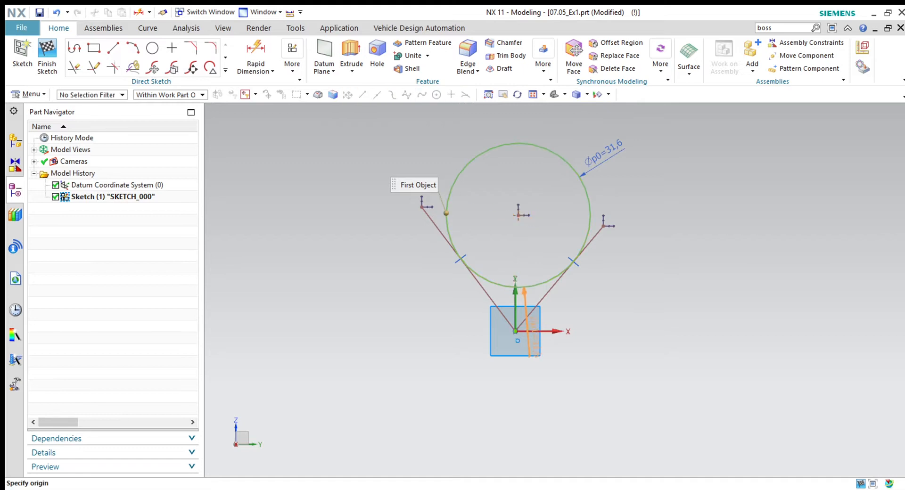
# Dimension the vertical distance between the circle's centre and the sketch origin.
pyautogui.click(515, 331)
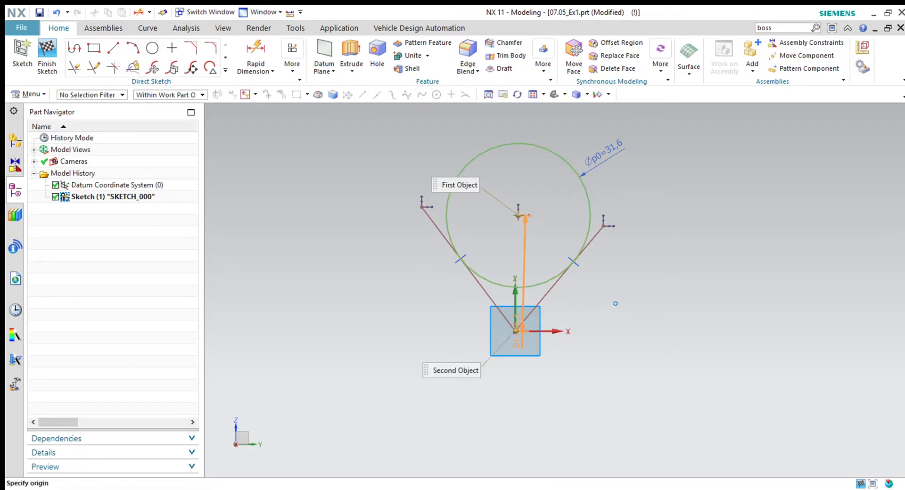
pyautogui.click(642, 278)
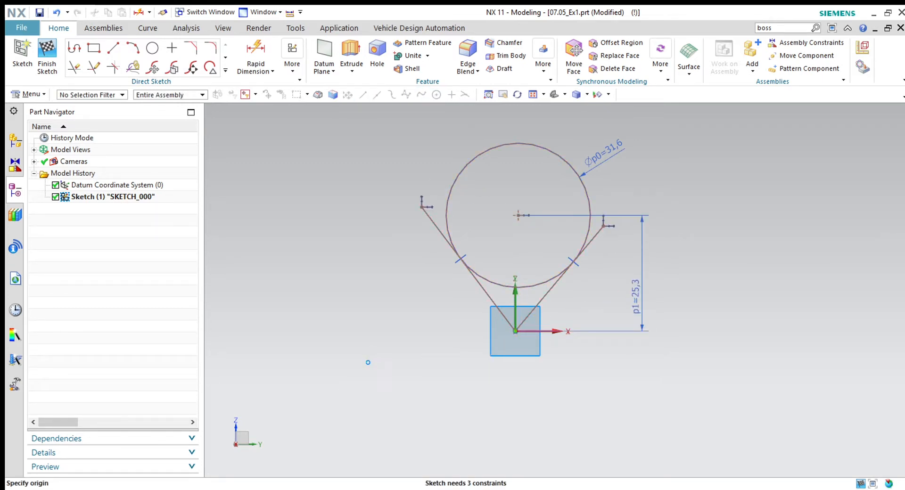
pyautogui.press('Escape')
# Delete both tangent constraints and swing the free ends of the two lines away from the circle.
pyautogui.click(461, 259)
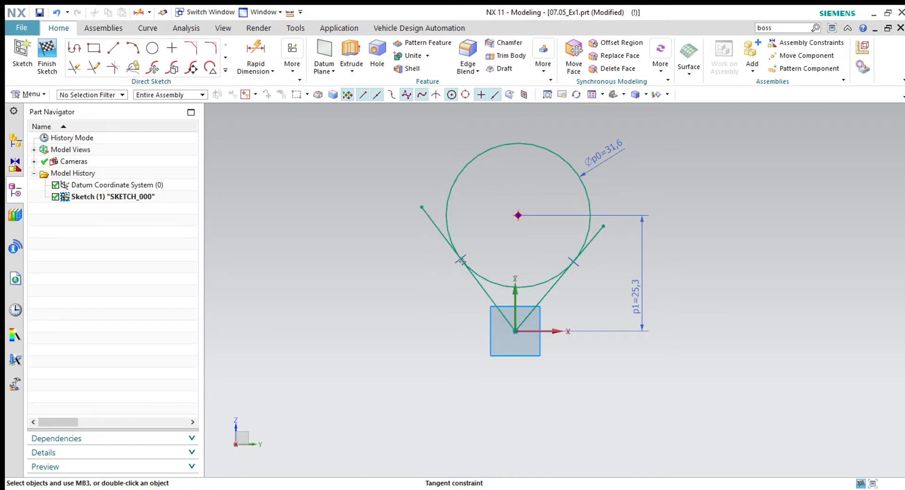
pyautogui.click(575, 267)
pyautogui.press('Delete')
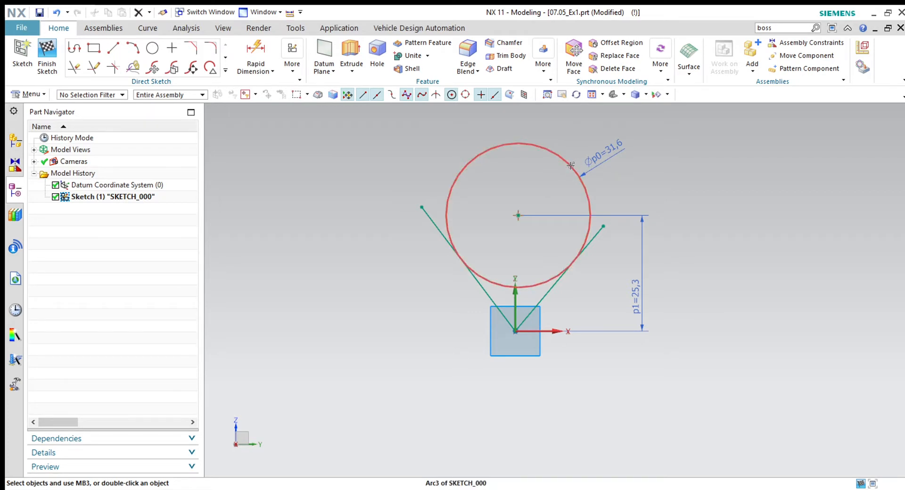
pyautogui.moveTo(604, 226)
pyautogui.mouseDown()
pyautogui.moveTo(622, 279)
pyautogui.moveTo(615, 265)
pyautogui.mouseUp()
pyautogui.moveTo(442, 227); pyautogui.dragTo(421, 246)
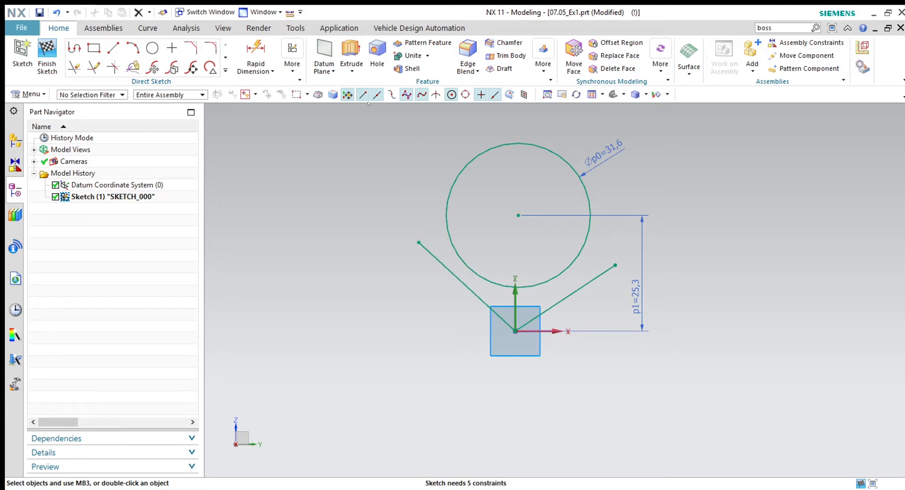
# Add a Rapid Dimension for the horizontal distance between the circle's centre and the sketch origin.
pyautogui.click(267, 63)
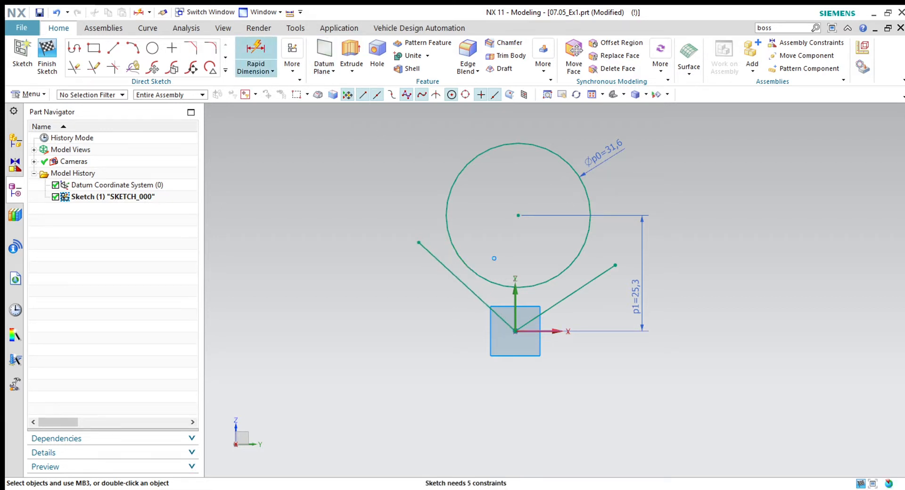
pyautogui.click(517, 216)
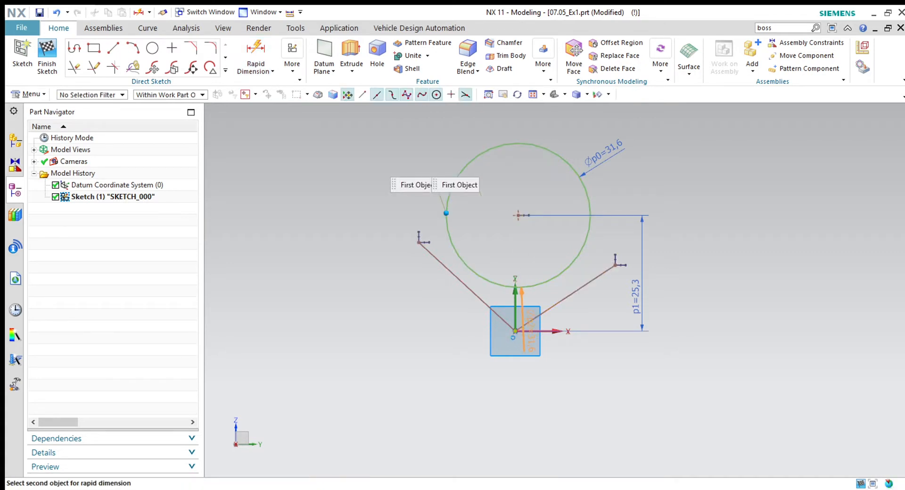
pyautogui.click(515, 331)
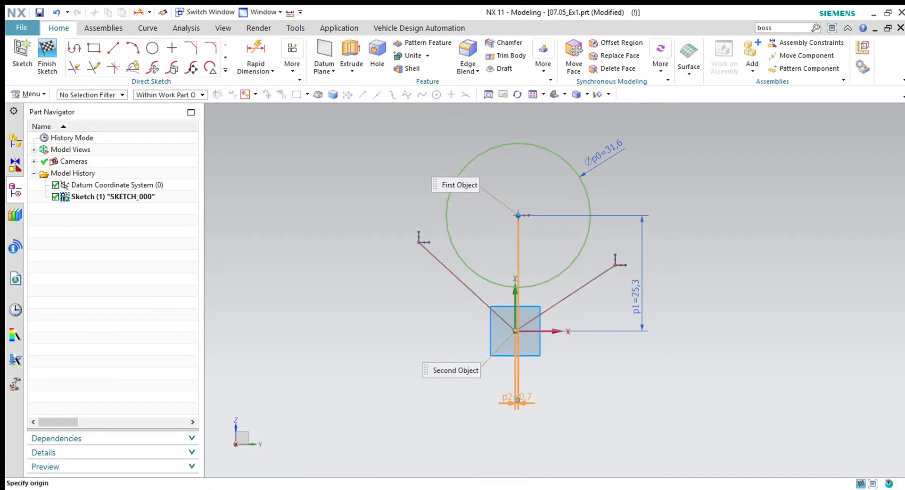
pyautogui.click(517, 400)
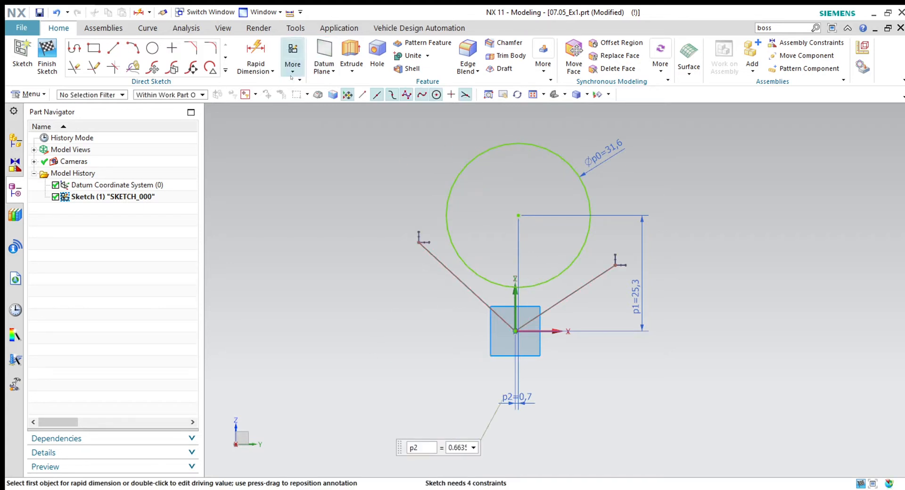
# Constrain both lines from the origin to be tangent to the circle.
pyautogui.click(479, 101)
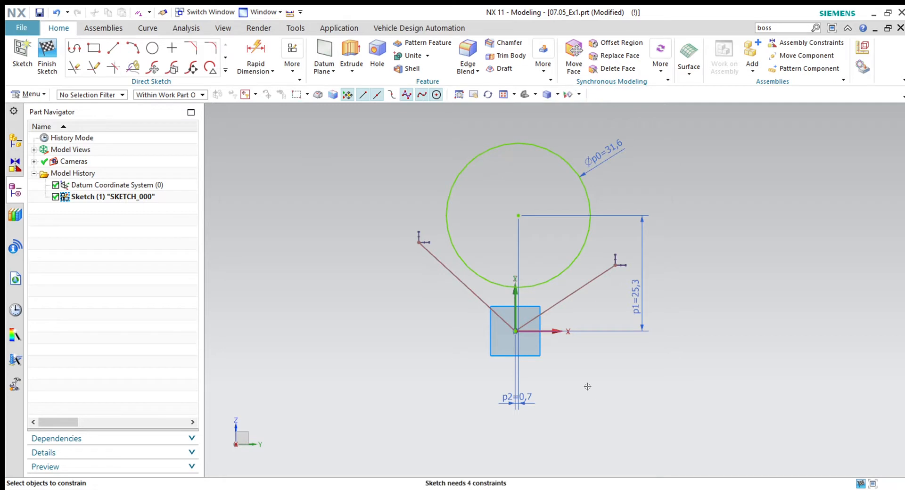
pyautogui.click(479, 306)
pyautogui.click(481, 279)
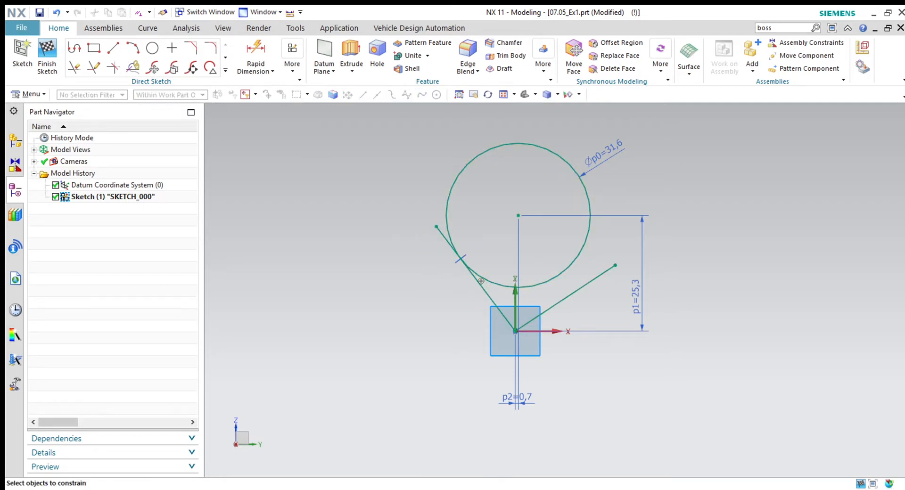
pyautogui.click(606, 277)
pyautogui.click(569, 266)
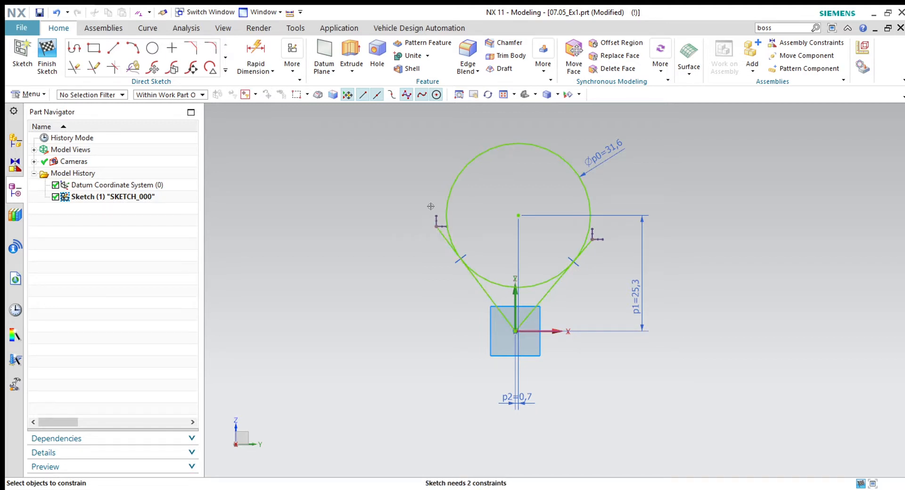
pyautogui.press('Escape')
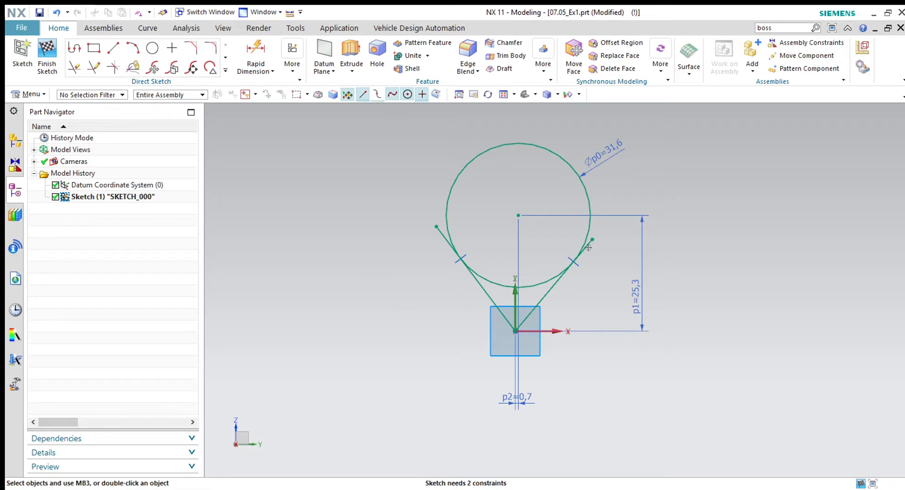
# Lengthen the free ends of both tangent lines past their contact points with the circle.
pyautogui.moveTo(598, 236); pyautogui.dragTo(610, 254)
pyautogui.moveTo(436, 227); pyautogui.dragTo(400, 182)
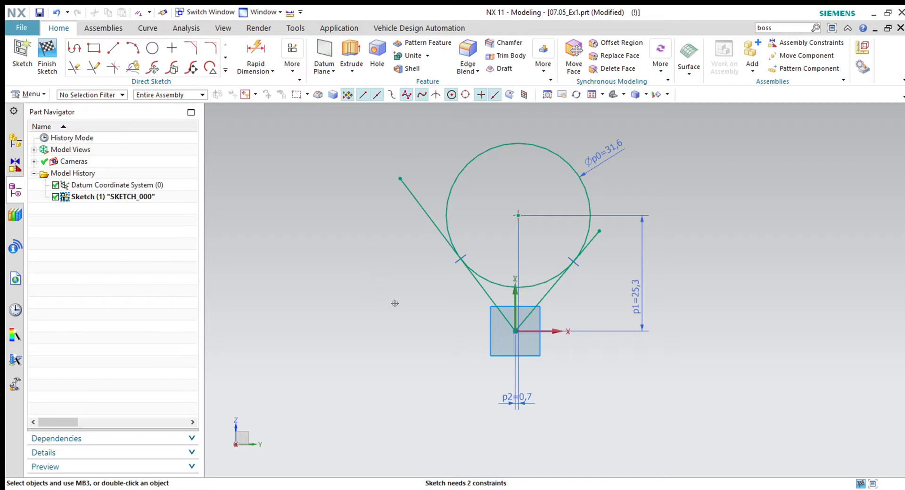
pyautogui.moveTo(400, 179)
pyautogui.mouseDown()
pyautogui.moveTo(421, 207)
pyautogui.moveTo(397, 174)
pyautogui.moveTo(408, 204)
pyautogui.mouseUp()
# Trim the ends of both tangent lines that extend beyond their contact points on the circle.
pyautogui.click(74, 67)
pyautogui.click(425, 210)
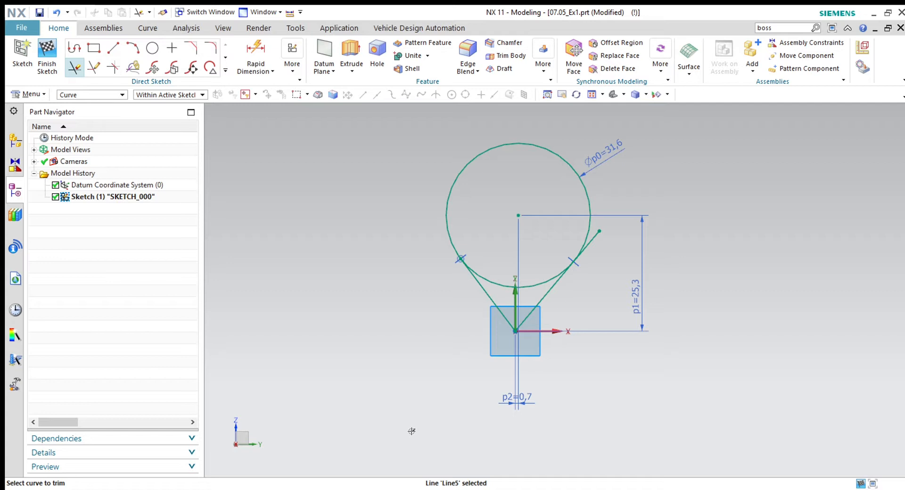
pyautogui.scroll(2, 464, 265)
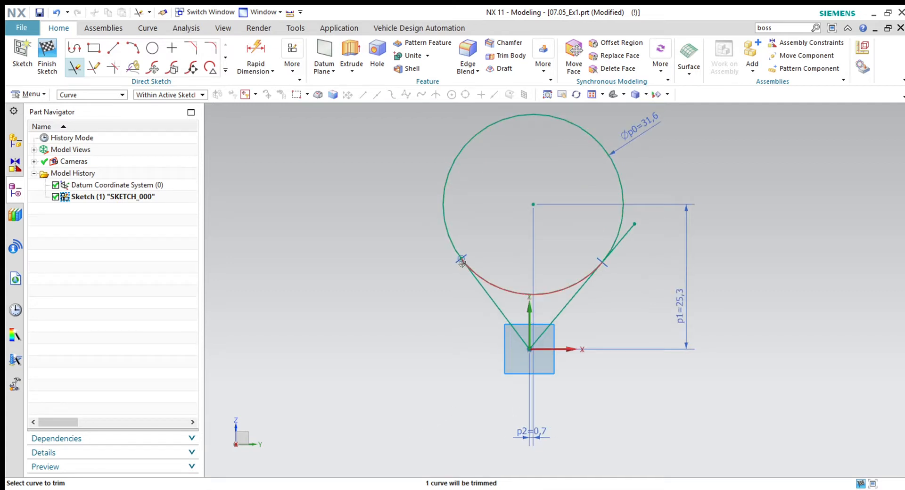
pyautogui.scroll(4, 463, 259)
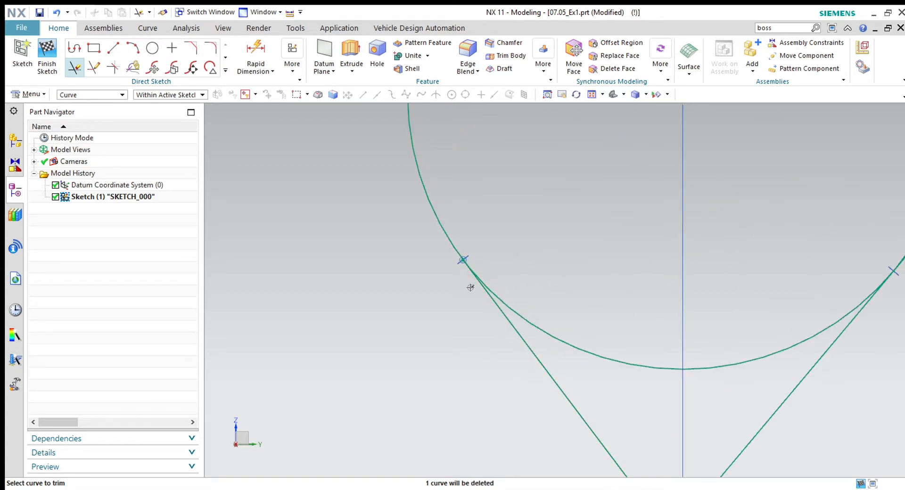
pyautogui.scroll(-4, 441, 259)
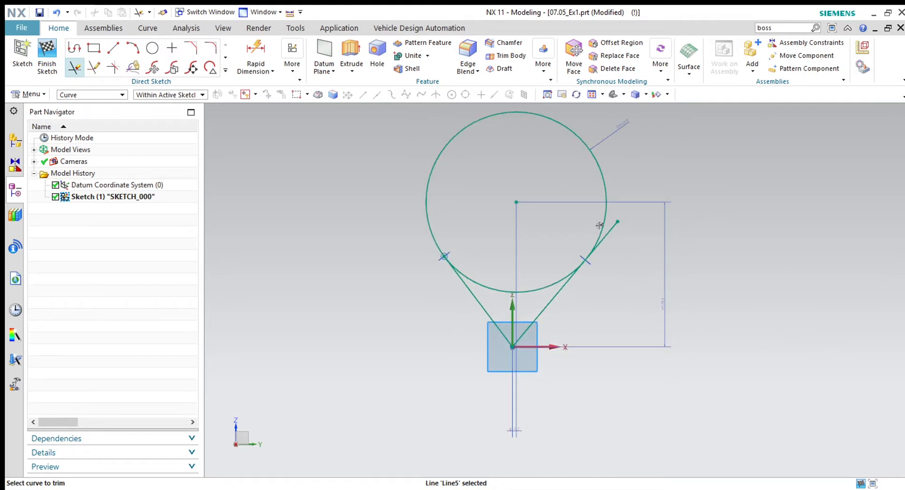
pyautogui.click(611, 233)
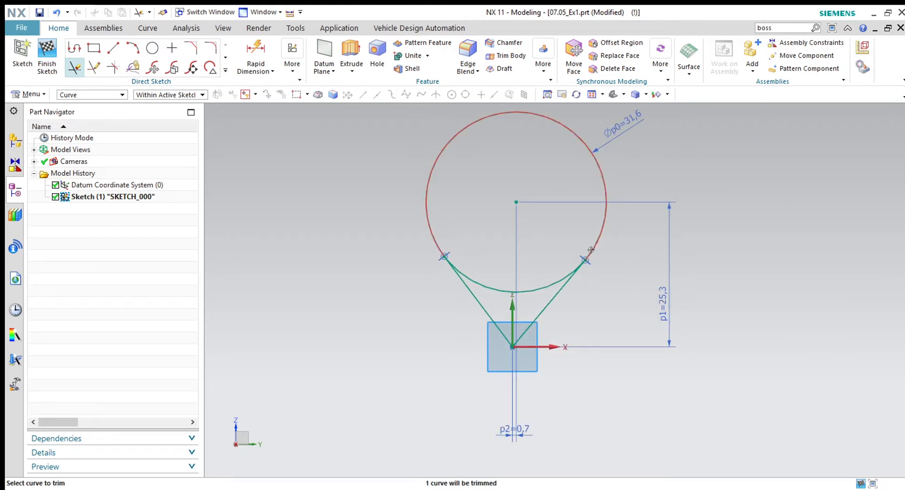
# Trim away the circle's lower arc between the two tangent points, leaving a teardrop outline.
pyautogui.click(560, 286)
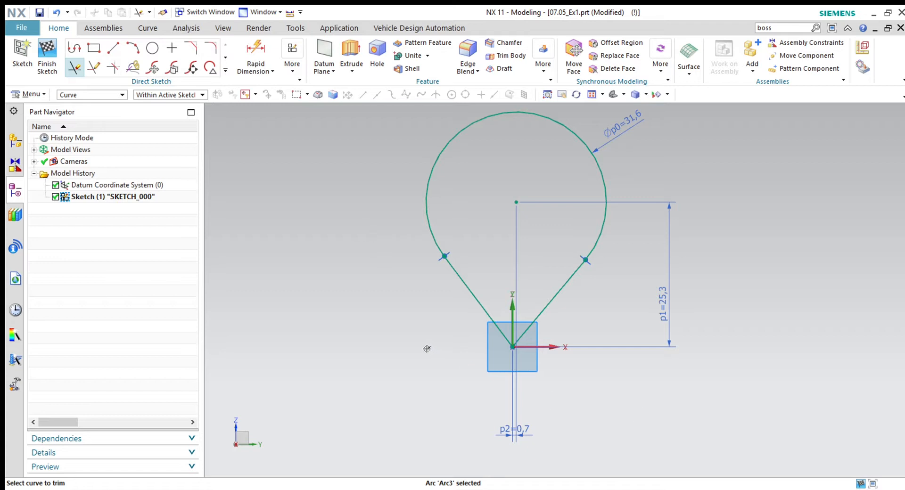
pyautogui.hotkey('ctrl', 'z')
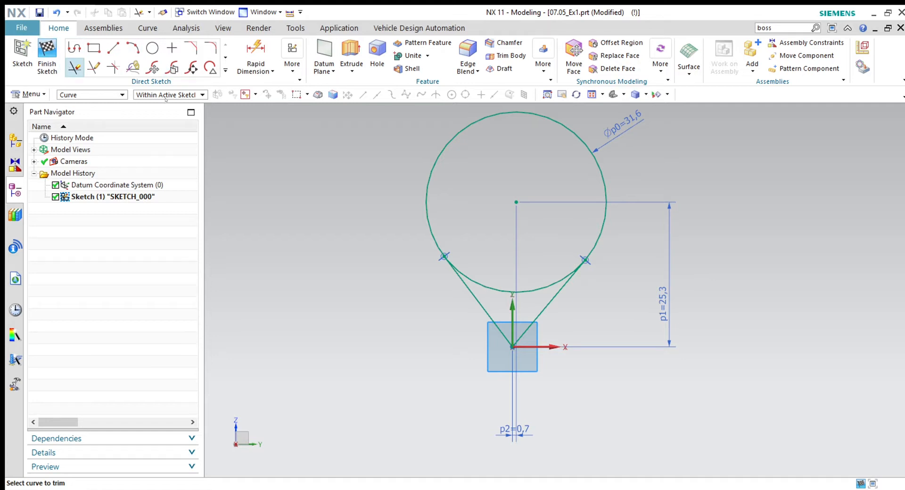
pyautogui.click(499, 295)
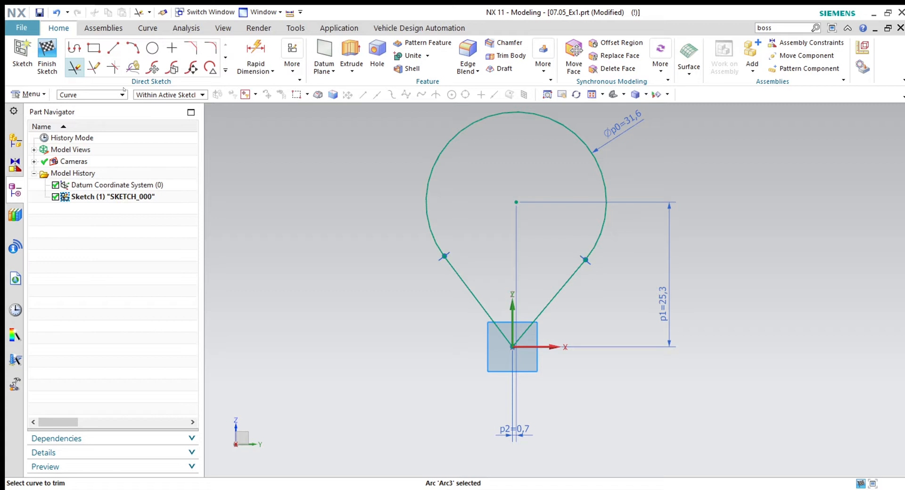
pyautogui.press('Escape')
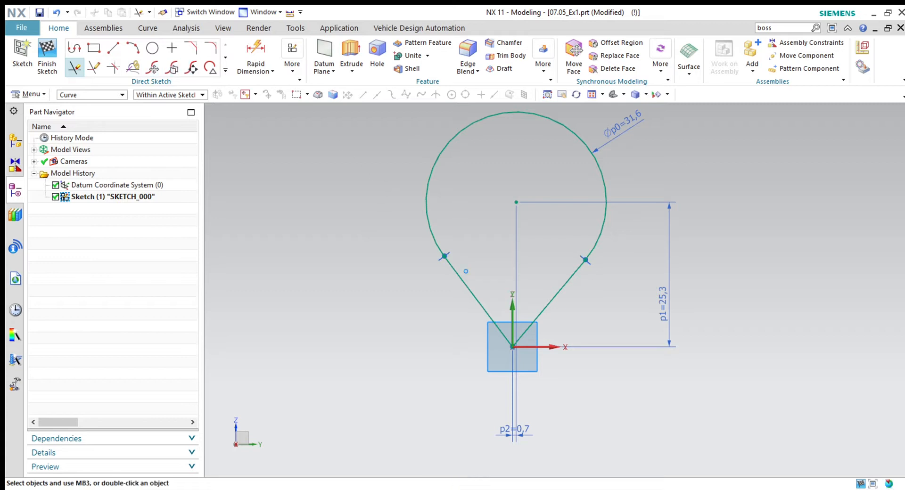
# Delete the whole teardrop outline, including the arc, its dimensions and both lines from the origin.
pyautogui.scroll(-1, 504, 411)
pyautogui.moveTo(666, 124)
pyautogui.mouseDown()
pyautogui.moveTo(434, 370)
pyautogui.moveTo(438, 353)
pyautogui.mouseUp()
pyautogui.press('Delete')
pyautogui.click(558, 303)
pyautogui.click(463, 306)
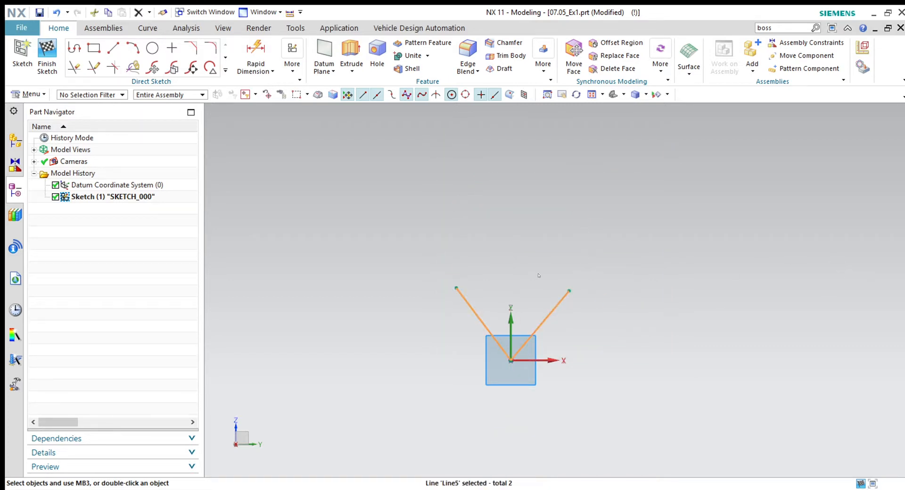
pyautogui.press('Delete')
# Sketch a closed irregular four-sided outline above the X axis, to the positive X side of the origin.
pyautogui.click(114, 49)
pyautogui.click(566, 230)
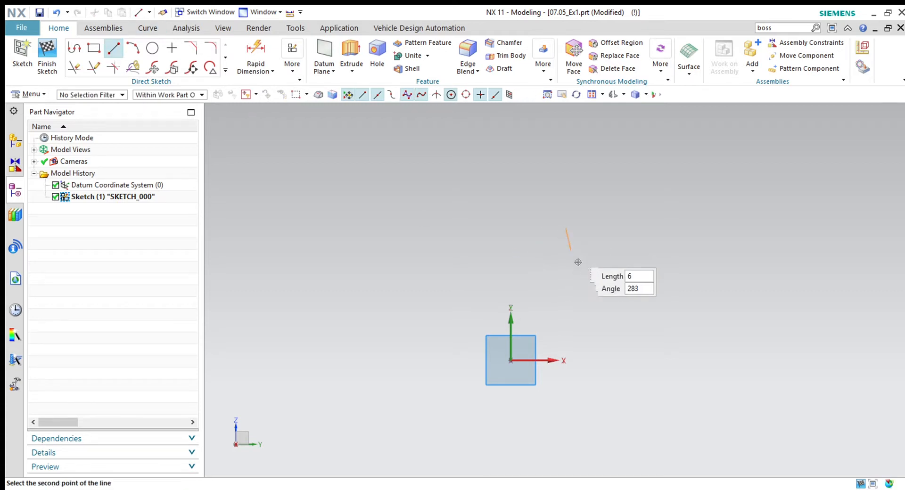
pyautogui.click(587, 278)
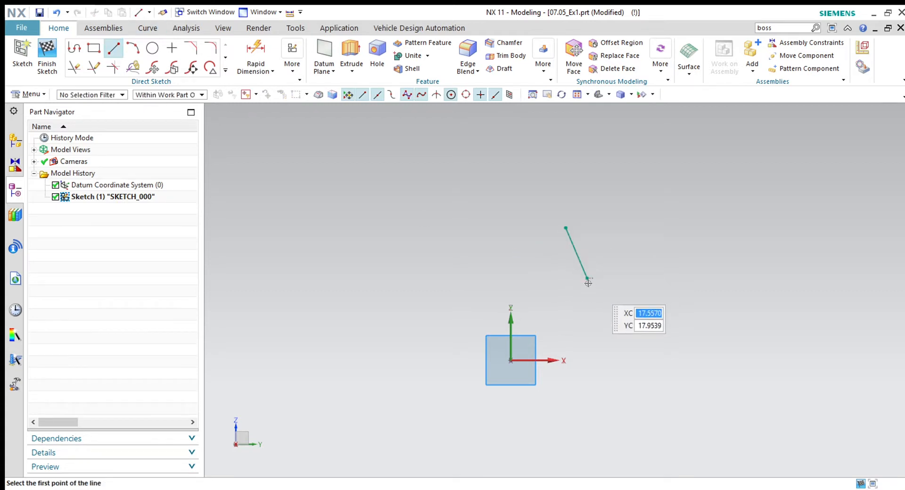
pyautogui.click(74, 48)
pyautogui.click(587, 279)
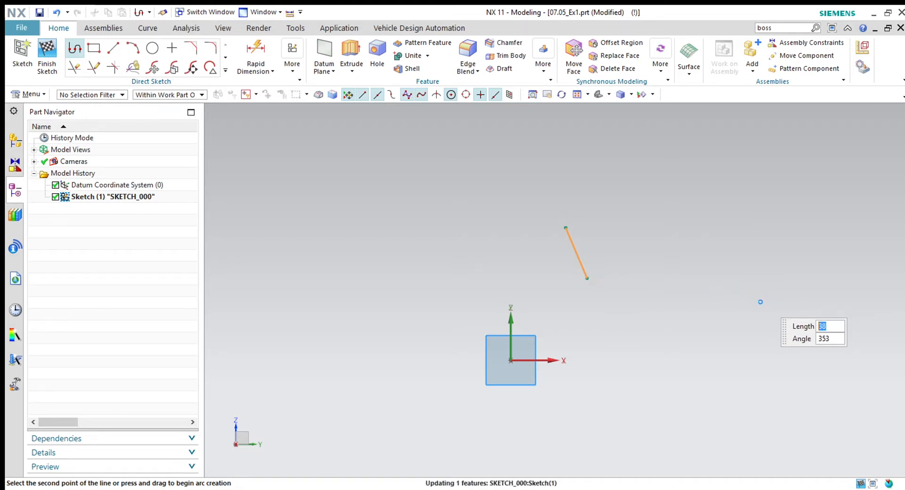
pyautogui.click(759, 299)
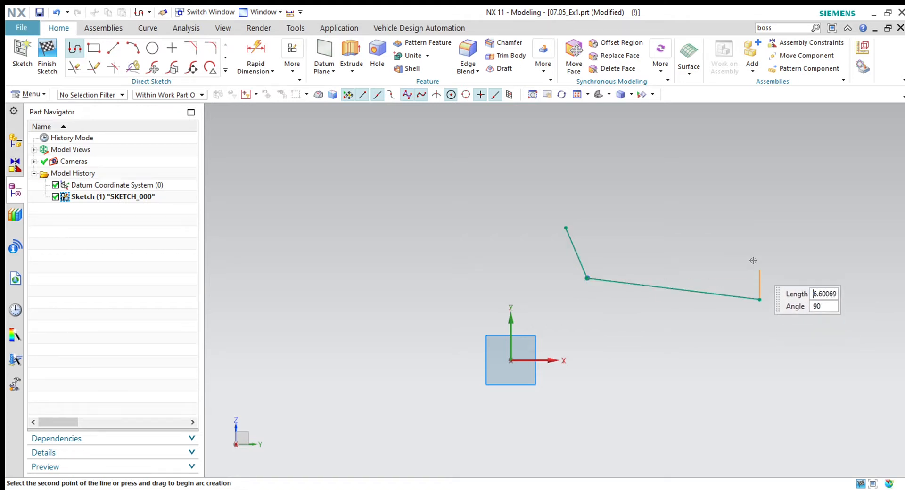
pyautogui.click(751, 218)
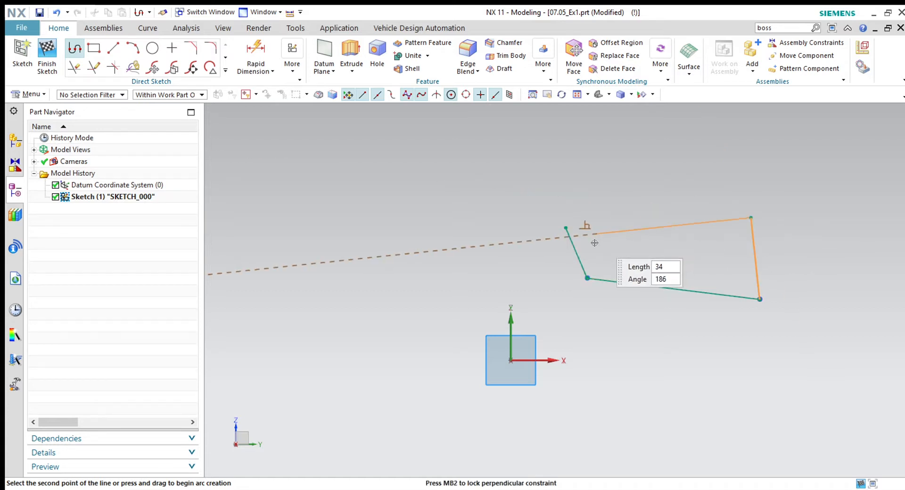
pyautogui.click(566, 229)
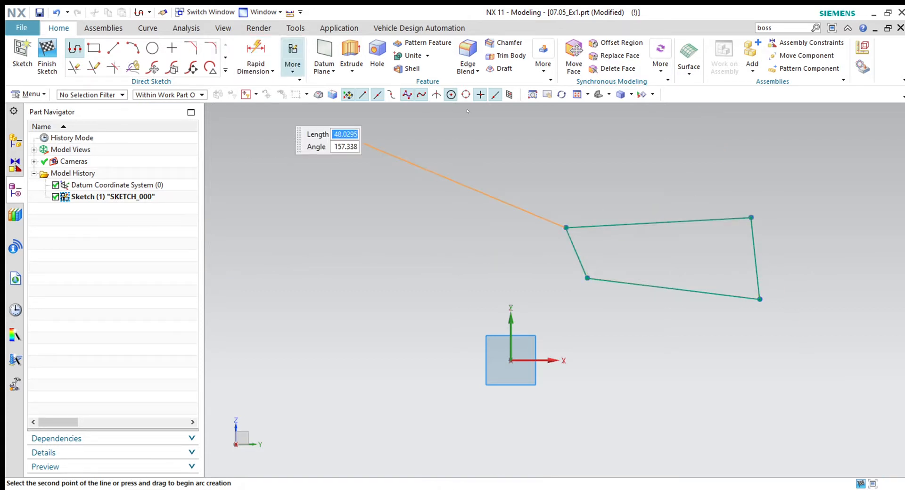
pyautogui.press('Escape')
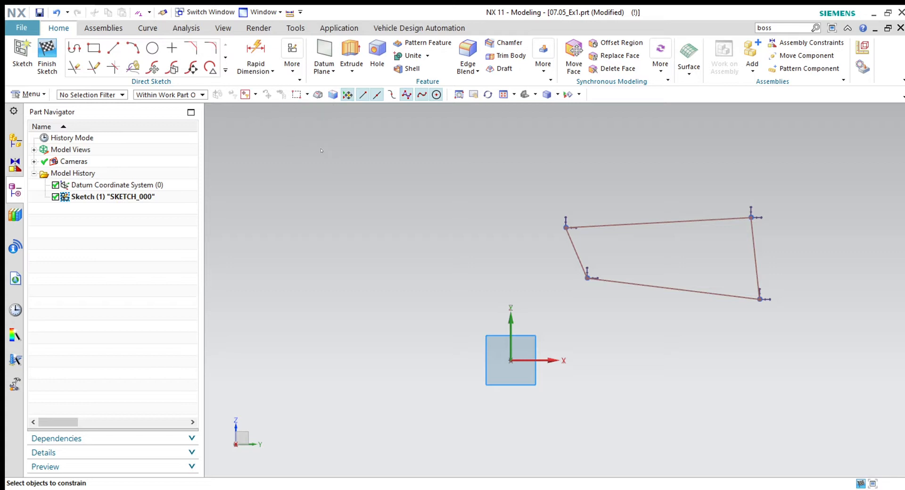
# Make adjacent sides of the four-sided outline perpendicular at three corners to form a tilted rectangle.
pyautogui.click(569, 242)
pyautogui.click(582, 227)
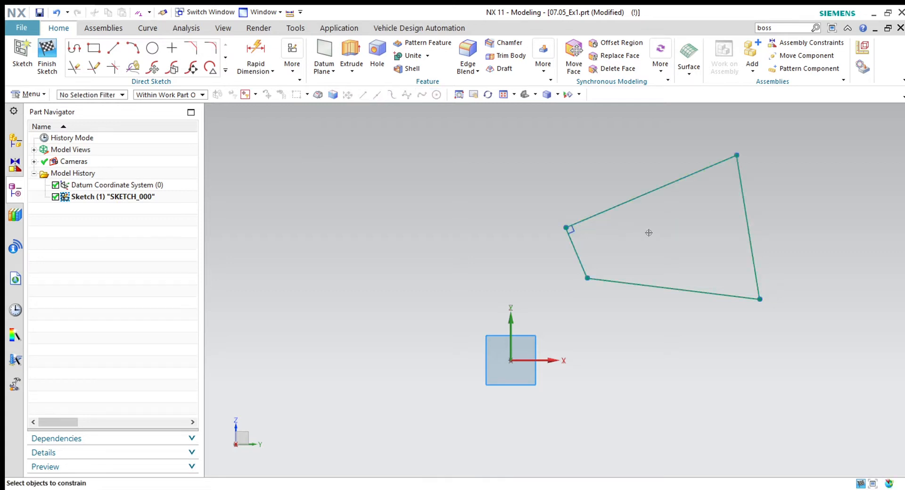
pyautogui.click(733, 179)
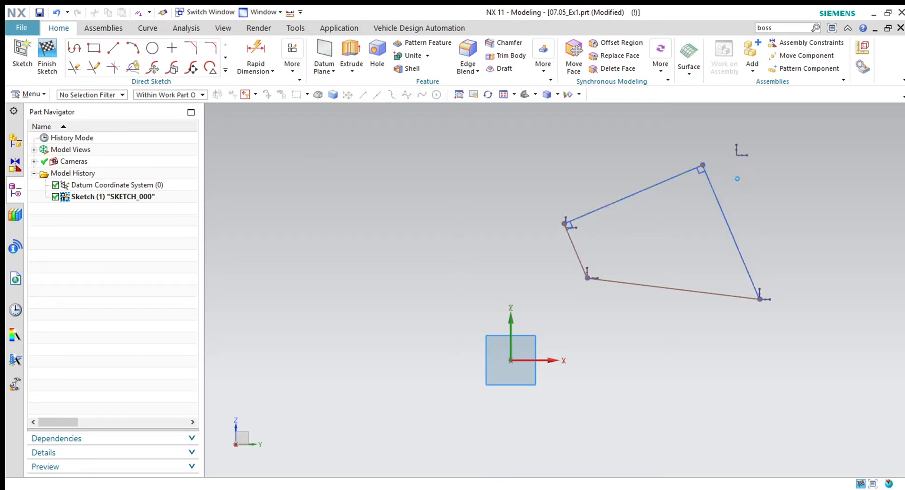
pyautogui.click(725, 298)
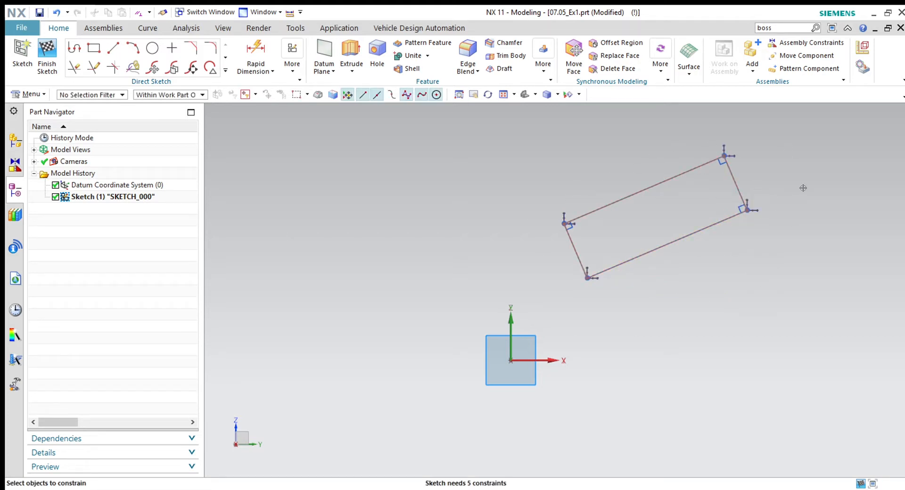
# Dimension the lengths of the tilted rectangle's upper long side and its short side nearest the vertical axis.
pyautogui.press('d')
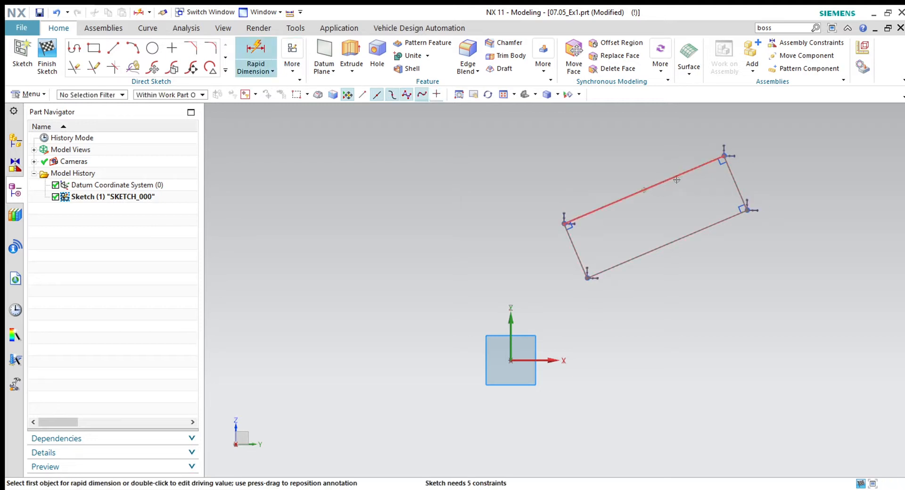
pyautogui.click(643, 188)
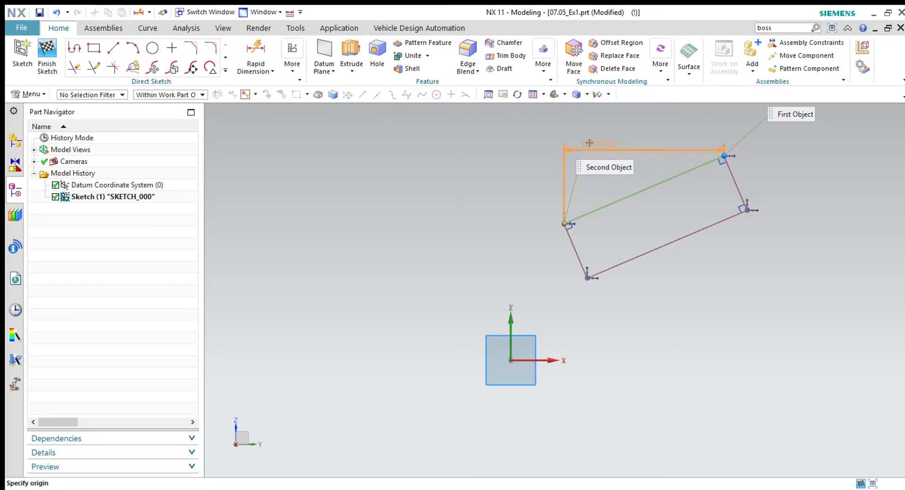
pyautogui.click(534, 154)
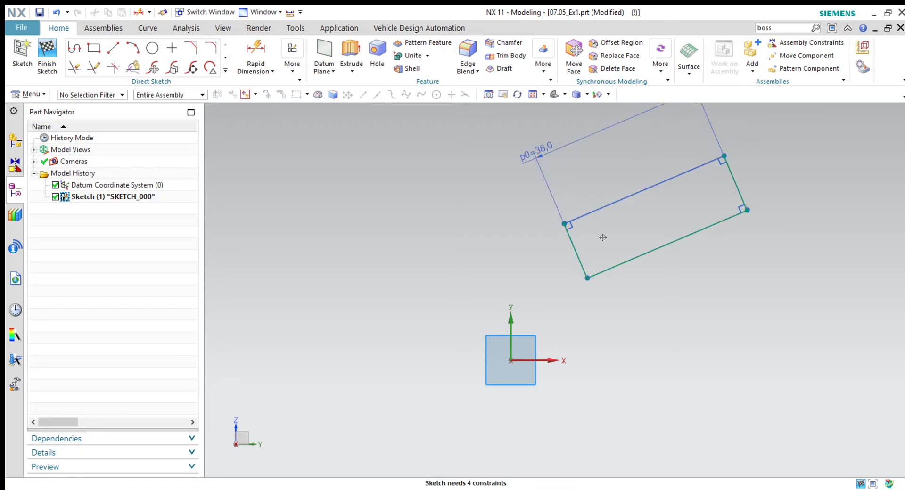
pyautogui.click(580, 267)
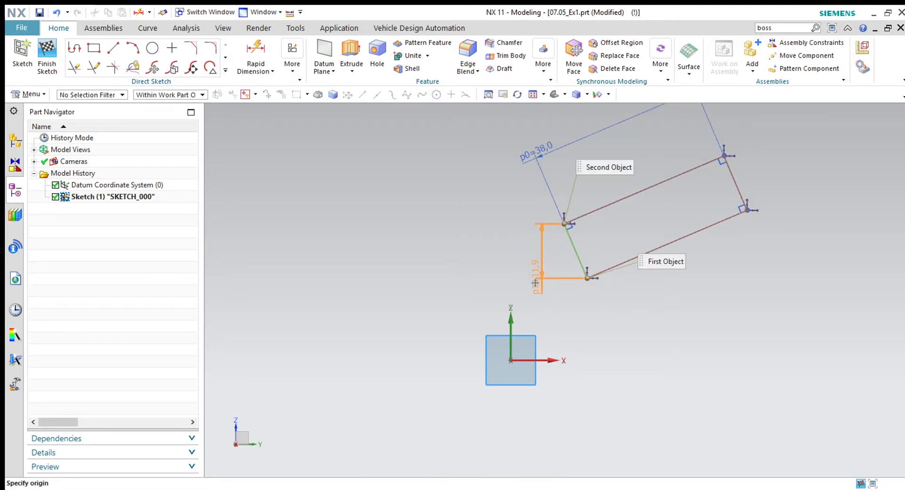
pyautogui.click(535, 286)
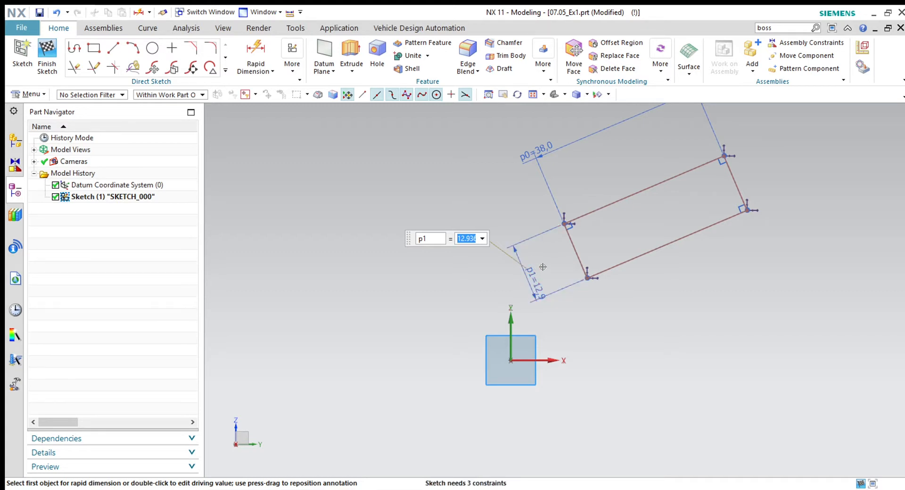
# Add an angular dimension between the rectangle's lower long side and the X axis.
pyautogui.click(608, 270)
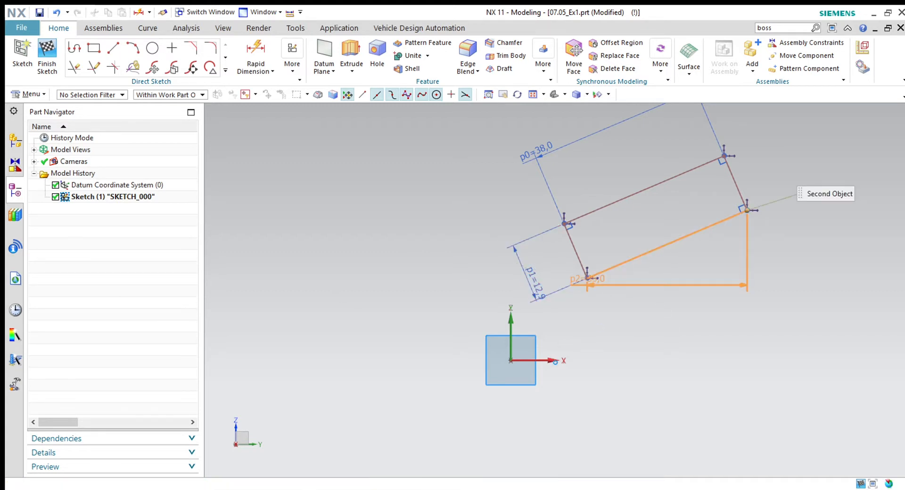
pyautogui.click(641, 360)
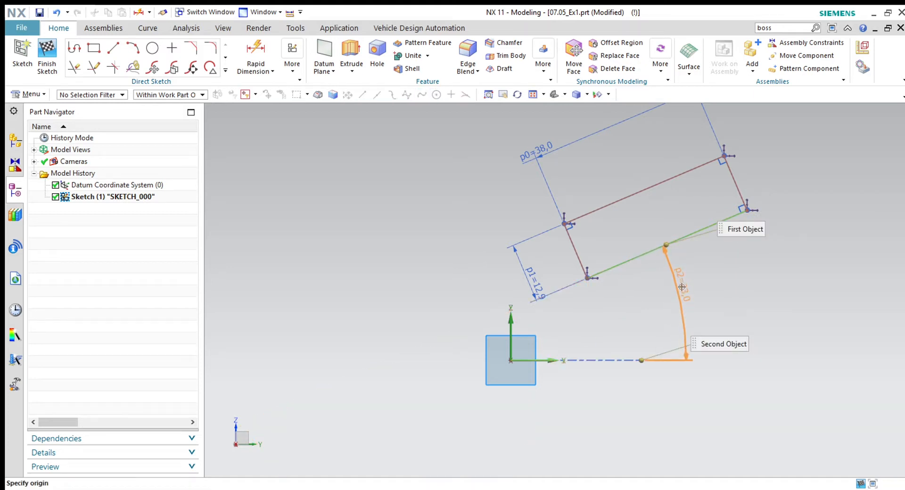
pyautogui.click(681, 287)
# Dimension the horizontal and vertical distances from the rectangle's lowest corner to the sketch origin.
pyautogui.click(587, 279)
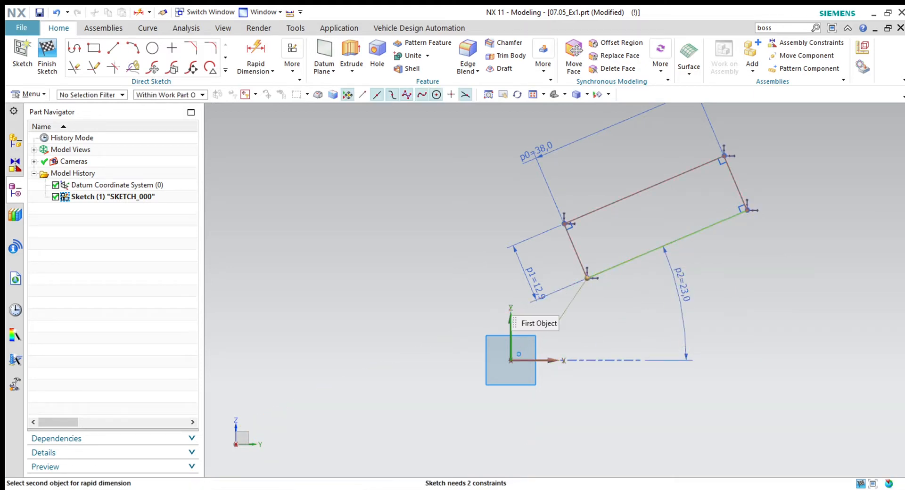
pyautogui.click(509, 361)
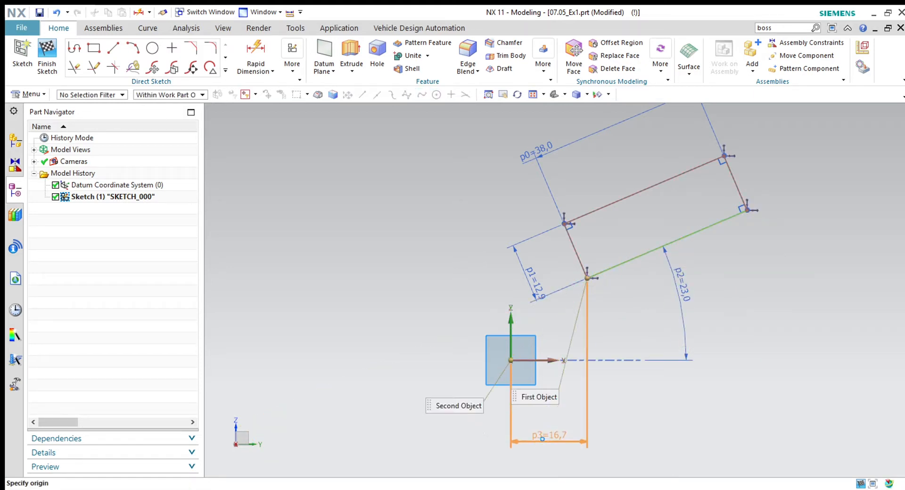
pyautogui.click(549, 435)
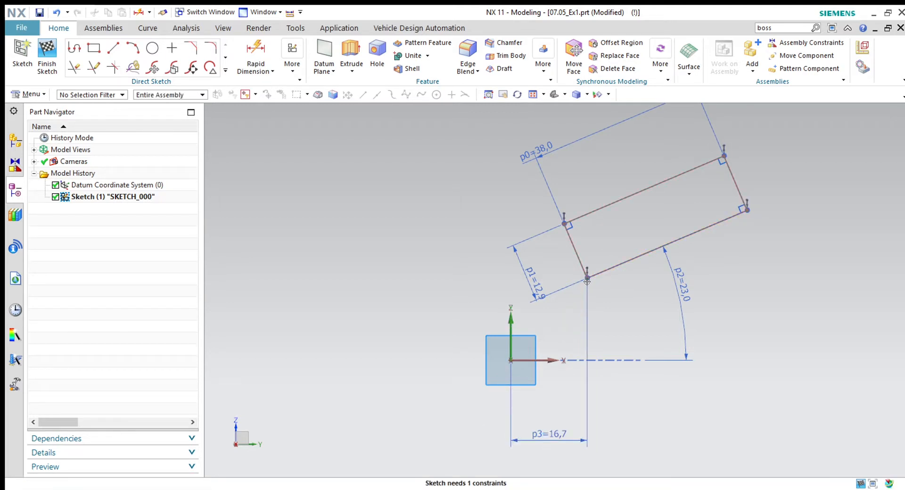
pyautogui.click(587, 279)
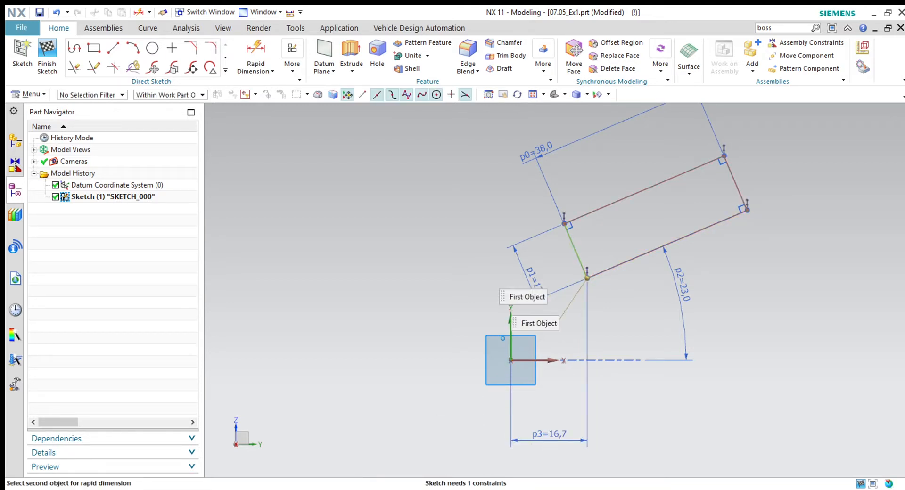
pyautogui.click(509, 362)
pyautogui.click(423, 330)
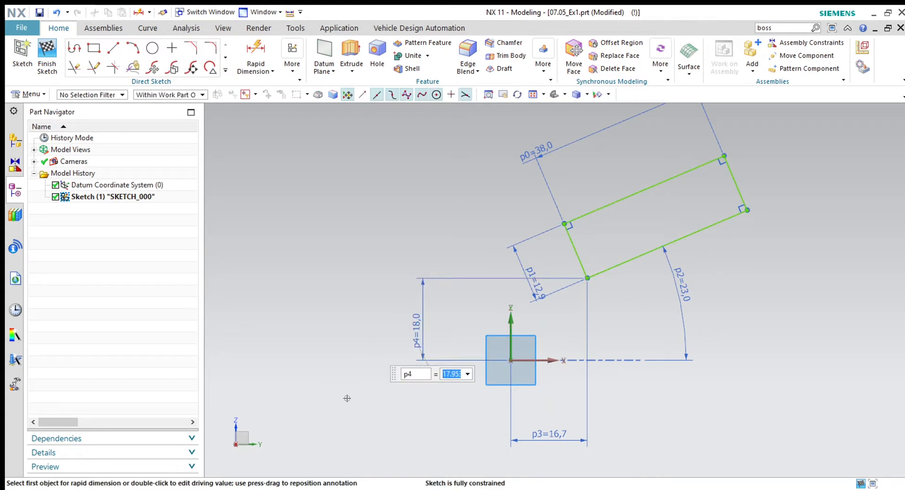
pyautogui.press('Escape')
# Chamfer the rectangle's corner between the upper long side and the dimensioned short side with a distance of about 6 mm.
pyautogui.scroll(-1, 311, 414)
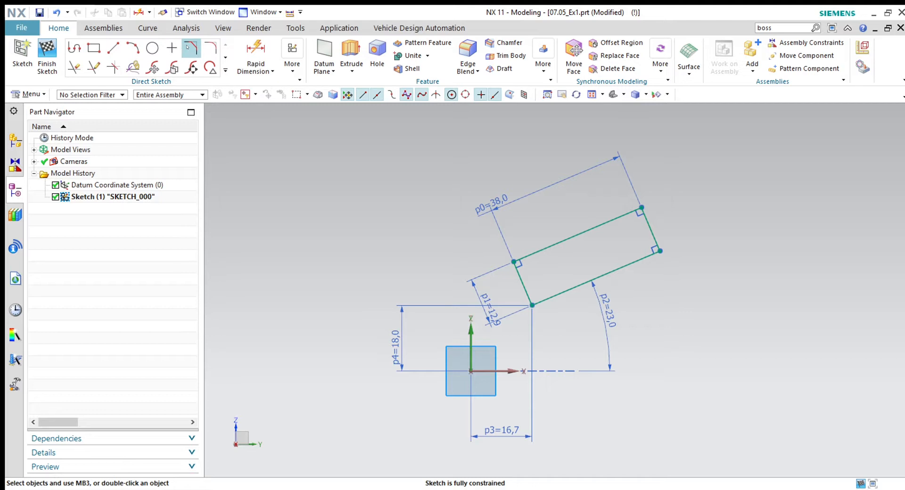
pyautogui.click(189, 46)
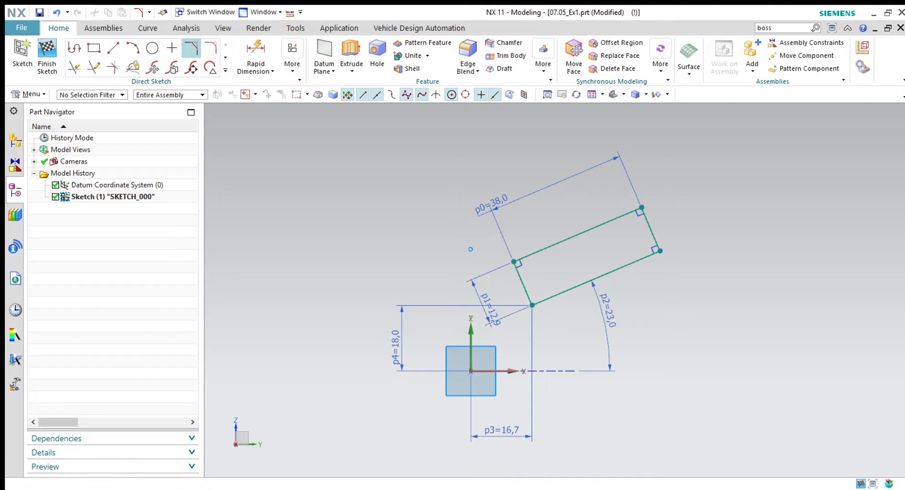
pyautogui.click(523, 258)
pyautogui.click(513, 275)
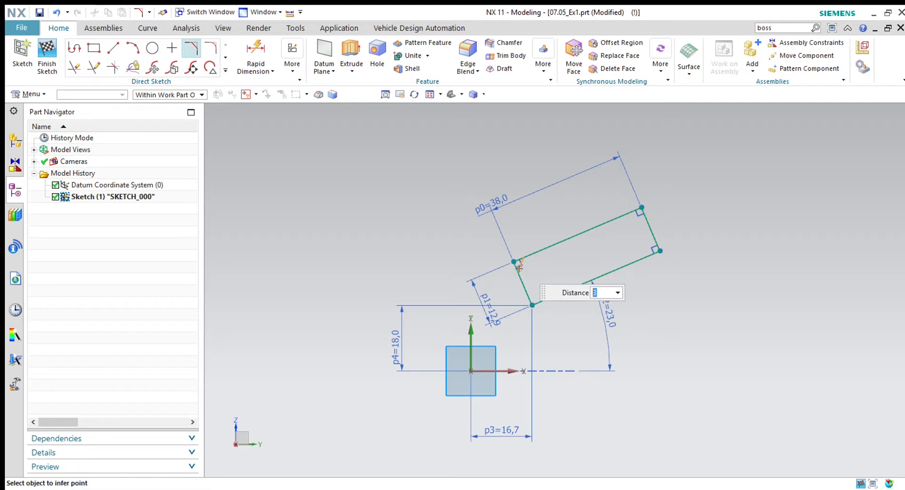
pyautogui.scroll(2, 528, 270)
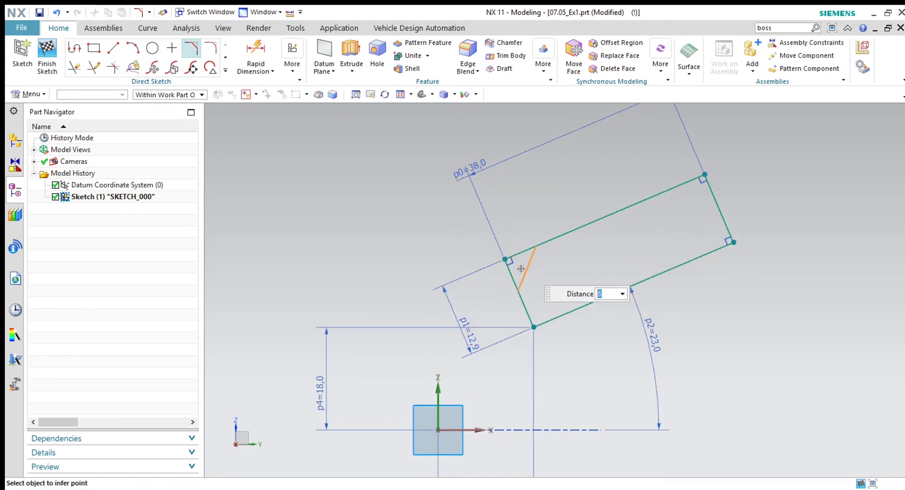
pyautogui.click(527, 268)
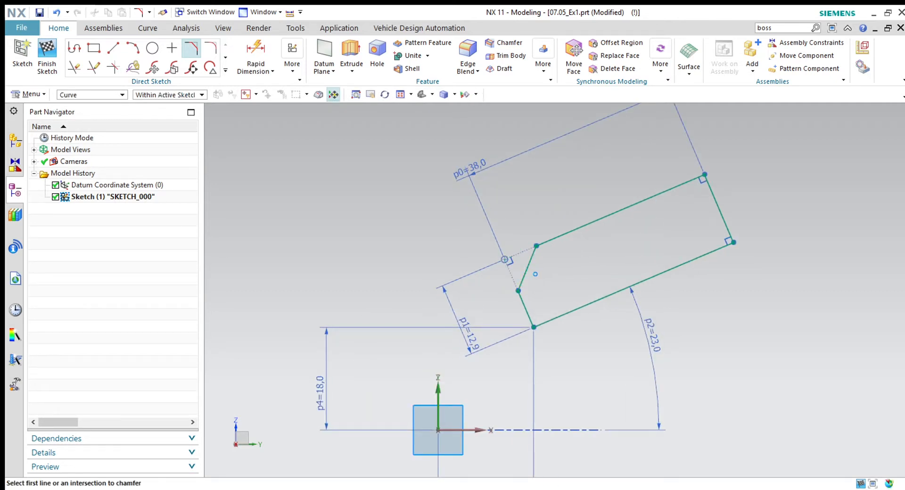
# Fillet the rectangle's uppermost corner, at the far end of the upper long side, with a 7.5 mm radius.
pyautogui.click(206, 50)
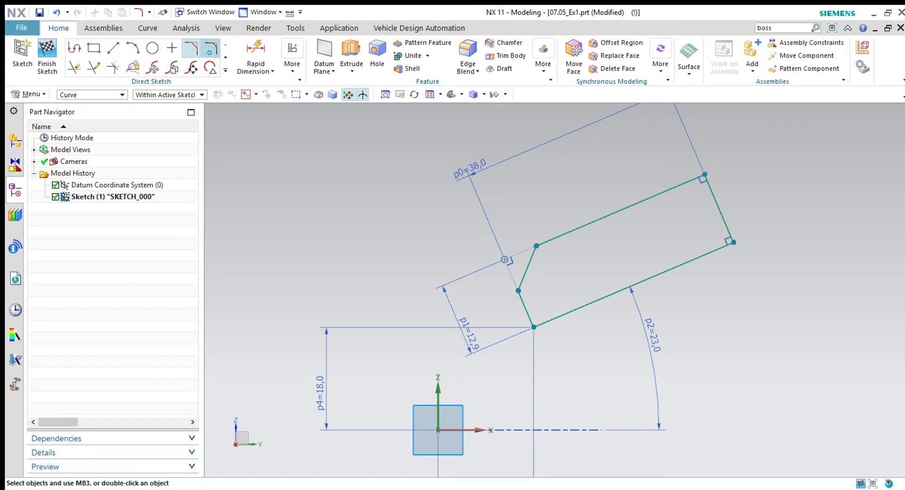
pyautogui.click(698, 182)
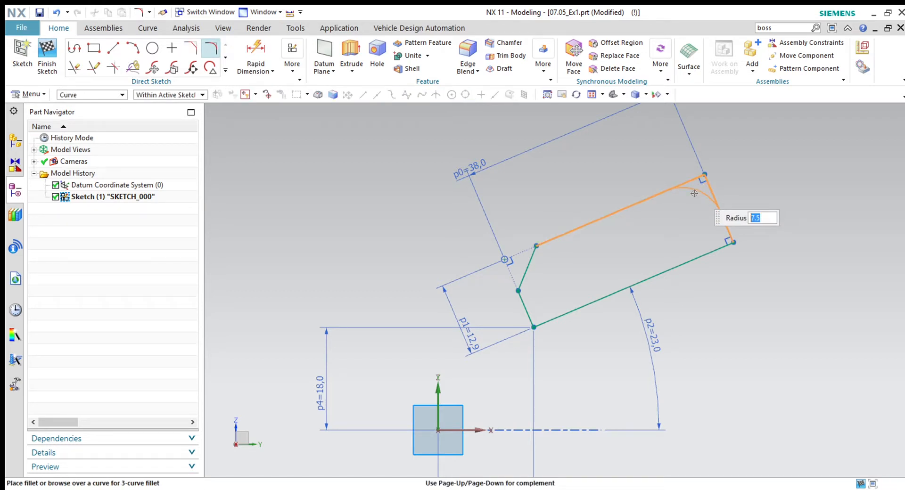
pyautogui.click(694, 193)
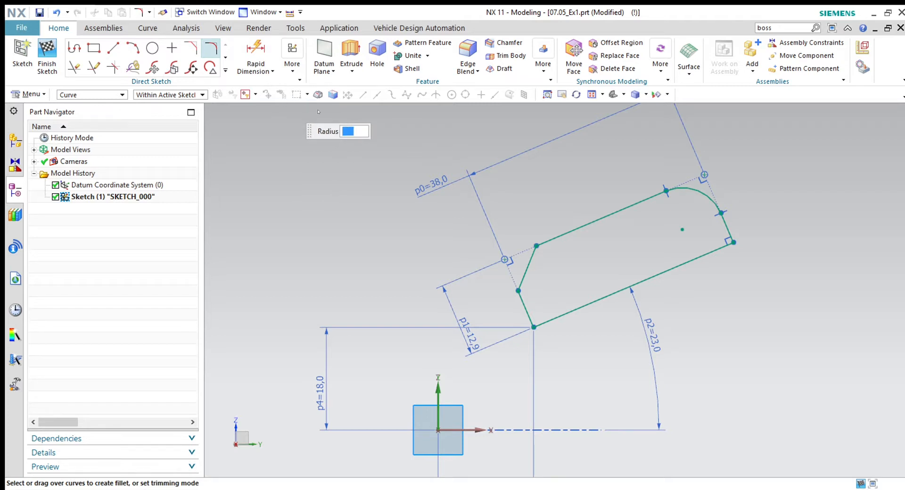
pyautogui.press('Escape')
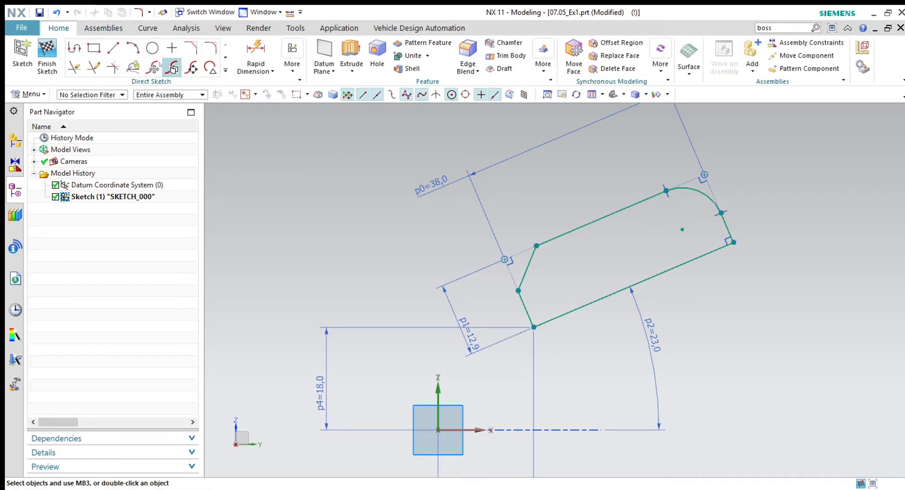
# Delete the horizontal and vertical dimensions that locate the outline's lowest corner from the origin.
pyautogui.click(226, 57)
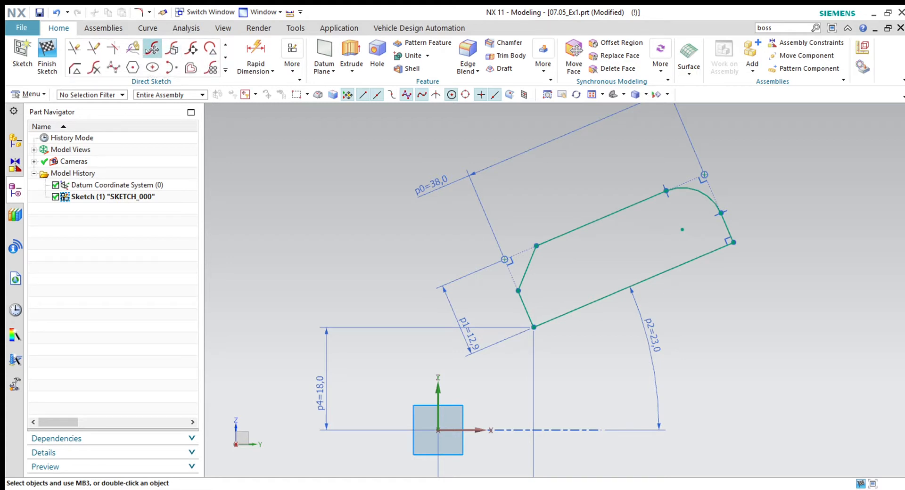
pyautogui.keyDown('shift'); pyautogui.moveTo(466, 330); pyautogui.dragTo(444, 296, button='middle'); pyautogui.keyUp('shift')
pyautogui.click(397, 396)
pyautogui.click(464, 475)
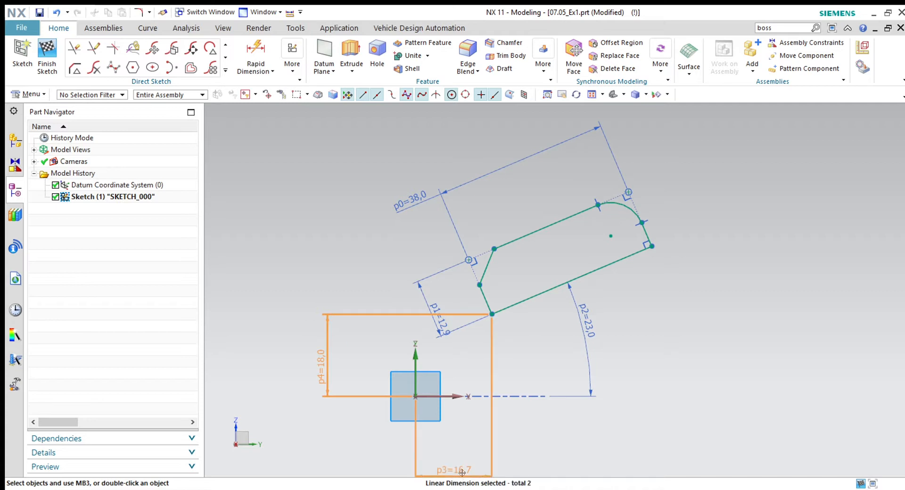
pyautogui.press('Delete')
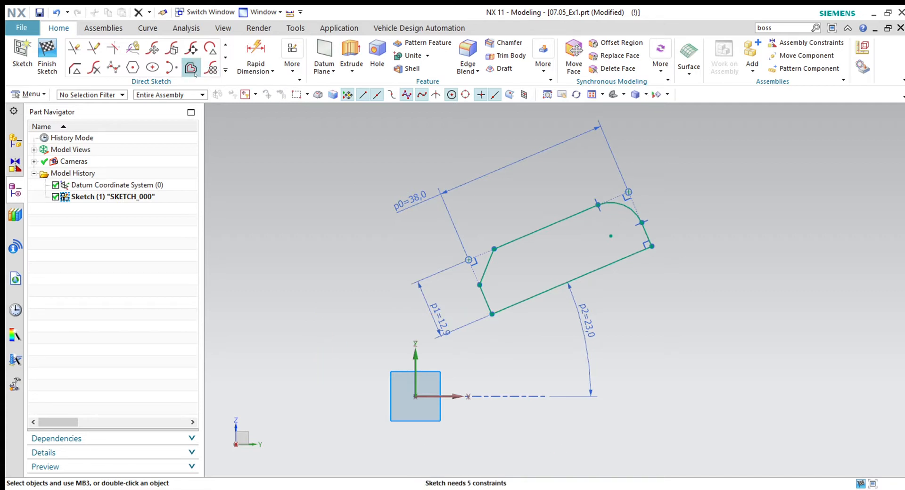
# Rotate the whole outline by 41° about the chamfer's upper endpoint with Move Curve, selecting it through Connected Curves.
pyautogui.click(152, 47)
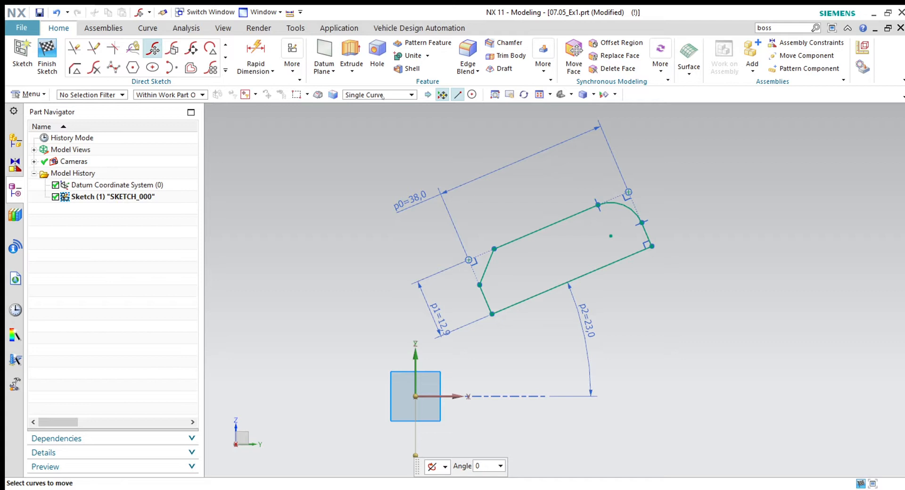
pyautogui.click(633, 212)
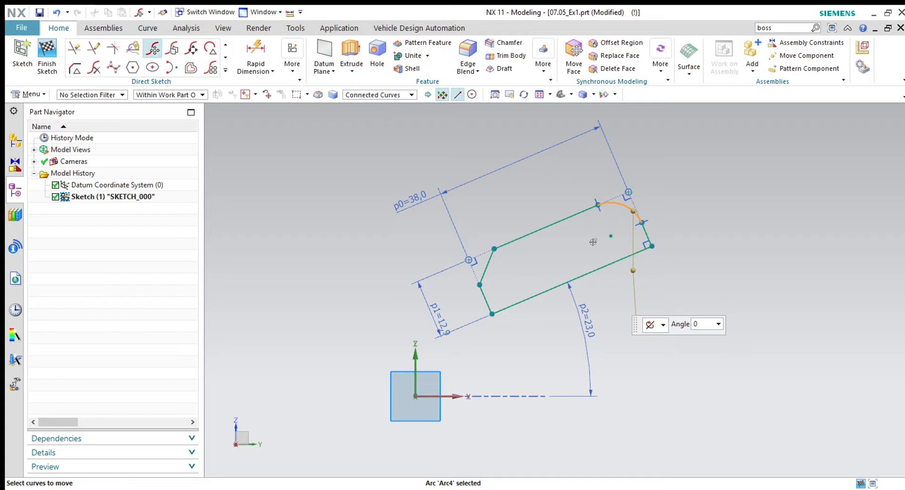
pyautogui.click(645, 242)
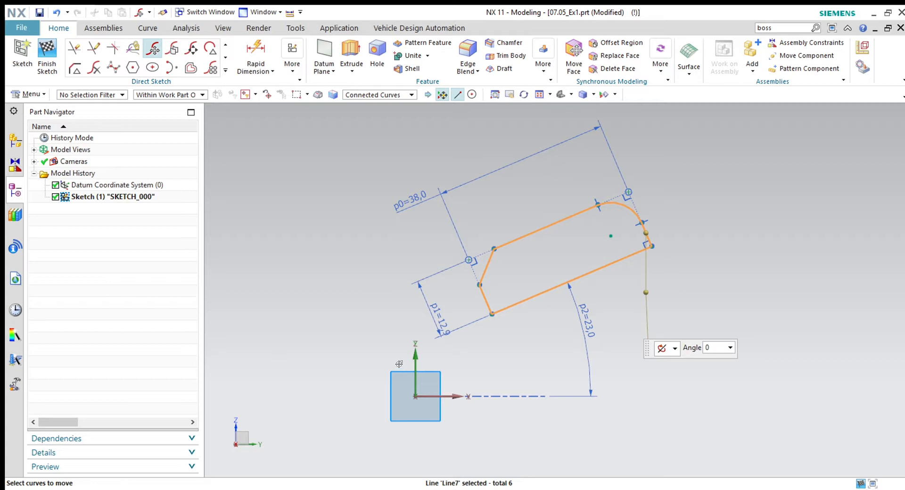
pyautogui.middleClick(303, 371)
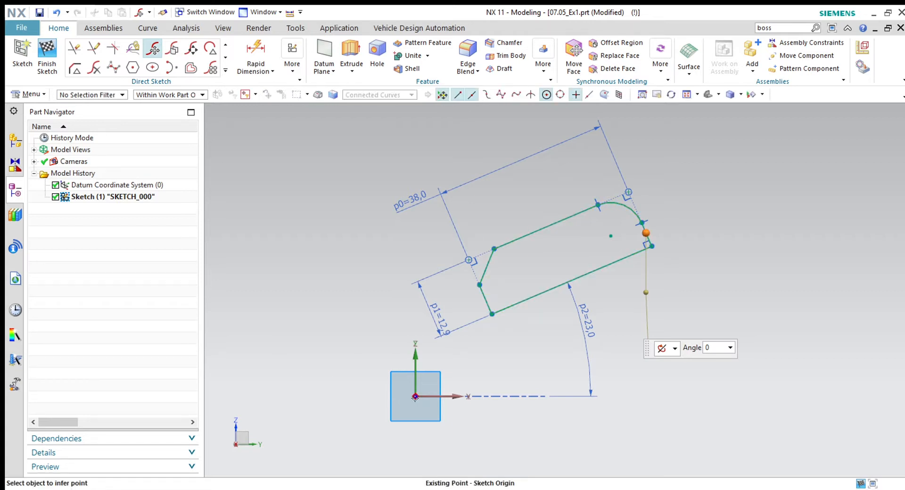
pyautogui.click(494, 249)
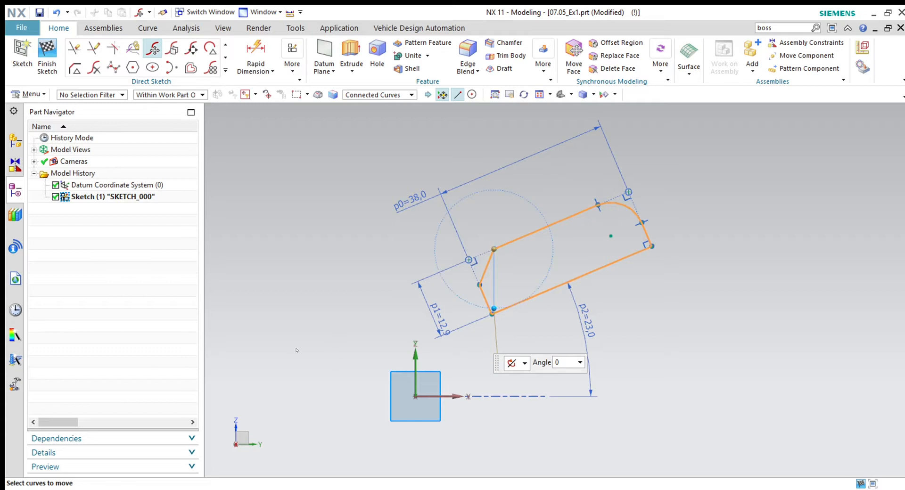
pyautogui.moveTo(494, 308); pyautogui.dragTo(523, 300)
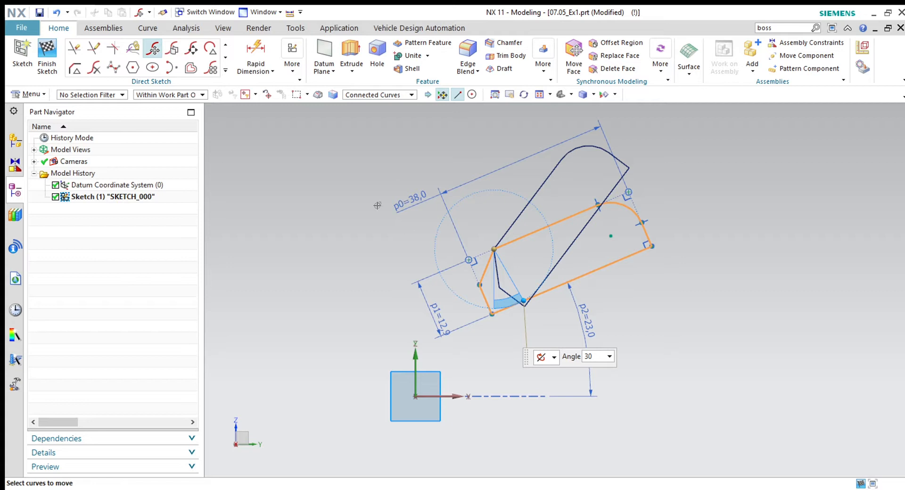
pyautogui.click(536, 296)
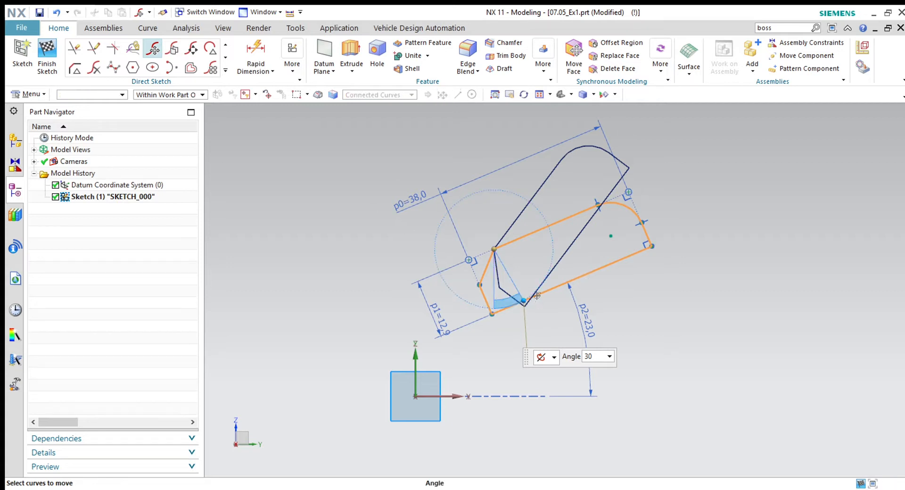
pyautogui.moveTo(536, 295)
pyautogui.mouseDown()
pyautogui.moveTo(556, 295)
pyautogui.moveTo(544, 307)
pyautogui.mouseUp()
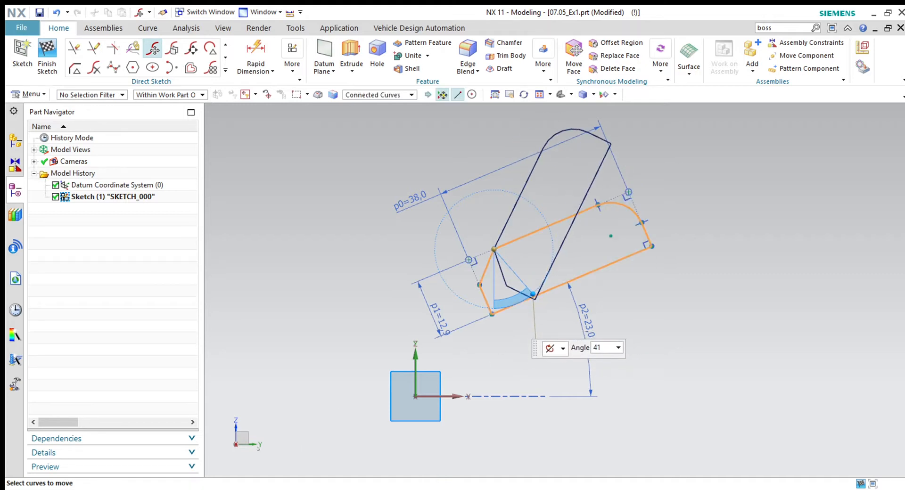
pyautogui.click(245, 440)
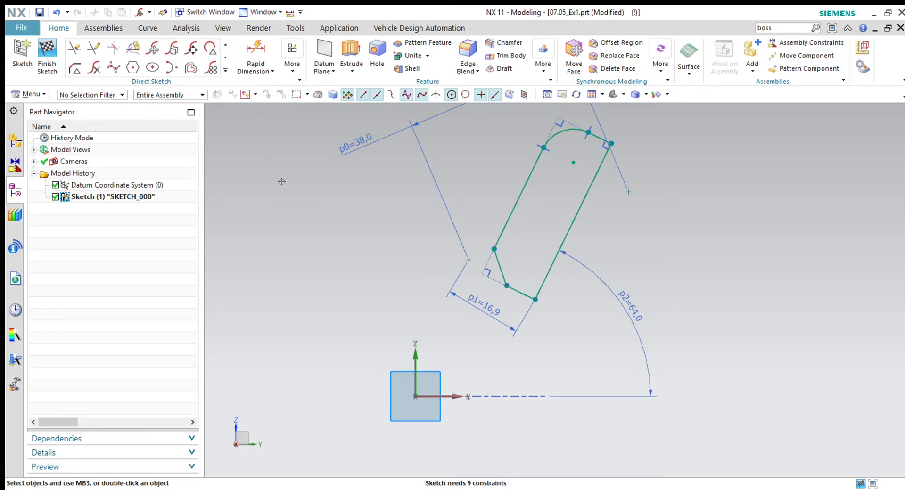
# Dimension the horizontal and vertical distances from the origin to the lowest corner of the rotated outline.
pyautogui.press('d')
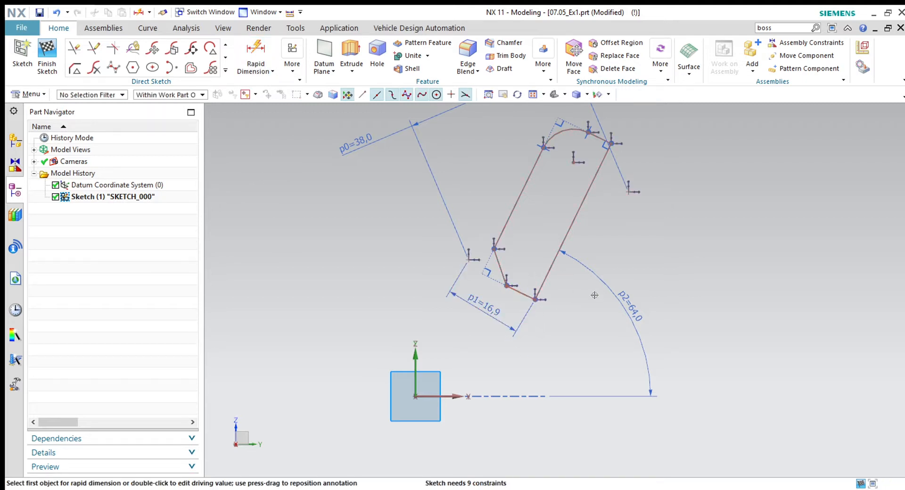
pyautogui.click(536, 300)
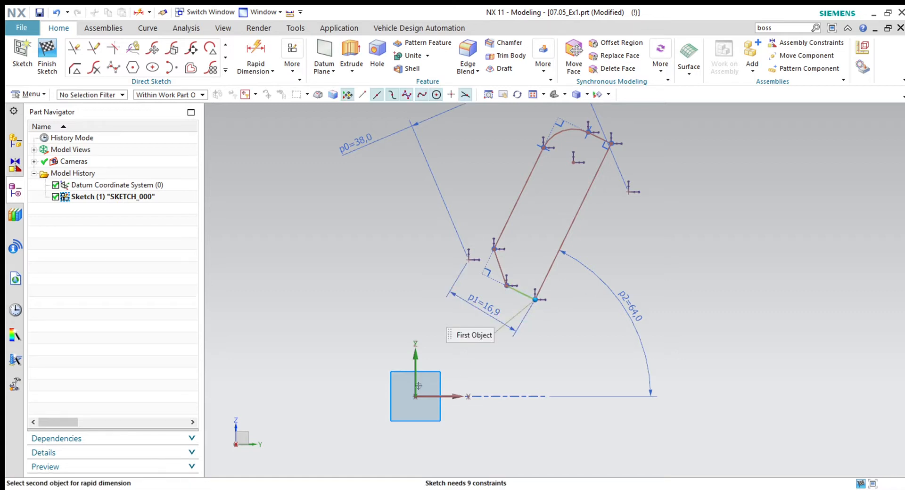
pyautogui.click(414, 397)
pyautogui.click(451, 438)
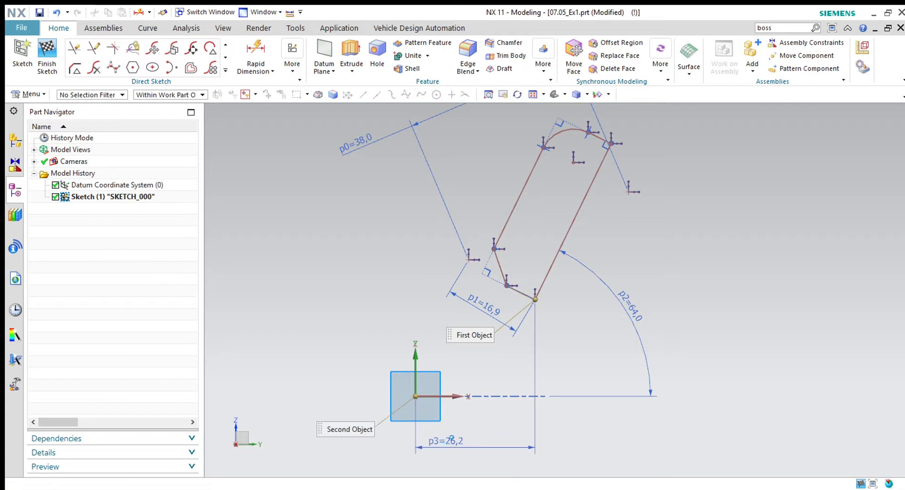
pyautogui.click(534, 300)
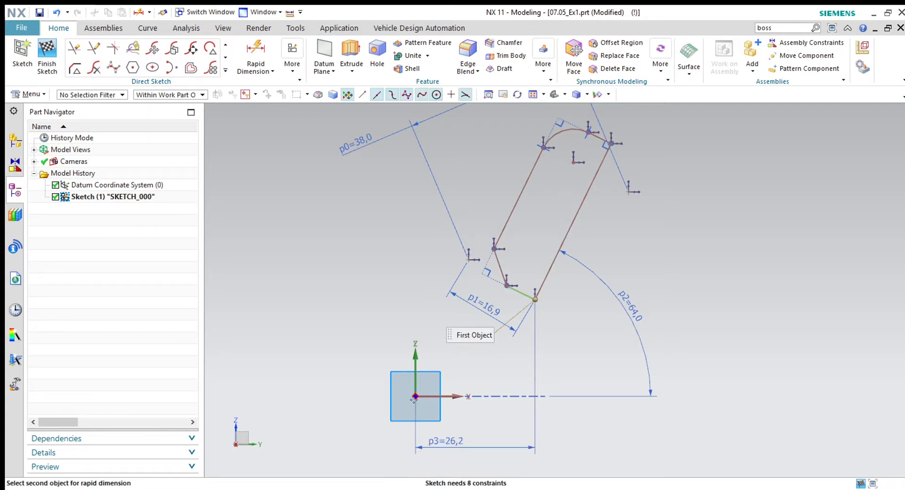
pyautogui.click(414, 397)
pyautogui.click(382, 362)
pyautogui.press('Escape')
pyautogui.doubleClick(385, 356)
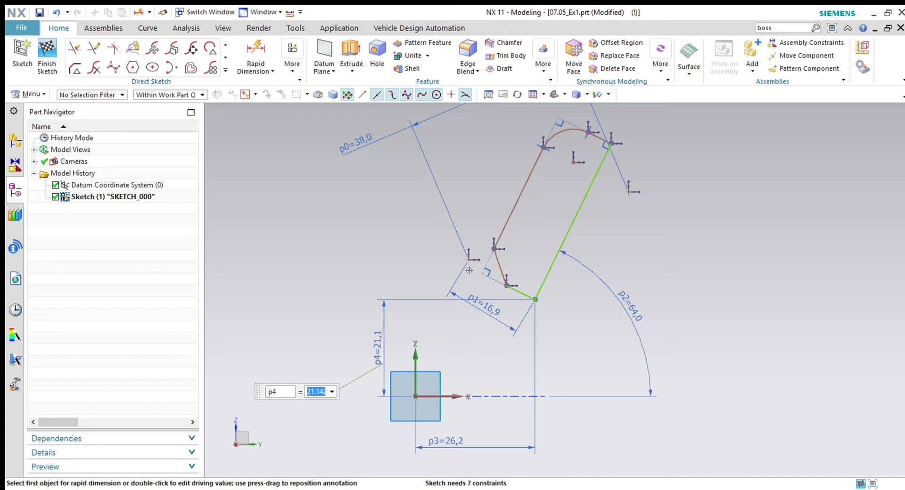
pyautogui.press('Escape')
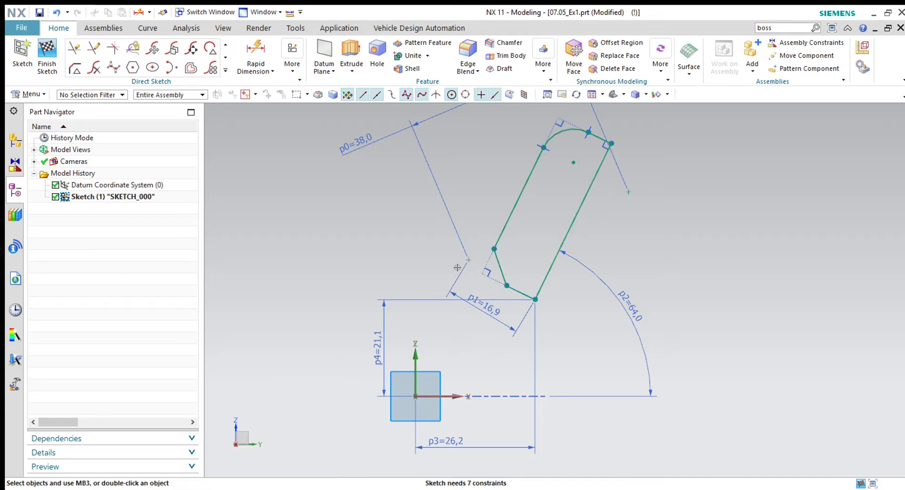
# Undo the new locating dimensions, the Move Curve rotation and the deletion of the original locating dimensions.
pyautogui.hotkey('ctrl', 'z')
pyautogui.hotkey('ctrl', 'z')
pyautogui.hotkey('ctrl', 'z')
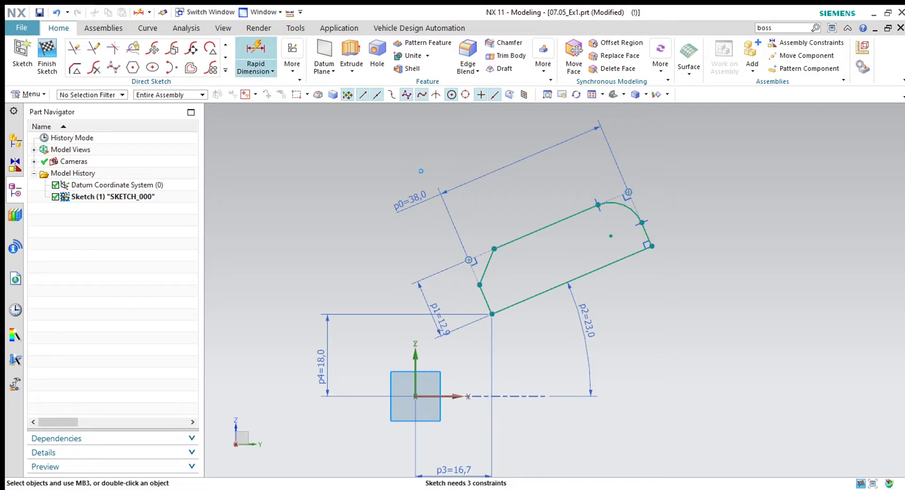
# Dimension the length of the chamfer line, placing the dimension outside the outline and parallel to the chamfer.
pyautogui.click(489, 260)
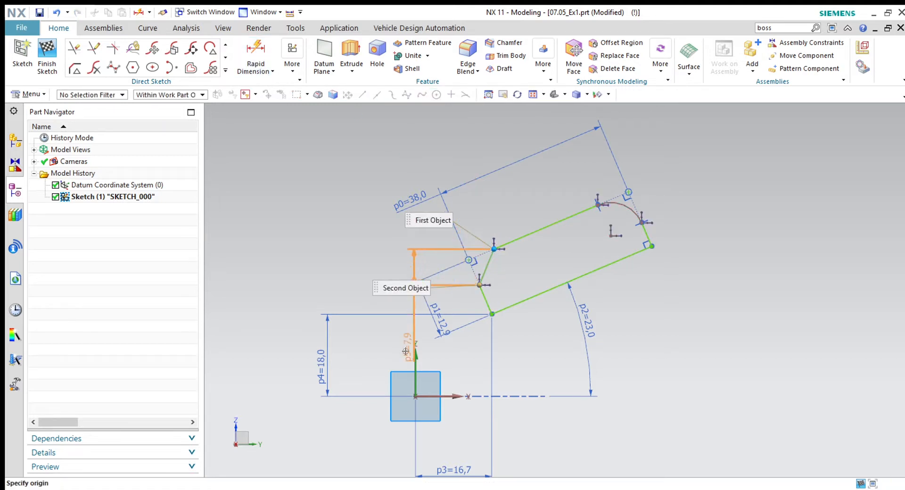
pyautogui.scroll(-1, 855, 251)
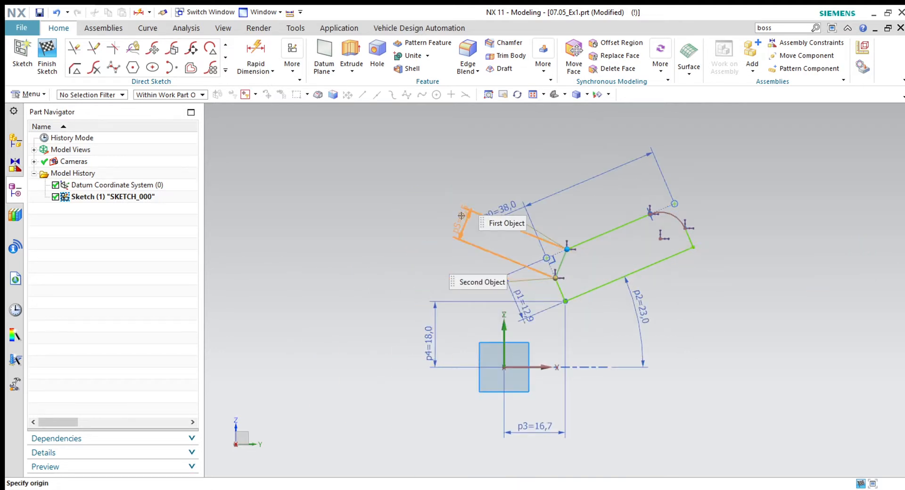
pyautogui.click(456, 238)
pyautogui.press('Escape')
# Add a radius dimension to the fillet arc at the outline's uppermost corner.
pyautogui.doubleClick(688, 222)
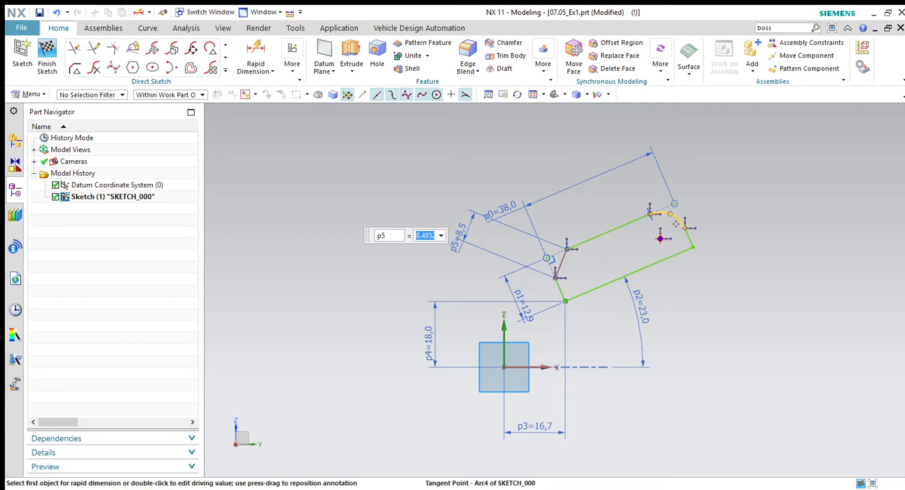
pyautogui.click(675, 218)
pyautogui.click(703, 170)
pyautogui.doubleClick(667, 168)
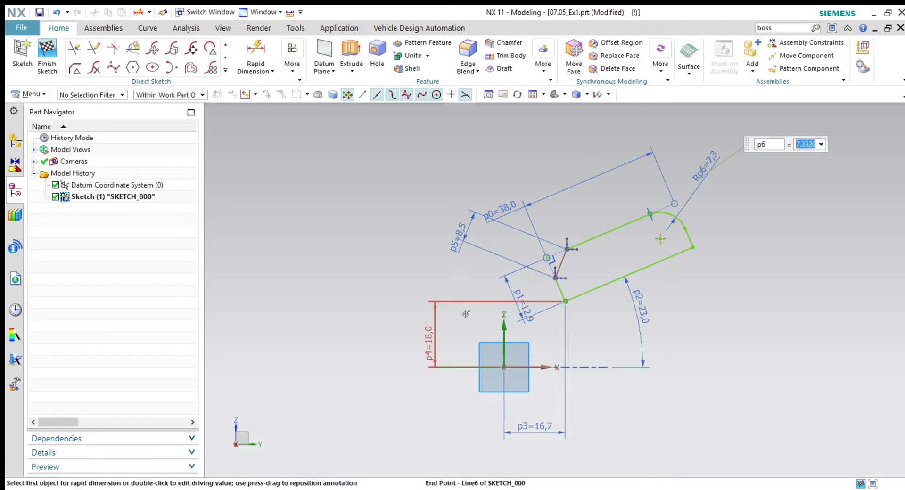
pyautogui.press('Escape')
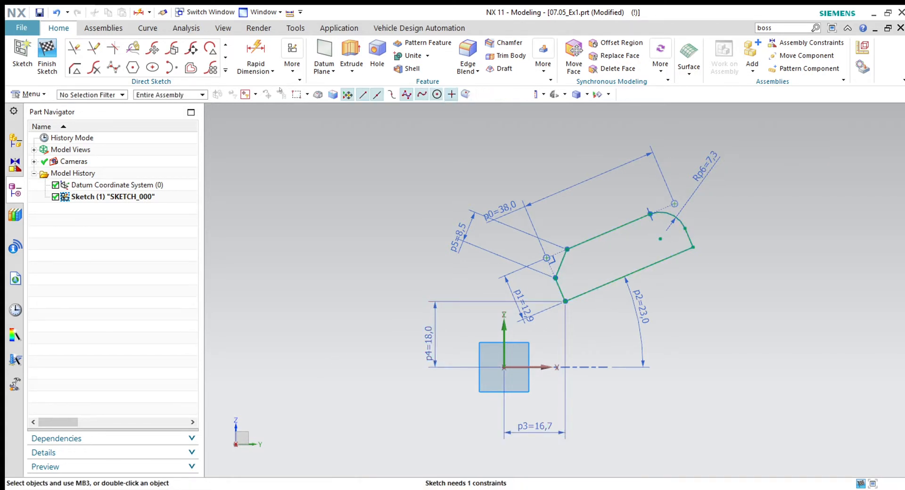
# Add an angular dimension between the chamfer line and the outline's upper long side.
pyautogui.click(255, 54)
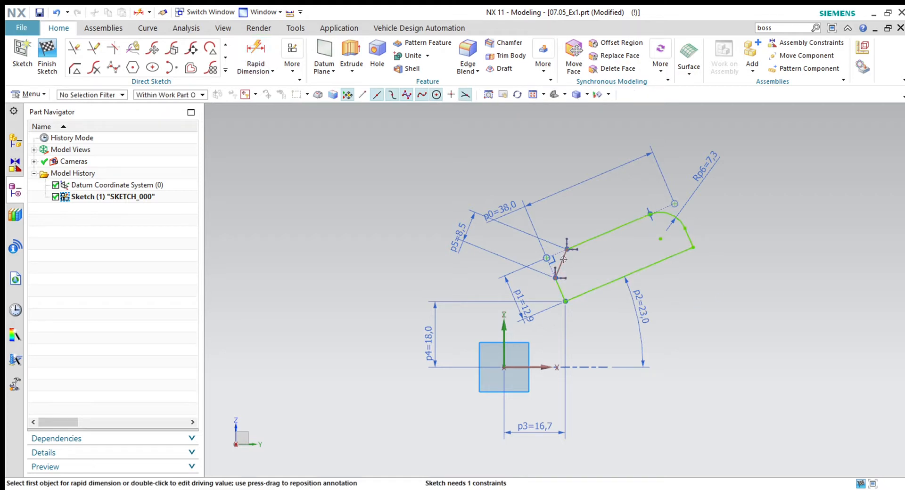
pyautogui.click(583, 242)
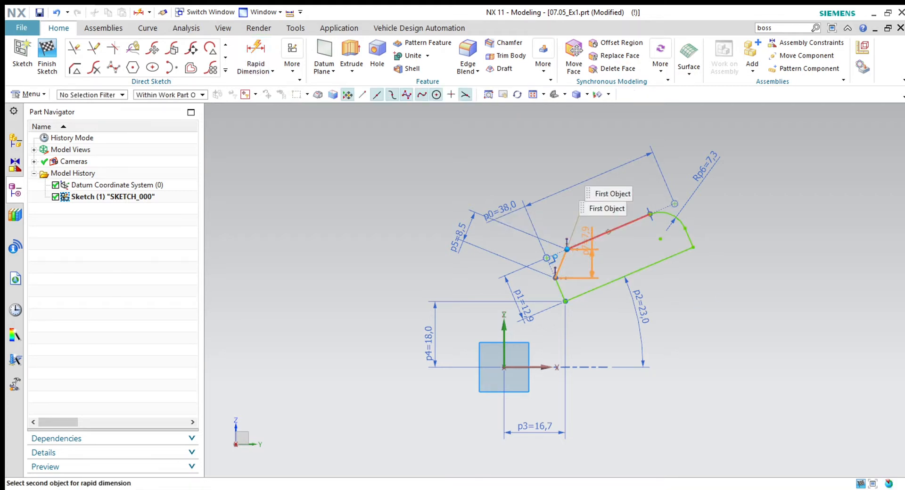
pyautogui.click(608, 232)
pyautogui.click(483, 296)
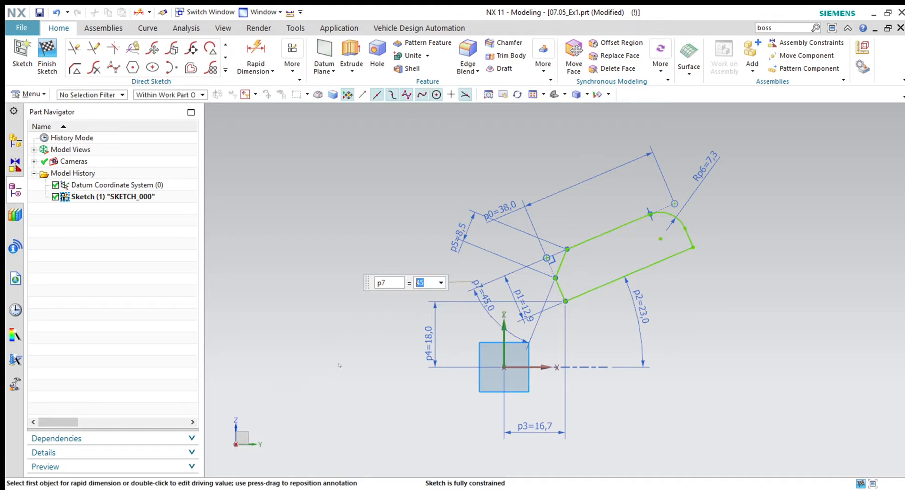
pyautogui.press('Escape')
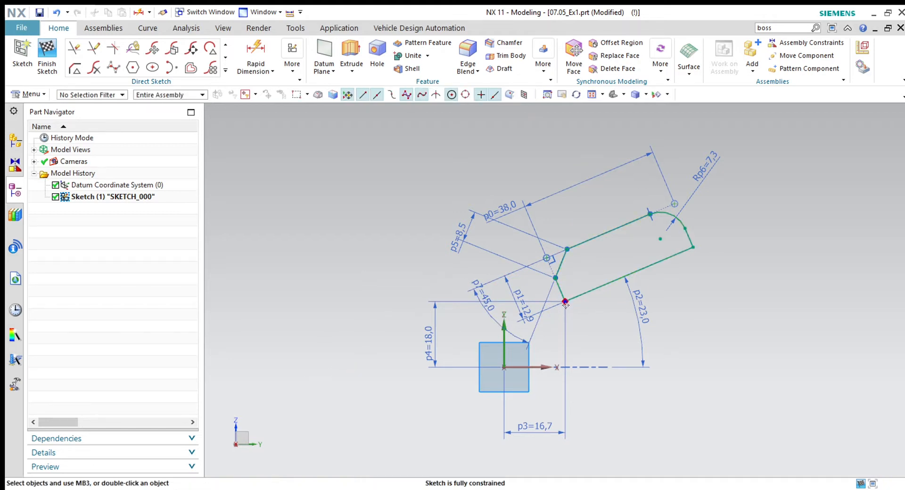
# Set the angle between the lower long side and the horizontal axis to 30°, and finally to 45°.
pyautogui.click(643, 316)
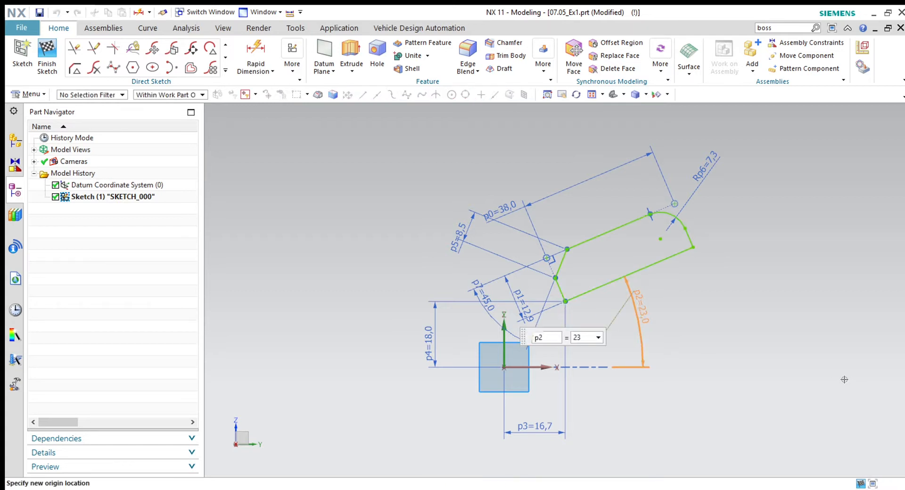
pyautogui.write('30')
pyautogui.press('Return')
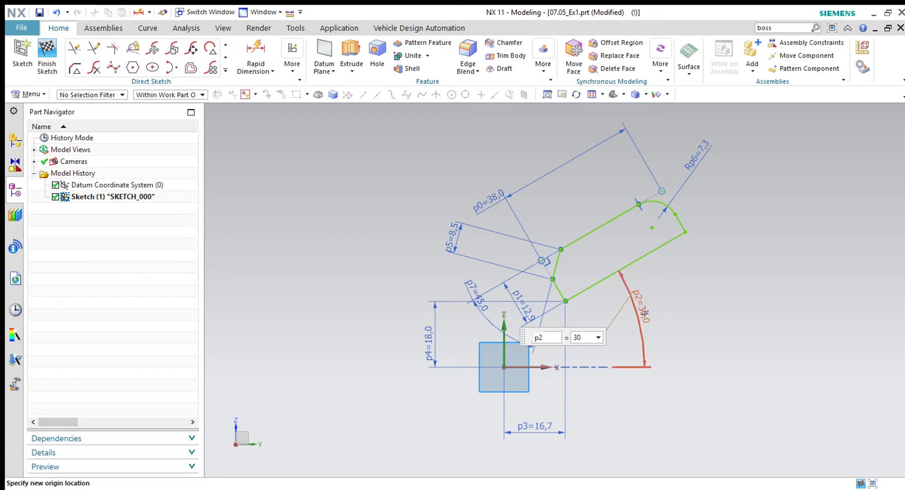
pyautogui.press('Return')
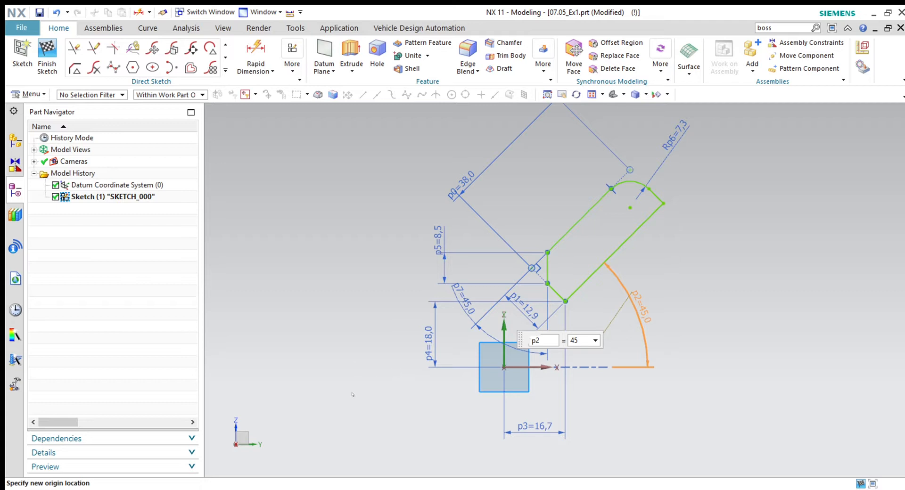
pyautogui.middleClick(341, 405)
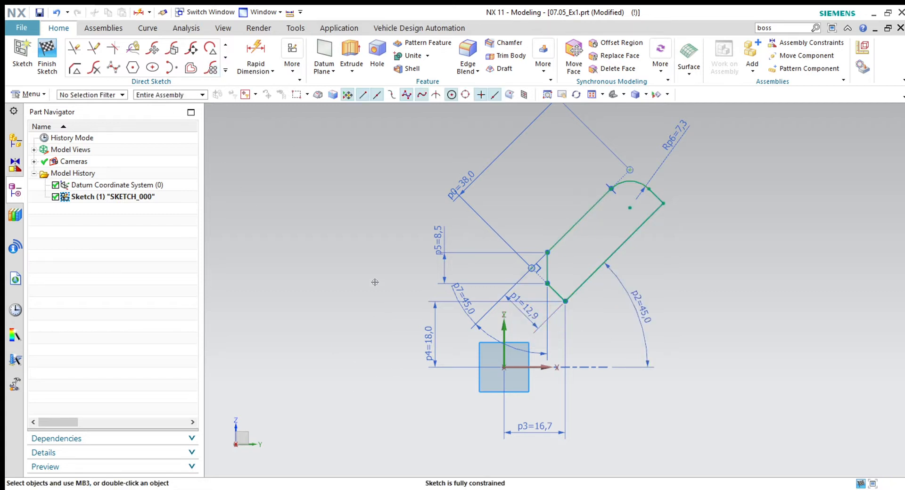
# Offset the whole outline symmetrically to both sides by a distance of 1 mm with Offset Curve, selecting it through Connected Curves.
pyautogui.click(225, 59)
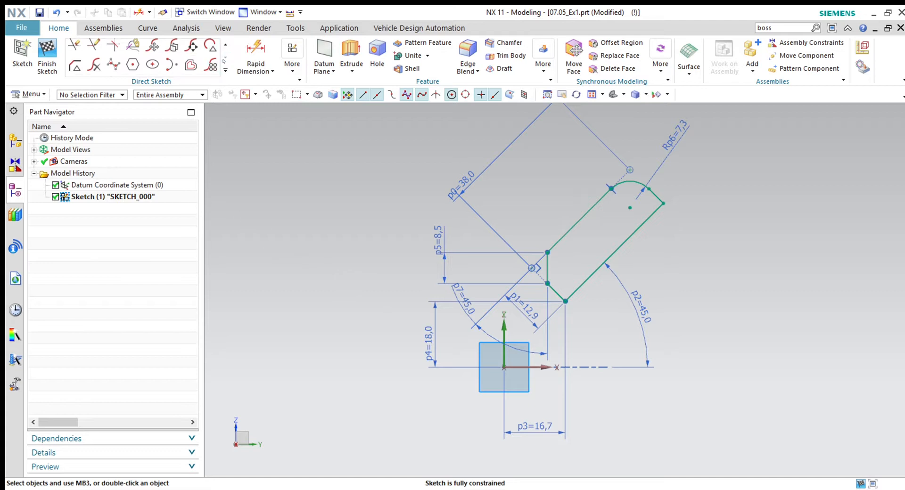
pyautogui.click(225, 45)
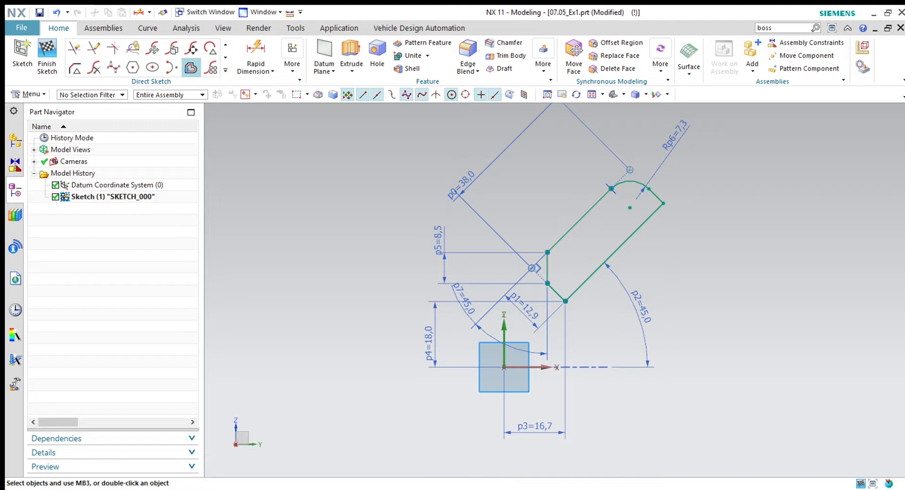
pyautogui.click(189, 67)
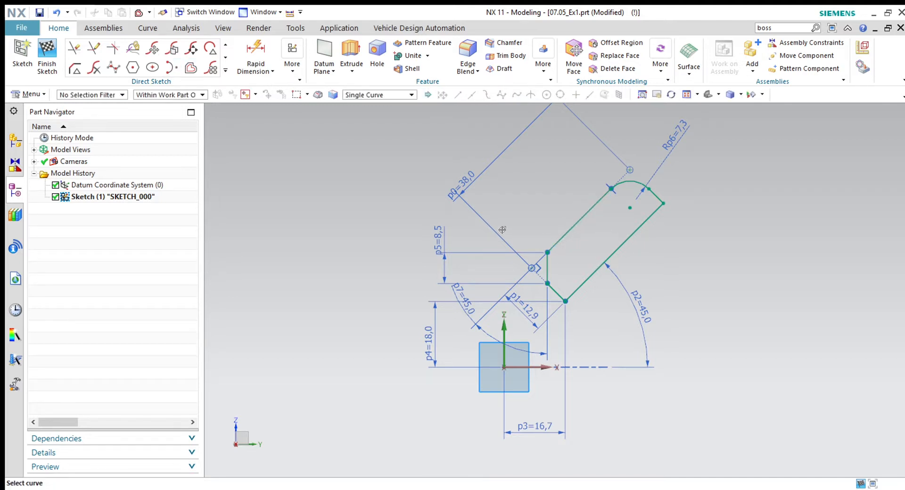
pyautogui.click(595, 207)
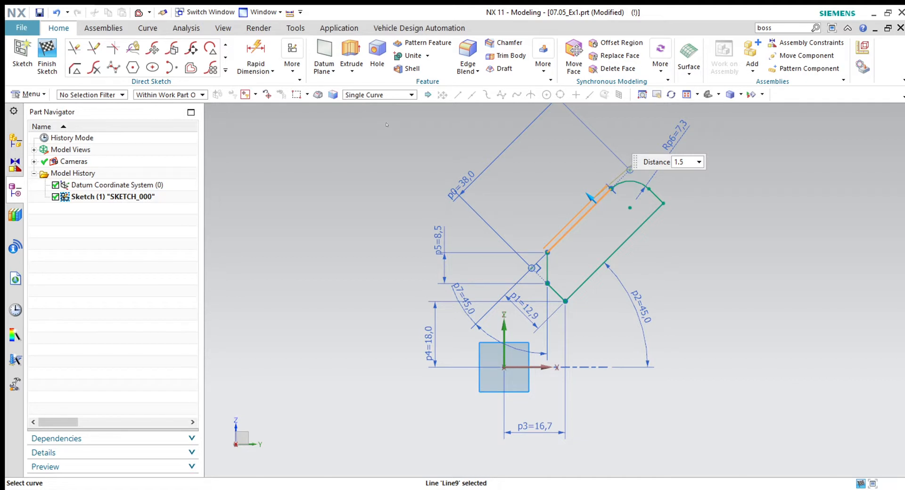
pyautogui.click(622, 187)
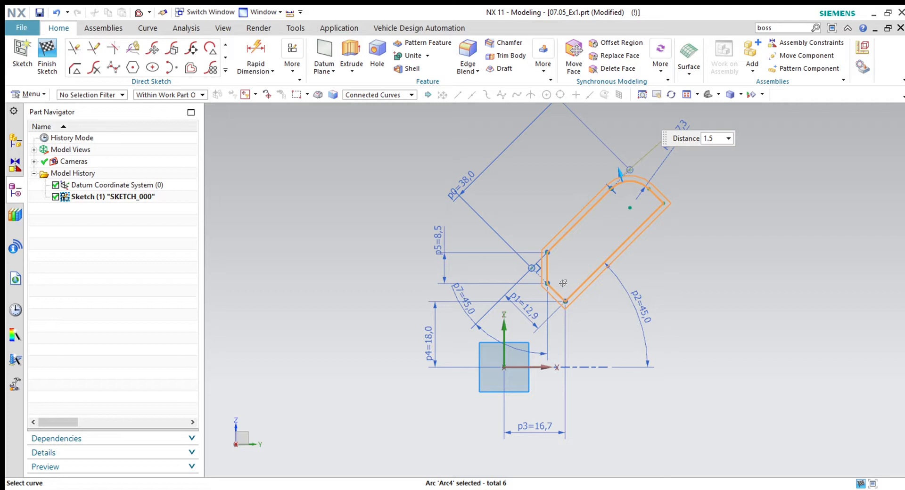
pyautogui.moveTo(618, 176); pyautogui.dragTo(616, 156)
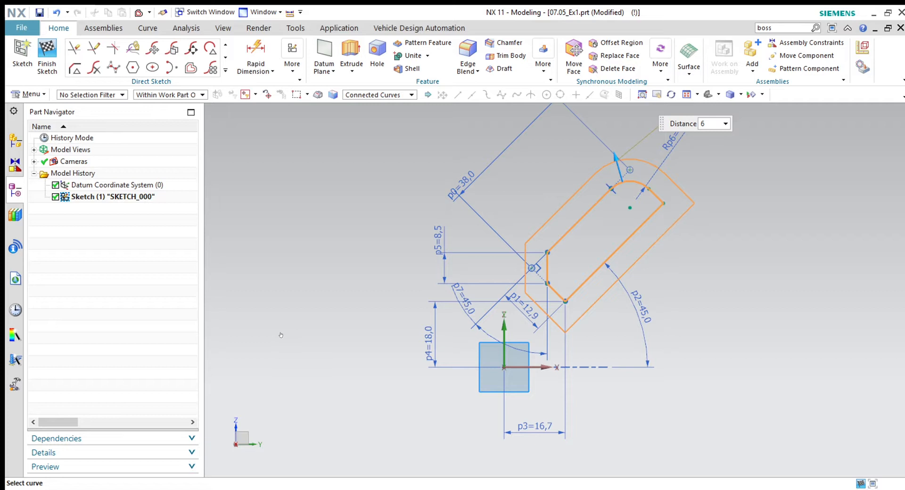
pyautogui.click(239, 264)
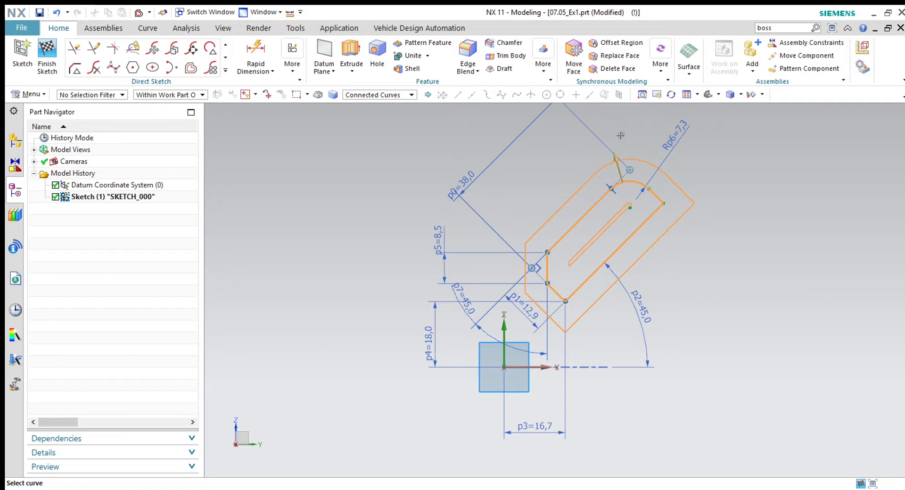
pyautogui.click(618, 163)
pyautogui.moveTo(619, 164); pyautogui.dragTo(621, 179)
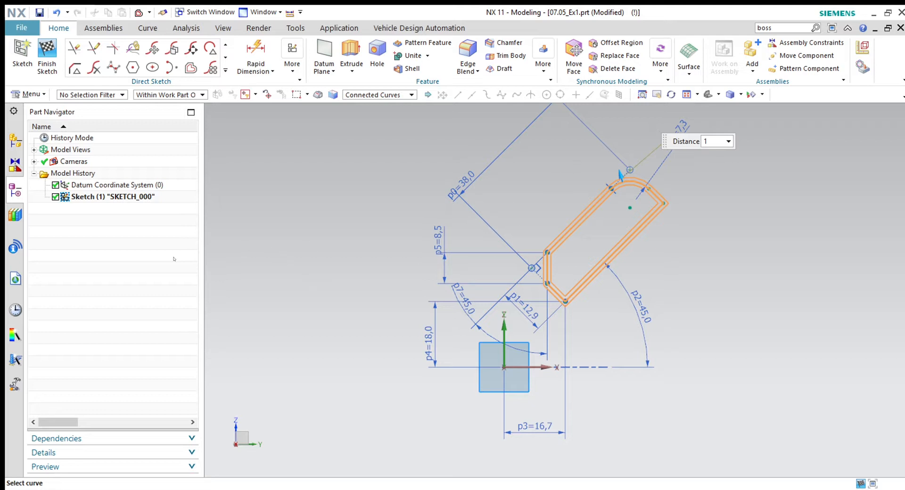
pyautogui.middleClick(256, 346)
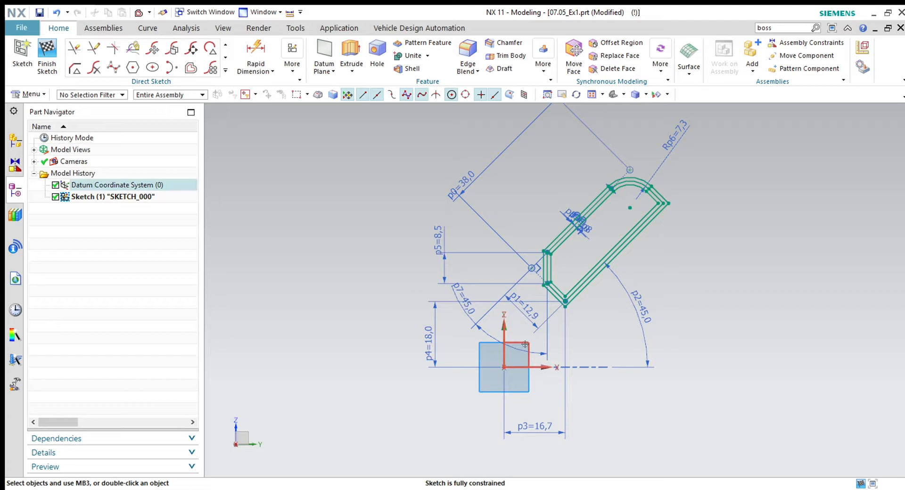
# Delete the outline with its offset curves and draw a circle of 50 mm diameter centred on the sketch origin.
pyautogui.moveTo(706, 160)
pyautogui.mouseDown()
pyautogui.moveTo(606, 186)
pyautogui.moveTo(523, 323)
pyautogui.mouseUp()
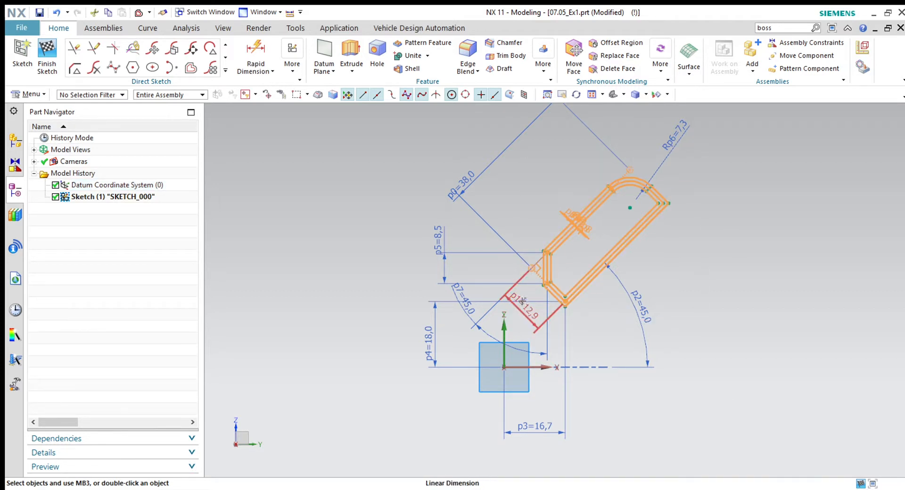
pyautogui.press('Delete')
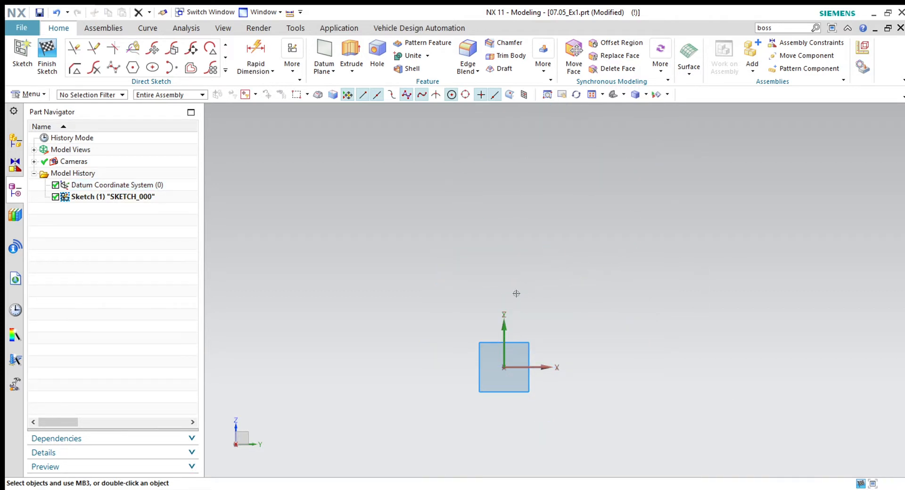
pyautogui.click(225, 45)
pyautogui.click(152, 47)
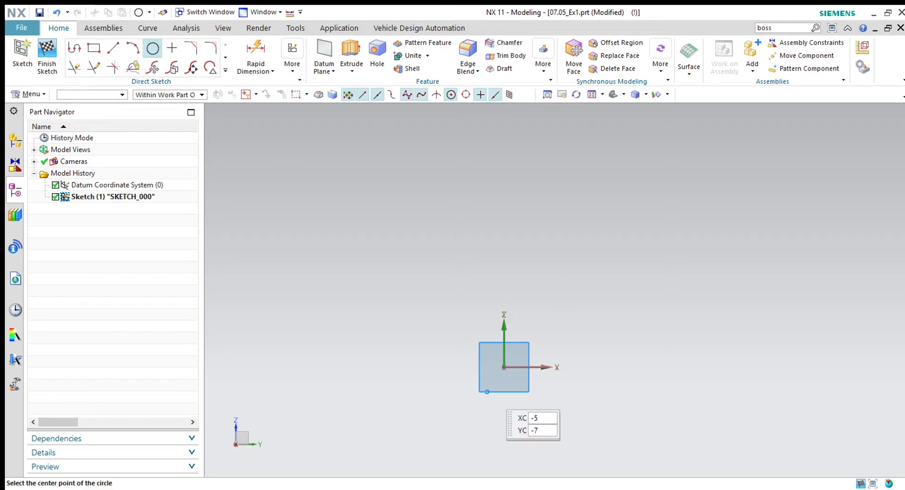
pyautogui.click(504, 367)
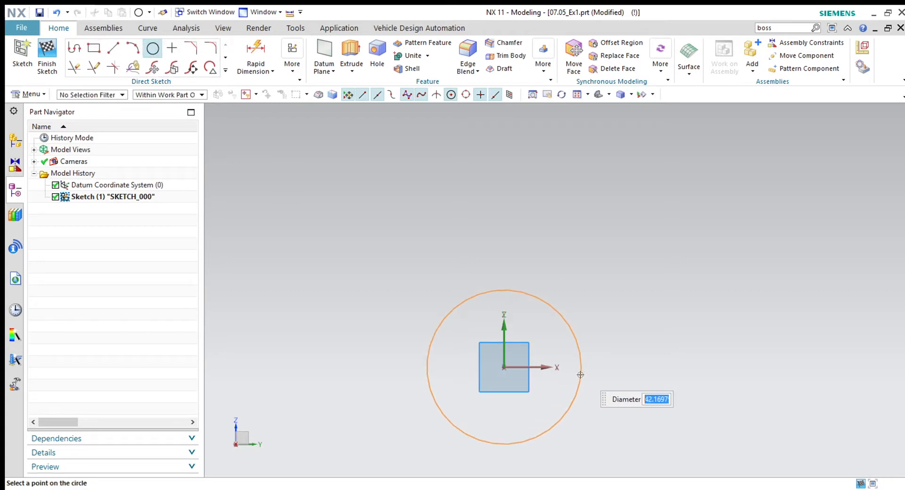
pyautogui.write('50')
pyautogui.press('Return')
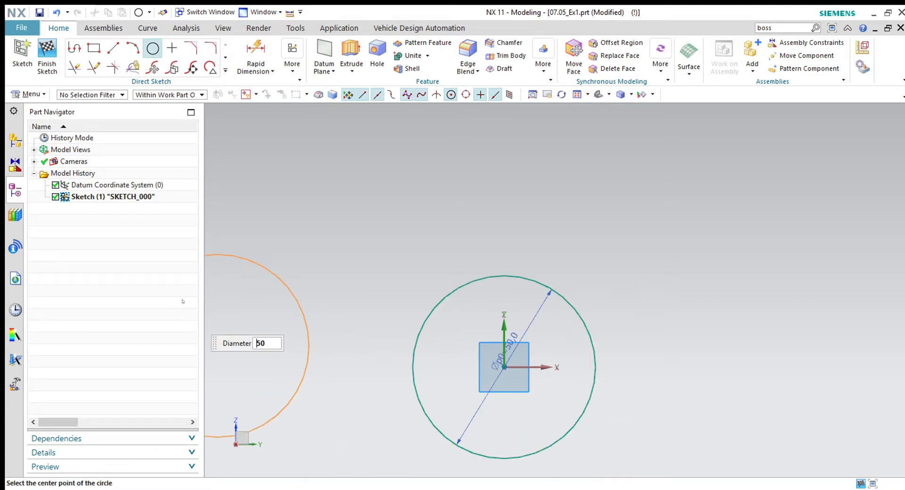
pyautogui.click(225, 57)
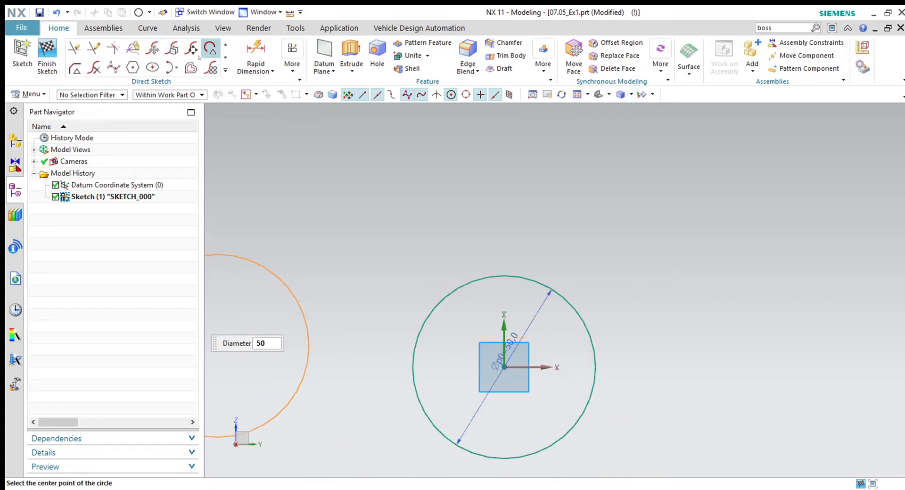
# Offset the 50 mm circle symmetrically to both sides by a distance of 1 mm with Offset Curve.
pyautogui.press('Escape')
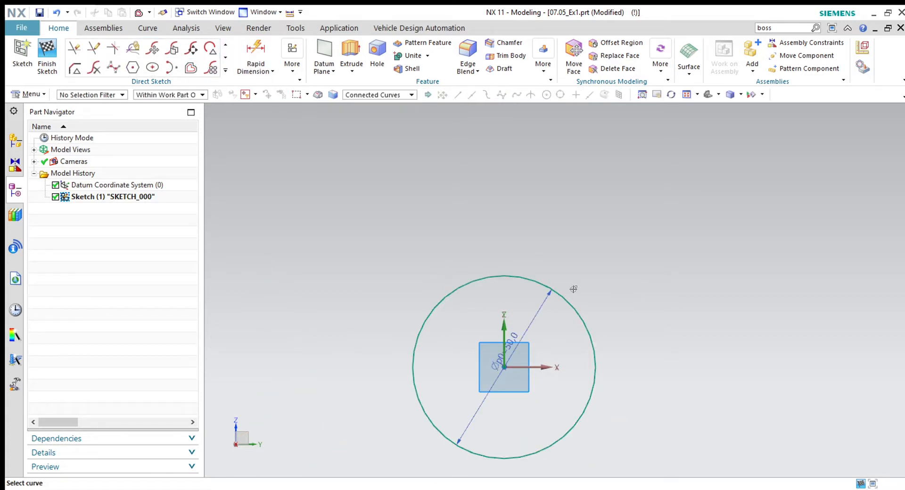
pyautogui.click(562, 296)
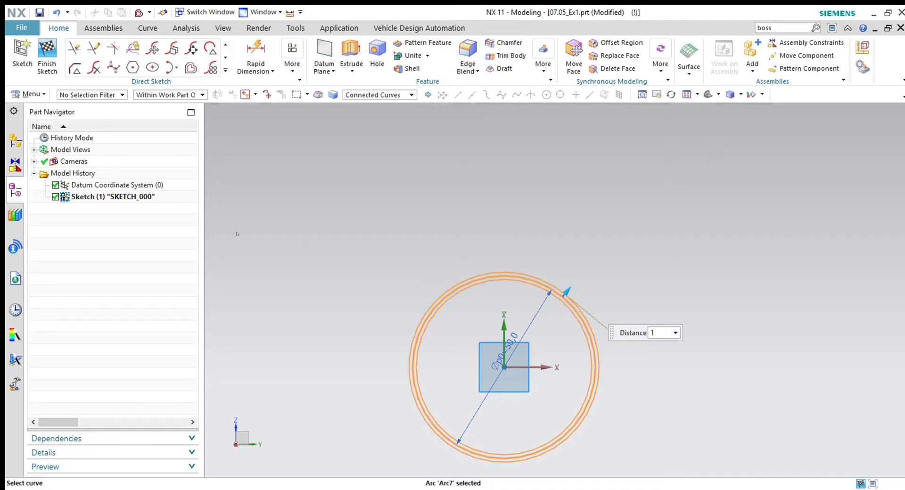
pyautogui.click(247, 346)
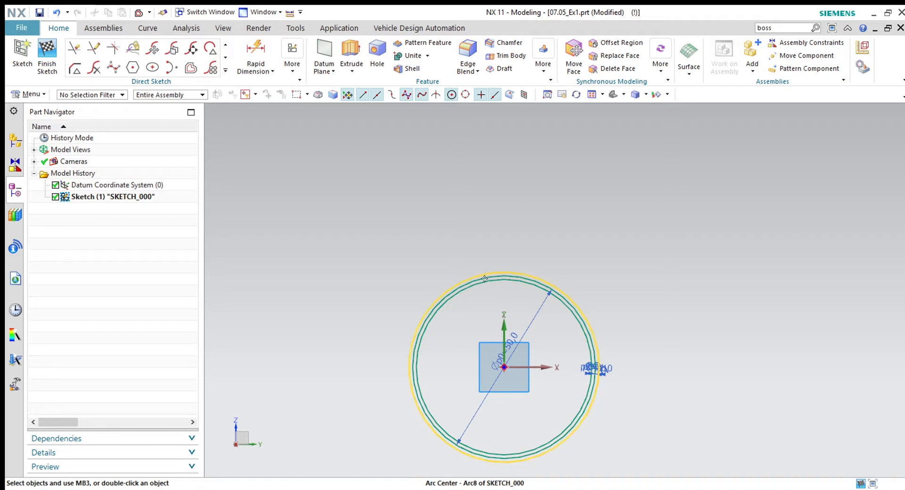
# Convert the original middle circle between the two offset circles to a reference curve.
pyautogui.scroll(3, 488, 279)
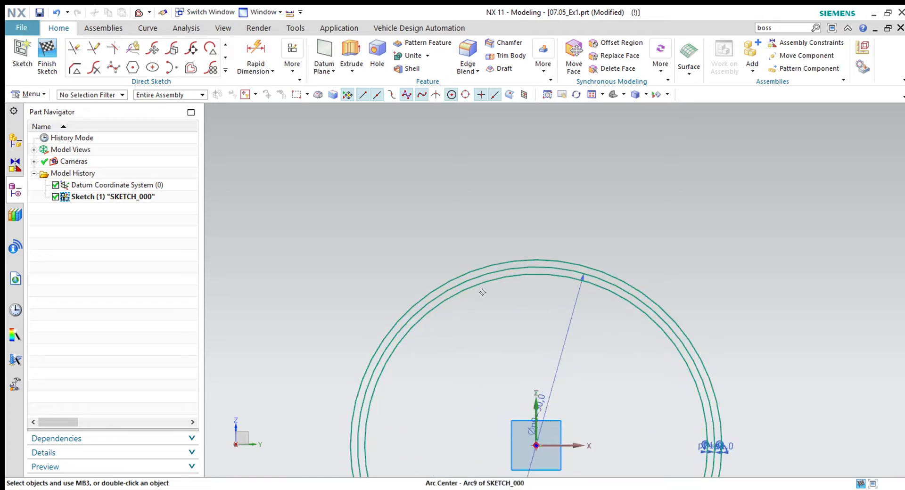
pyautogui.click(489, 278)
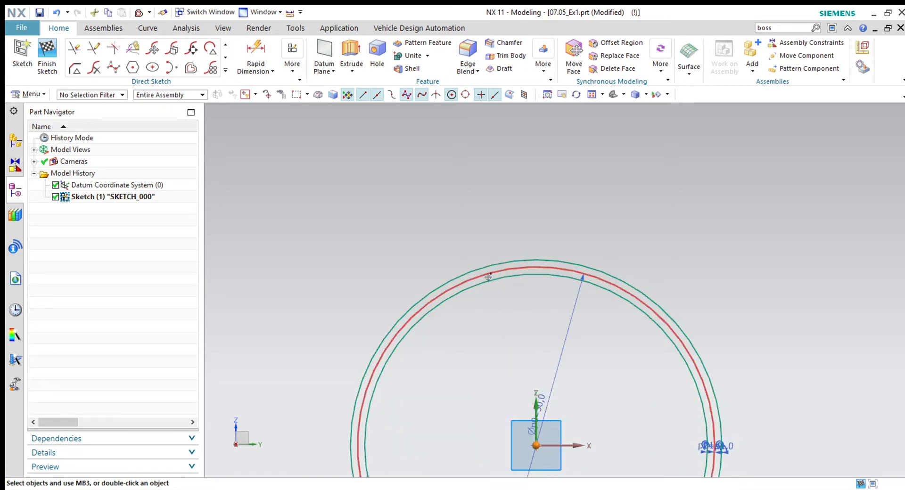
pyautogui.hotkey('ctrl', 'z')
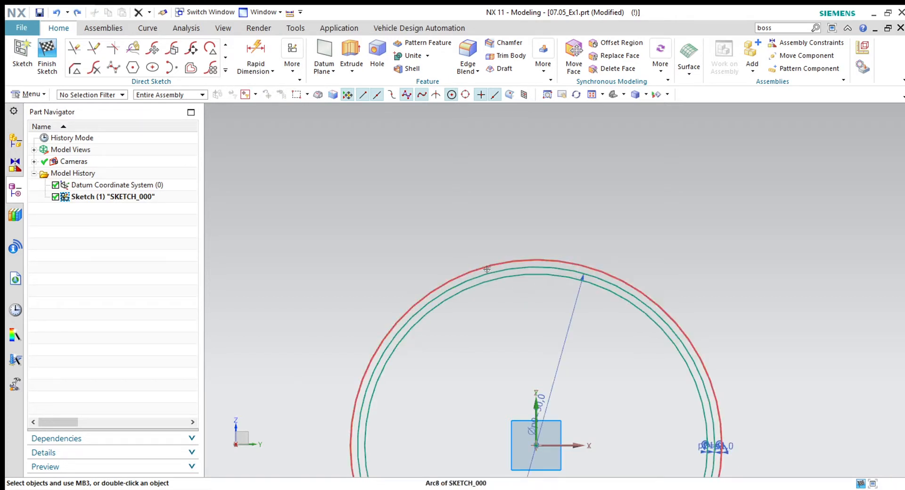
pyautogui.scroll(-1, 560, 226)
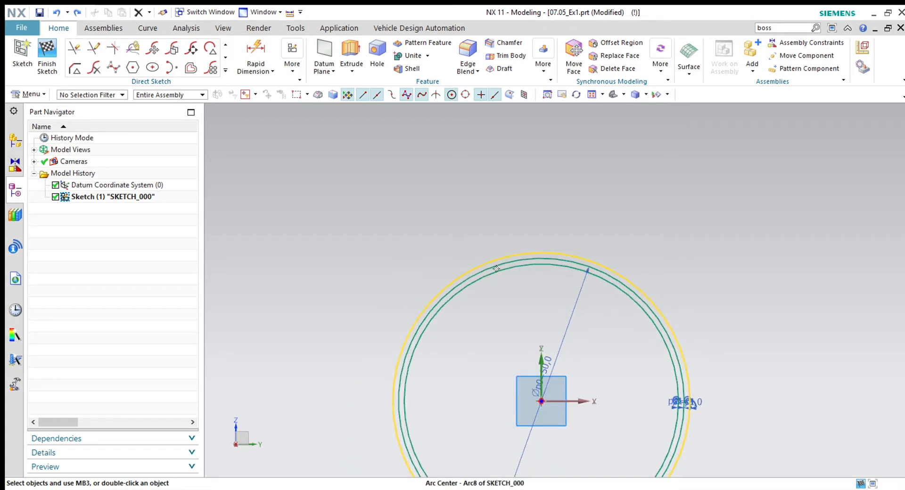
pyautogui.scroll(1, 488, 271)
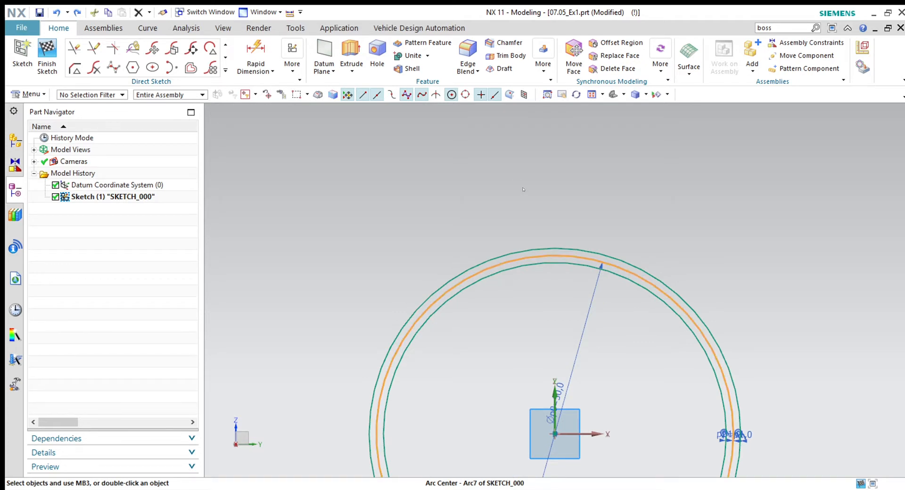
pyautogui.scroll(-2, 623, 264)
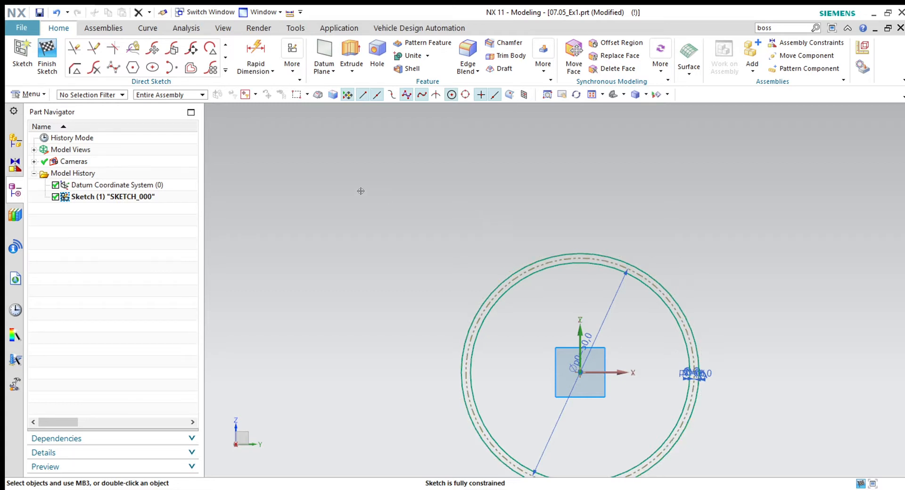
# Delete the outer circle, the middle reference circle and the inner circle from the sketch.
pyautogui.click(598, 262)
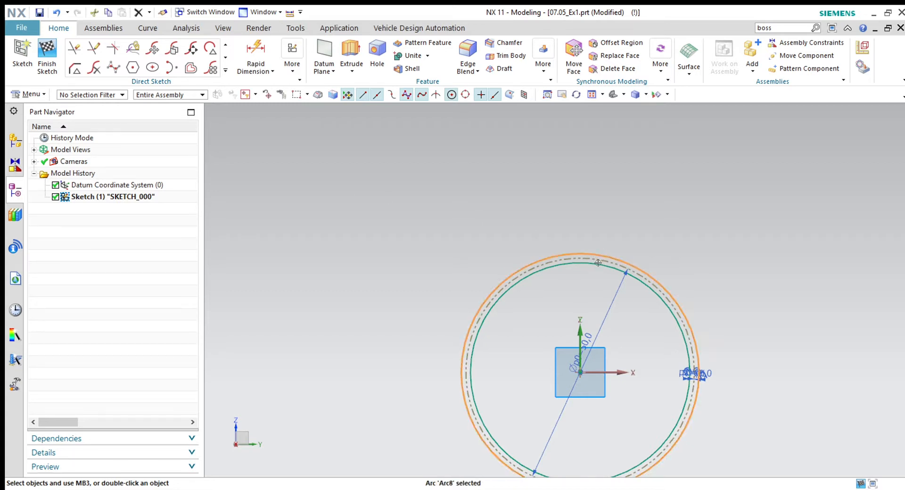
pyautogui.press('Escape')
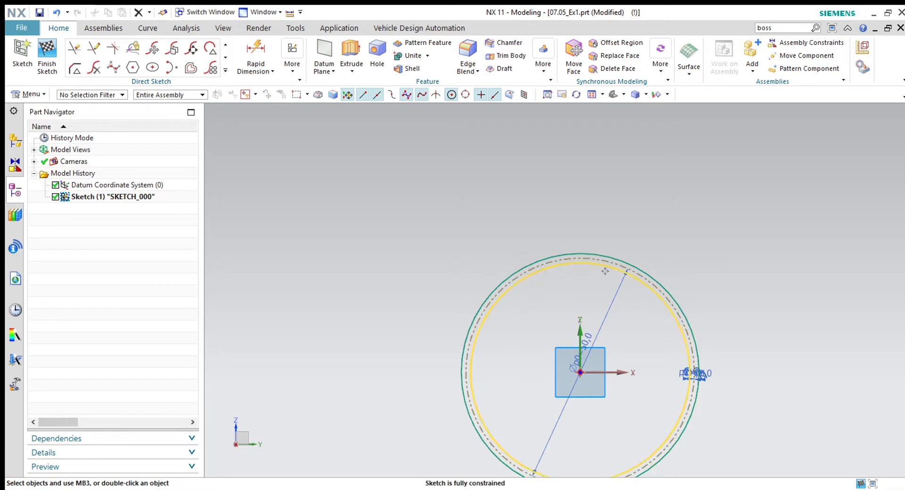
pyautogui.press('Delete')
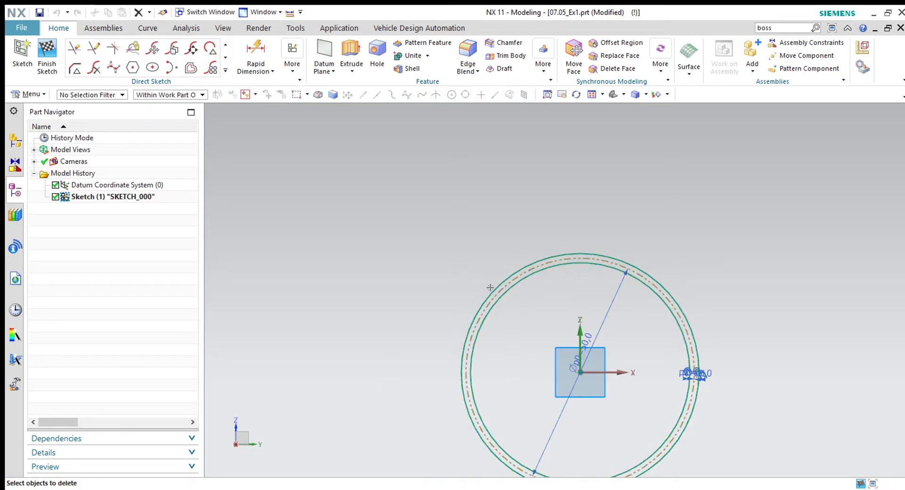
pyautogui.click(584, 253)
pyautogui.click(584, 258)
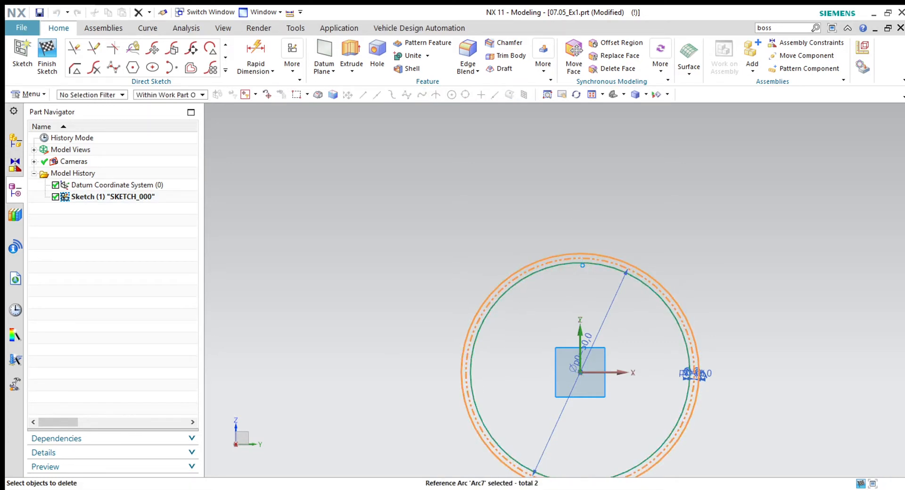
pyautogui.click(583, 263)
pyautogui.middleClick(299, 350)
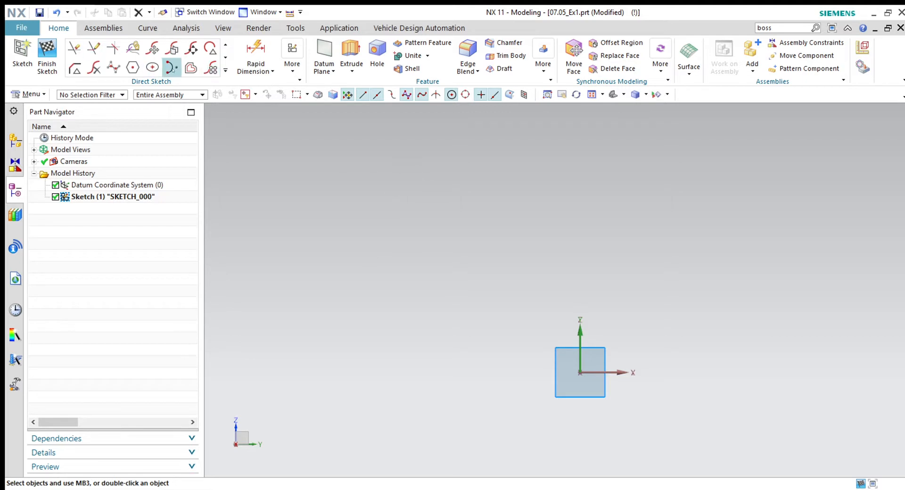
# Draw two separate circles of about 7 mm diameter above the sketch origin, the second one farther along X and lower than the first.
pyautogui.click(225, 45)
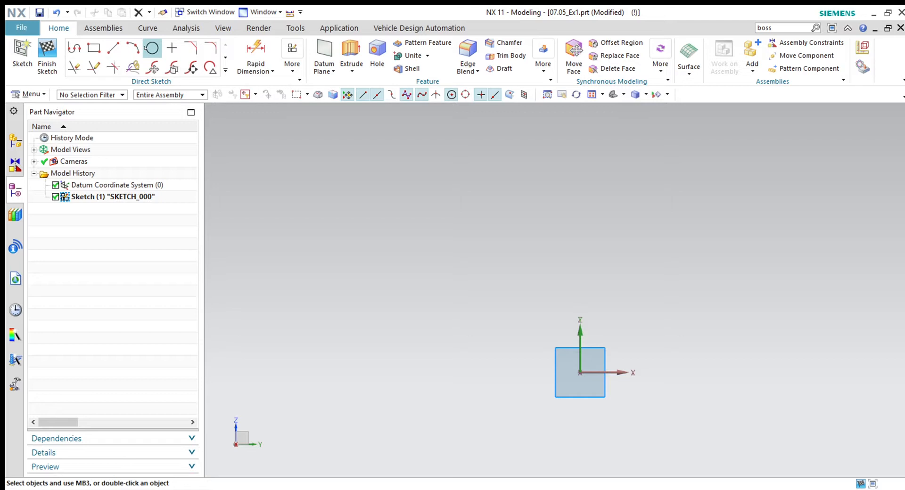
pyautogui.click(629, 223)
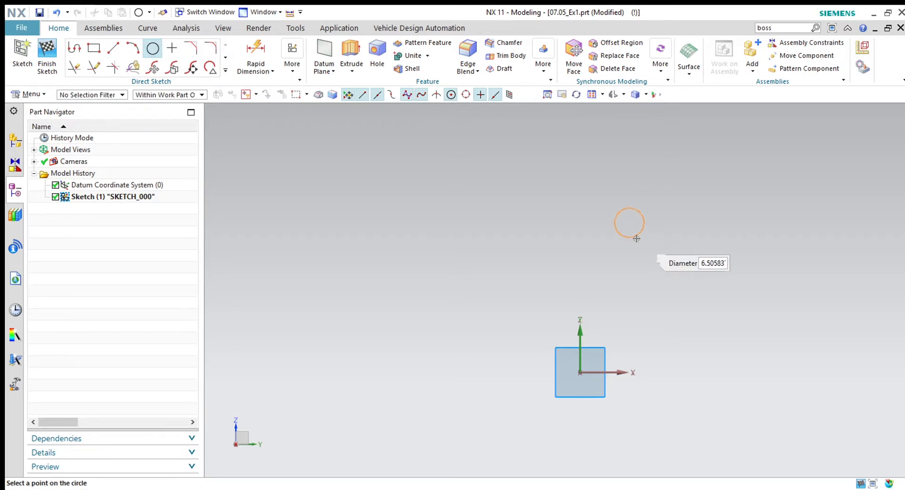
pyautogui.write('7.0121')
pyautogui.press('Return')
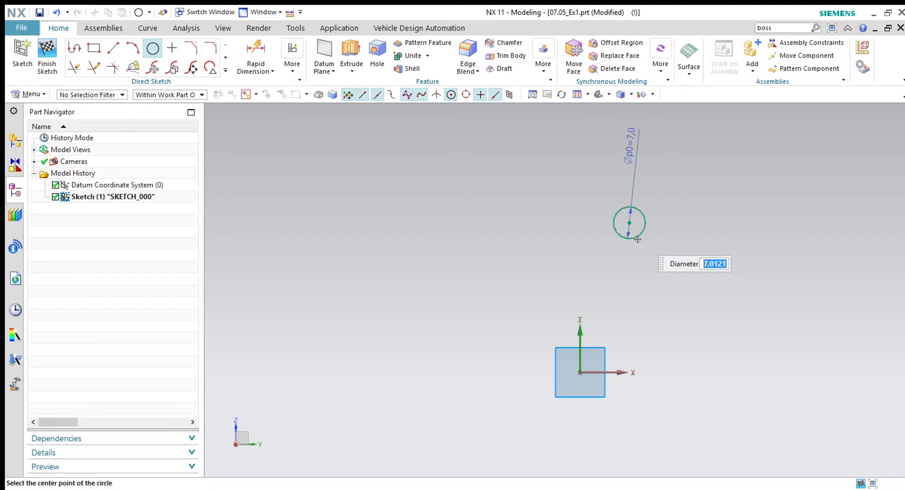
pyautogui.click(738, 281)
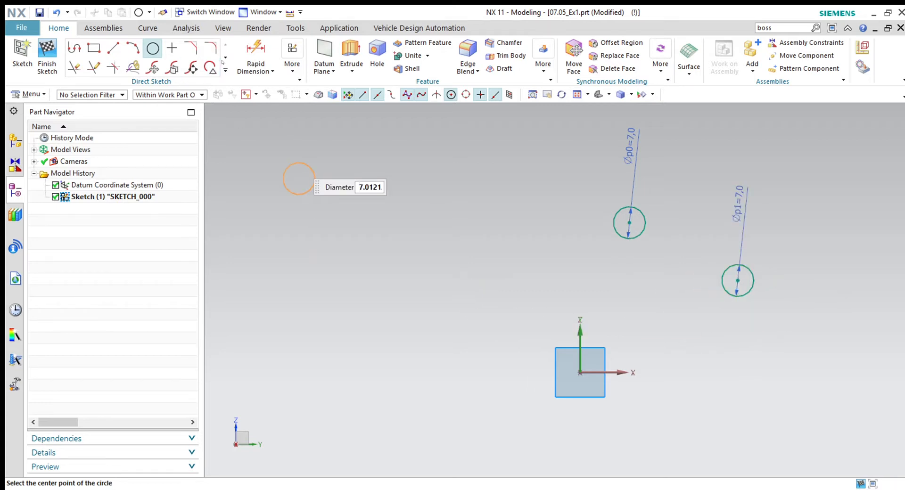
# Draw a large circle centred on the sketch origin and passing through the centre of the upper small circle.
pyautogui.click(153, 48)
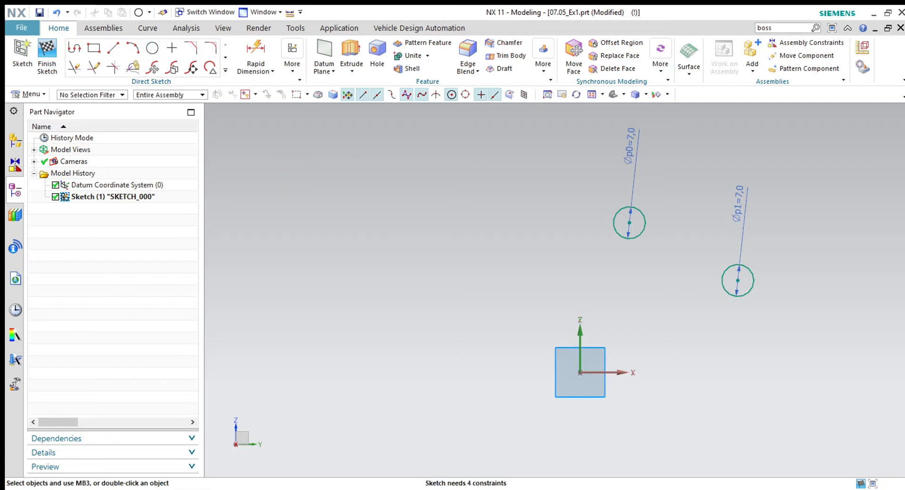
pyautogui.click(152, 47)
pyautogui.click(579, 372)
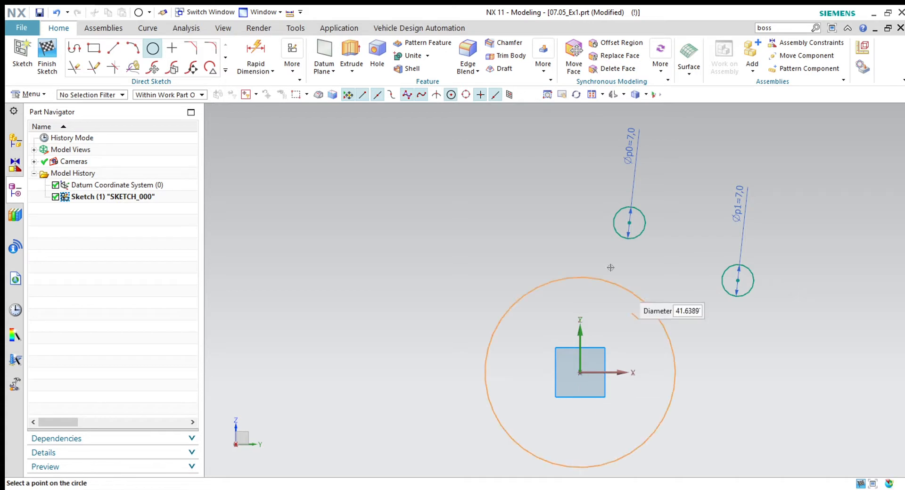
pyautogui.click(629, 224)
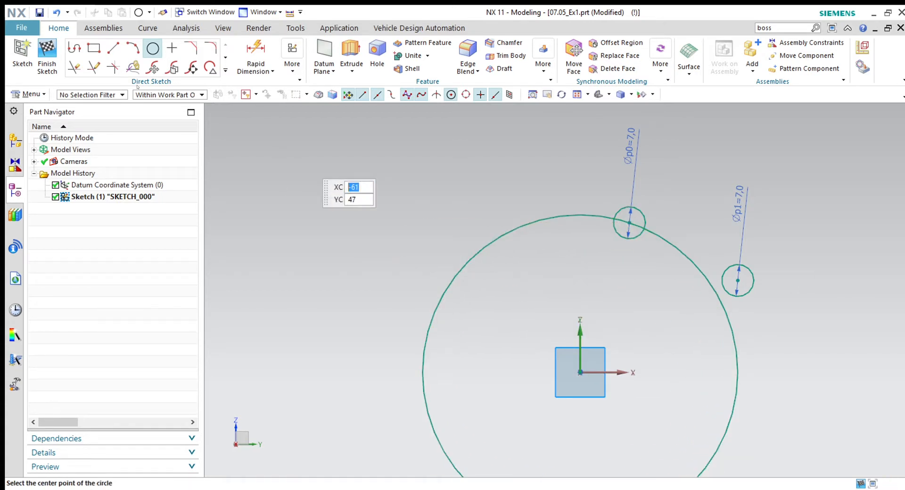
# Draw two lines connecting the sketch origin with the centre of each small circle.
pyautogui.click(112, 47)
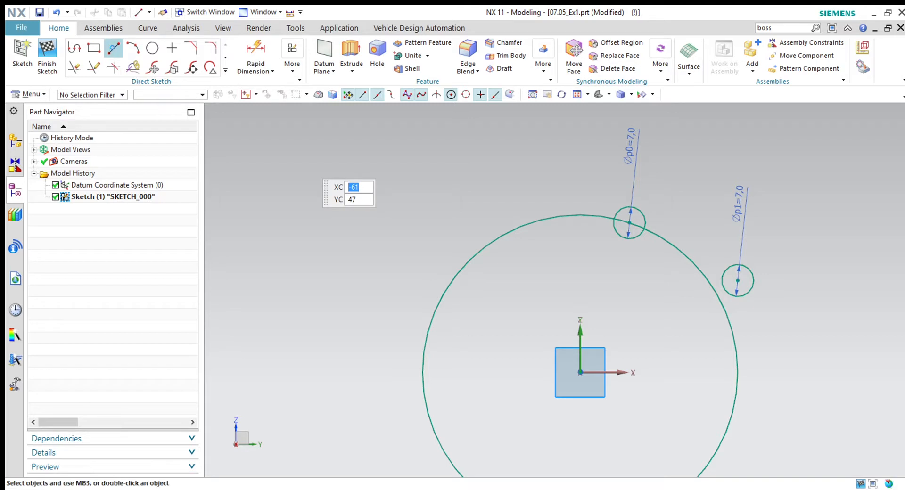
pyautogui.click(629, 223)
pyautogui.click(579, 373)
pyautogui.click(579, 373)
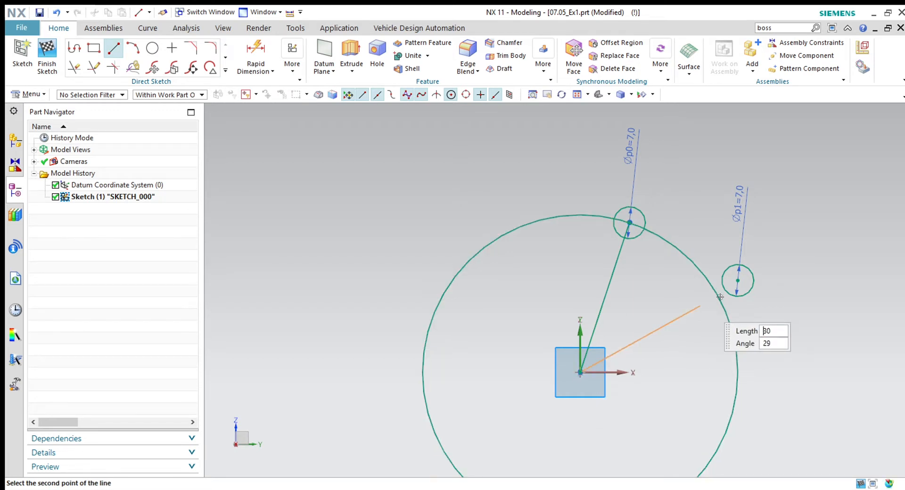
pyautogui.click(738, 281)
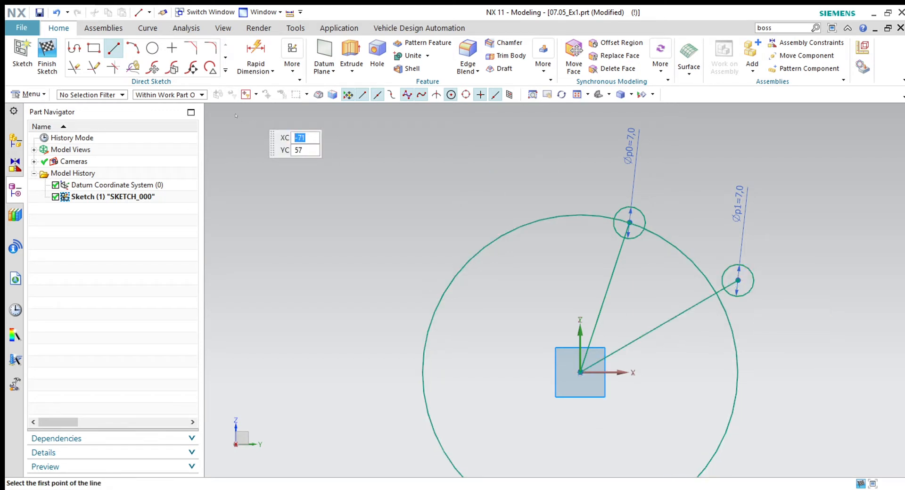
pyautogui.press('Escape')
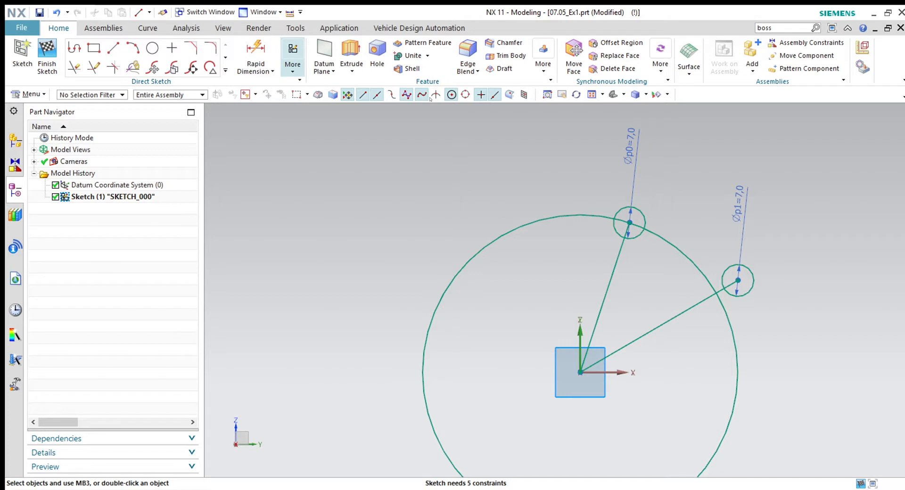
# Constrain the centres of both small circles to lie on the large circle.
pyautogui.press('c')
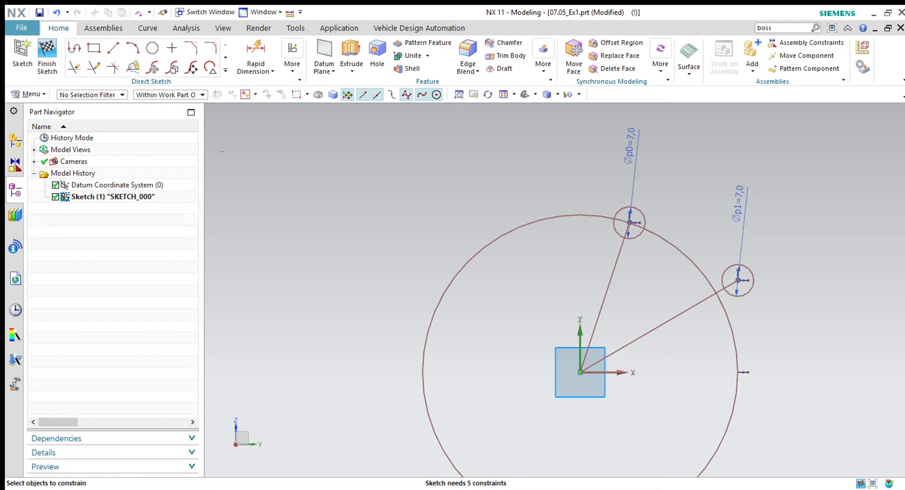
pyautogui.click(737, 280)
pyautogui.click(724, 298)
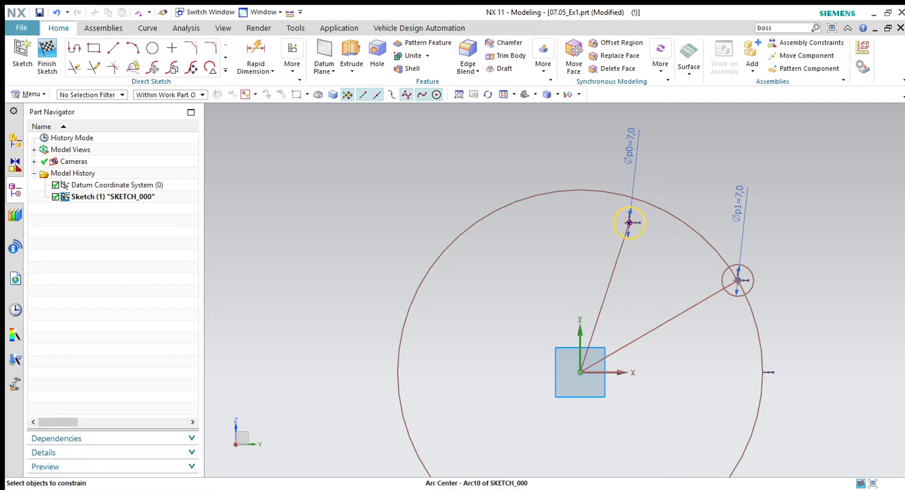
pyautogui.click(629, 222)
pyautogui.click(628, 197)
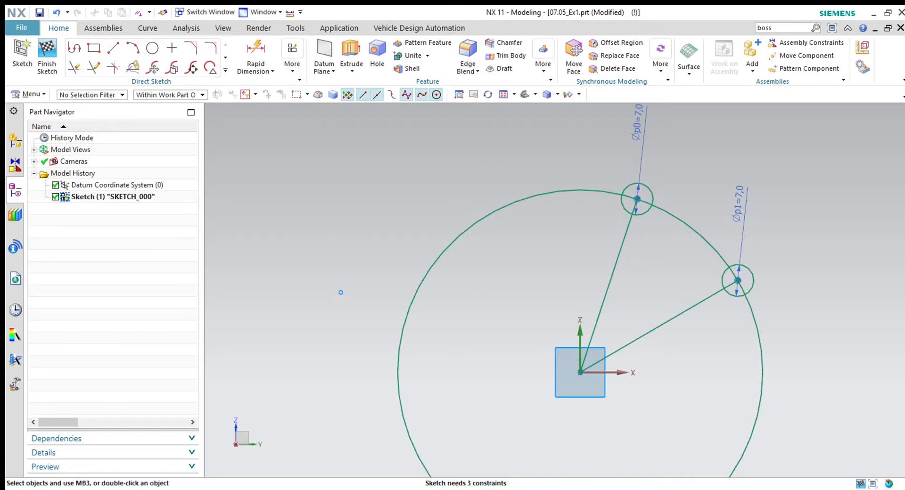
# Add an angular dimension between the two lines and set it to 60°.
pyautogui.press('d')
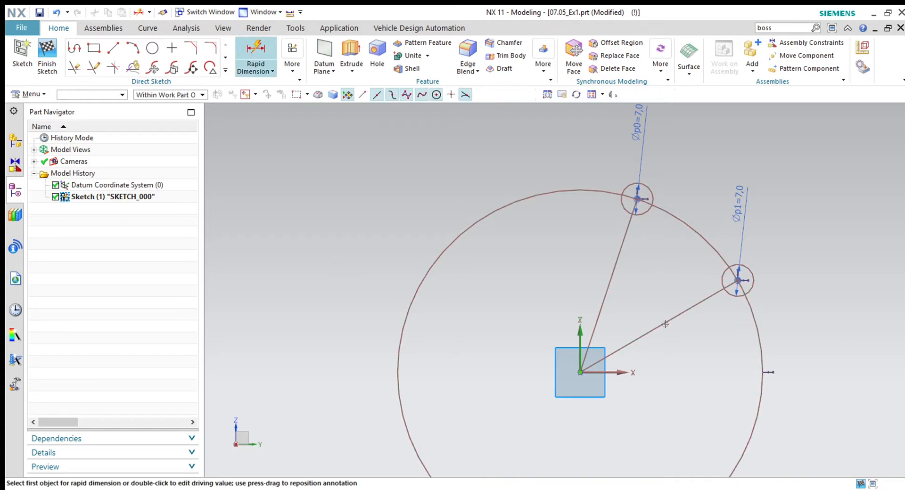
pyautogui.click(737, 281)
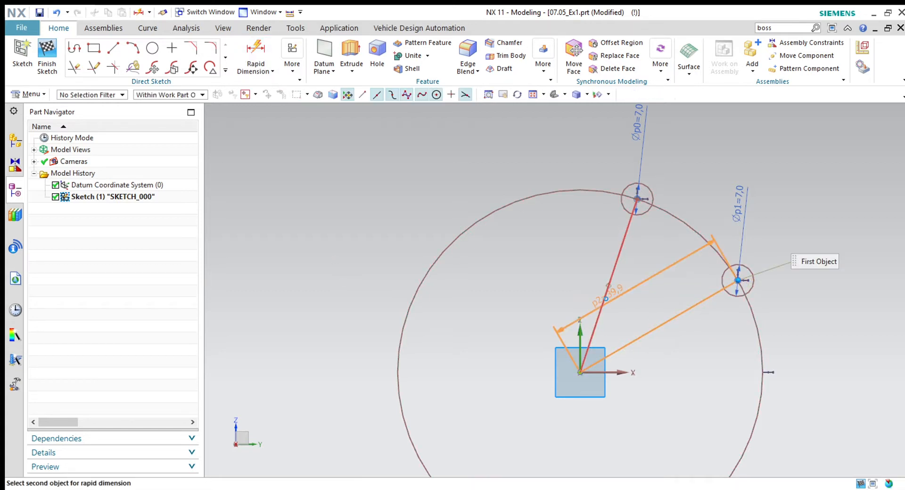
pyautogui.click(609, 285)
pyautogui.click(662, 275)
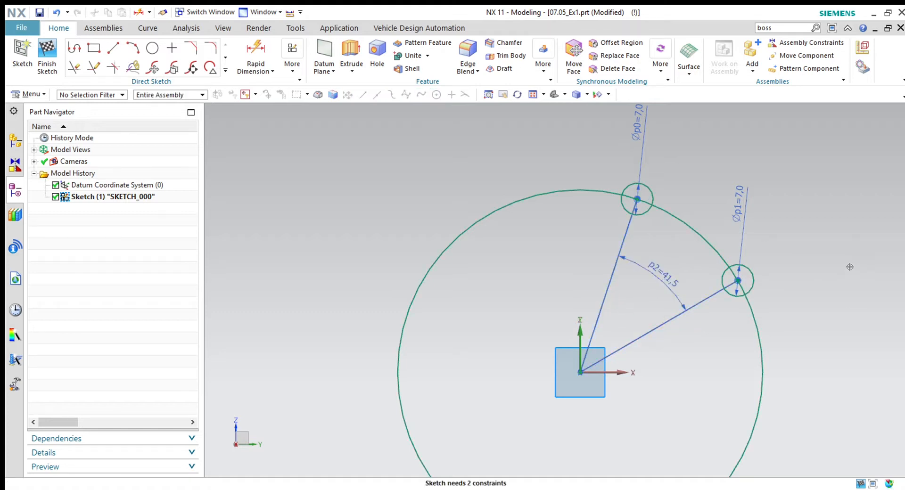
pyautogui.write('60')
pyautogui.press('Return')
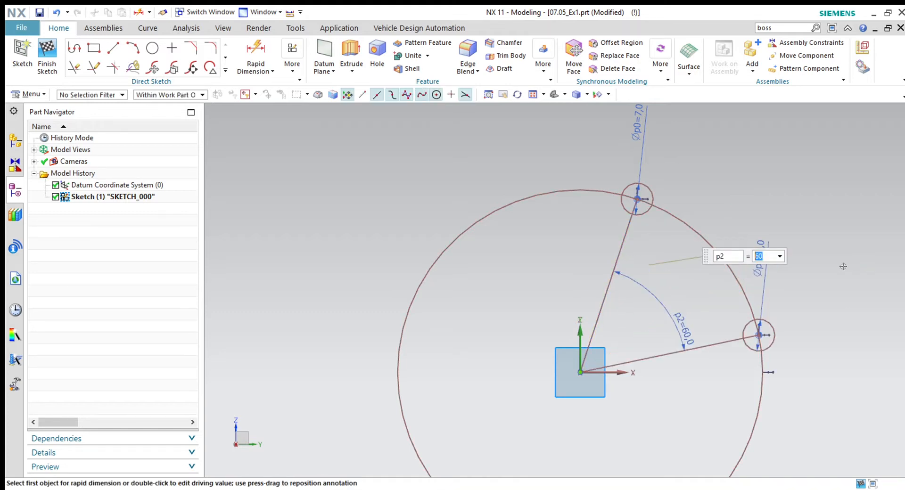
pyautogui.press('Escape')
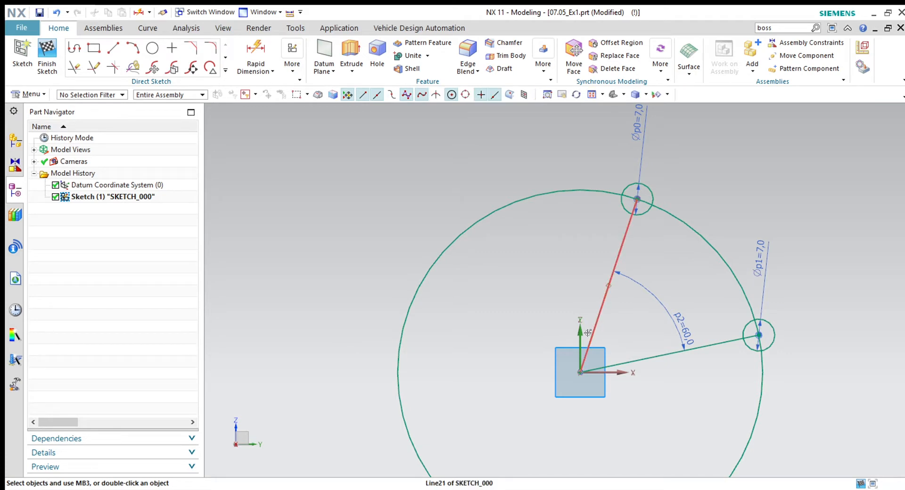
# Convert both origin lines and the large circle to reference curves, and finish the sketch.
pyautogui.click(590, 331)
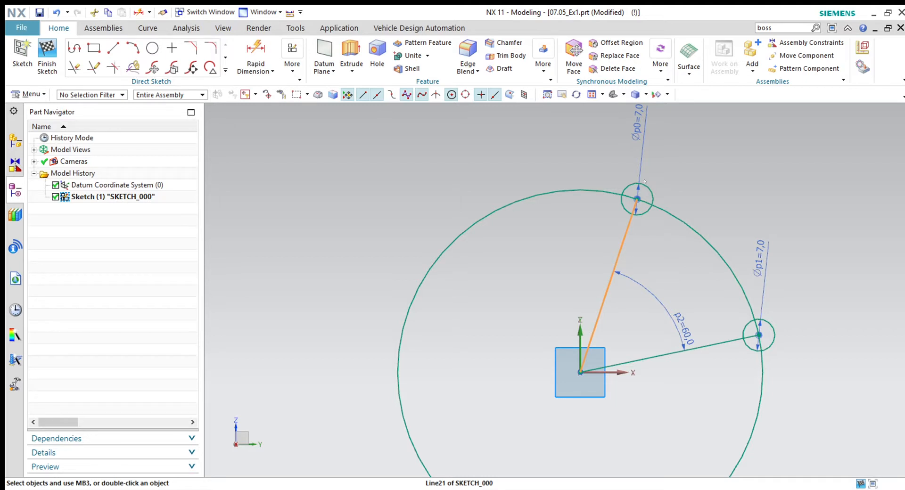
pyautogui.click(653, 360)
pyautogui.click(692, 231)
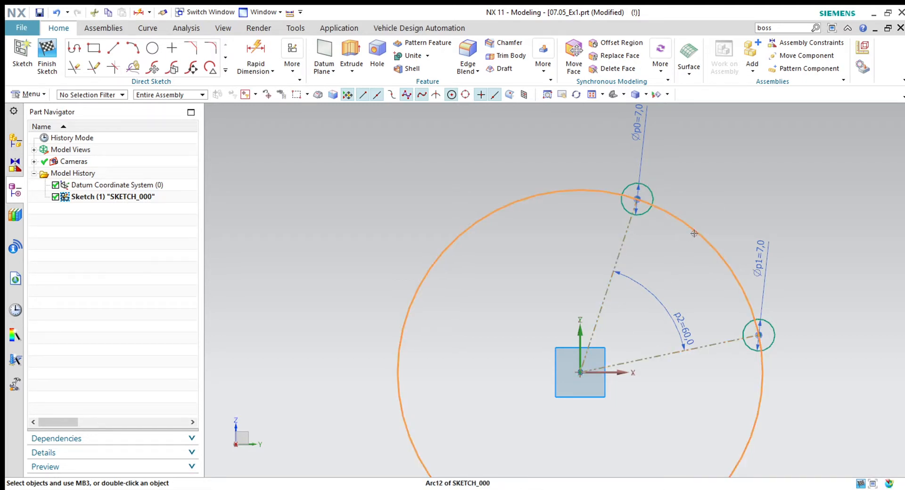
pyautogui.press('r')
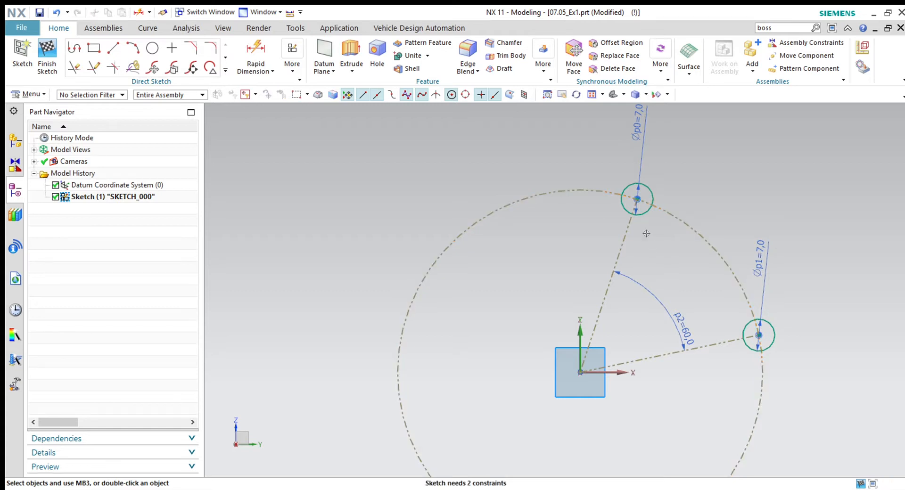
pyautogui.scroll(-1, 334, 333)
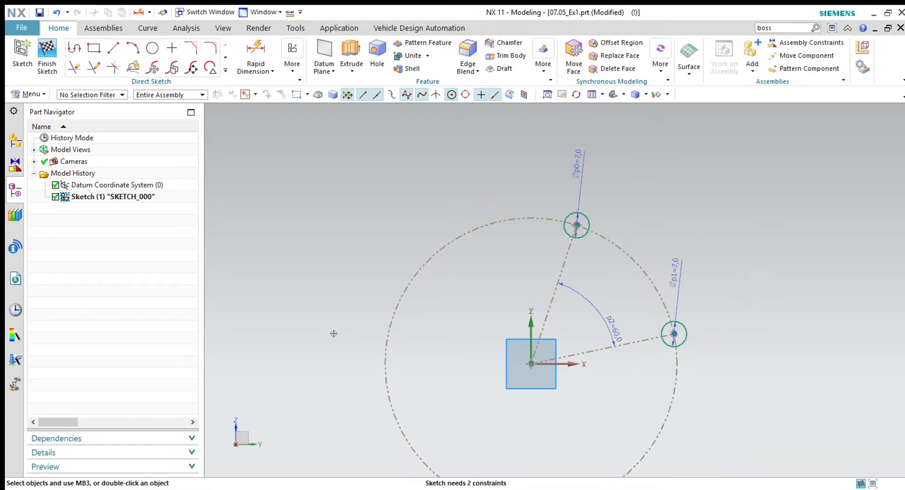
pyautogui.click(47, 56)
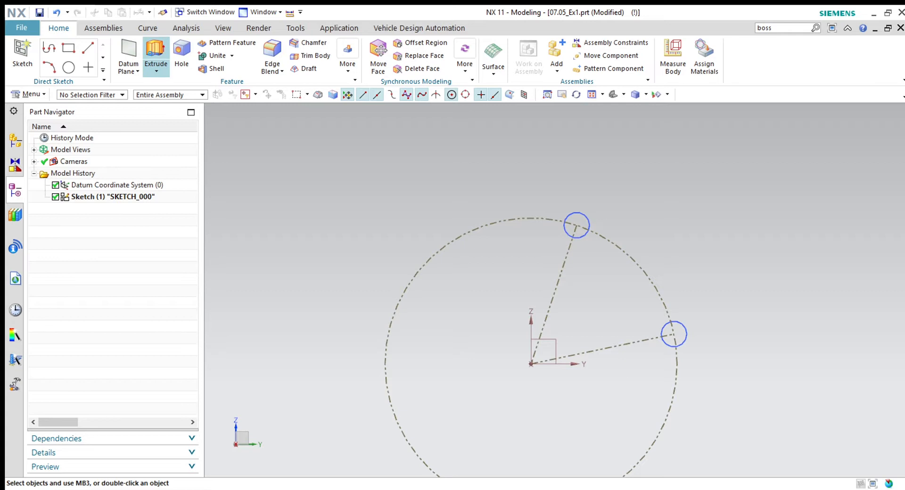
# Preview an Extrude of the whole sketch from an angled view and cancel it.
pyautogui.click(156, 54)
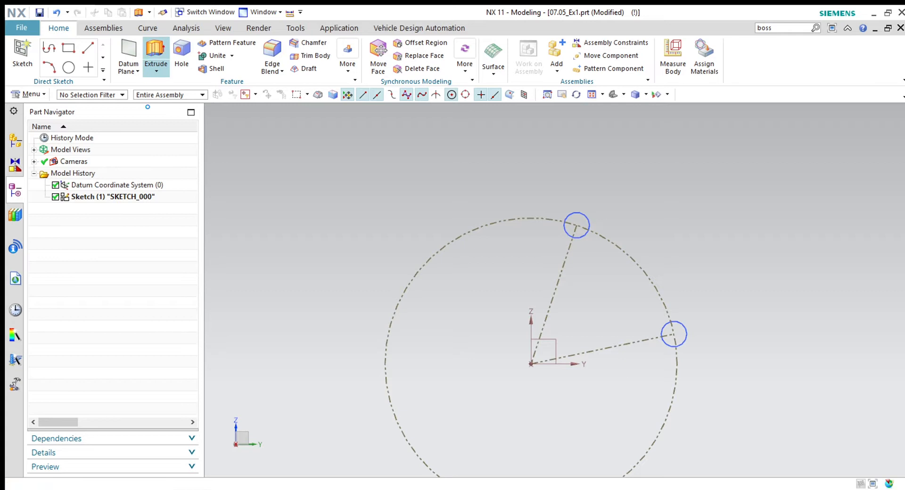
pyautogui.click(118, 201)
pyautogui.moveTo(578, 368); pyautogui.dragTo(555, 364, button='middle')
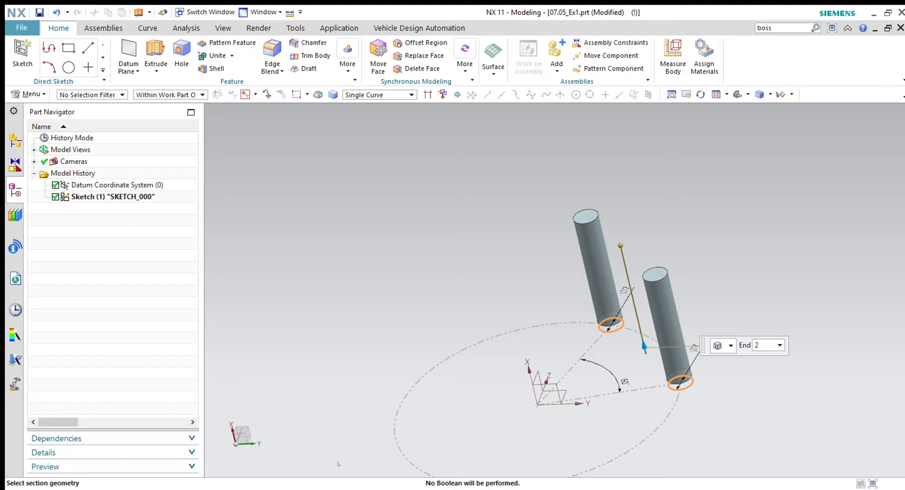
pyautogui.moveTo(595, 424); pyautogui.dragTo(591, 417, button='middle')
pyautogui.press('Escape')
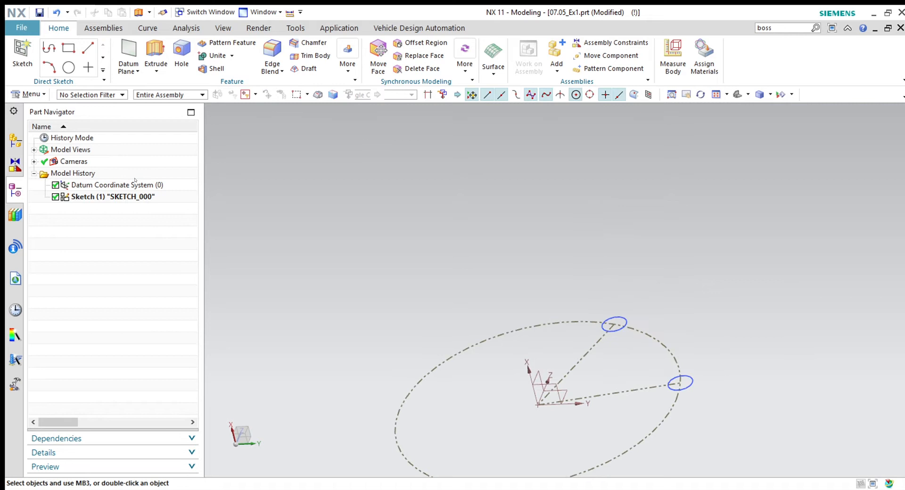
# Reopen the sketch and dimension the length of the reference line leading to the lower small circle.
pyautogui.doubleClick(113, 196)
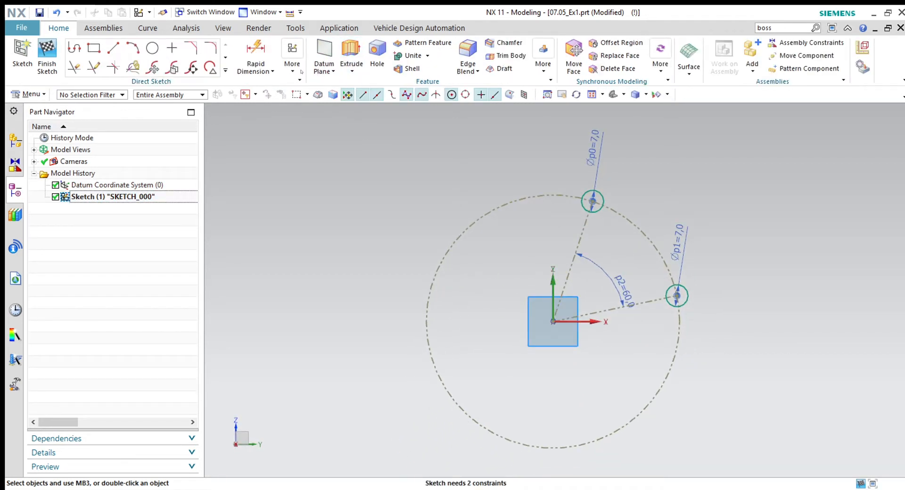
pyautogui.press('c')
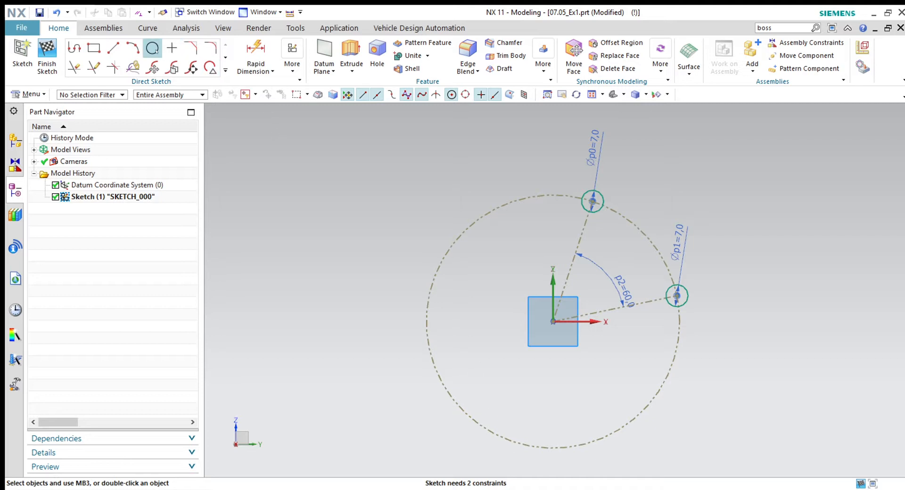
pyautogui.click(256, 50)
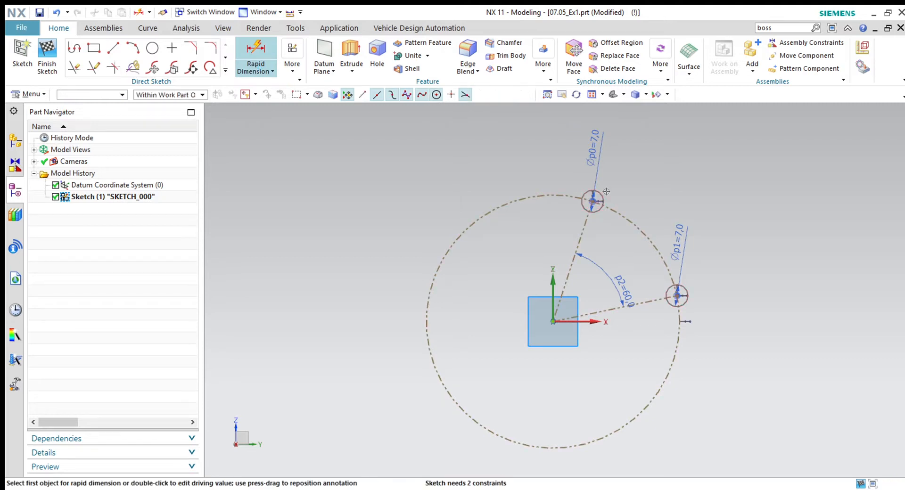
pyautogui.click(651, 305)
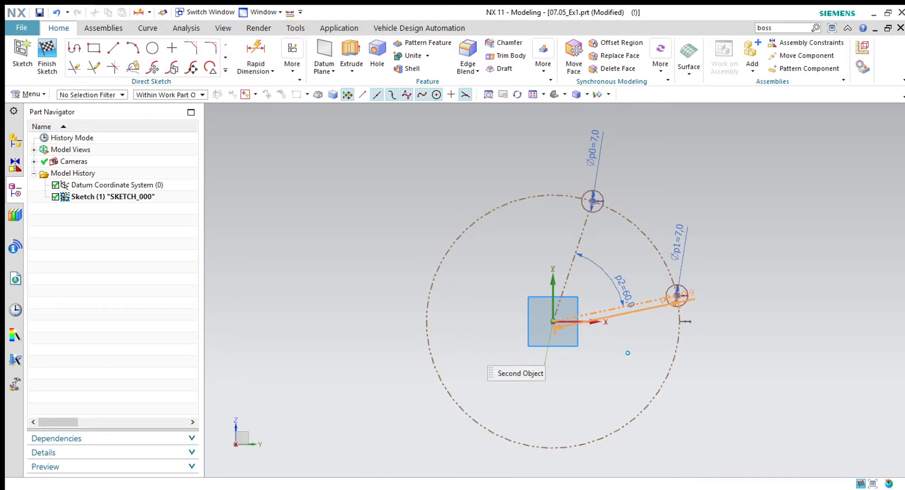
pyautogui.click(623, 324)
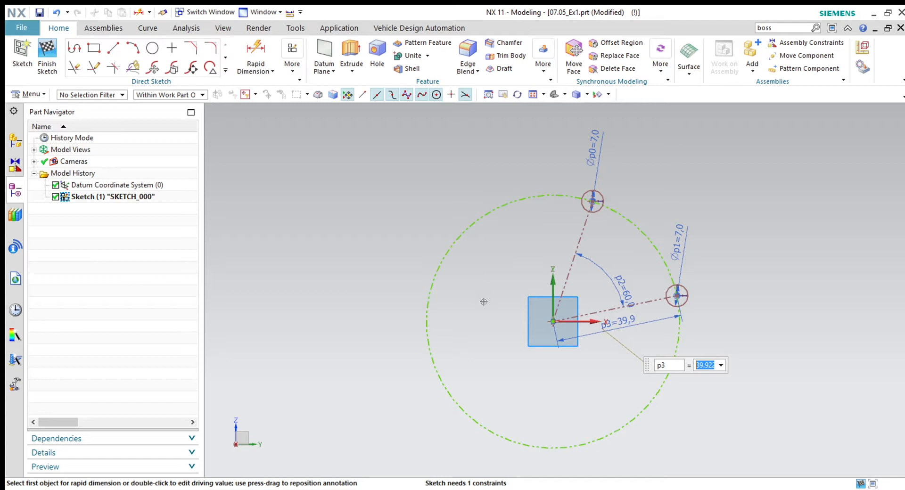
pyautogui.click(339, 367)
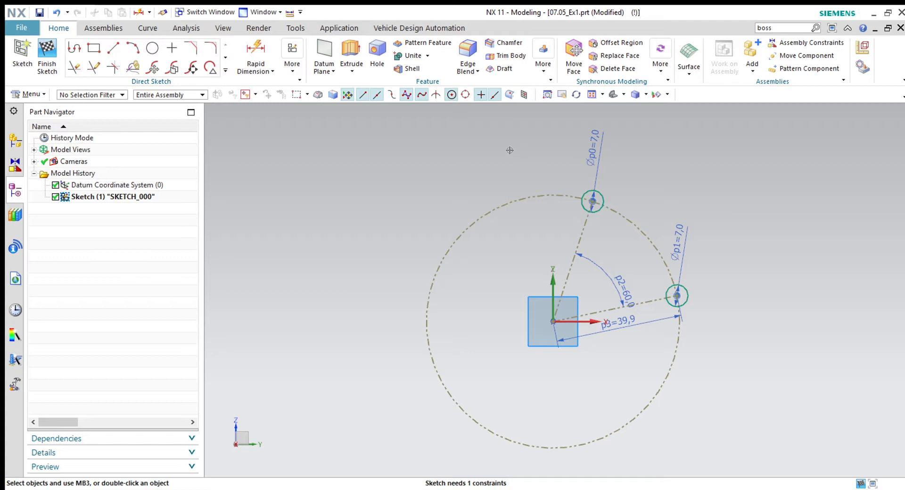
# Finish the sketch, preview an Extrude of only the upper small circle, and cancel it.
pyautogui.click(47, 57)
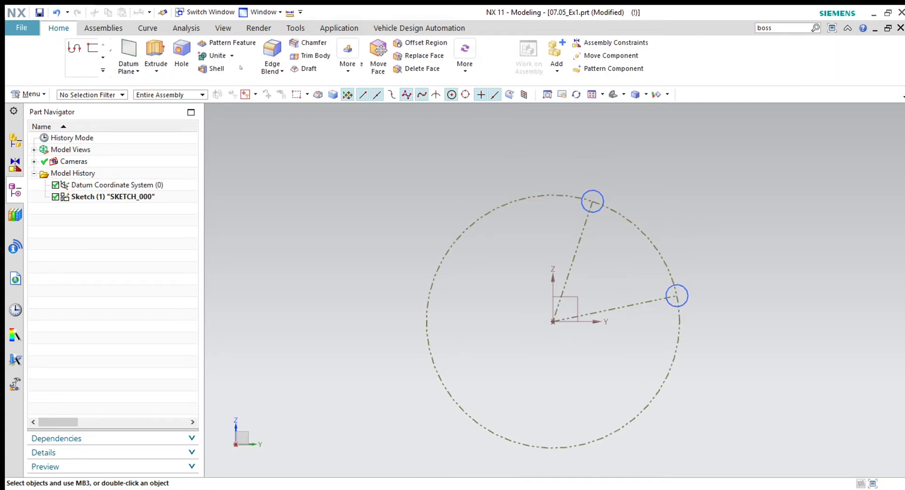
pyautogui.click(155, 55)
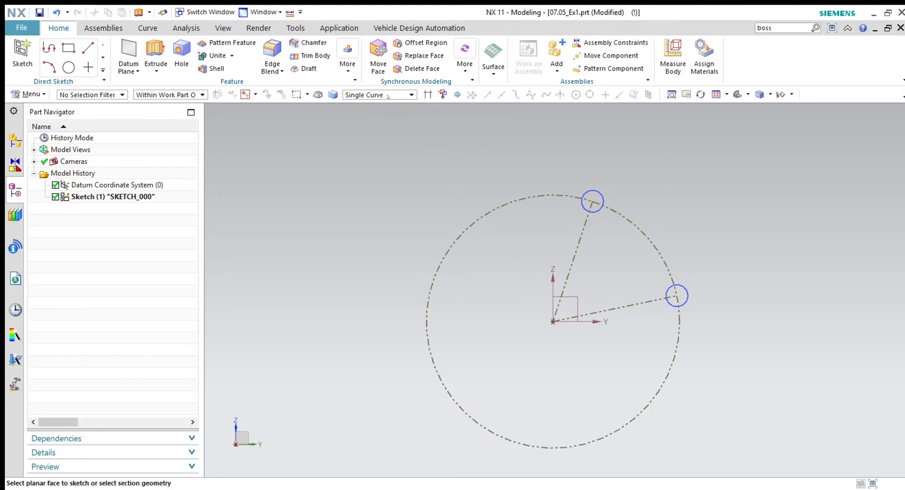
pyautogui.click(595, 211)
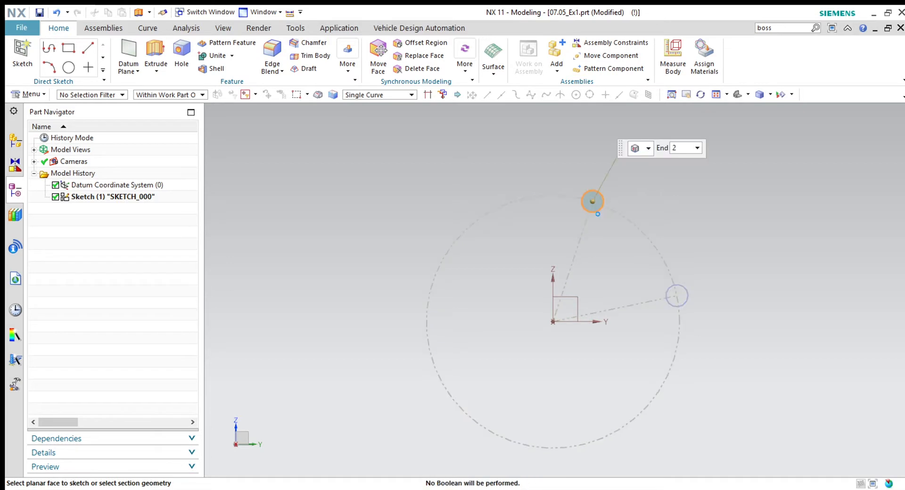
pyautogui.moveTo(487, 326); pyautogui.dragTo(689, 329, button='middle')
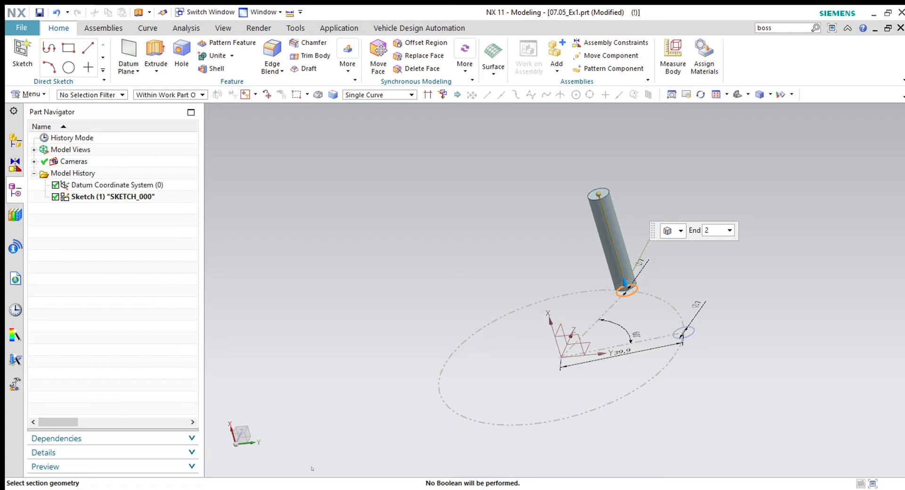
pyautogui.press('Escape')
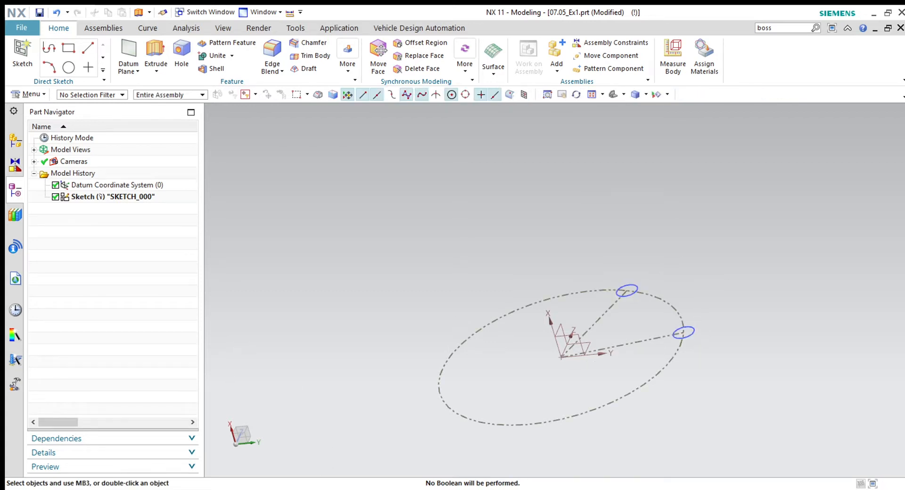
# Reopen the sketch and delete all of its circles and reference lines.
pyautogui.doubleClick(113, 197)
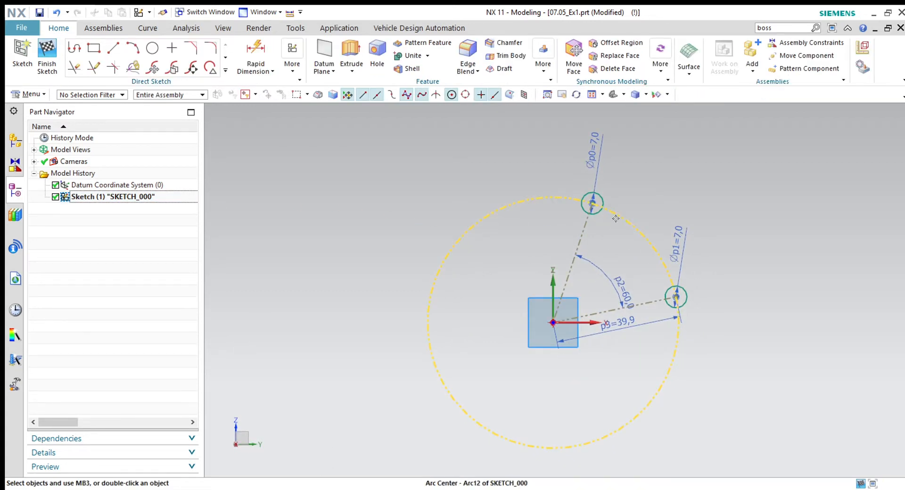
pyautogui.click(224, 57)
pyautogui.click(224, 58)
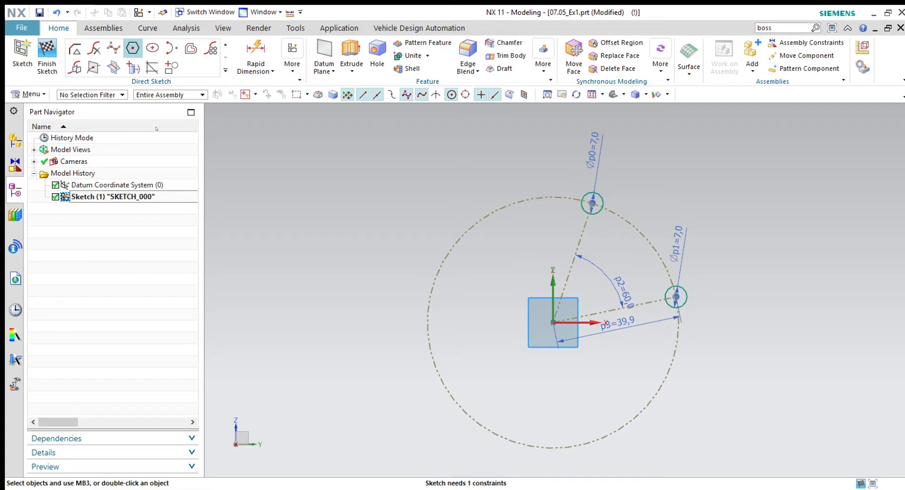
pyautogui.click(680, 332)
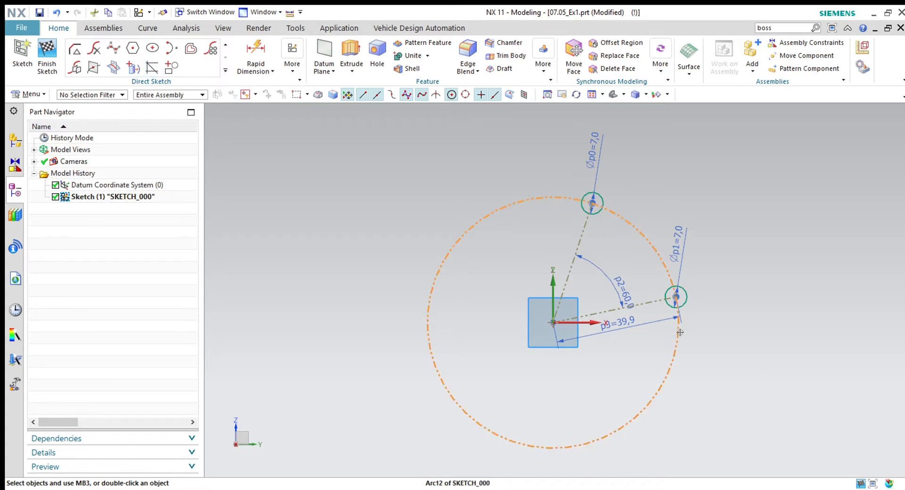
pyautogui.click(676, 297)
pyautogui.click(603, 199)
pyautogui.press('Delete')
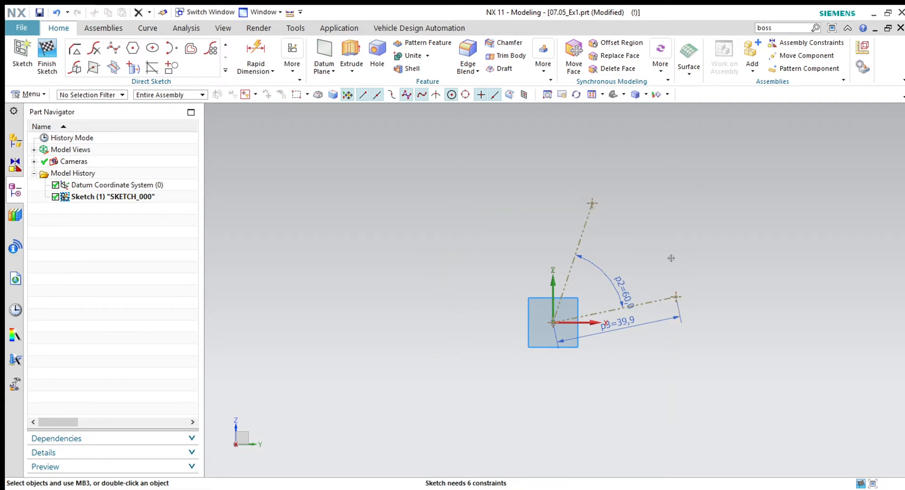
pyautogui.click(660, 300)
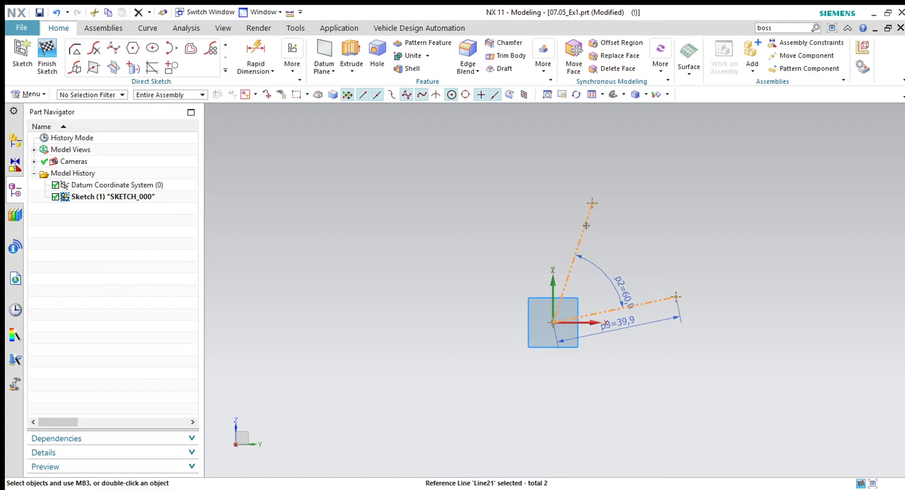
pyautogui.press('Delete')
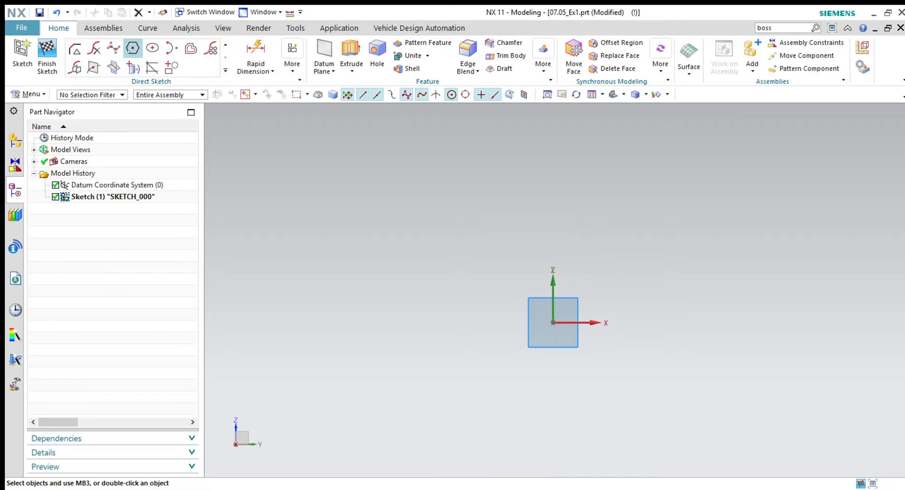
# Draw a hexagon centred on the sketch origin with the Polygon tool and undo it.
pyautogui.click(133, 48)
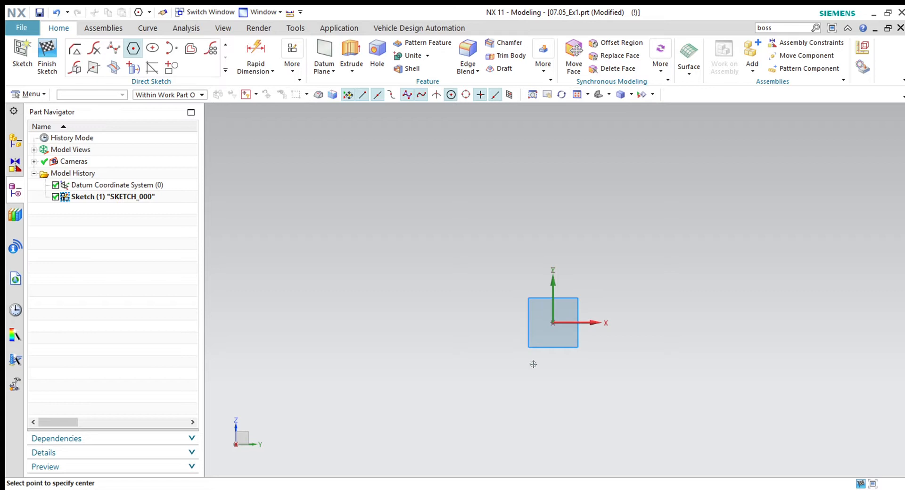
pyautogui.click(552, 325)
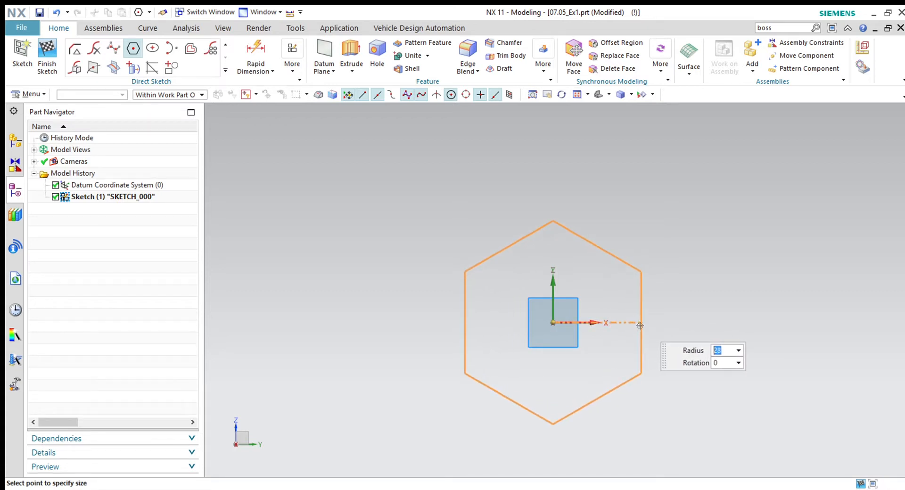
pyautogui.click(600, 325)
pyautogui.scroll(4, 601, 325)
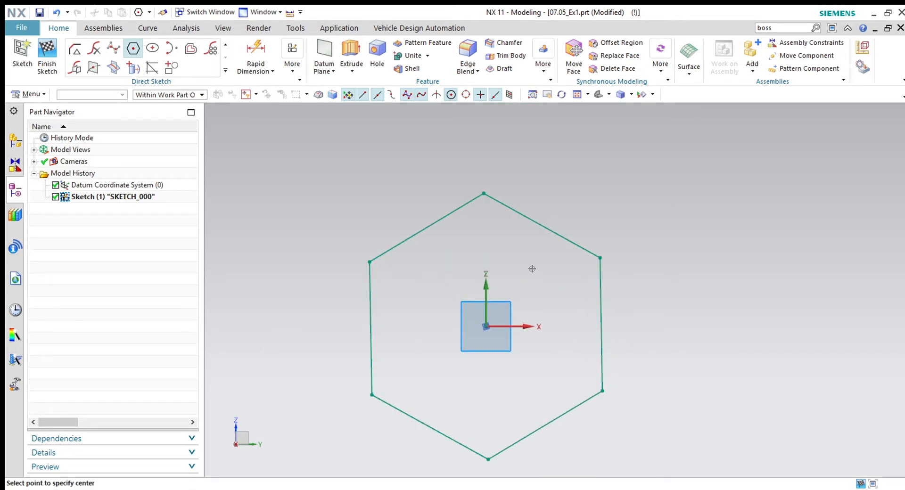
pyautogui.scroll(-1, 614, 240)
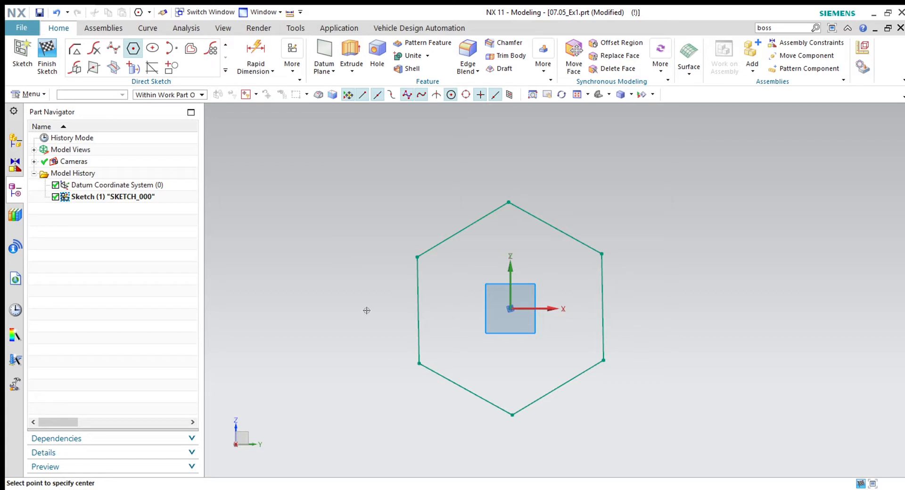
pyautogui.click(341, 305)
pyautogui.hotkey('ctrl', 'z')
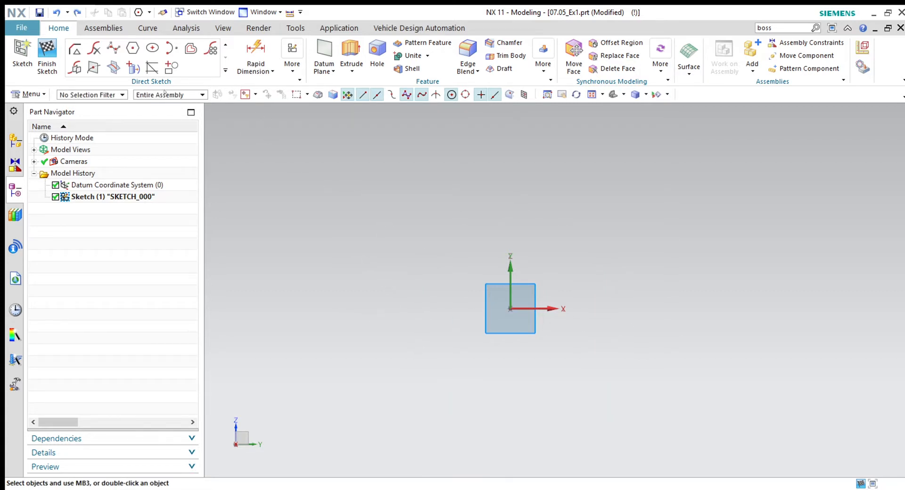
# Preview an ellipse centred on the sketch origin and discard it.
pyautogui.click(152, 48)
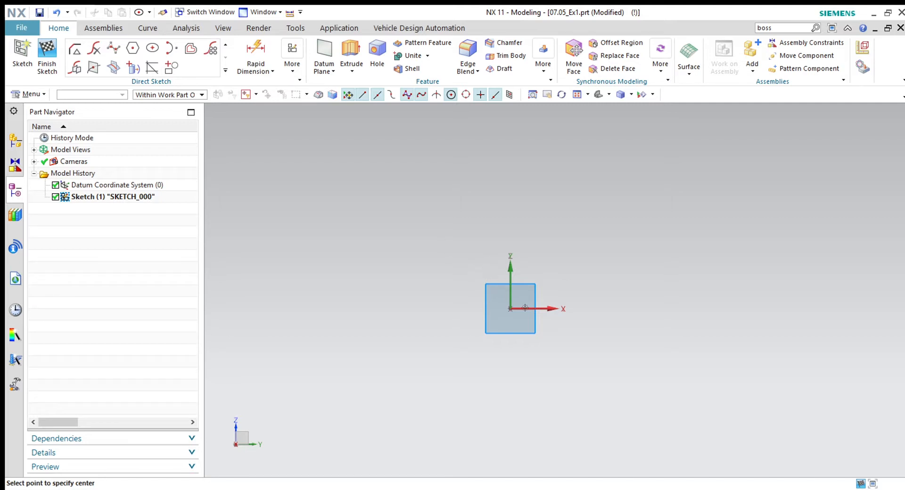
pyautogui.click(510, 309)
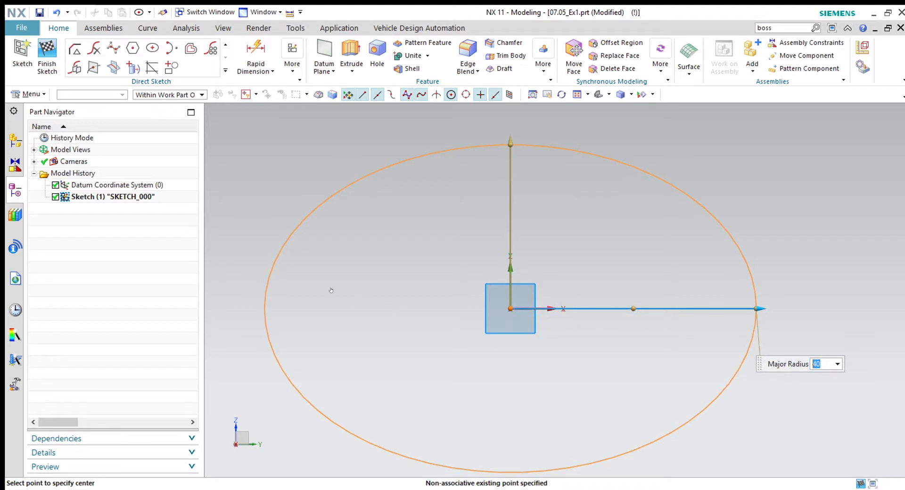
pyautogui.scroll(-1, 763, 283)
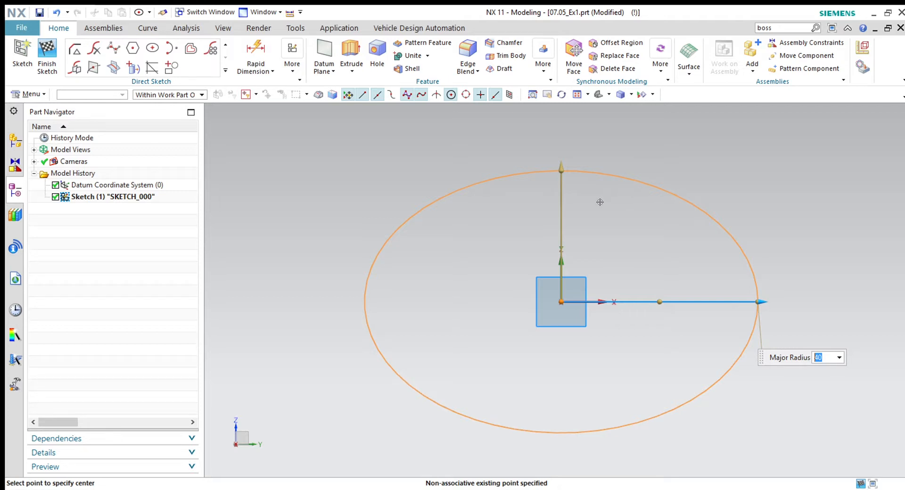
pyautogui.click(241, 377)
pyautogui.press('Escape')
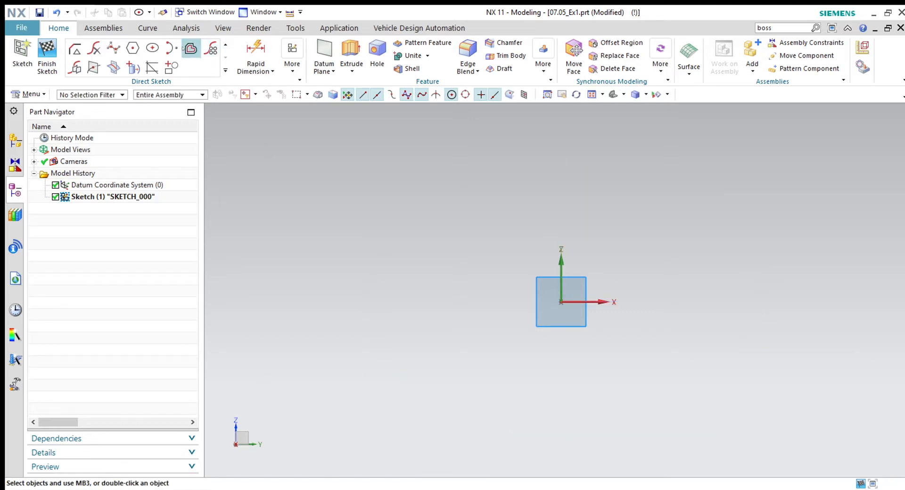
# Draw a hexagon centred on the sketch origin with radius 20 and rotation 0.
pyautogui.click(133, 48)
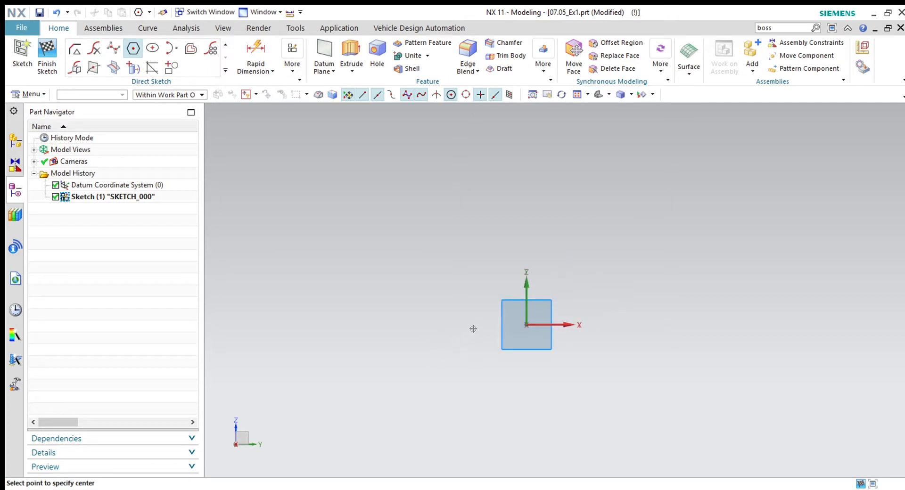
pyautogui.click(526, 325)
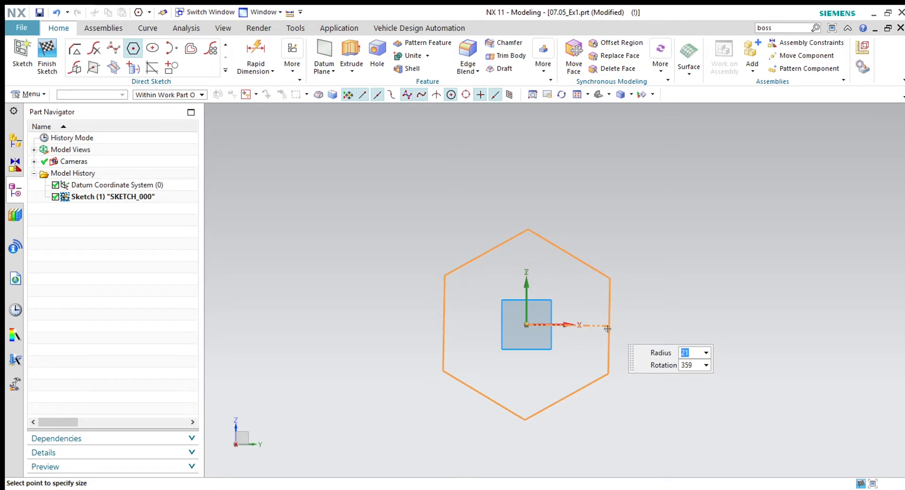
pyautogui.write('20')
pyautogui.press('Tab')
pyautogui.write('0')
pyautogui.press('Return')
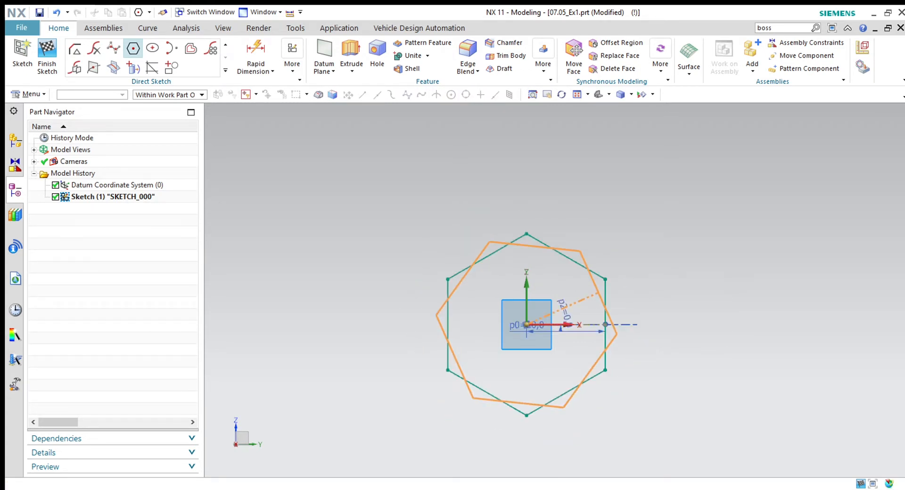
pyautogui.press('Escape')
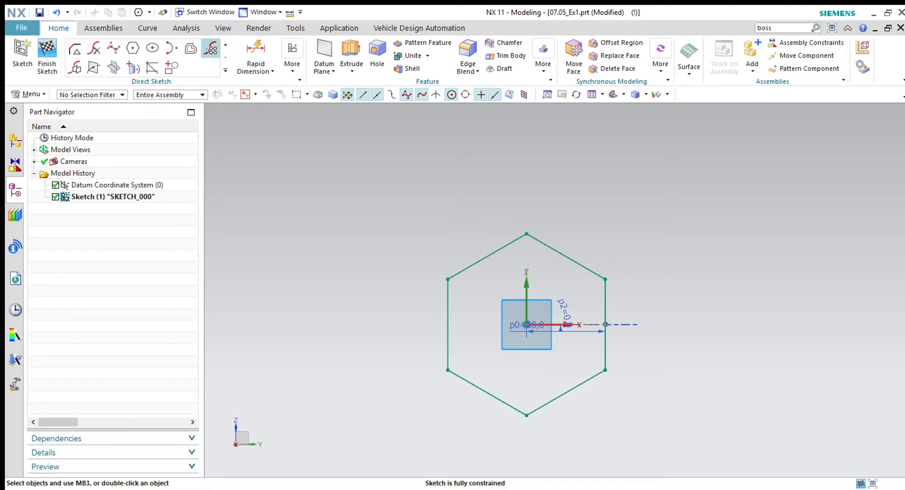
# Set up a linear curve pattern of the hexagon along the sketch's X axis with a pitch distance of 45.
pyautogui.scroll(-4, 414, 323)
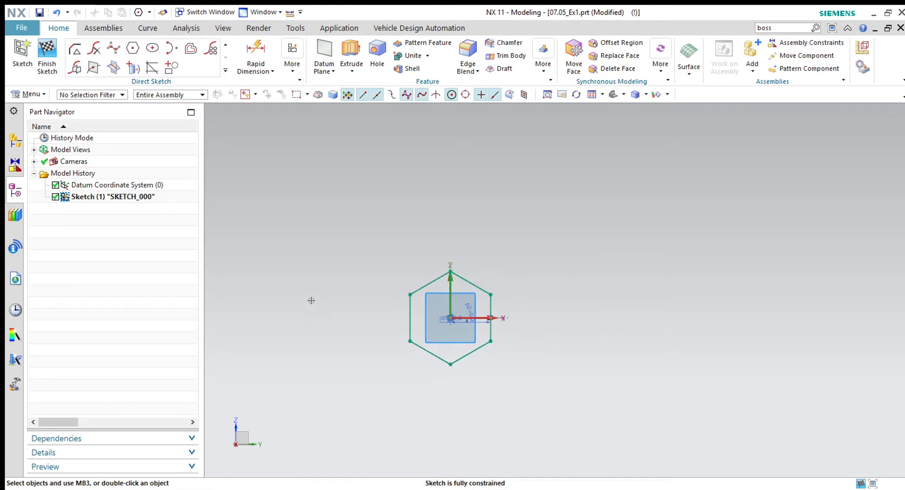
pyautogui.scroll(-2, 311, 300)
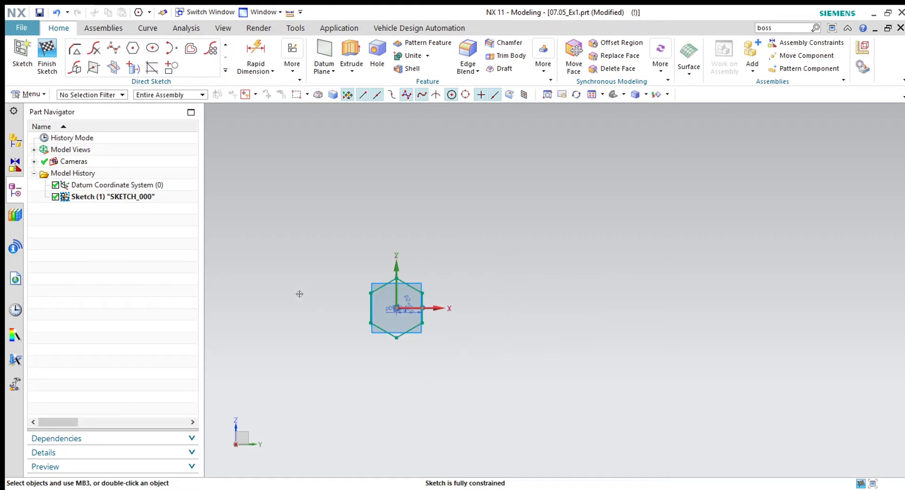
pyautogui.click(212, 49)
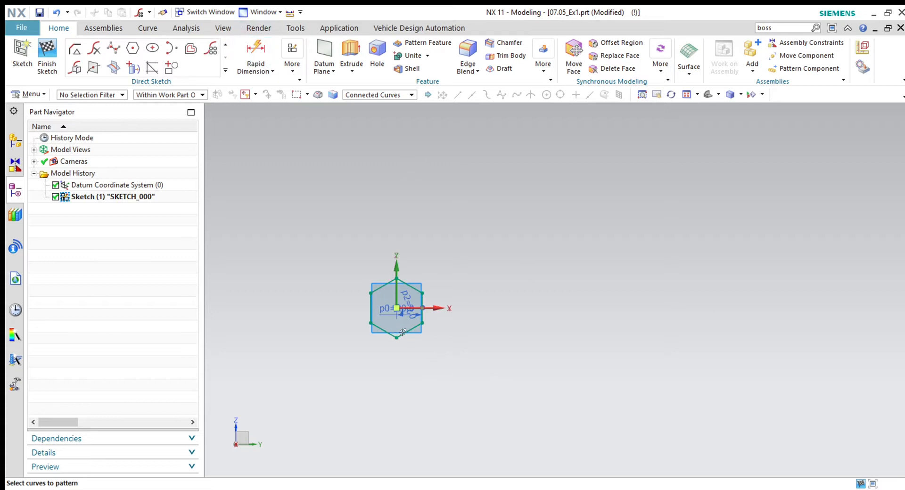
pyautogui.click(414, 329)
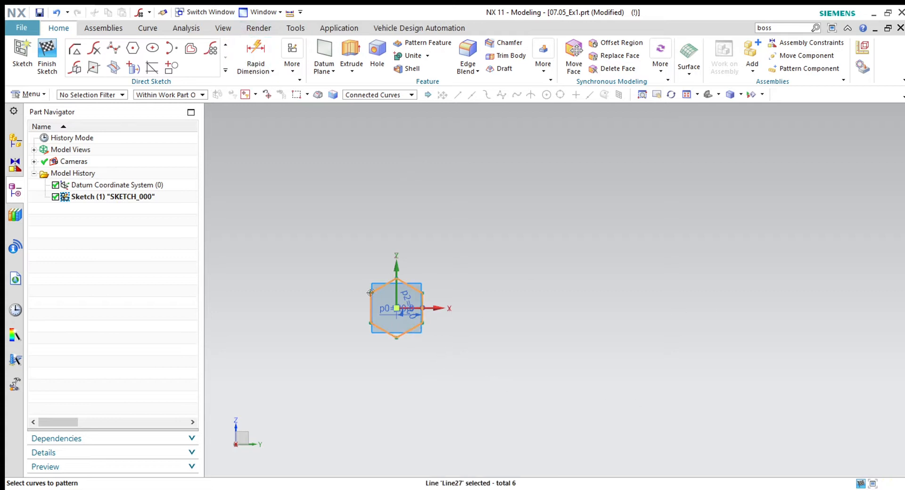
pyautogui.middleClick(272, 224)
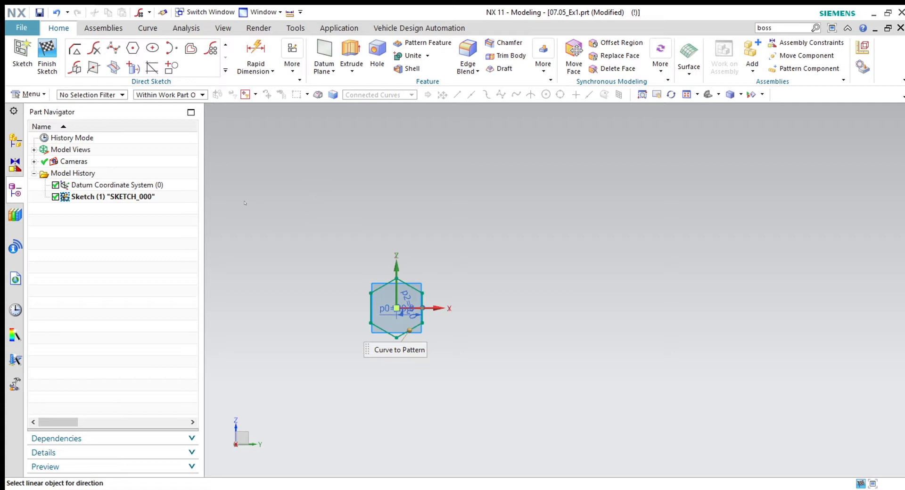
pyautogui.click(437, 310)
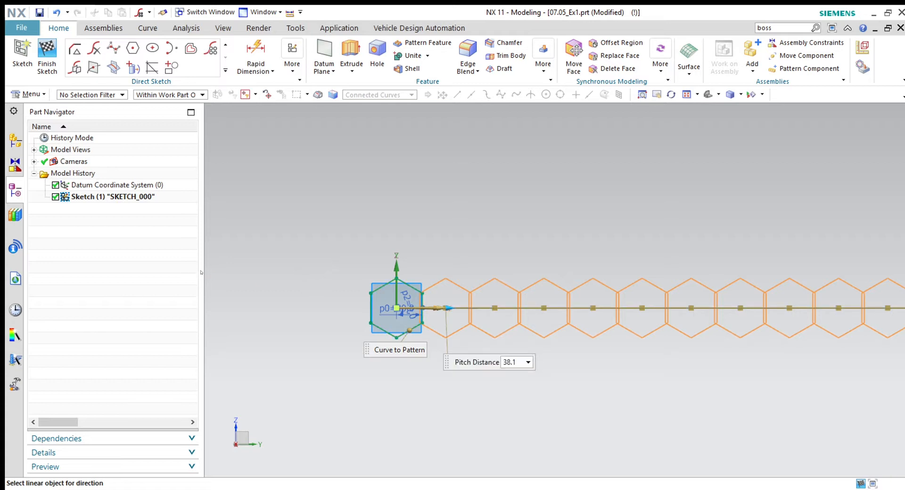
pyautogui.write('0')
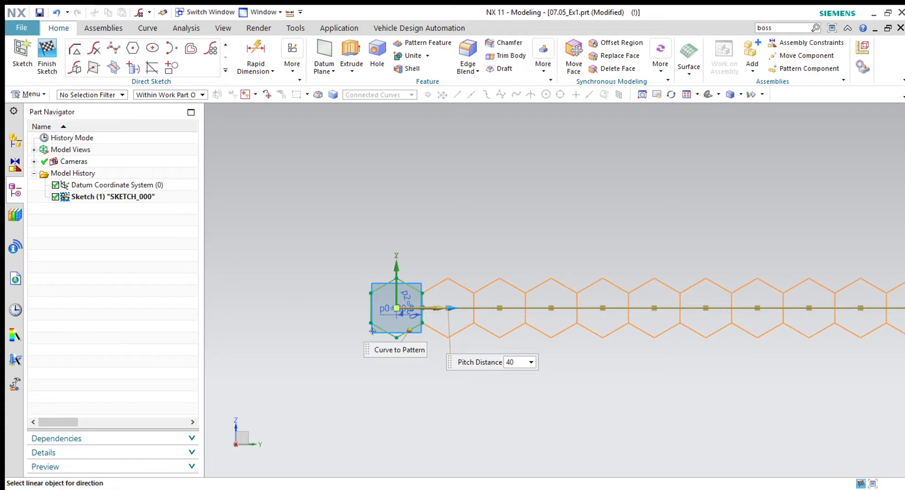
pyautogui.press('BackSpace')
pyautogui.write('5')
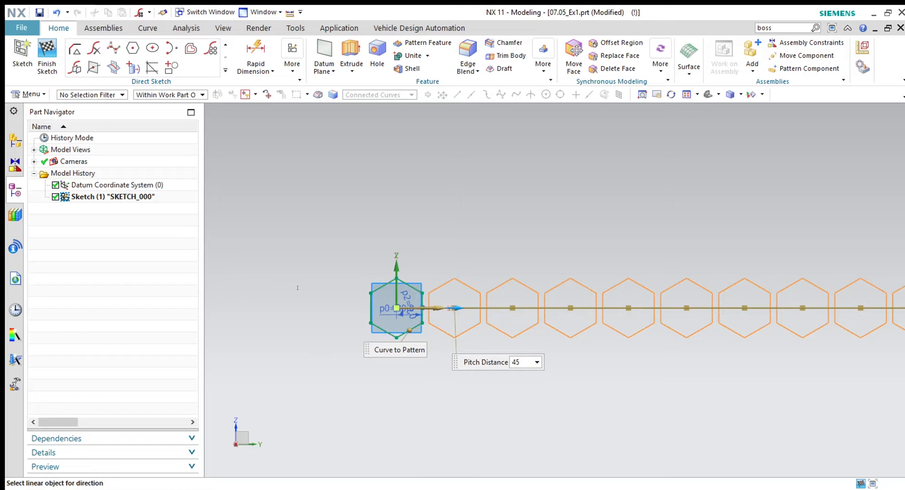
# Preview the hexagon pattern with a span distance of 500 and create it as a row of ten hexagons.
pyautogui.moveTo(297, 287); pyautogui.dragTo(216, 285)
pyautogui.write('5')
pyautogui.scroll(-4, 387, 388)
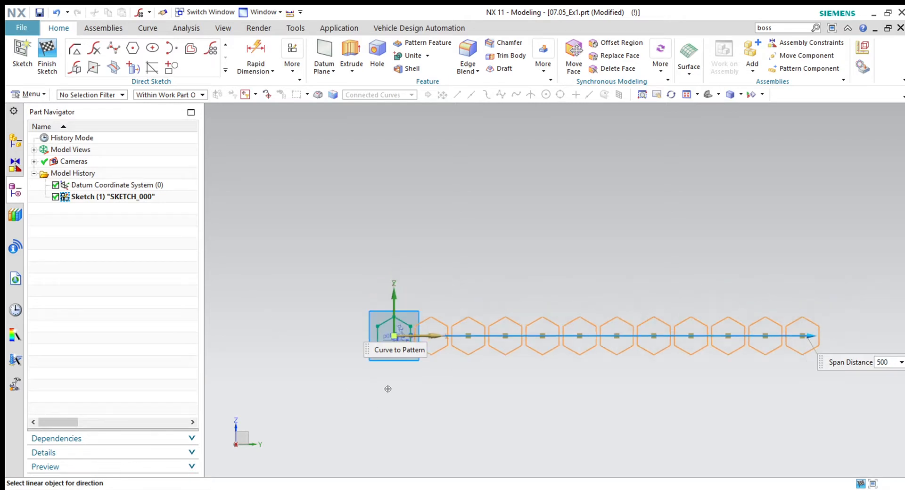
pyautogui.scroll(2, 545, 375)
pyautogui.scroll(-2, 818, 343)
pyautogui.scroll(2, 820, 346)
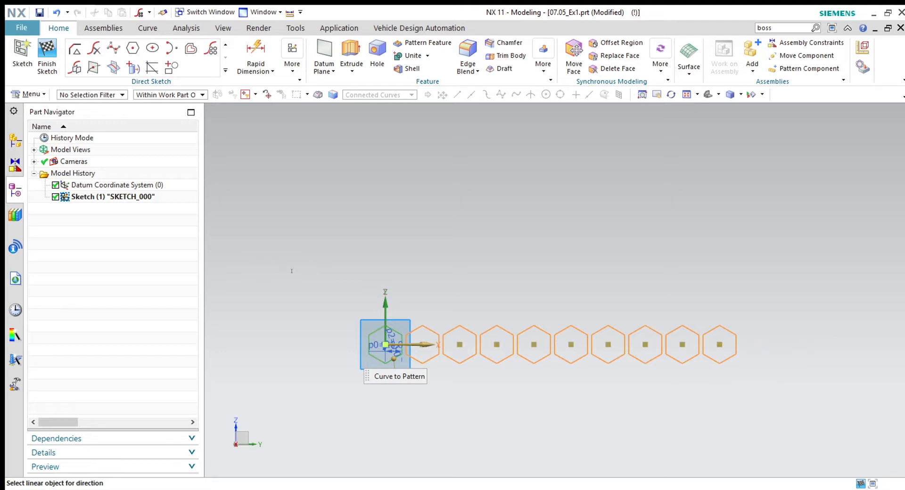
pyautogui.scroll(-1, 824, 372)
pyautogui.scroll(1, 462, 370)
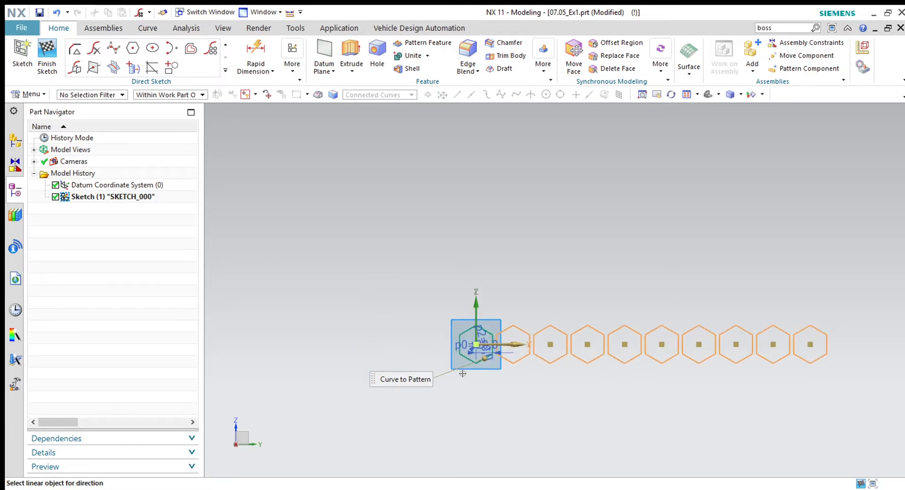
pyautogui.middleClick(242, 367)
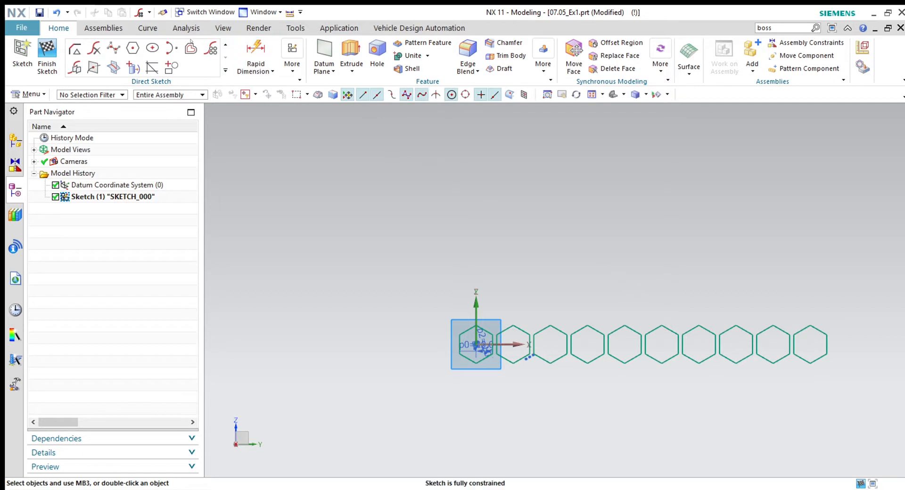
pyautogui.click(223, 43)
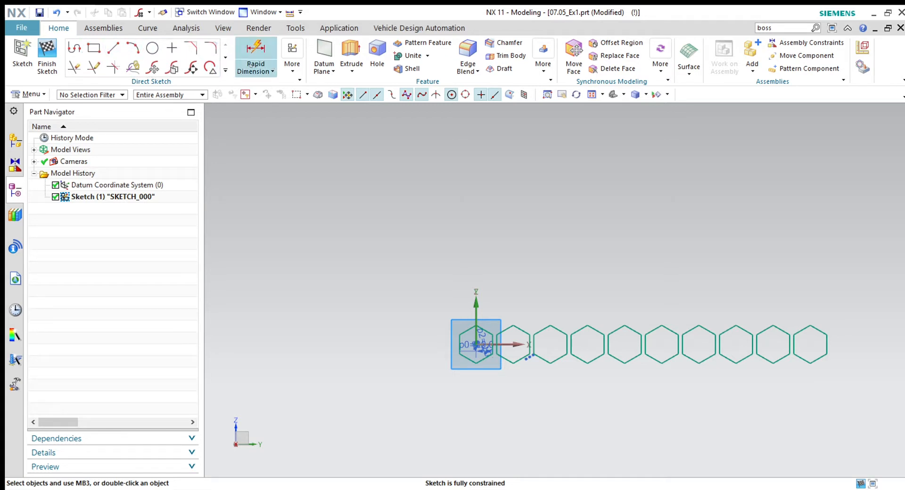
pyautogui.click(224, 58)
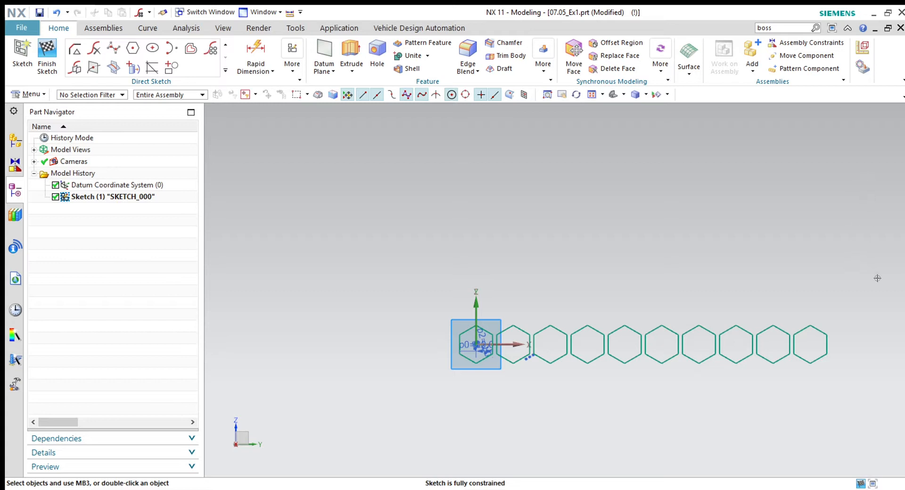
# Clear the sketch by deleting the patterned hexagons, the original hexagon and its remaining reference line and angular dimension.
pyautogui.moveTo(866, 300); pyautogui.dragTo(498, 434)
pyautogui.press('Delete')
pyautogui.scroll(5, 512, 372)
pyautogui.click(491, 341)
pyautogui.click(463, 307)
pyautogui.click(470, 262)
pyautogui.press('Delete')
pyautogui.click(425, 251)
pyautogui.click(390, 245)
pyautogui.click(349, 275)
pyautogui.click(357, 330)
pyautogui.click(413, 345)
pyautogui.press('Delete')
pyautogui.click(450, 315)
pyautogui.press('Delete')
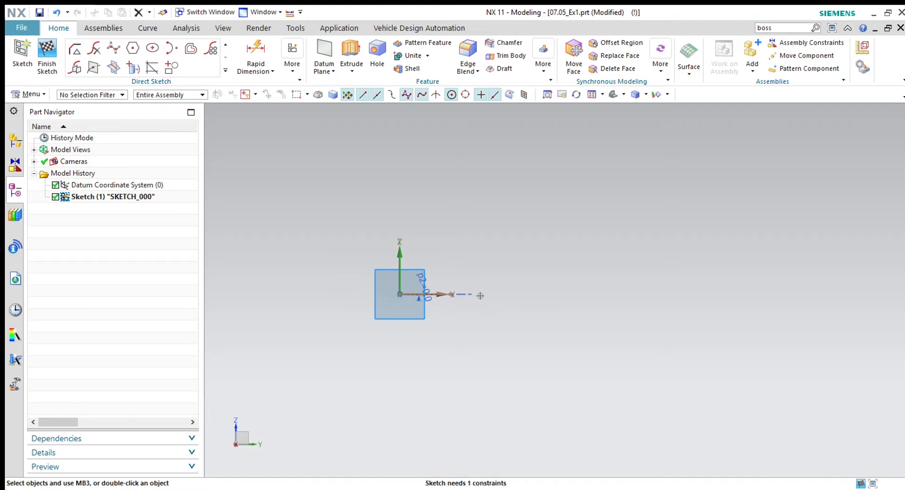
pyautogui.click(423, 286)
pyautogui.press('Delete')
# Draw a closed right triangle above and to the right of the sketch origin using a vertical, a horizontal and a sloping line.
pyautogui.click(224, 45)
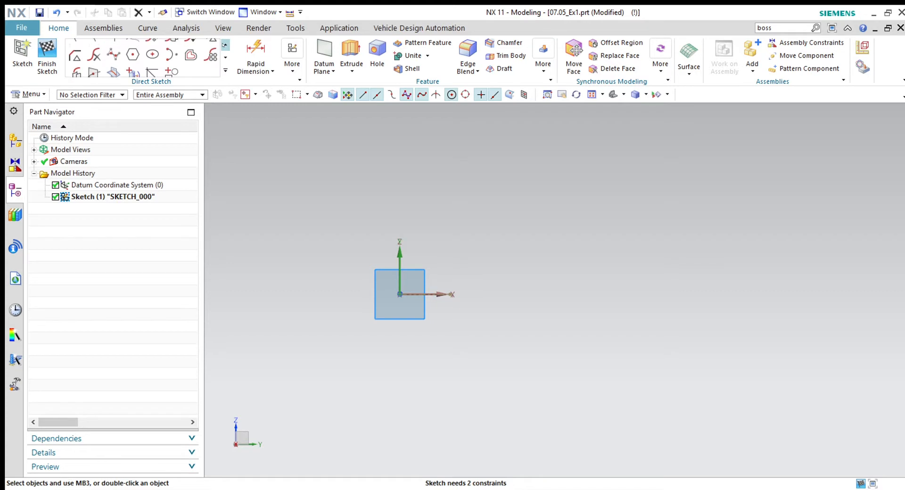
pyautogui.click(113, 48)
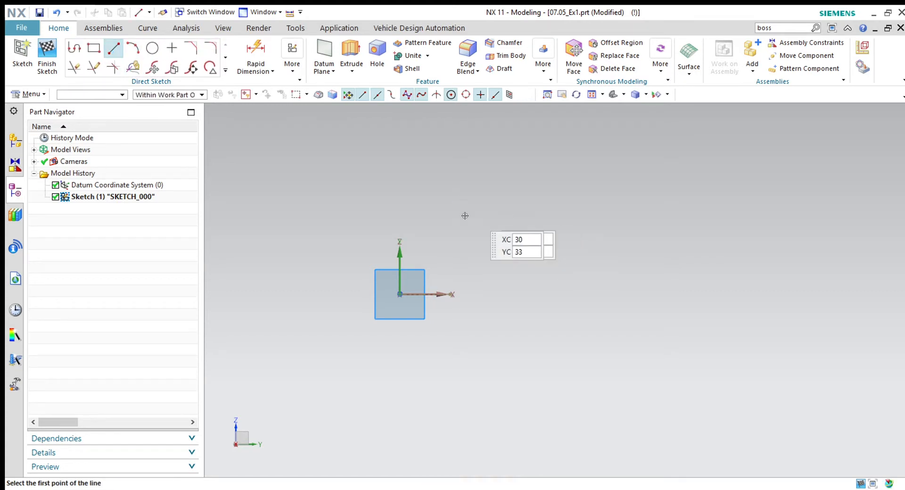
pyautogui.click(455, 189)
pyautogui.click(454, 259)
pyautogui.click(455, 259)
pyautogui.click(548, 259)
pyautogui.click(548, 259)
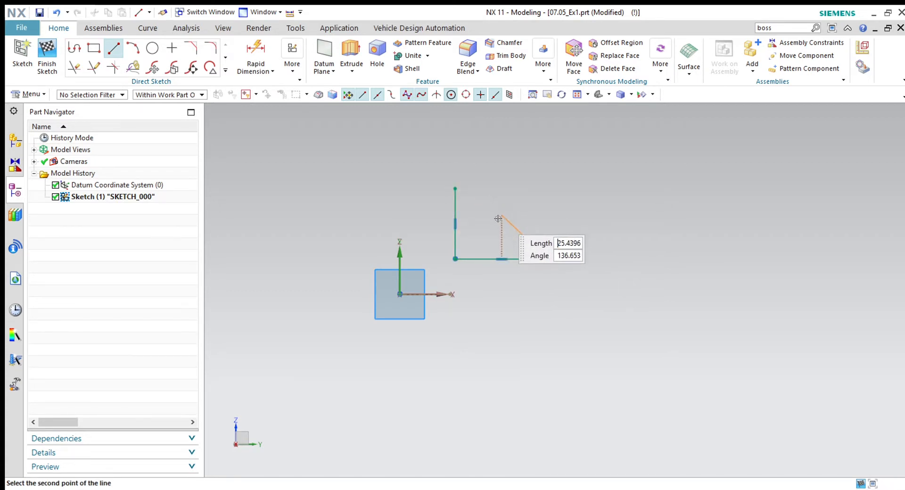
pyautogui.click(454, 189)
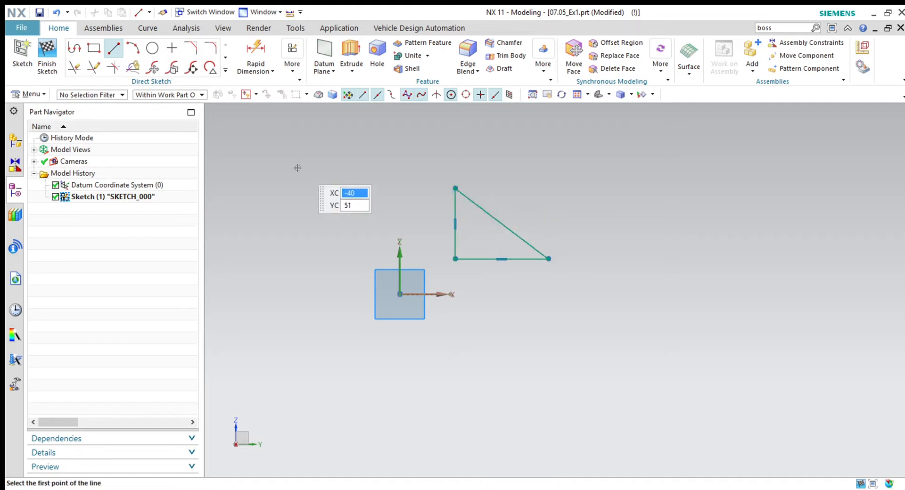
pyautogui.press('Escape')
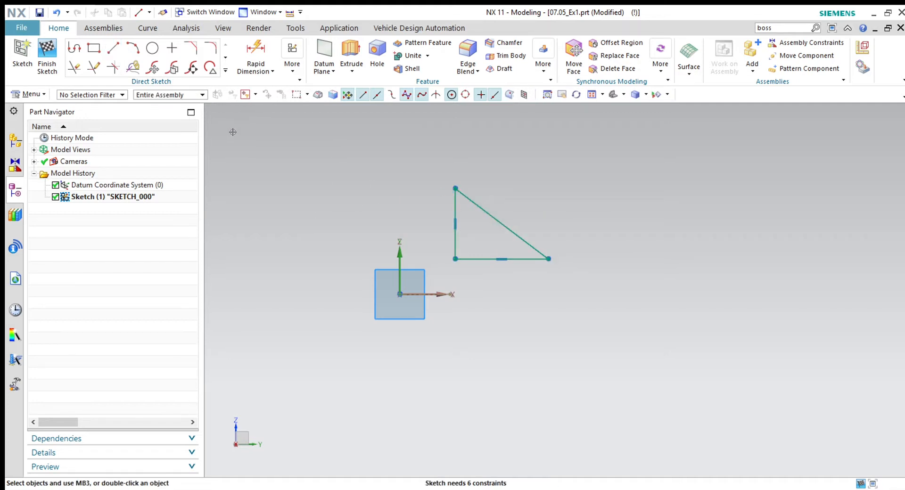
# Create a circular curve pattern of the triangle about the sketch origin with four triangles spread over a half turn.
pyautogui.click(225, 57)
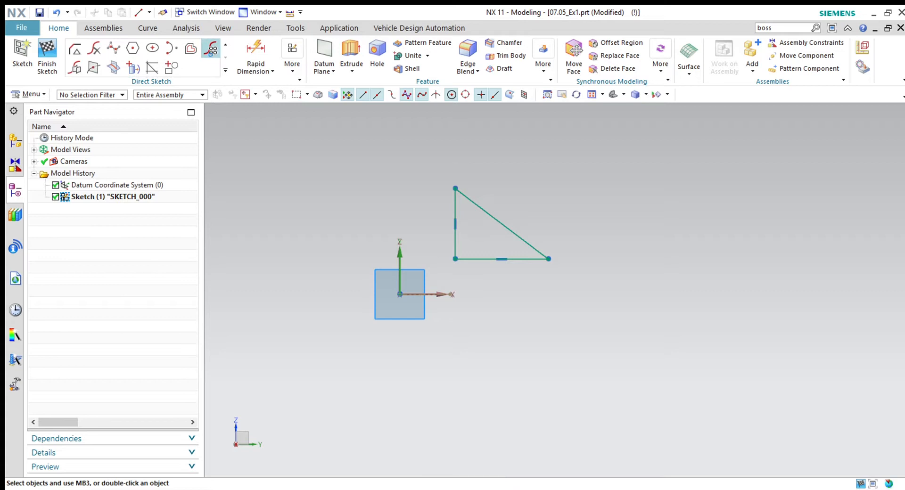
pyautogui.click(211, 48)
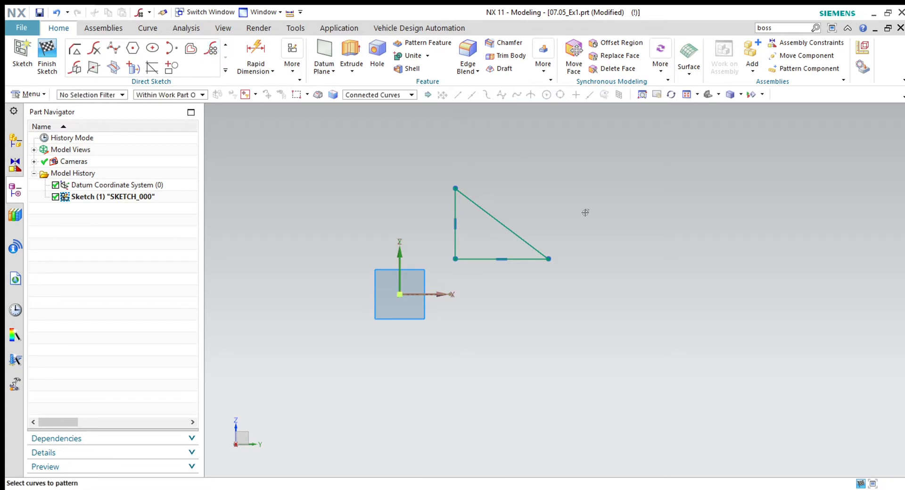
pyautogui.click(538, 248)
pyautogui.scroll(-3, 581, 261)
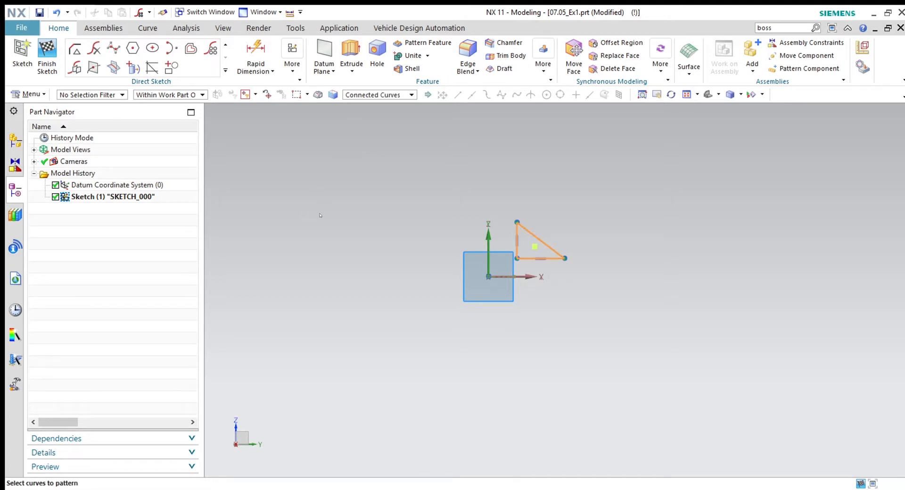
pyautogui.middleClick(278, 225)
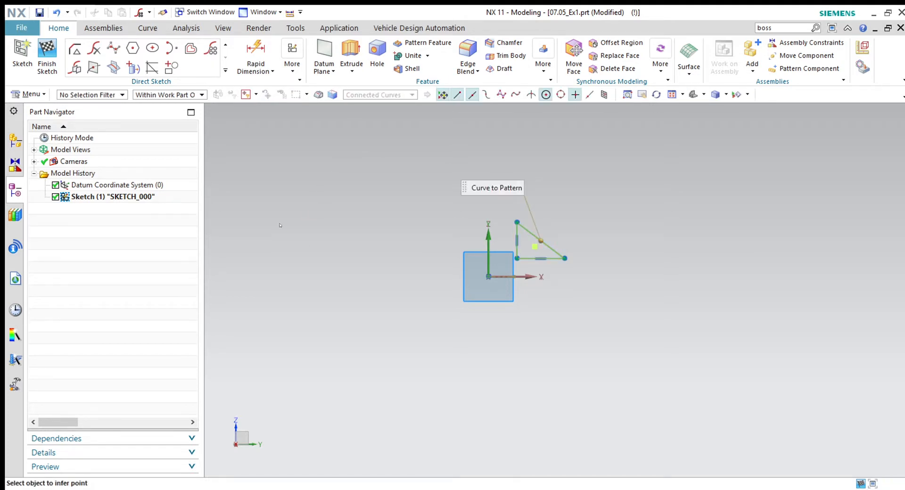
pyautogui.click(488, 278)
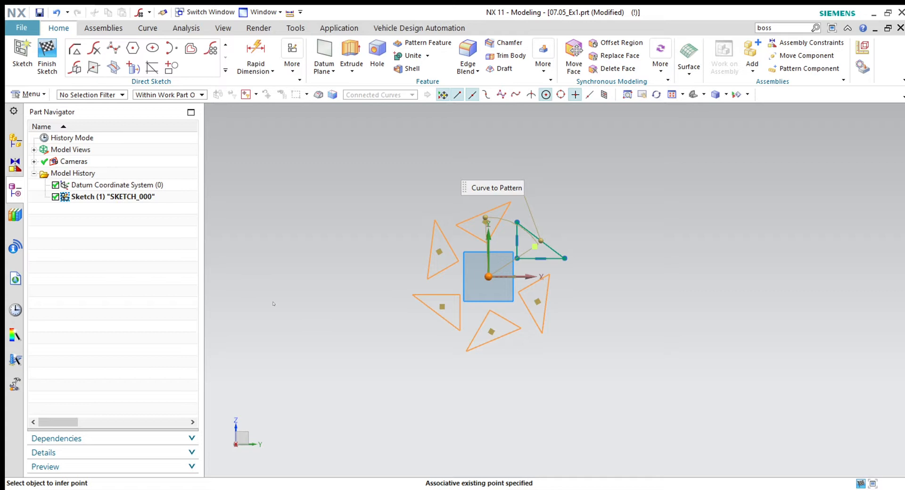
pyautogui.click(514, 277)
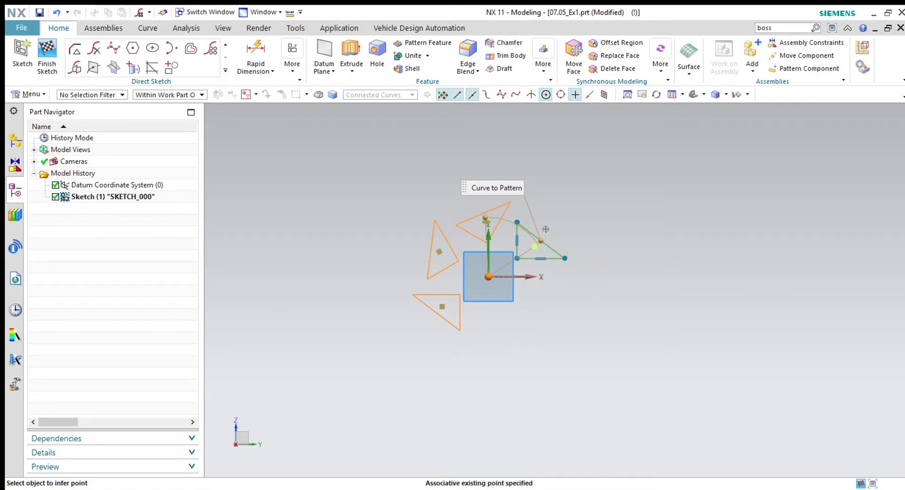
pyautogui.scroll(2, 503, 237)
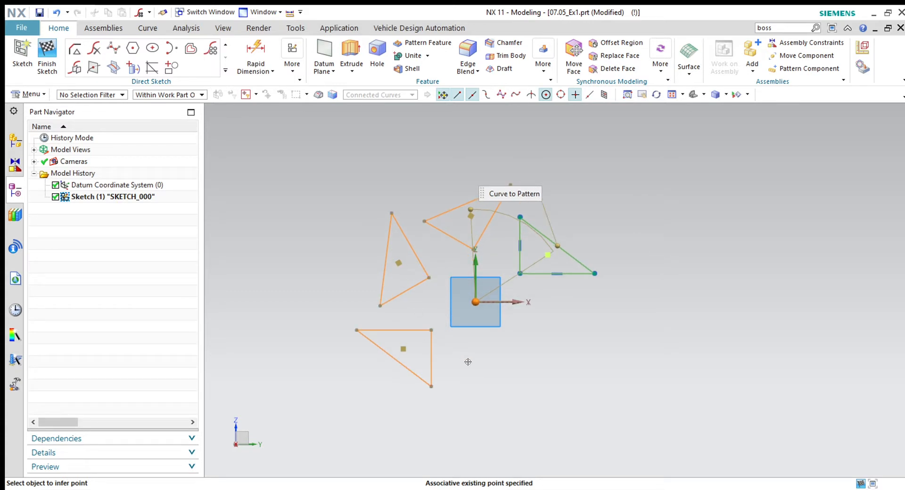
pyautogui.scroll(-1, 613, 277)
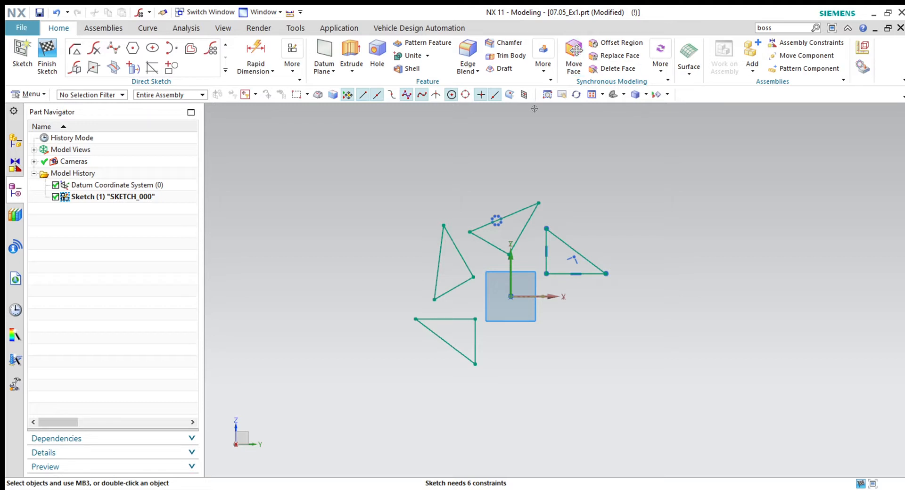
# Start a linear curve pattern and select all four triangles around the sketch origin as the curves to pattern.
pyautogui.click(211, 47)
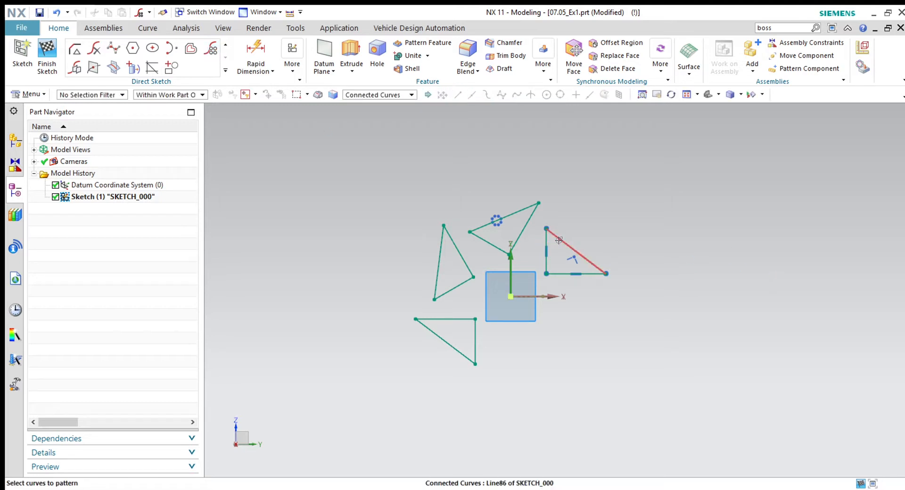
pyautogui.click(580, 252)
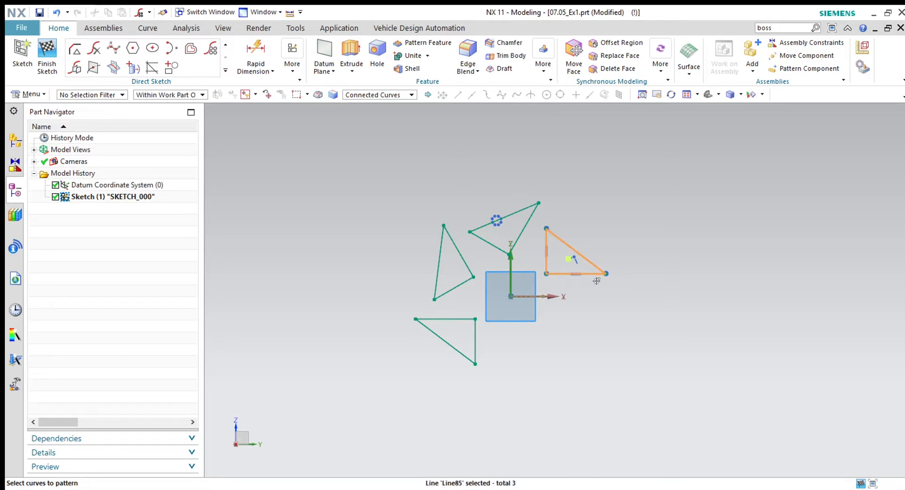
pyautogui.click(516, 245)
pyautogui.click(470, 278)
pyautogui.click(465, 328)
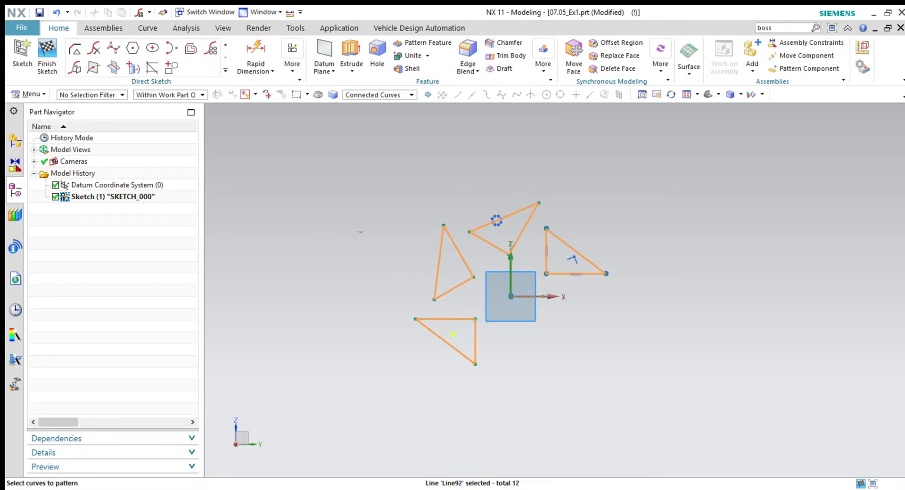
pyautogui.click(322, 203)
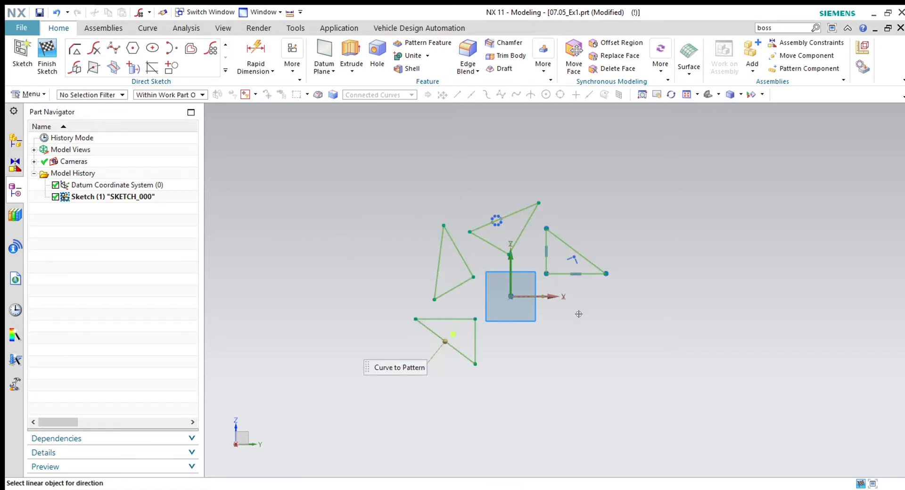
# Create the linear pattern of the four triangles along the horizontal X axis with a pitch distance of 150.
pyautogui.click(554, 302)
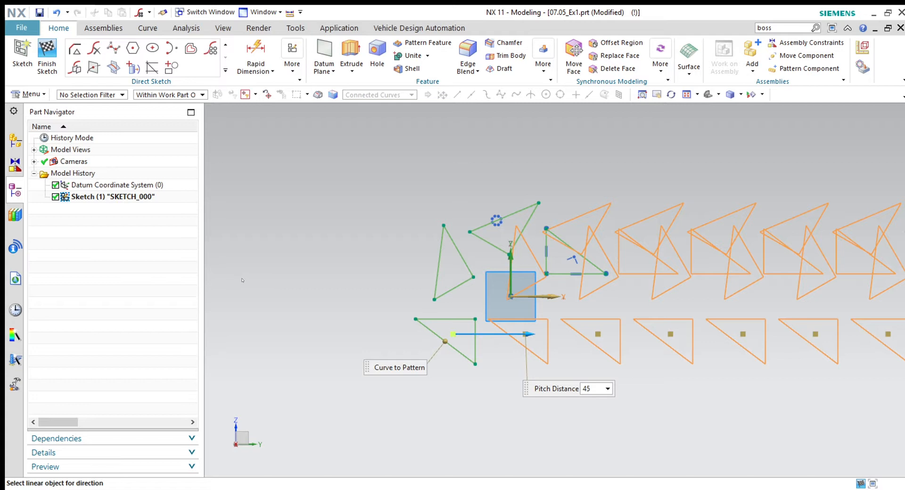
pyautogui.write('0')
pyautogui.scroll(-5, 529, 365)
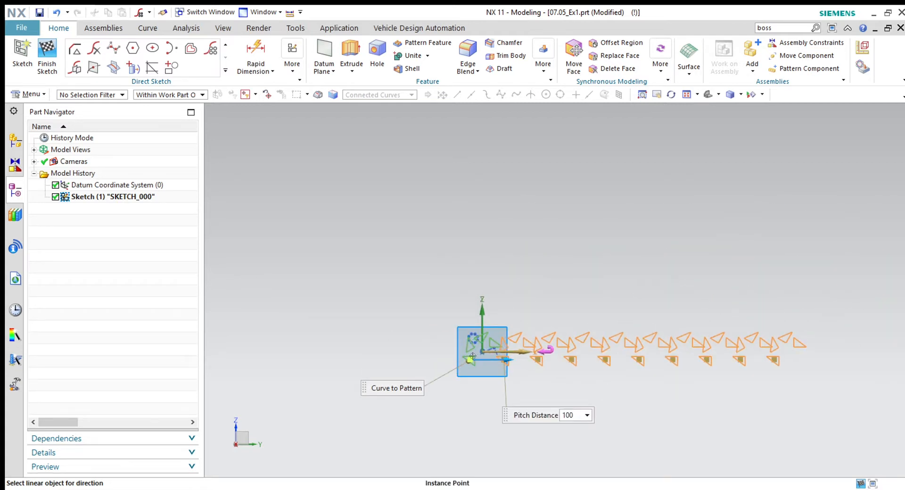
pyautogui.scroll(2, 444, 345)
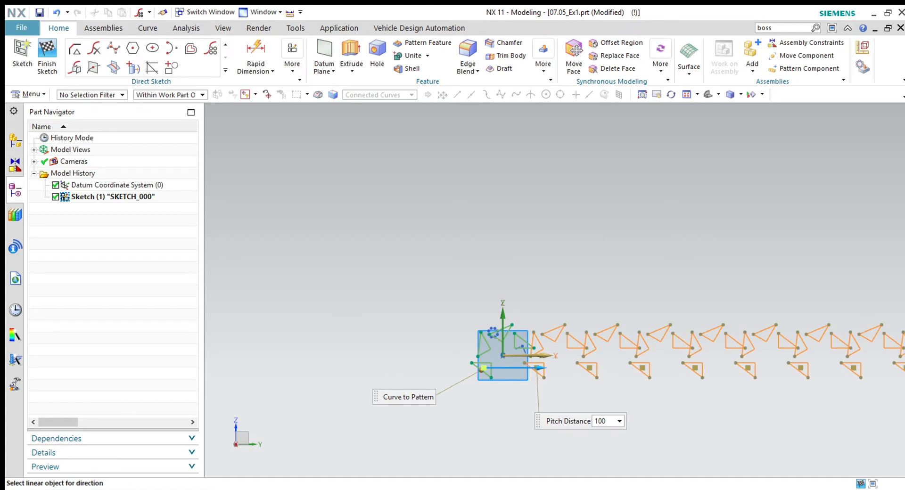
pyautogui.scroll(-2, 408, 389)
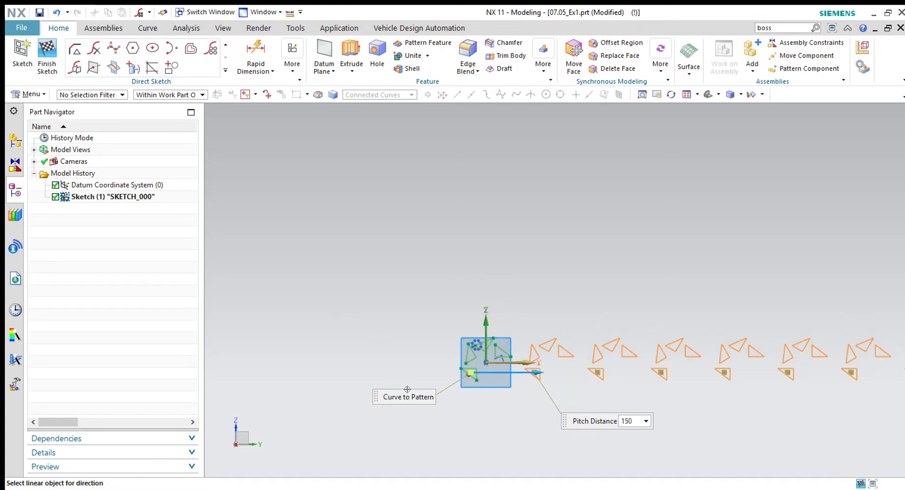
pyautogui.scroll(-1, 405, 367)
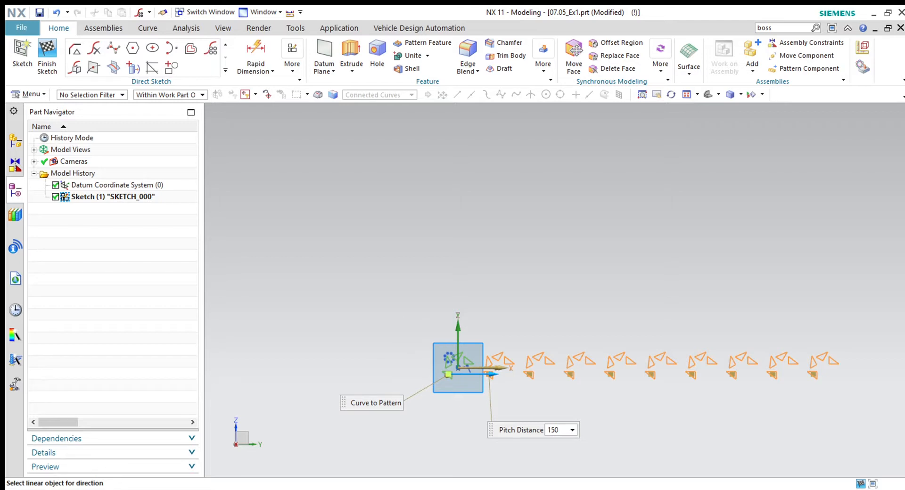
pyautogui.middleClick(252, 368)
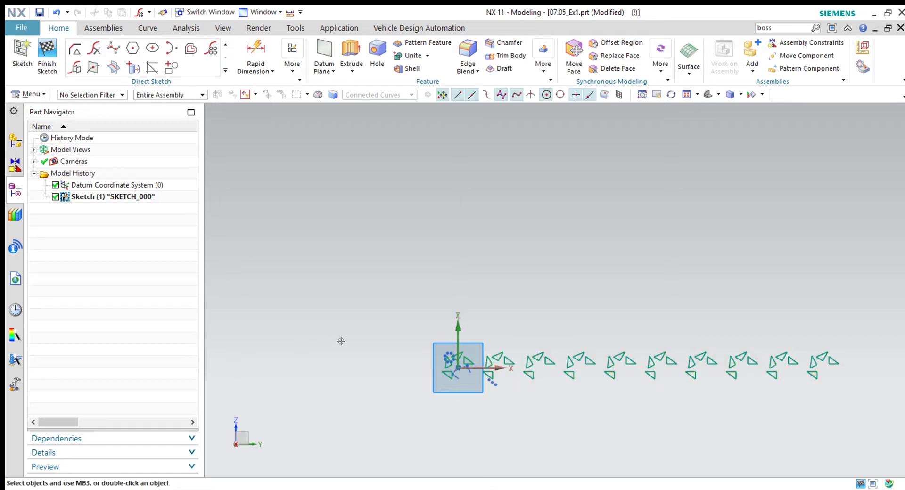
# Undo the linear pattern of the four triangles and leave no sketch line selected.
pyautogui.scroll(1, 505, 350)
pyautogui.scroll(-1, 400, 346)
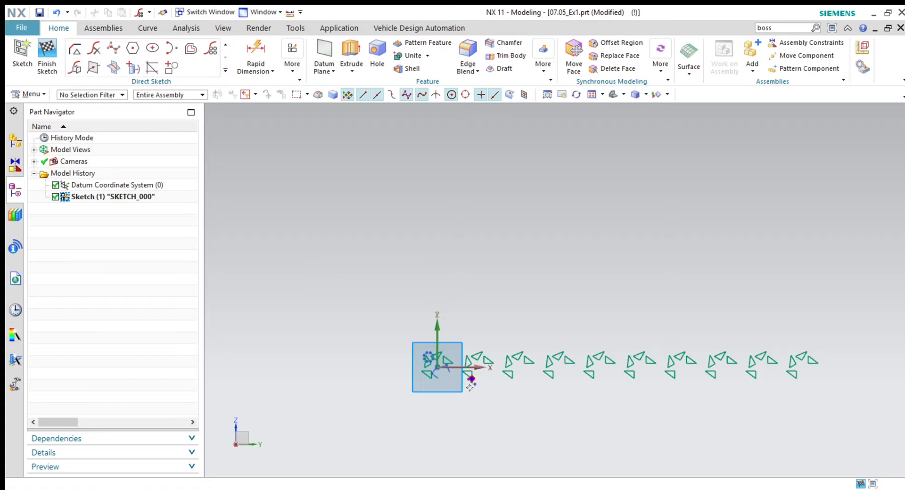
pyautogui.hotkey('ctrl', 'z')
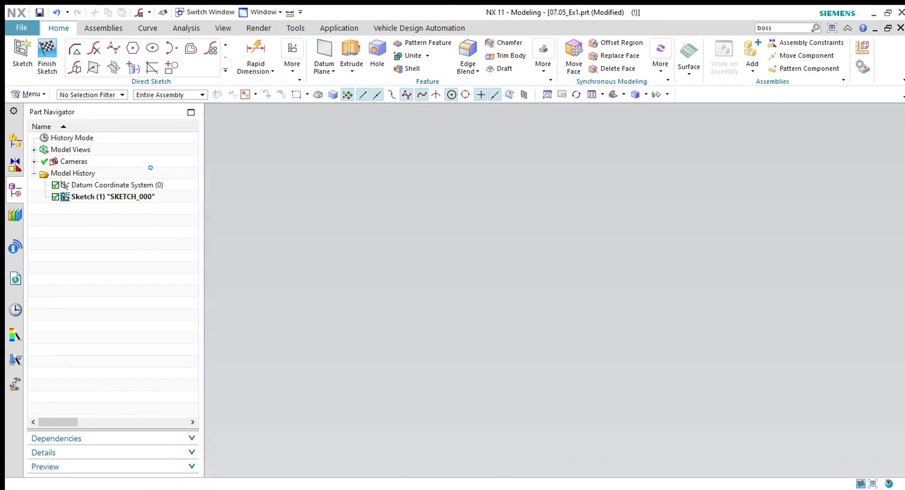
pyautogui.scroll(1, 441, 344)
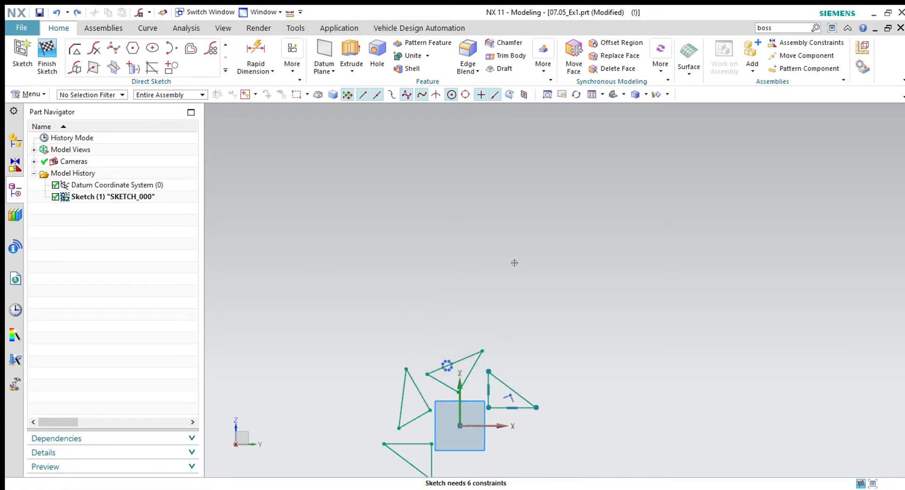
pyautogui.scroll(-2, 577, 246)
pyautogui.scroll(2, 495, 382)
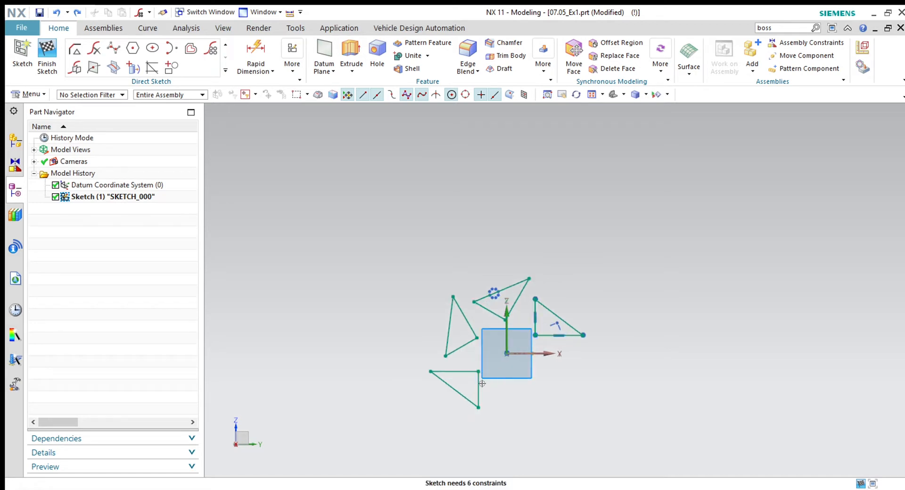
pyautogui.click(479, 383)
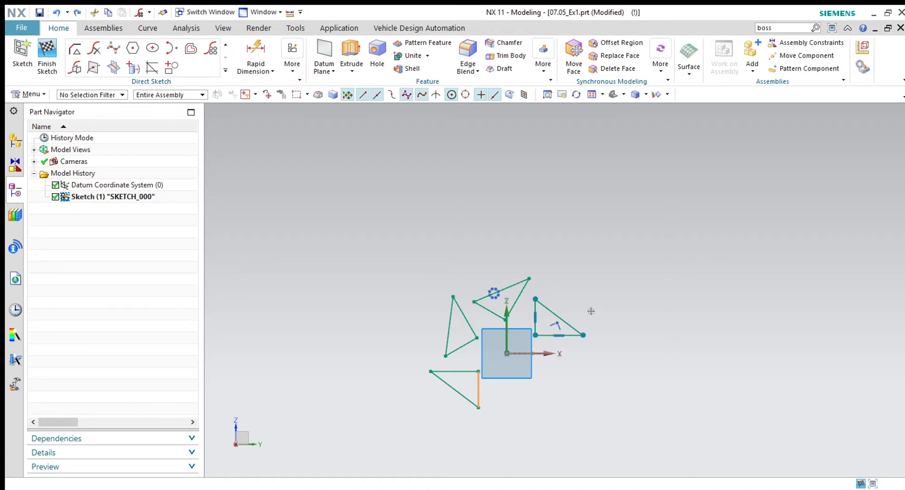
pyautogui.press('Escape')
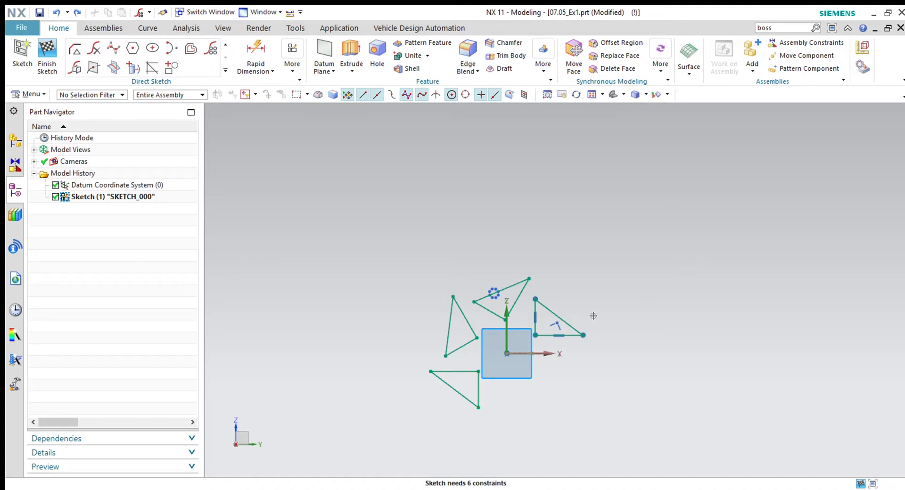
# Dimension the horizontal side of the original right triangle and set its length to 40.
pyautogui.click(256, 55)
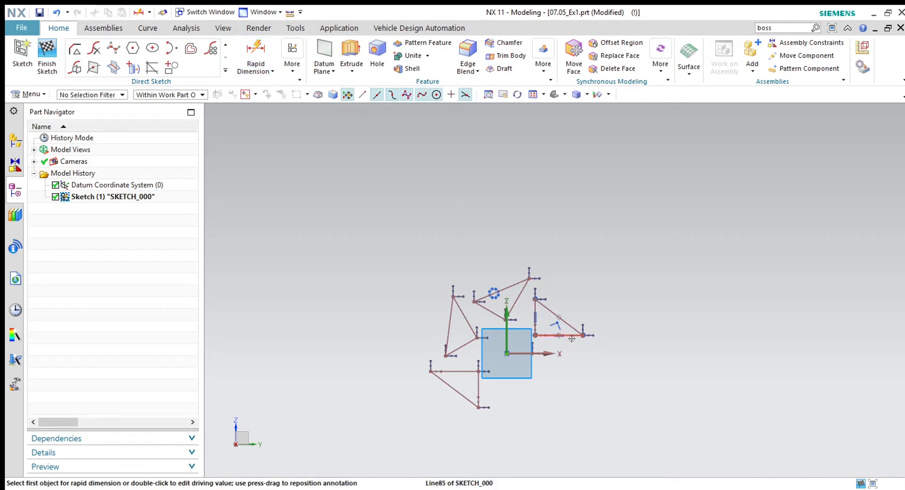
pyautogui.click(559, 384)
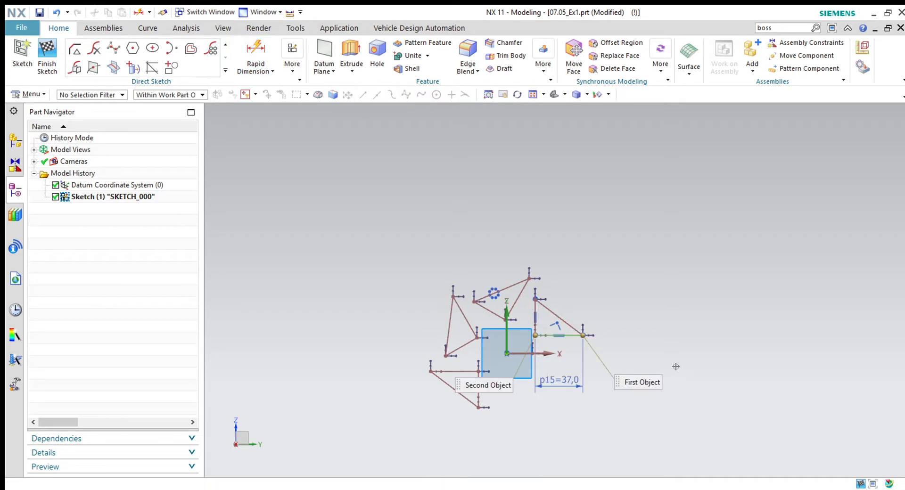
pyautogui.press('Escape')
pyautogui.write('40')
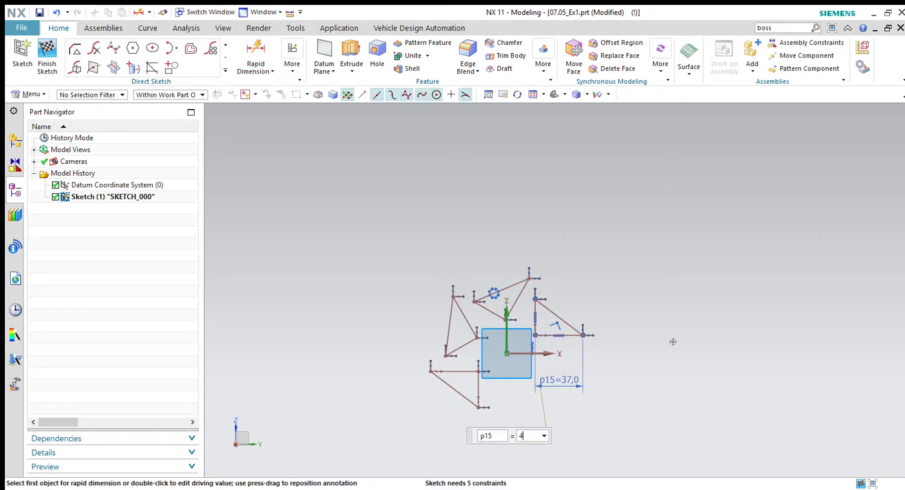
pyautogui.press('Return')
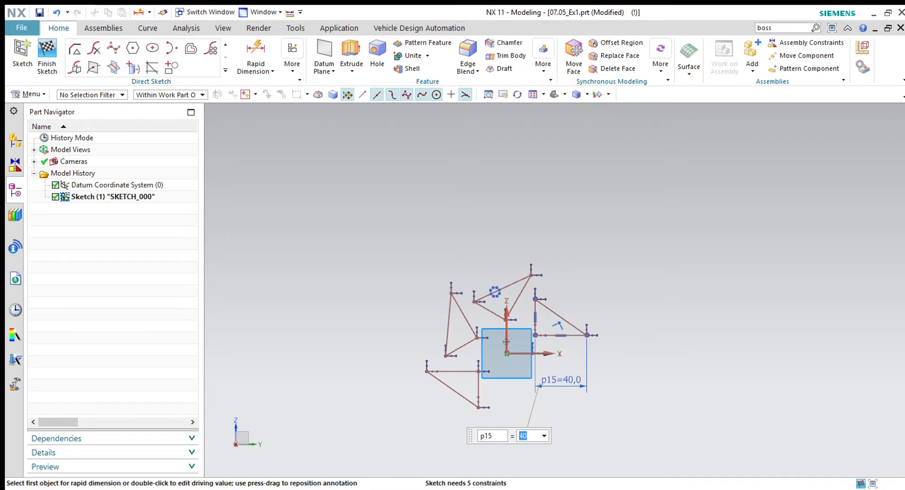
# Dimension the vertical side of the original right triangle, set its length to 30 and end dimensioning.
pyautogui.click(535, 335)
pyautogui.click(535, 299)
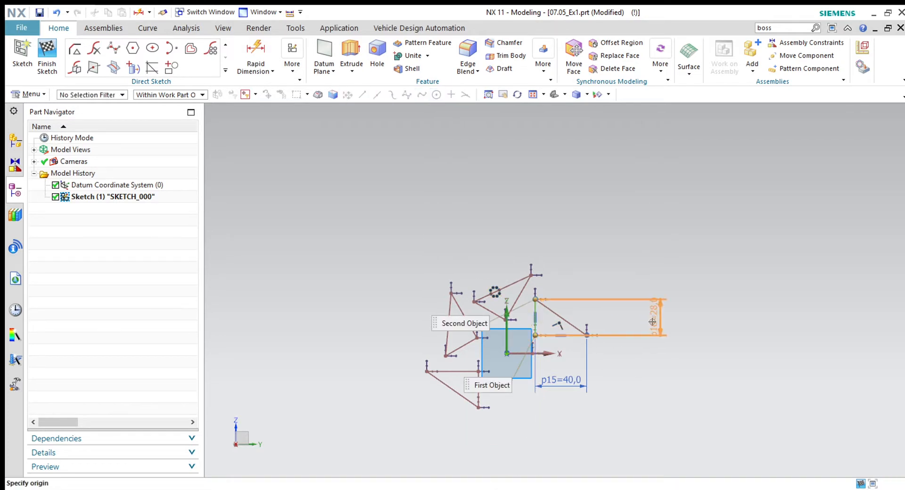
pyautogui.click(653, 322)
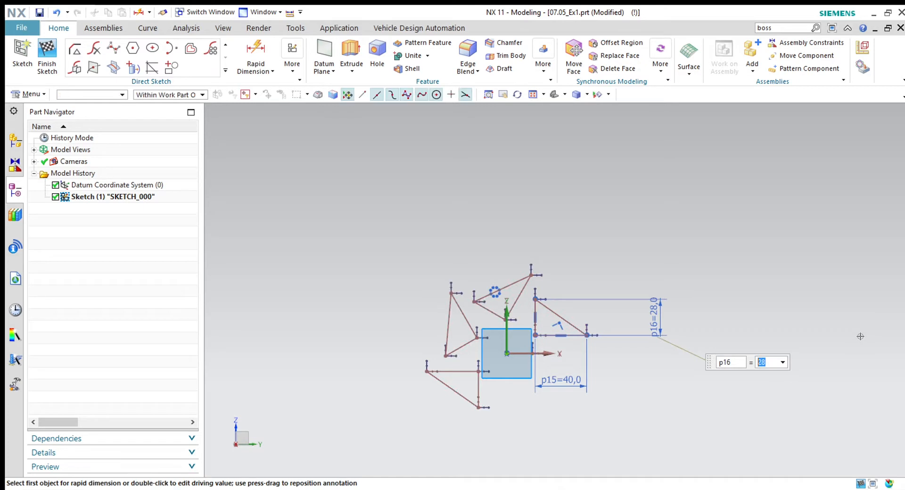
pyautogui.write('30')
pyautogui.press('Return')
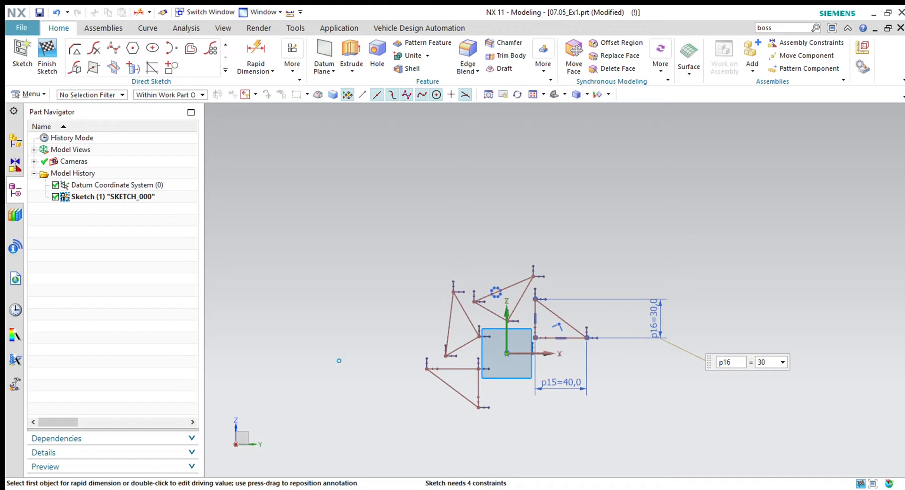
pyautogui.press('Escape')
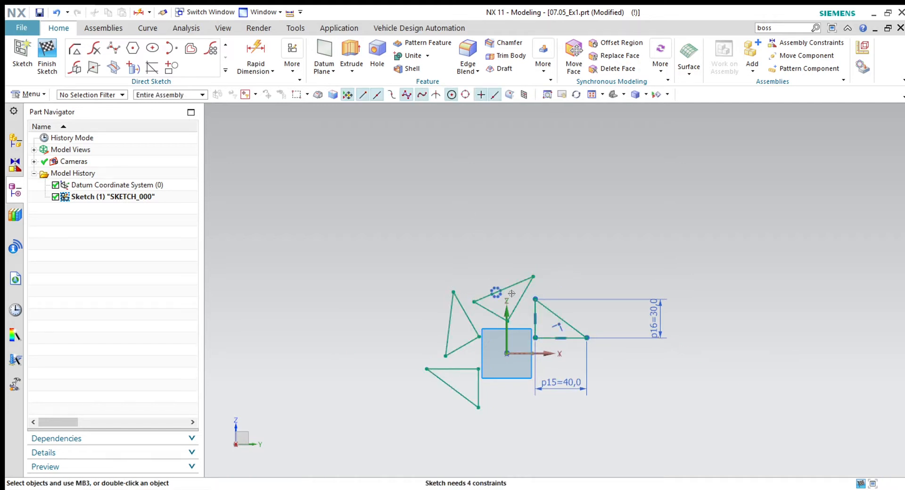
# Delete the circular pattern constraint of the triangles and undo the deletion.
pyautogui.click(489, 289)
pyautogui.press('Delete')
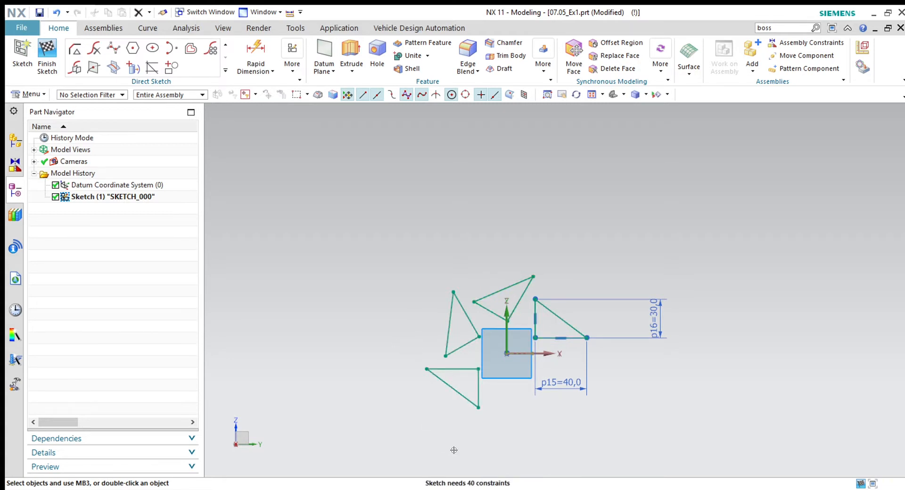
pyautogui.hotkey('ctrl', 'z')
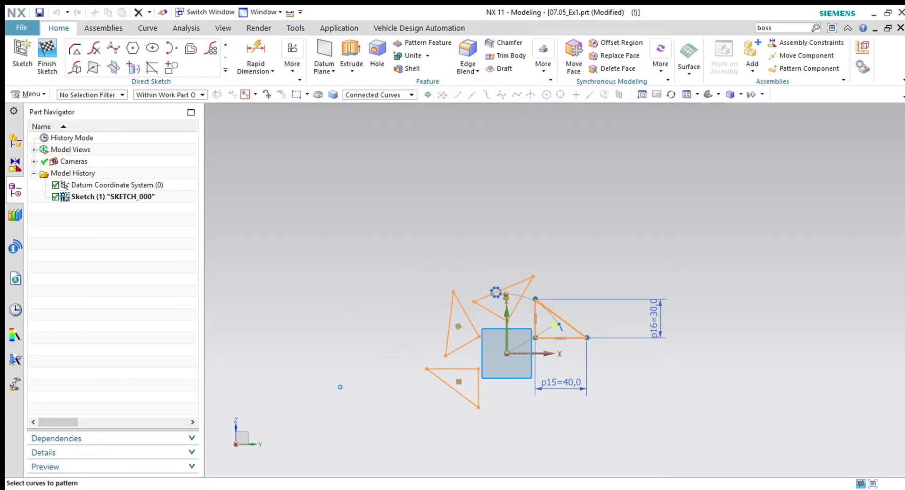
# Delete the three patterned triangles, keeping only the dimensioned original triangle.
pyautogui.moveTo(485, 427); pyautogui.dragTo(397, 266)
pyautogui.press('Delete')
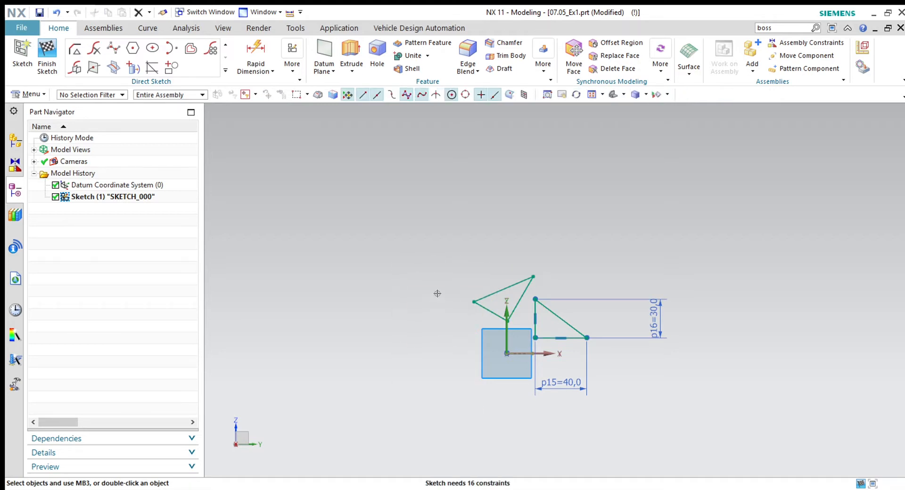
pyautogui.click(527, 288)
pyautogui.click(520, 282)
pyautogui.click(476, 312)
pyautogui.press('Delete')
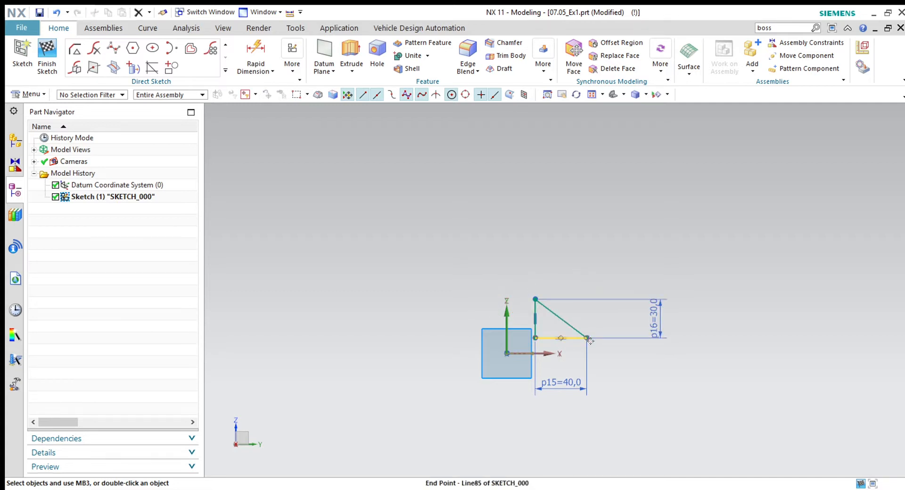
# Convert the triangle's sloping side to a reference line.
pyautogui.scroll(3, 534, 337)
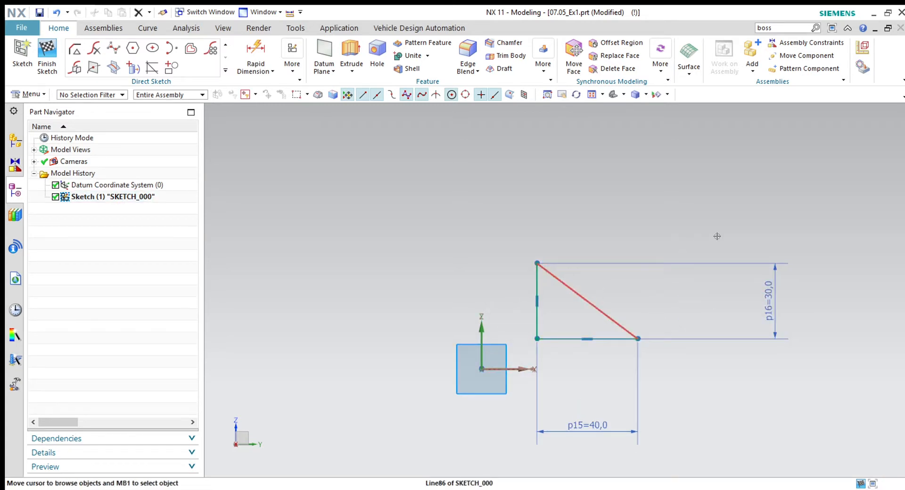
pyautogui.click(552, 283)
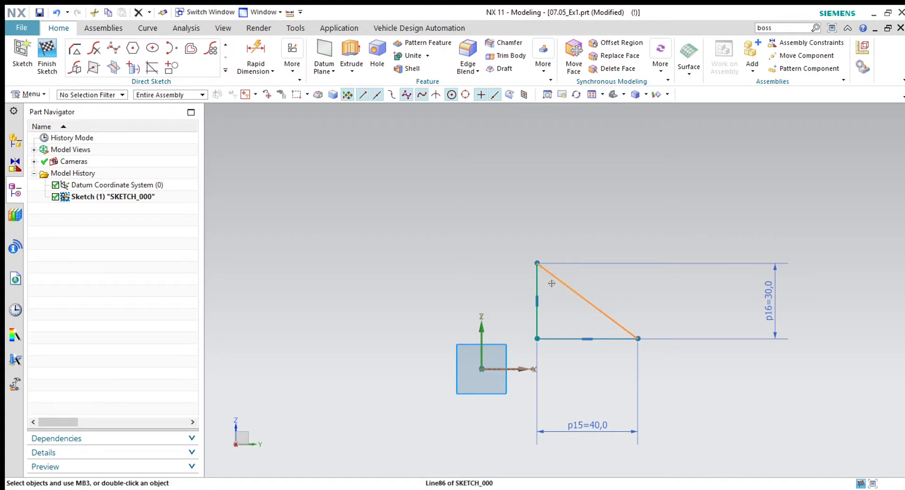
pyautogui.press('Escape')
# Draw a solid line over the sloping reference line, from the triangle's right corner to its upper corner.
pyautogui.click(225, 45)
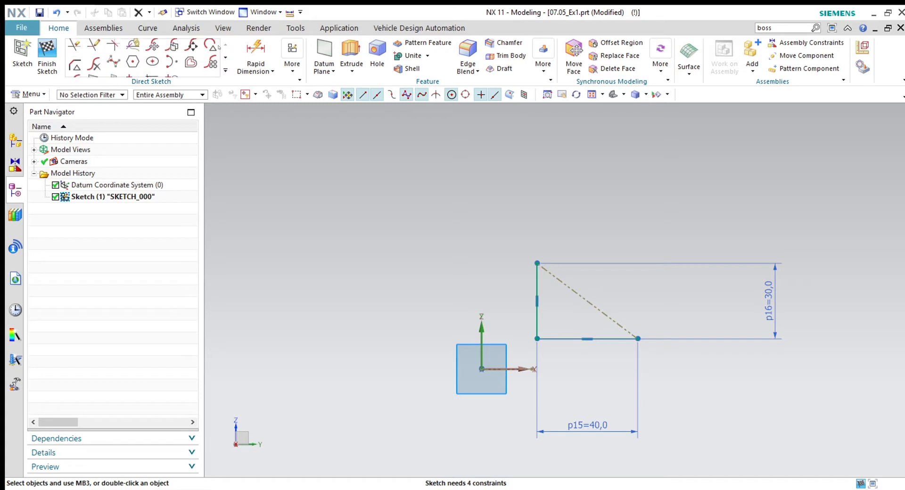
pyautogui.click(114, 47)
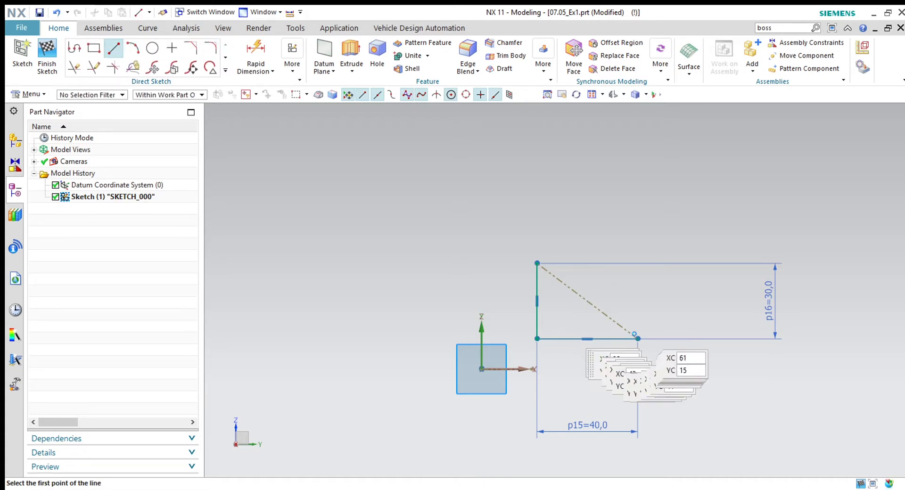
pyautogui.click(638, 338)
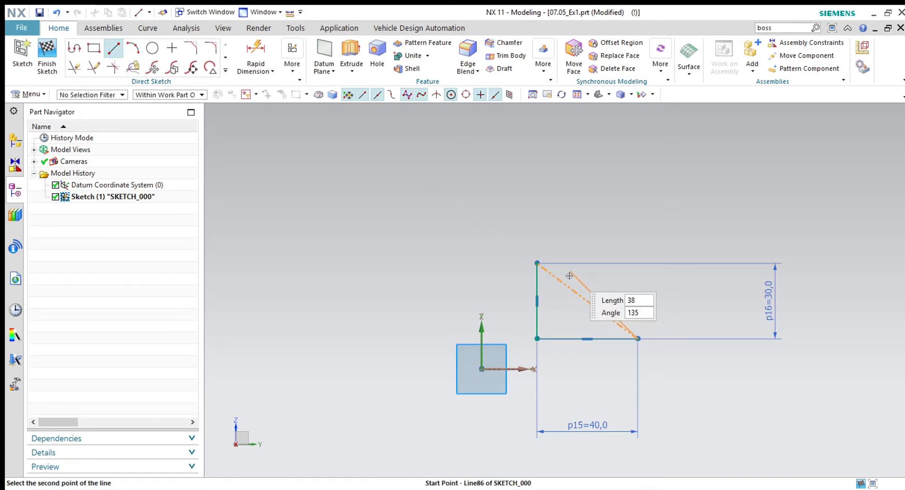
pyautogui.scroll(5, 544, 278)
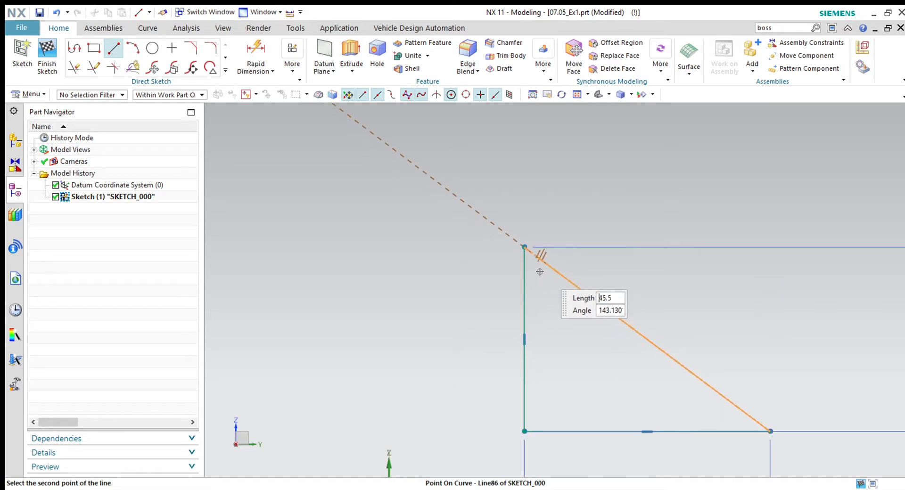
pyautogui.scroll(-3, 439, 204)
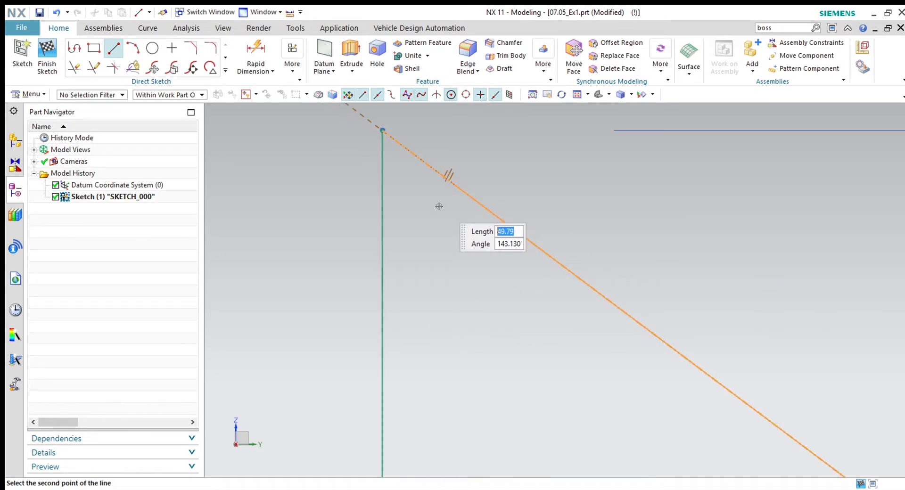
pyautogui.scroll(3, 485, 226)
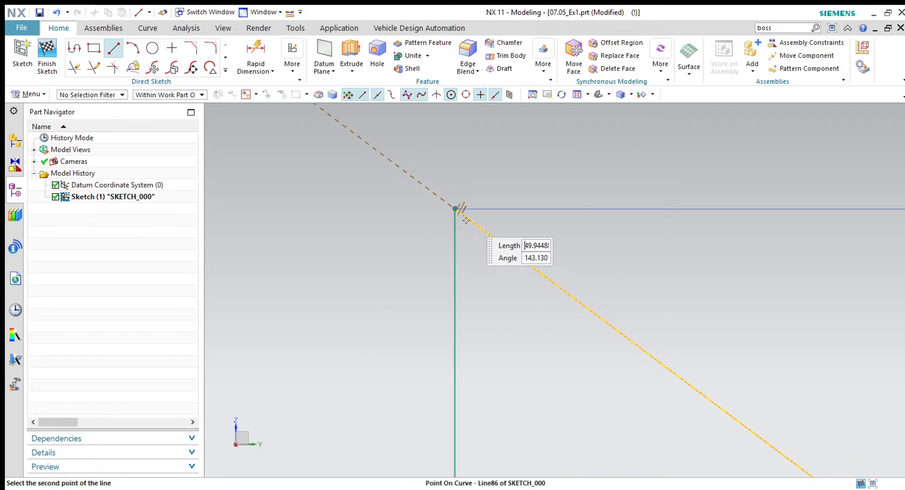
pyautogui.scroll(1, 463, 218)
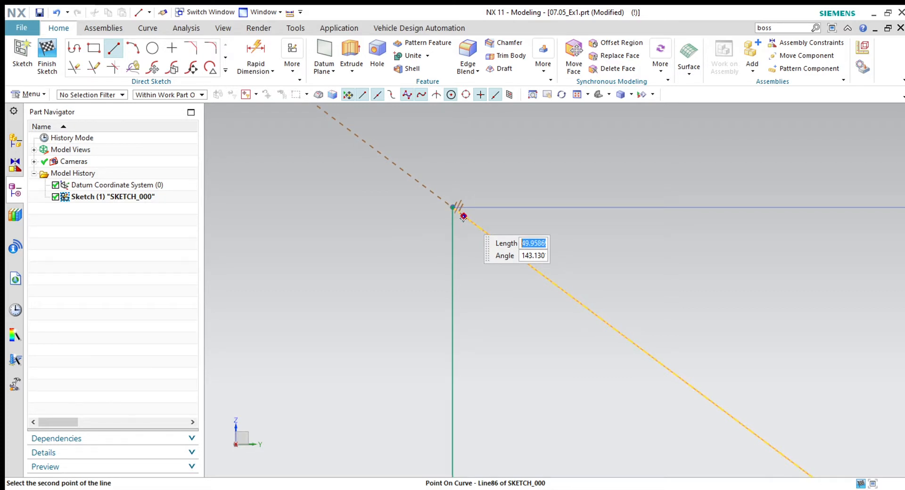
pyautogui.click(463, 218)
pyautogui.keyDown('shift'); pyautogui.moveTo(464, 218); pyautogui.dragTo(539, 200, button='middle'); pyautogui.keyUp('shift')
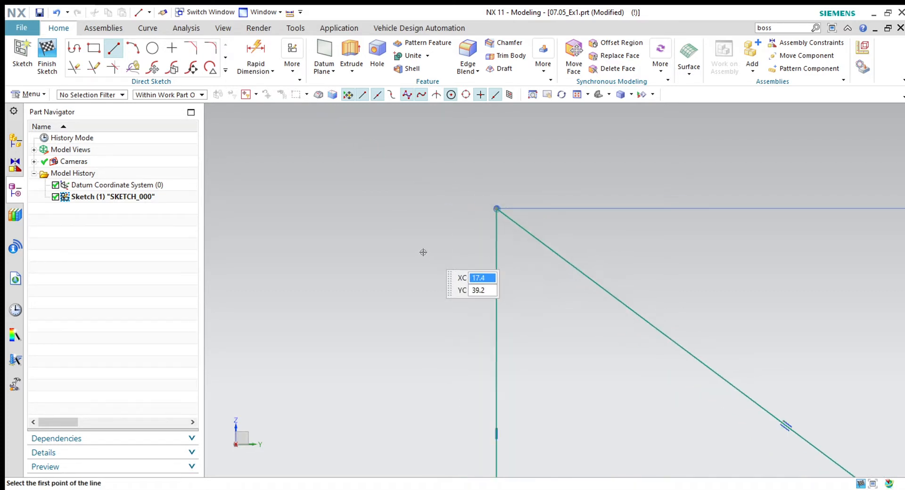
pyautogui.scroll(-4, 426, 252)
pyautogui.press('Escape')
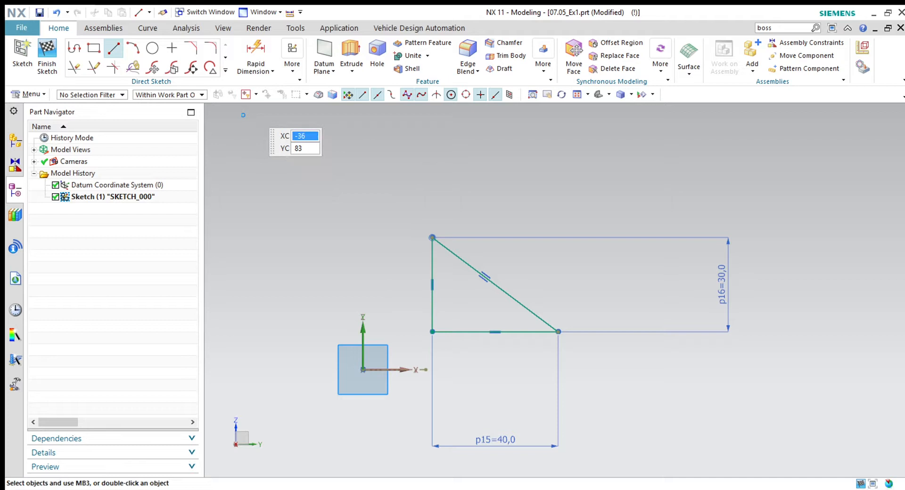
# Finish the sketch, preview an extrusion of the triangle with overlapping sloping lines, and cancel it.
pyautogui.click(47, 56)
pyautogui.click(157, 47)
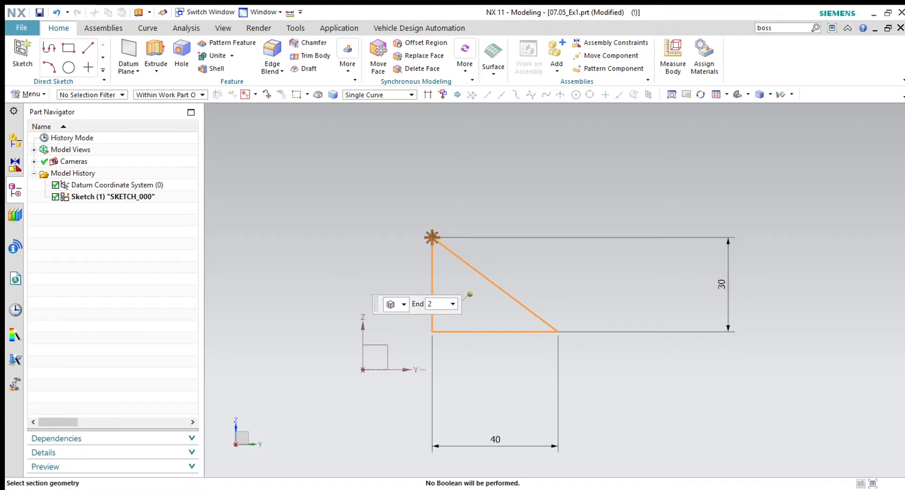
pyautogui.moveTo(741, 413); pyautogui.dragTo(702, 397, button='middle')
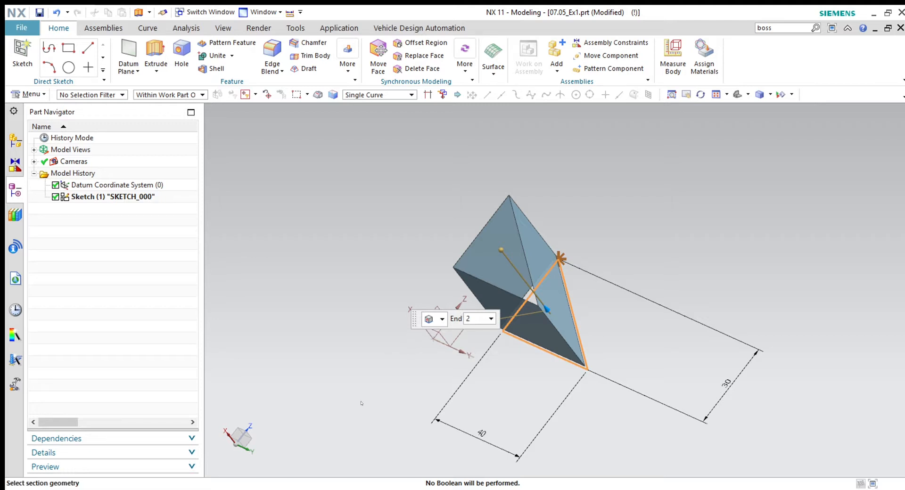
pyautogui.click(344, 464)
# Reopen the sketch and delete both overlapping sloping lines of the triangle.
pyautogui.doubleClick(96, 198)
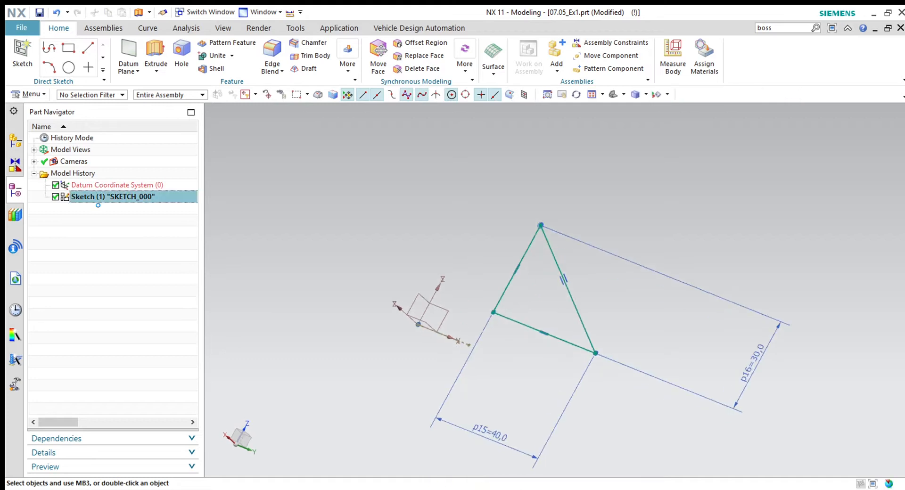
pyautogui.click(396, 140)
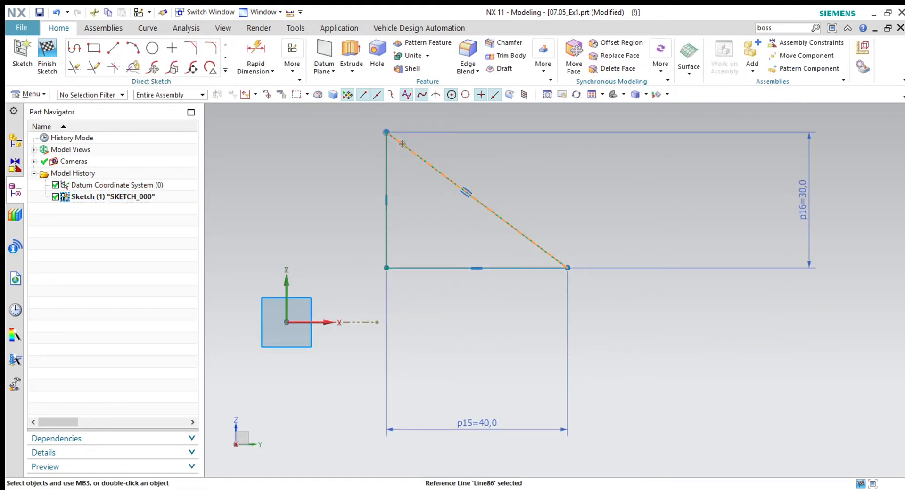
pyautogui.click(557, 163)
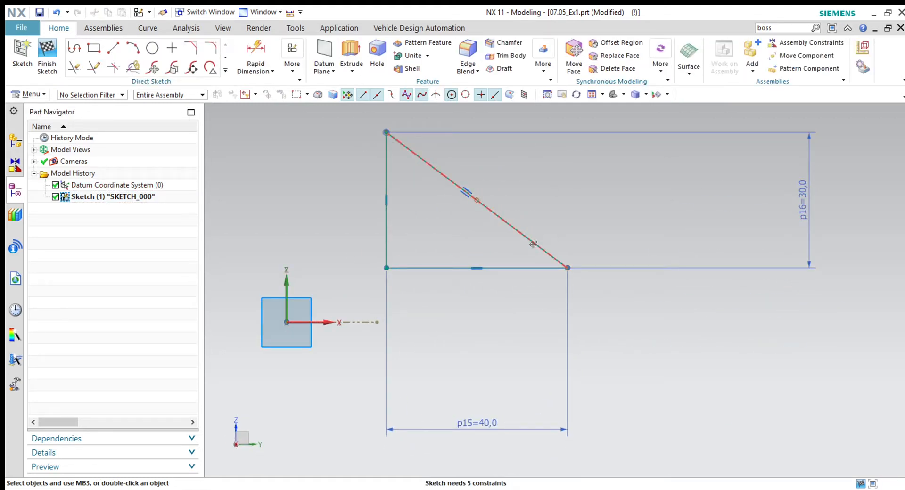
pyautogui.click(533, 244)
pyautogui.press('Delete')
pyautogui.click(528, 243)
pyautogui.press('Delete')
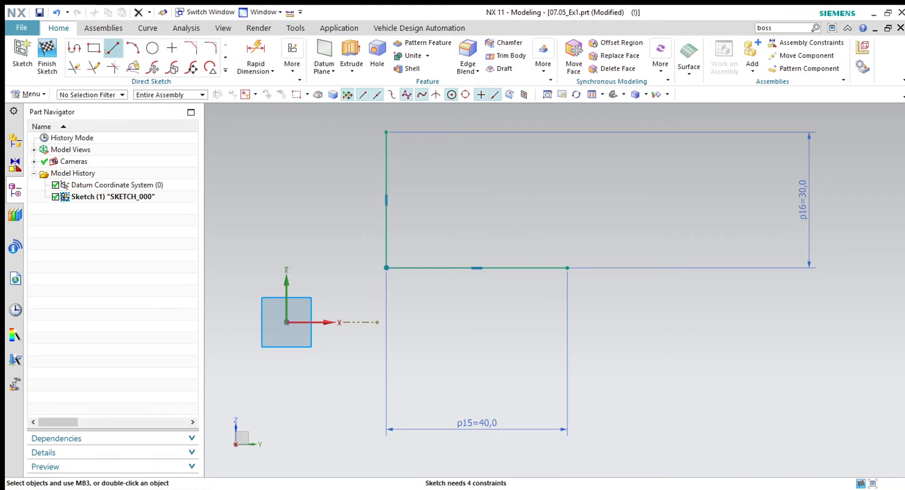
# Draw a single sloping line from the horizontal side's free end to the top of the vertical side.
pyautogui.click(113, 47)
pyautogui.click(567, 268)
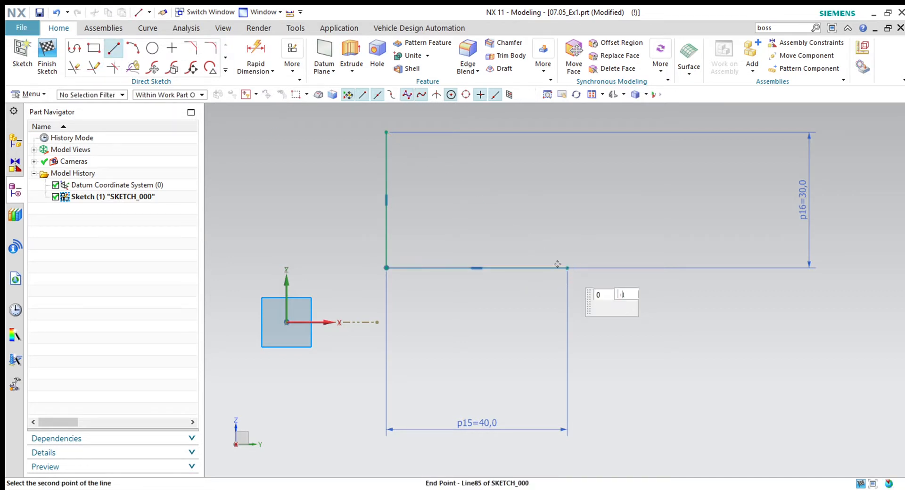
pyautogui.click(386, 132)
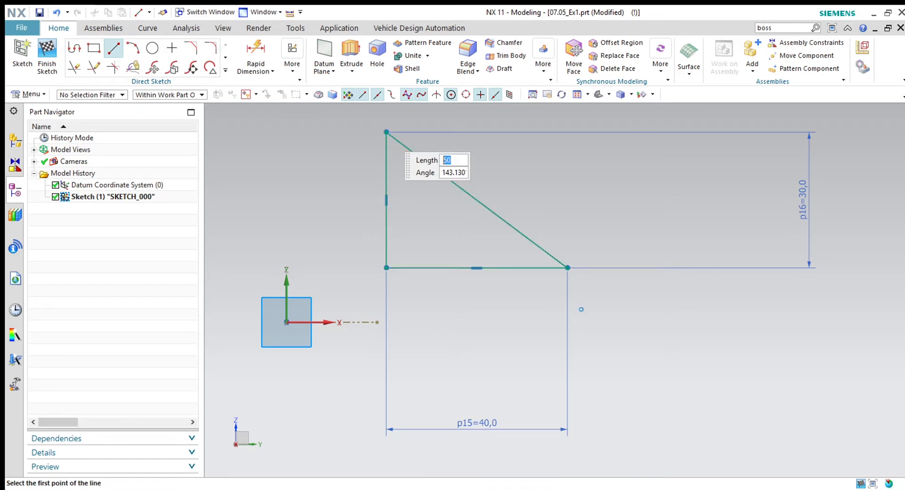
# Add a second triangle below with a 22 long vertical line from the right-angle corner and a sloping line to the right corner.
pyautogui.click(386, 268)
pyautogui.write('22')
pyautogui.press('Tab')
pyautogui.click(388, 371)
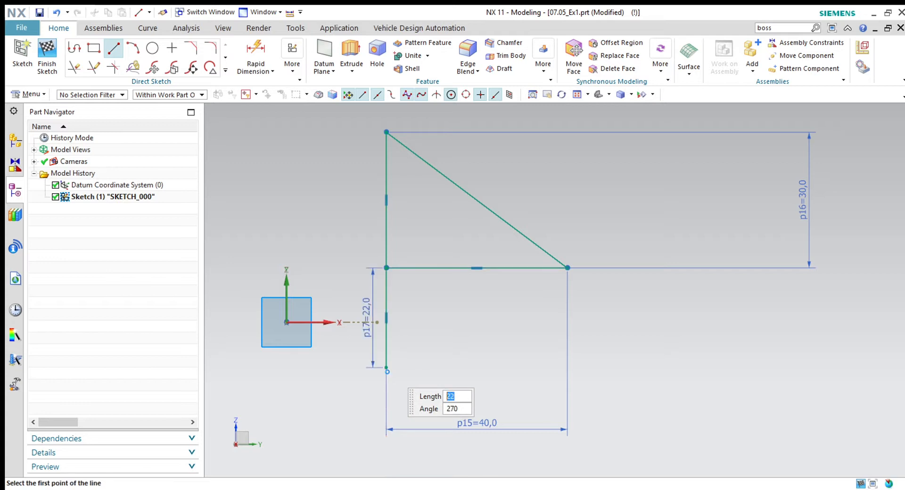
pyautogui.click(386, 367)
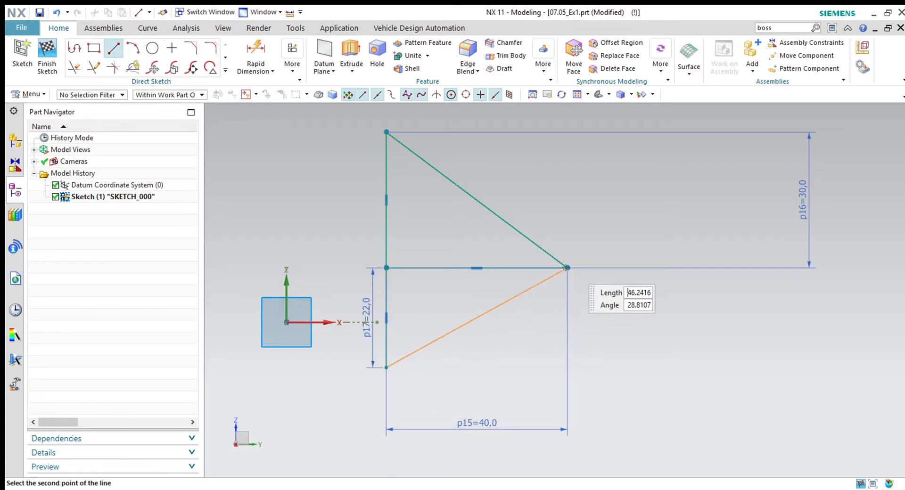
pyautogui.click(566, 268)
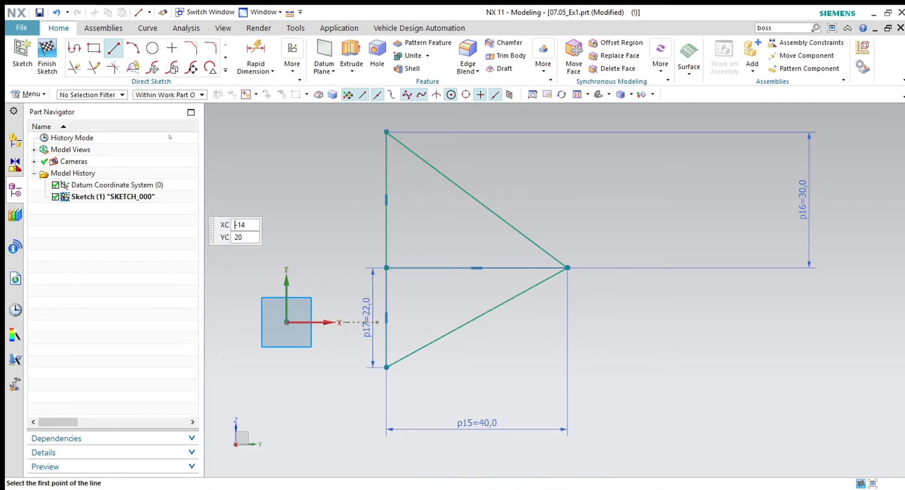
pyautogui.press('Escape')
# Delete the shared horizontal line and draw one vertical line over both segments from the uppermost to the lowermost corner.
pyautogui.click(495, 267)
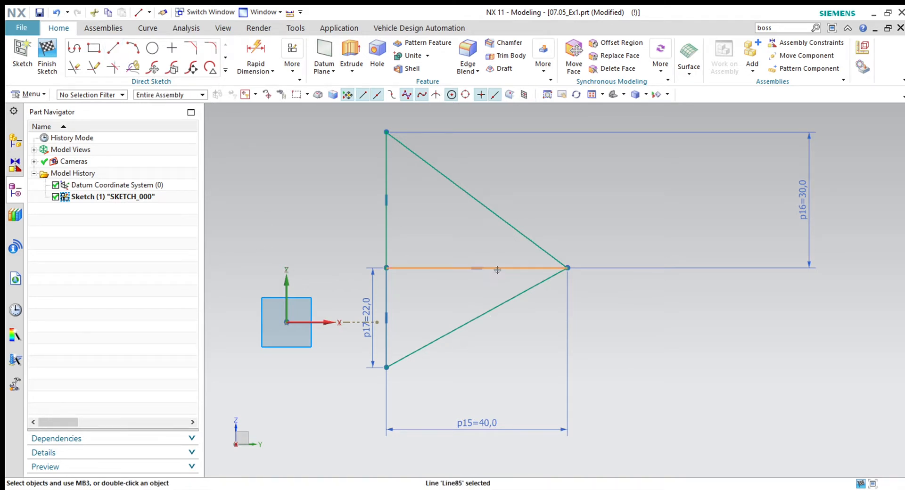
pyautogui.press('Delete')
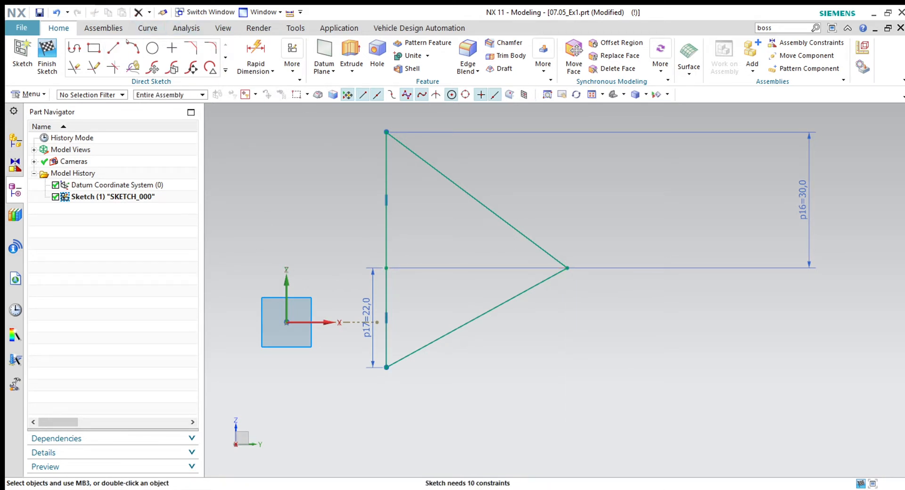
pyautogui.click(113, 48)
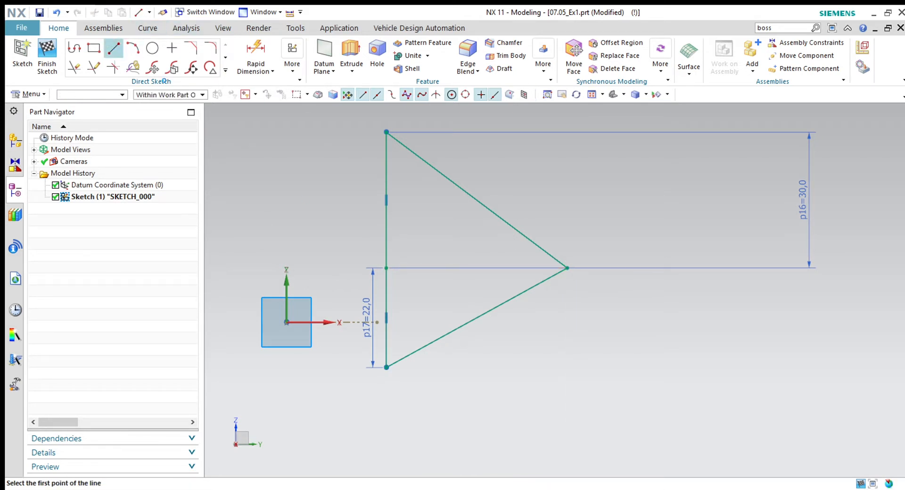
pyautogui.click(386, 131)
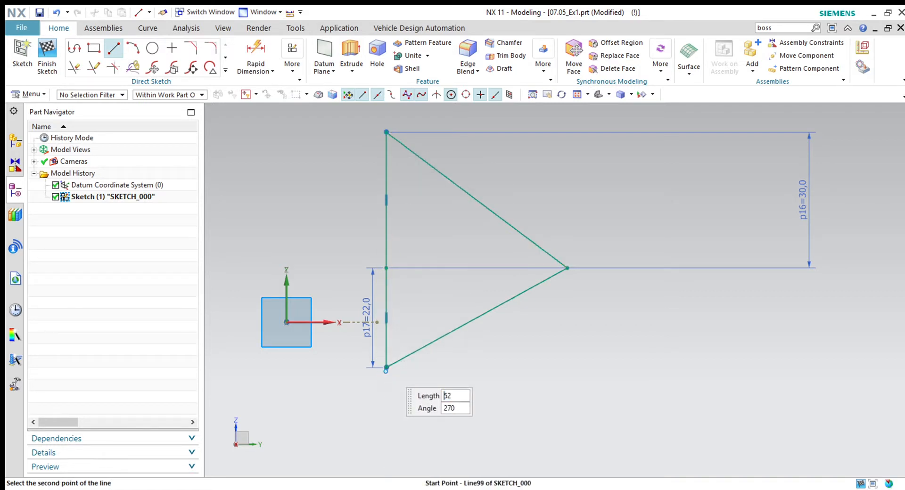
pyautogui.click(386, 367)
# Finish the sketch, preview an extrusion of the large triangle with overlapping vertical lines, and cancel it.
pyautogui.click(47, 55)
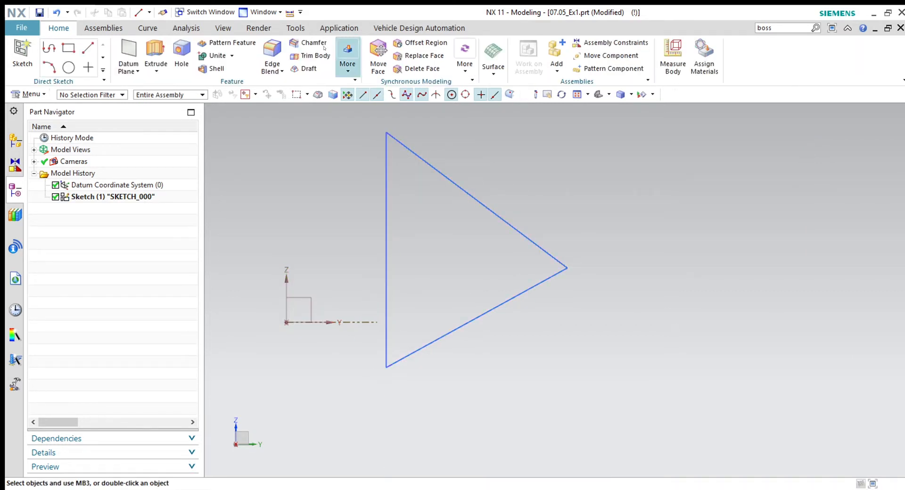
pyautogui.click(155, 49)
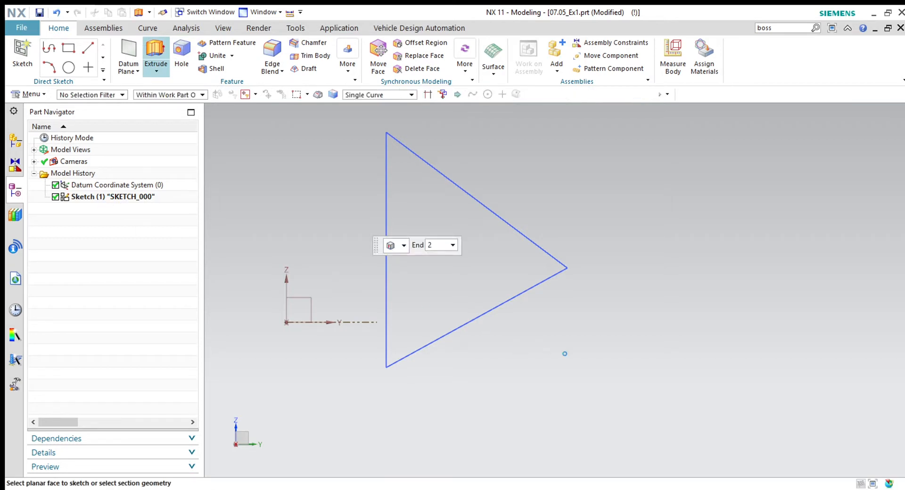
pyautogui.moveTo(605, 395); pyautogui.dragTo(636, 363, button='middle')
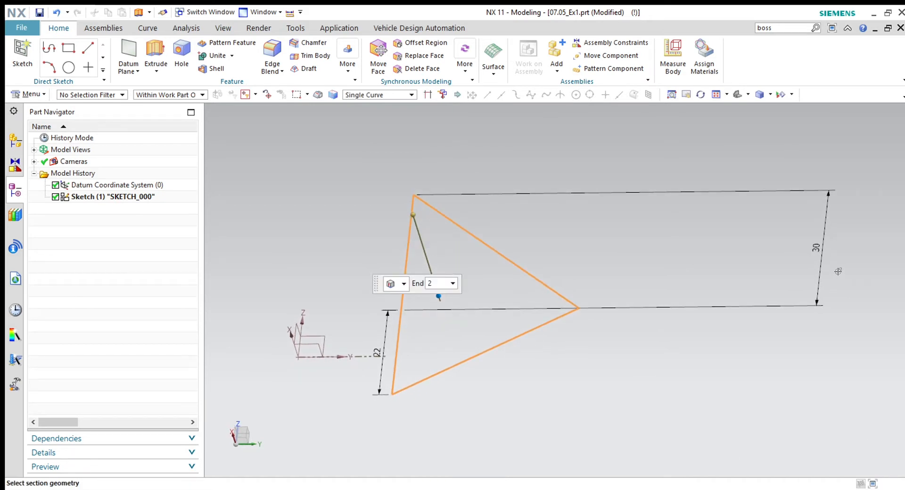
pyautogui.scroll(-2, 837, 275)
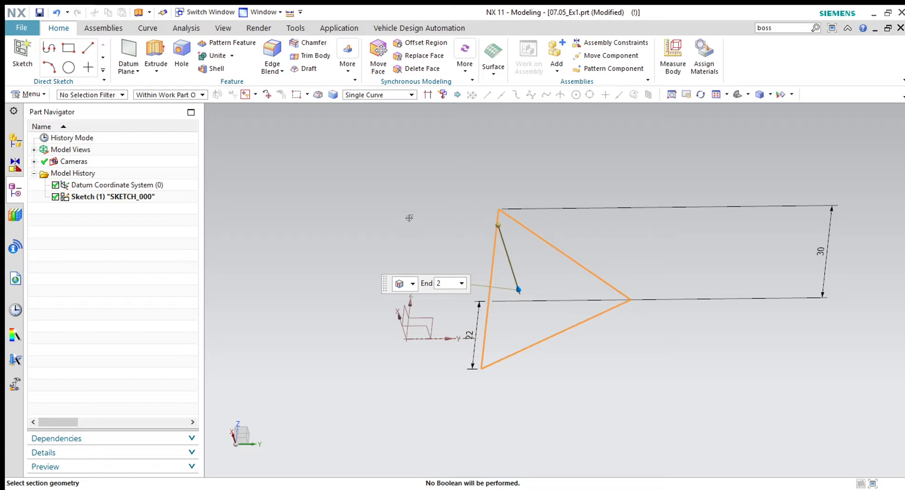
pyautogui.press('Escape')
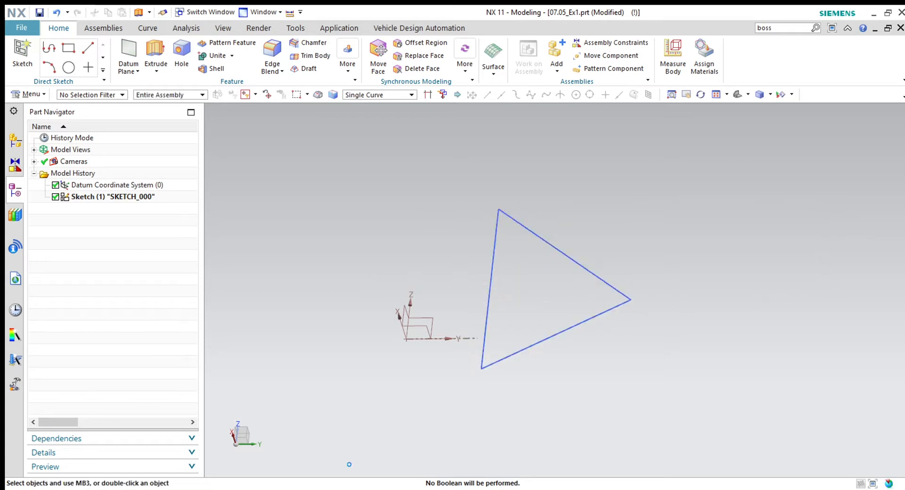
# Reopen the sketch and delete all its geometry, including the horizontal reference line starting at the origin.
pyautogui.click(106, 197)
pyautogui.doubleClick(84, 202)
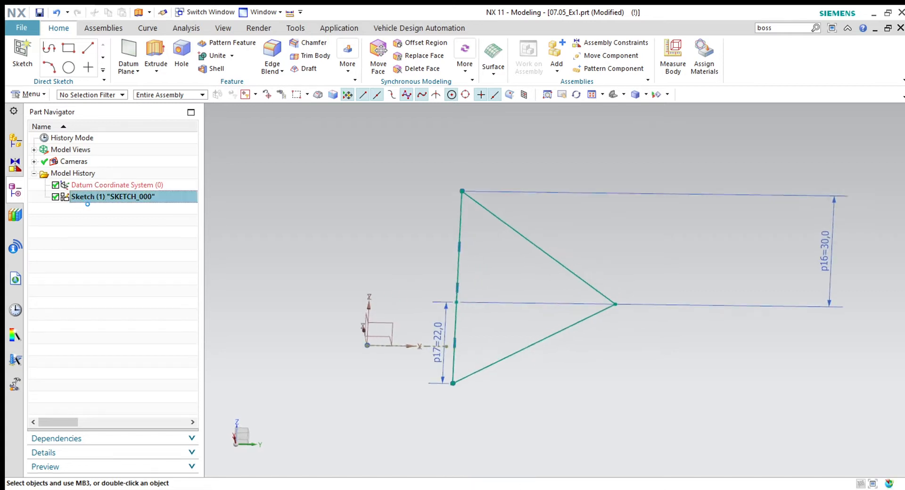
pyautogui.moveTo(710, 415); pyautogui.dragTo(299, 128)
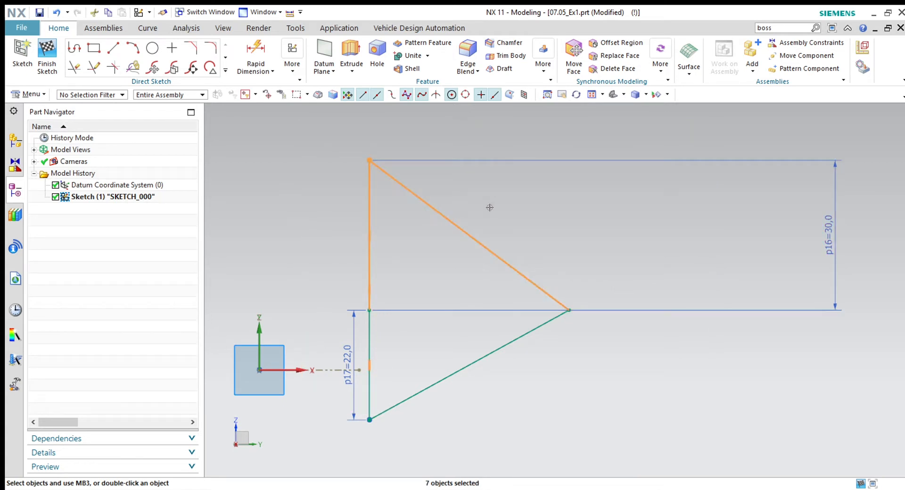
pyautogui.press('Delete')
pyautogui.moveTo(584, 429)
pyautogui.mouseDown()
pyautogui.moveTo(333, 347)
pyautogui.moveTo(297, 109)
pyautogui.moveTo(320, 146)
pyautogui.mouseUp()
pyautogui.press('Delete')
pyautogui.click(343, 372)
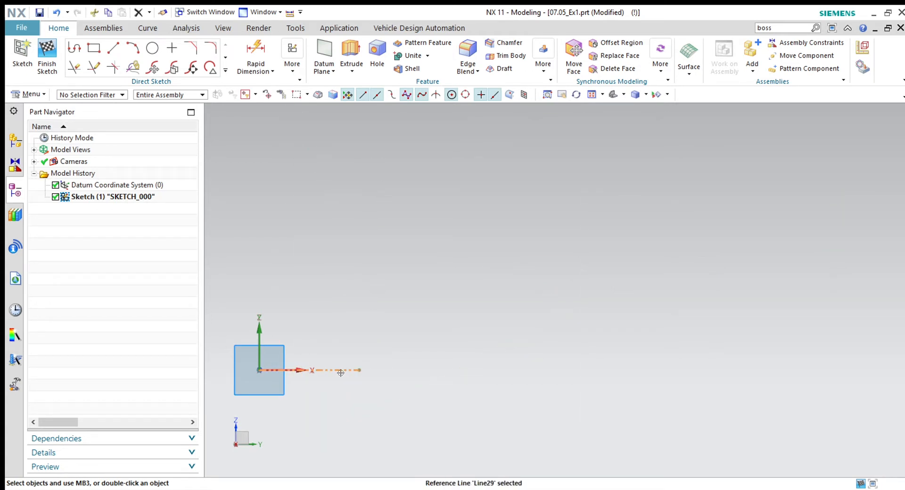
pyautogui.press('Delete')
# Draw a hexagon centred on the sketch origin with radius 30 and rotation 0.
pyautogui.keyDown('shift'); pyautogui.moveTo(455, 281); pyautogui.dragTo(669, 203, button='middle'); pyautogui.keyUp('shift')
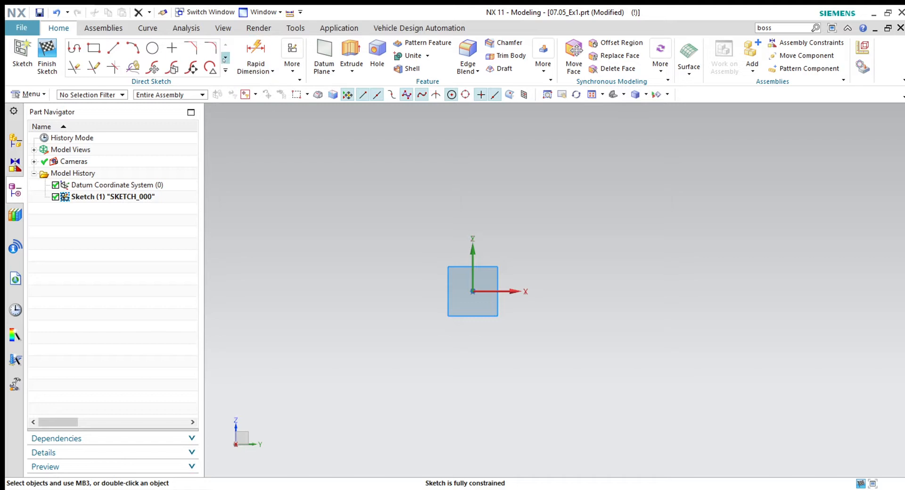
pyautogui.click(225, 58)
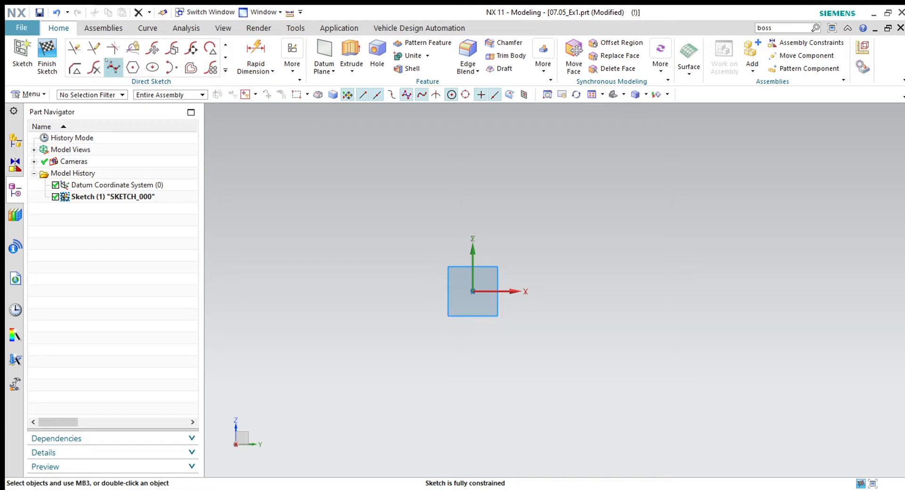
pyautogui.click(131, 68)
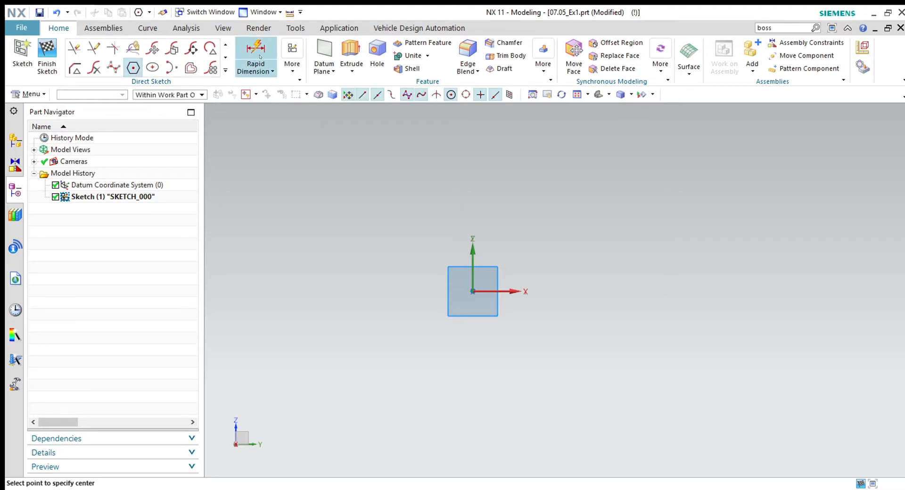
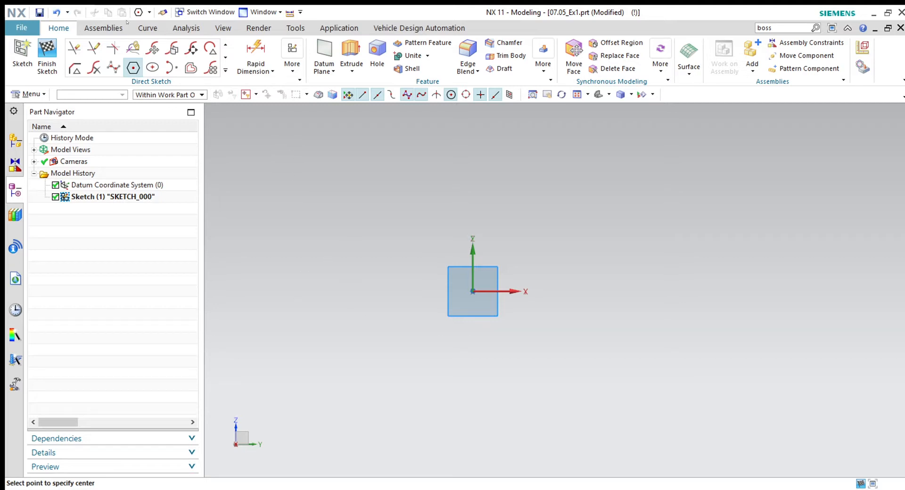
pyautogui.click(469, 295)
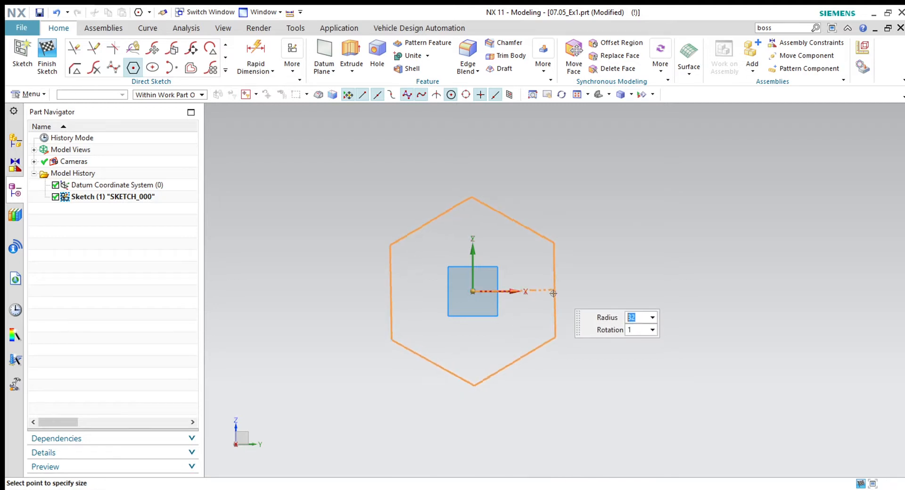
pyautogui.write('30')
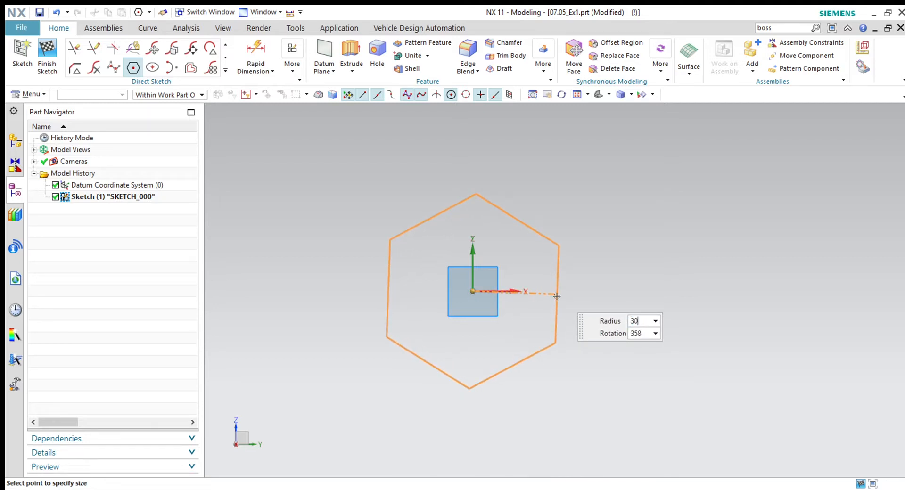
pyautogui.press('Tab')
pyautogui.write('0')
pyautogui.press('Return')
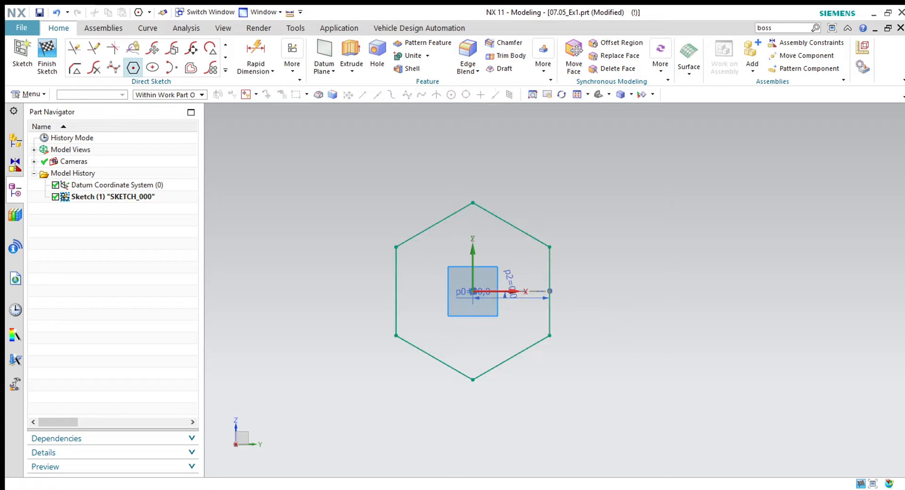
pyautogui.press('Escape')
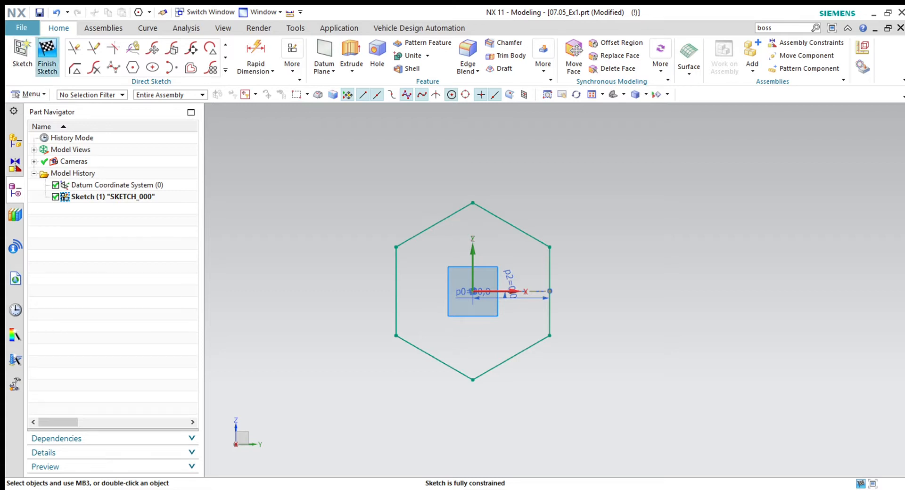
# Add a 30 diameter circle centred on the origin inside the hexagon and finish the sketch.
pyautogui.click(225, 44)
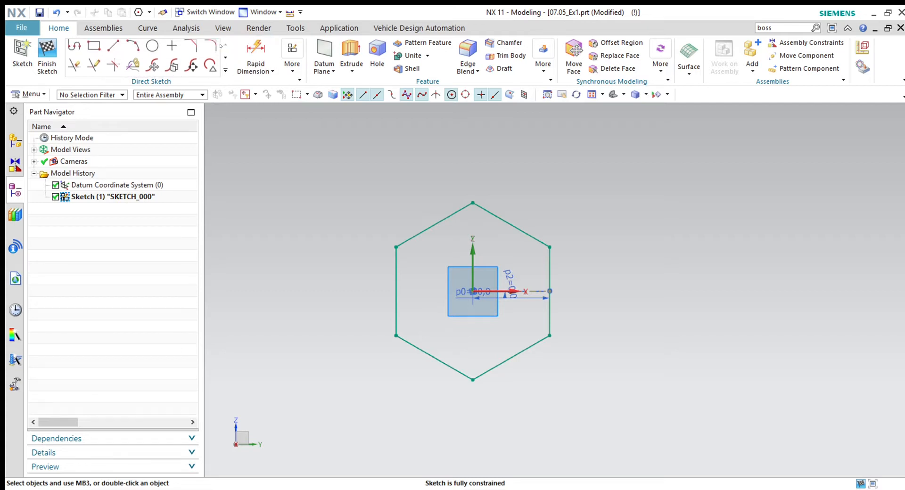
pyautogui.click(152, 48)
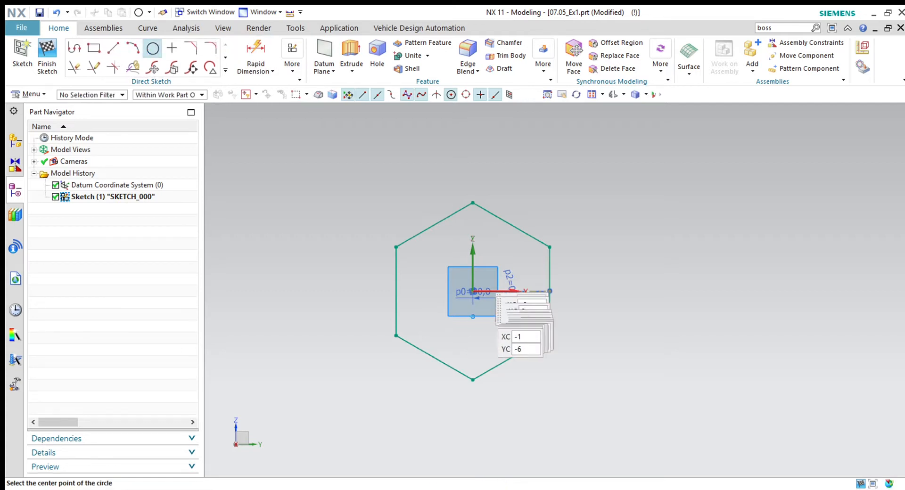
pyautogui.click(472, 291)
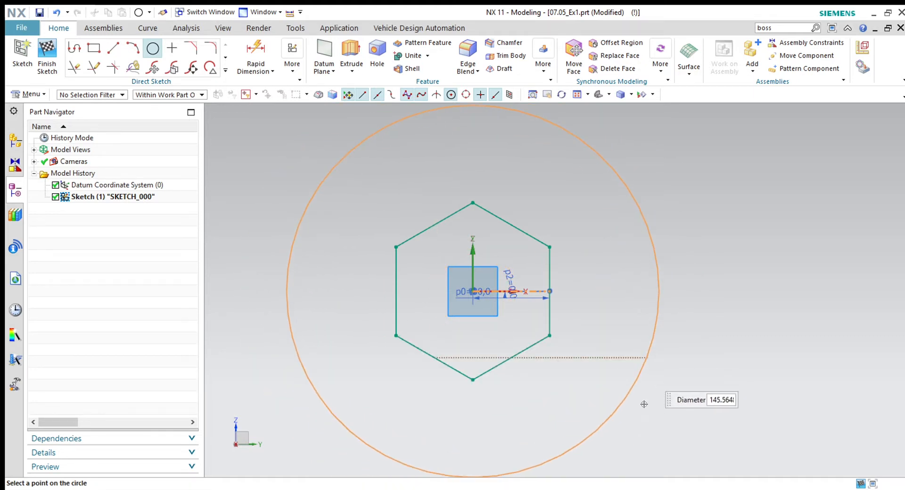
pyautogui.write('30')
pyautogui.press('Return')
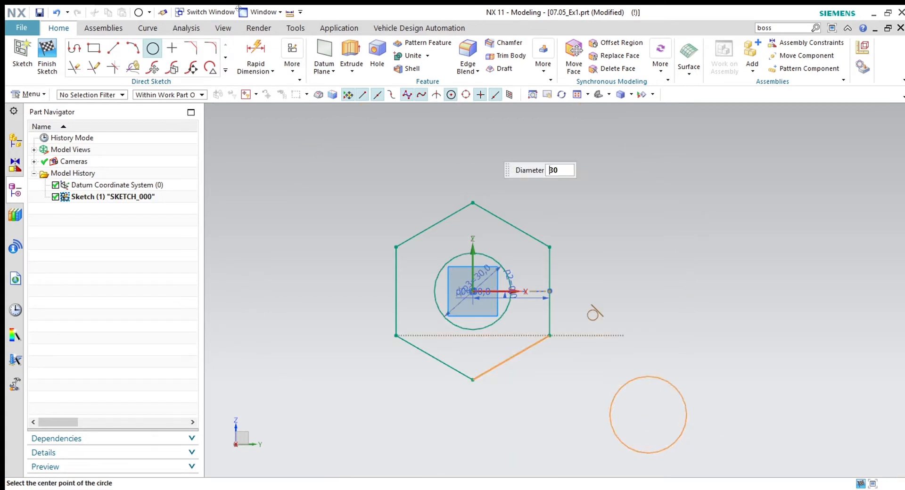
pyautogui.click(43, 52)
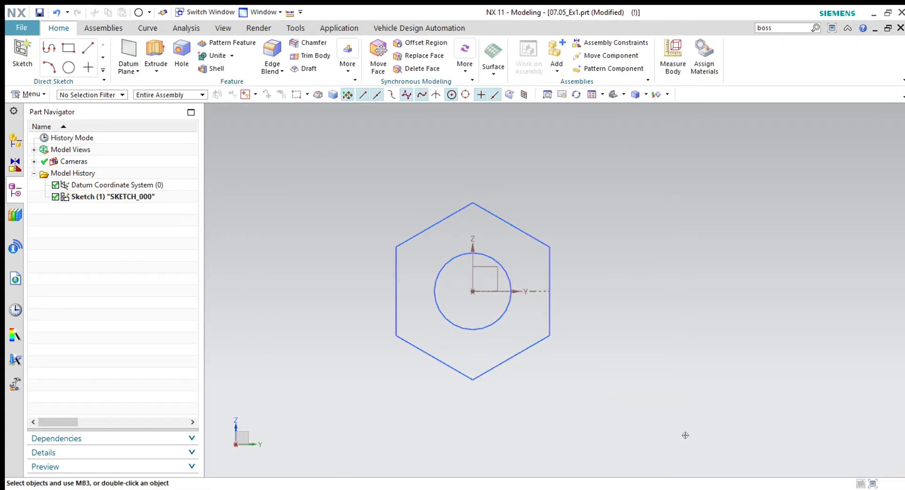
# Start an extrusion of the hexagon and circle sketch and examine its preview from an angle.
pyautogui.press('Home')
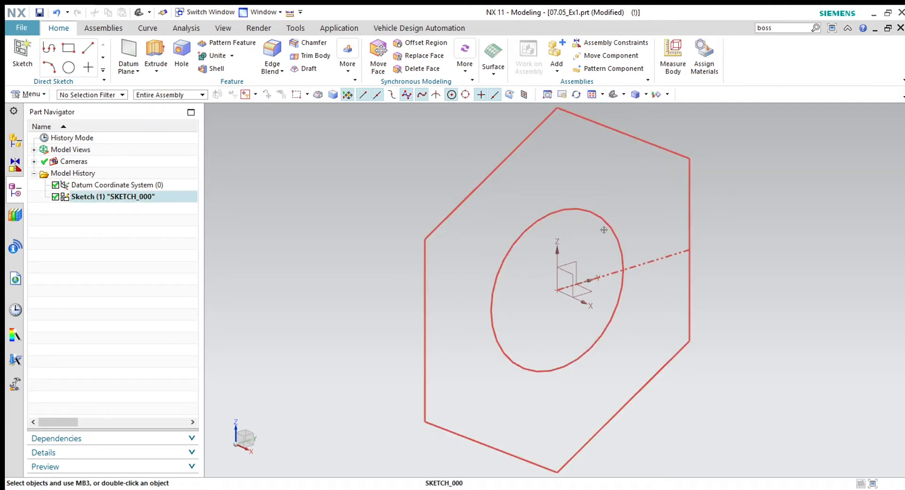
pyautogui.click(152, 48)
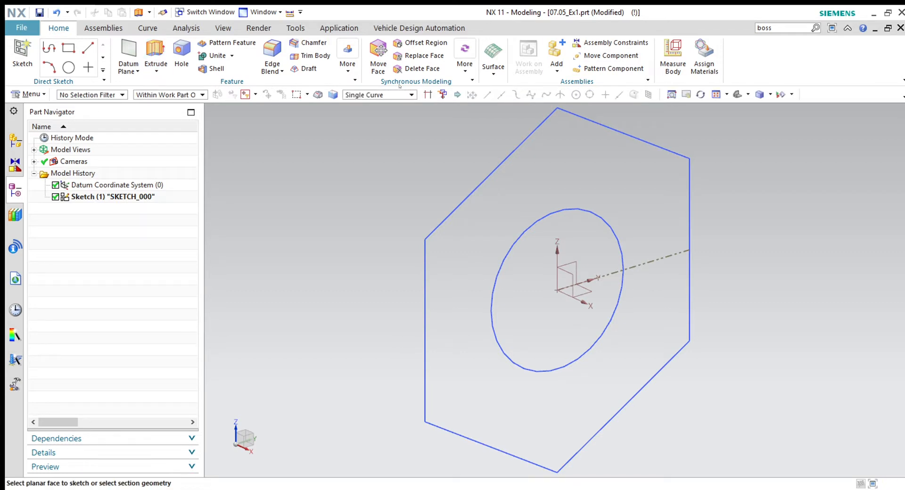
pyautogui.click(125, 197)
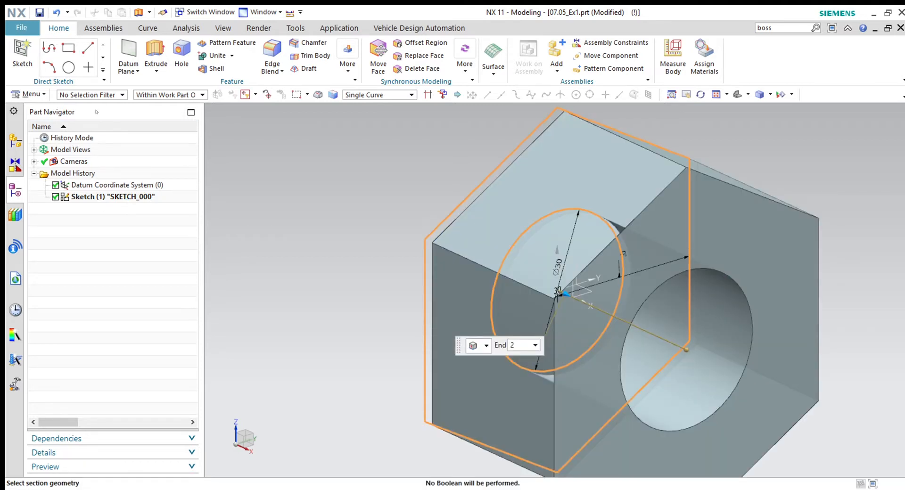
pyautogui.scroll(-1, 632, 283)
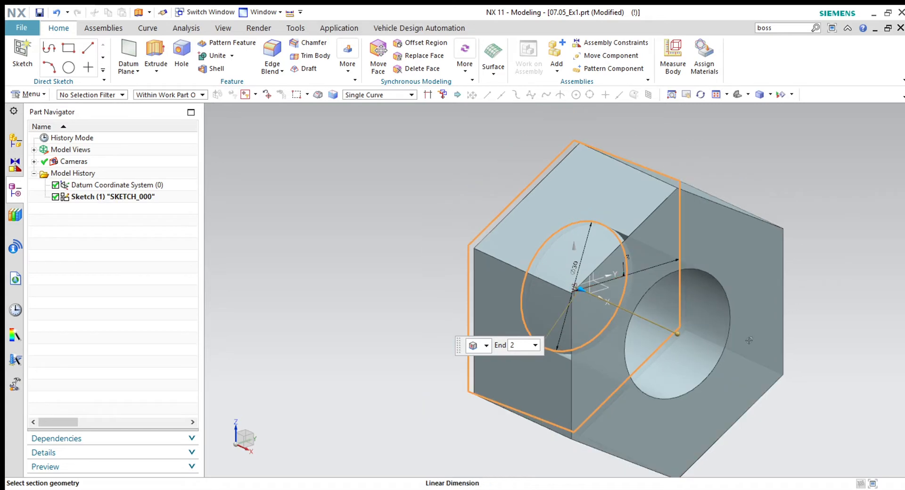
pyautogui.moveTo(825, 385); pyautogui.dragTo(796, 377, button='middle')
pyautogui.scroll(1, 419, 360)
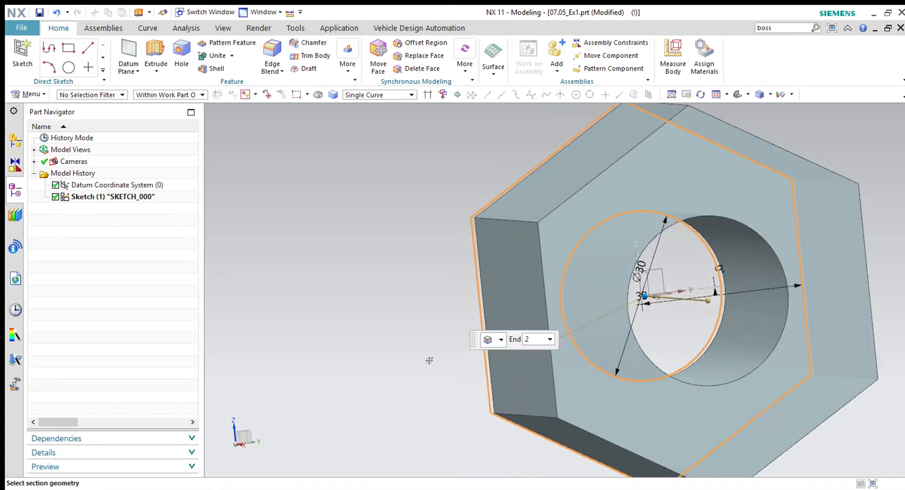
pyautogui.scroll(-1, 707, 356)
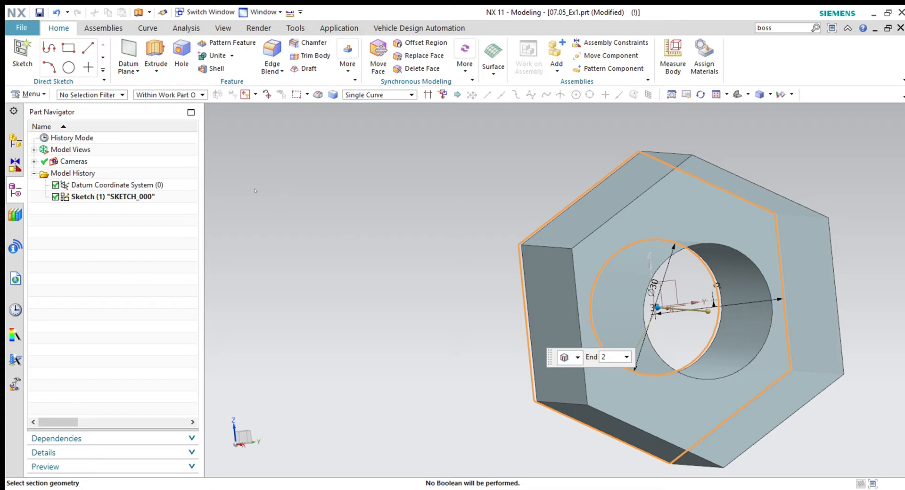
# Try extruding the section along the Z axis, in the sketch's own plane, with a start distance of 3.
pyautogui.middleClick(233, 192)
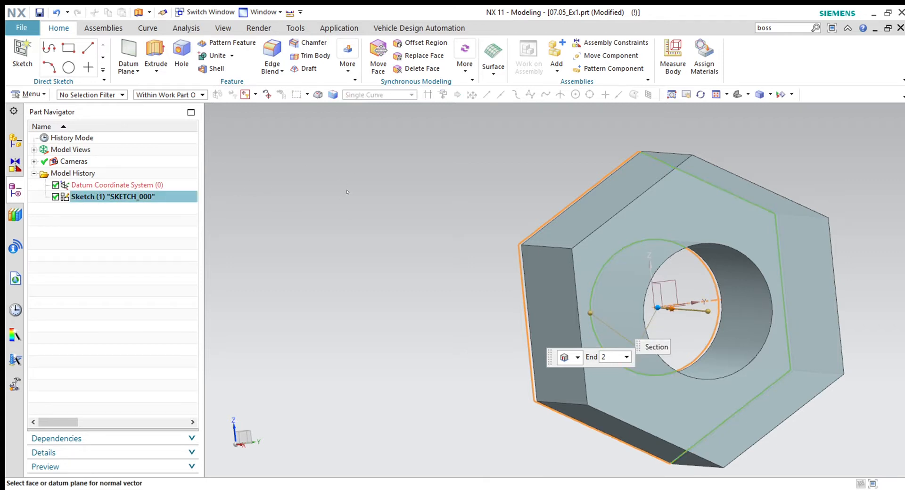
pyautogui.middleClick(332, 214)
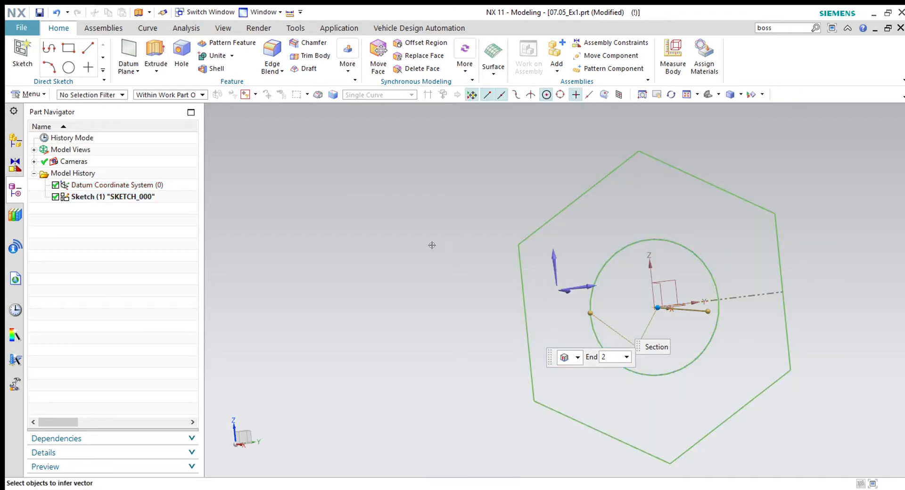
pyautogui.click(648, 273)
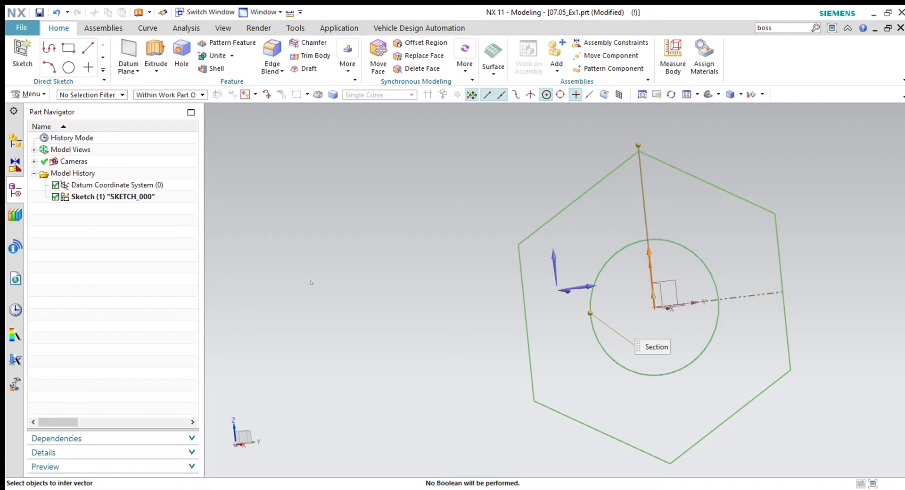
pyautogui.click(638, 145)
pyautogui.moveTo(638, 145); pyautogui.dragTo(646, 267)
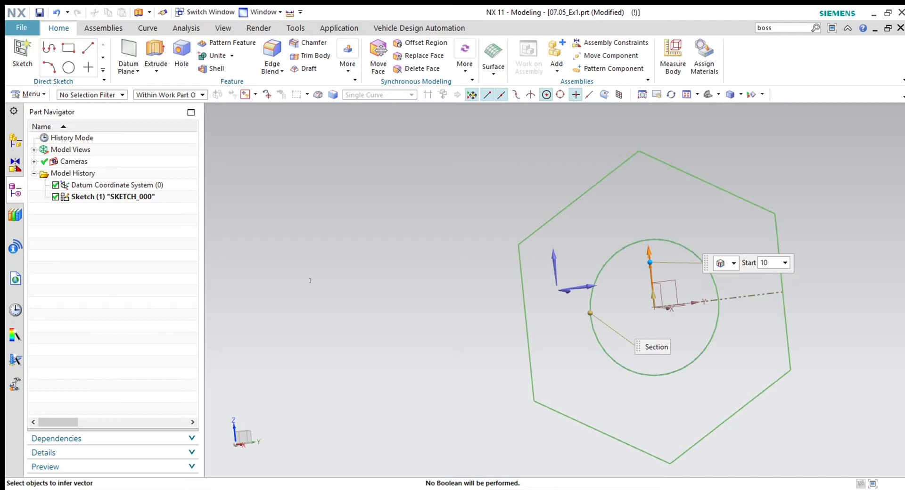
pyautogui.press('Tab')
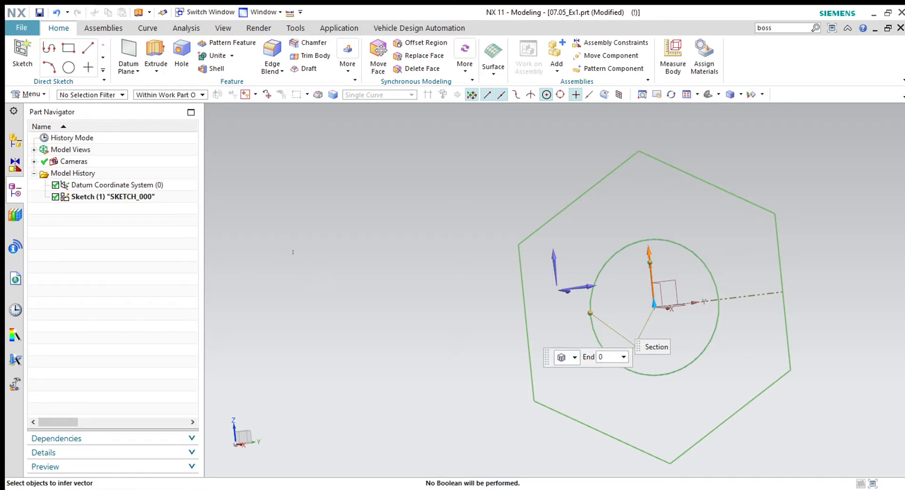
pyautogui.press('Tab')
pyautogui.write('3')
pyautogui.press('Return')
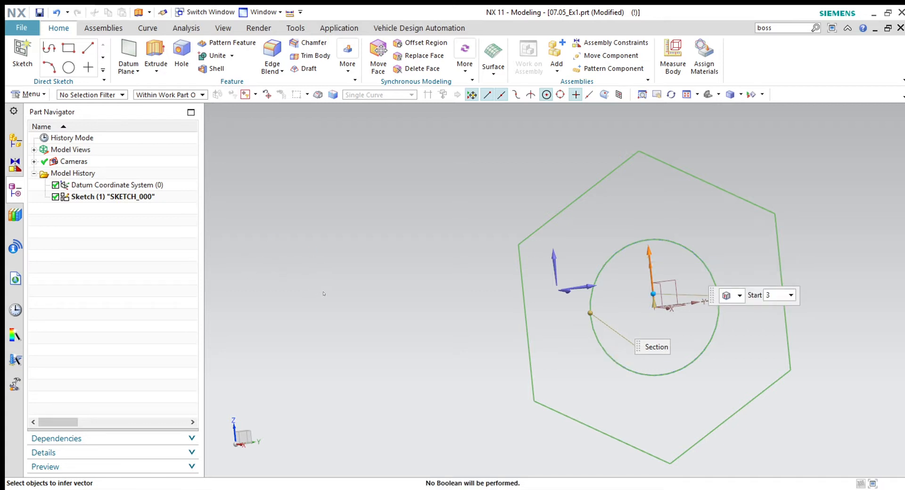
# Clear the extrusion section, select only the circle as the section, and cancel the extrusion.
pyautogui.click(271, 142)
pyautogui.keyDown('shift'); pyautogui.click(702, 267); pyautogui.keyUp('shift')
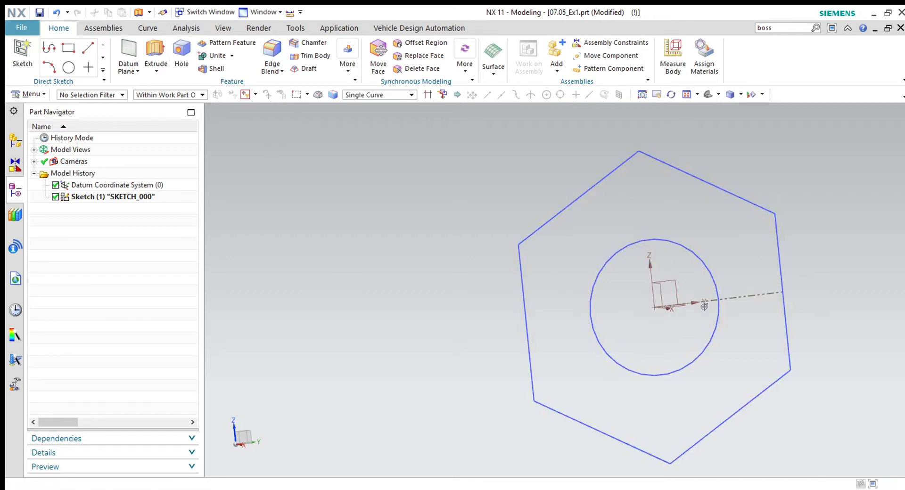
pyautogui.click(703, 267)
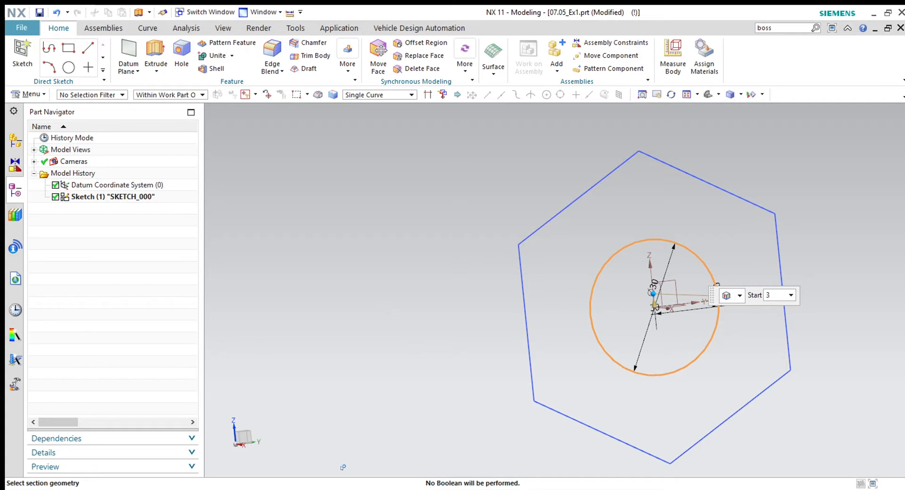
pyautogui.press('Escape')
# Draw a standalone 3D line from the origin obliquely out to a free point beyond the circle.
pyautogui.scroll(-3, 541, 390)
pyautogui.moveTo(541, 390); pyautogui.dragTo(448, 389, button='middle')
pyautogui.click(148, 28)
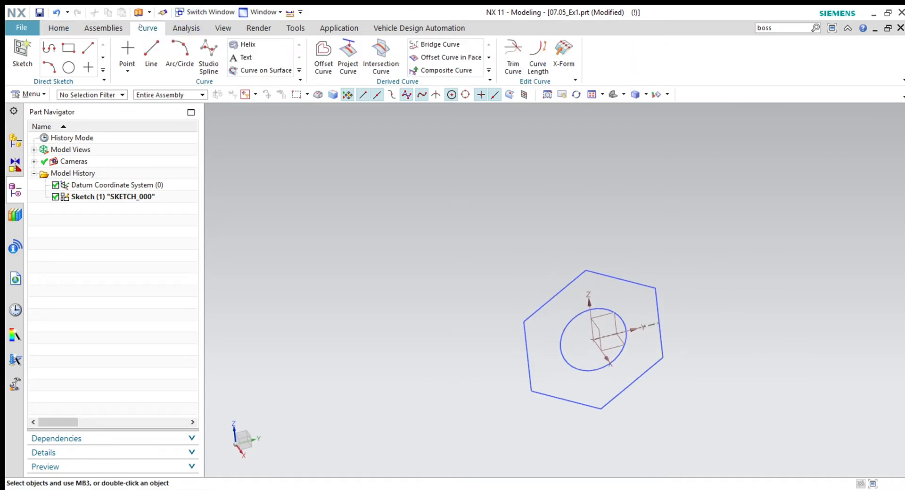
pyautogui.click(150, 56)
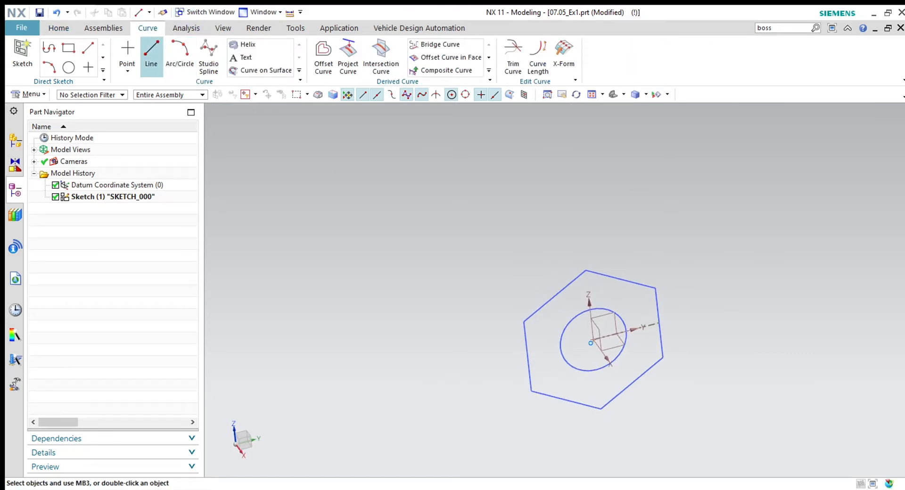
pyautogui.click(593, 339)
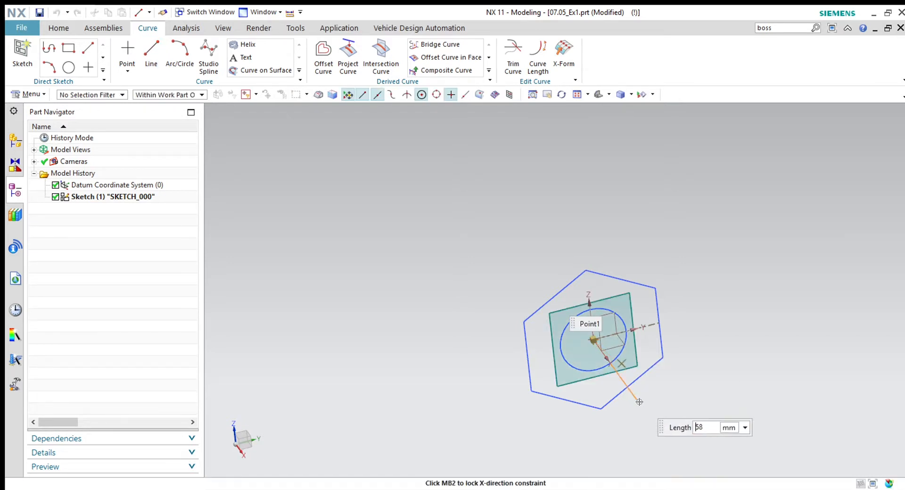
pyautogui.click(645, 350)
pyautogui.moveTo(618, 401)
pyautogui.mouseDown(button='middle')
pyautogui.moveTo(624, 418)
pyautogui.moveTo(606, 410)
pyautogui.mouseUp(button='middle')
pyautogui.middleClick(250, 318)
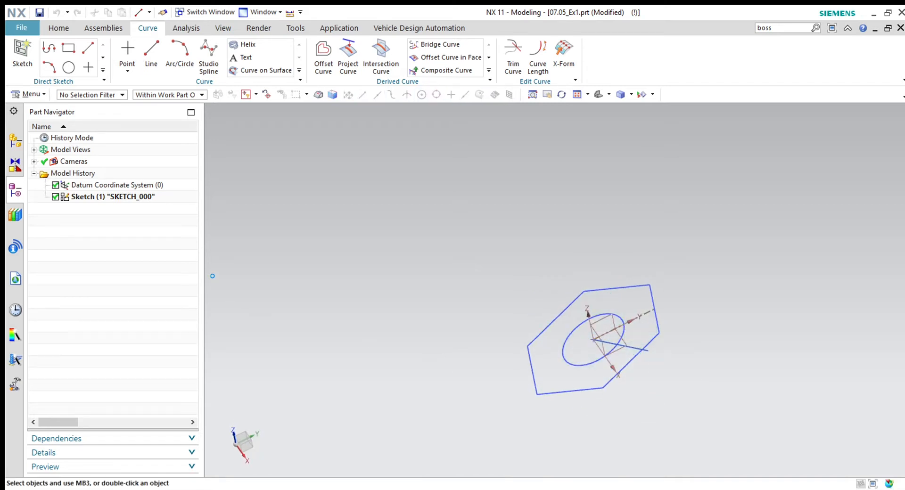
# Start an extrusion of the hexagon and circle sketch and set its direction along the standalone line.
pyautogui.click(50, 29)
pyautogui.click(156, 51)
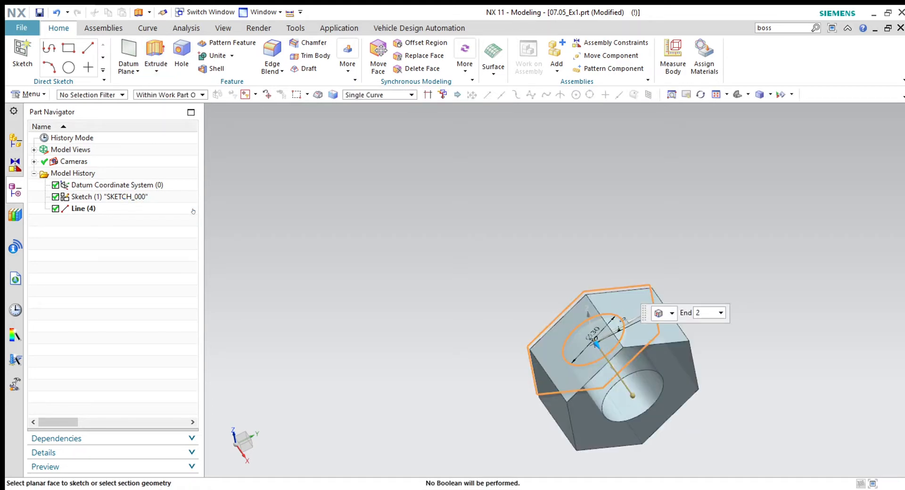
pyautogui.moveTo(501, 308); pyautogui.dragTo(492, 292, button='middle')
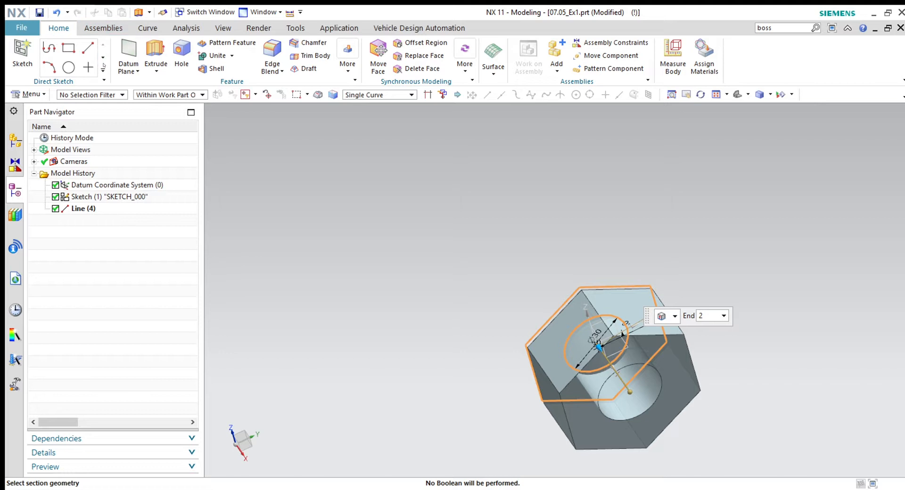
pyautogui.click(232, 194)
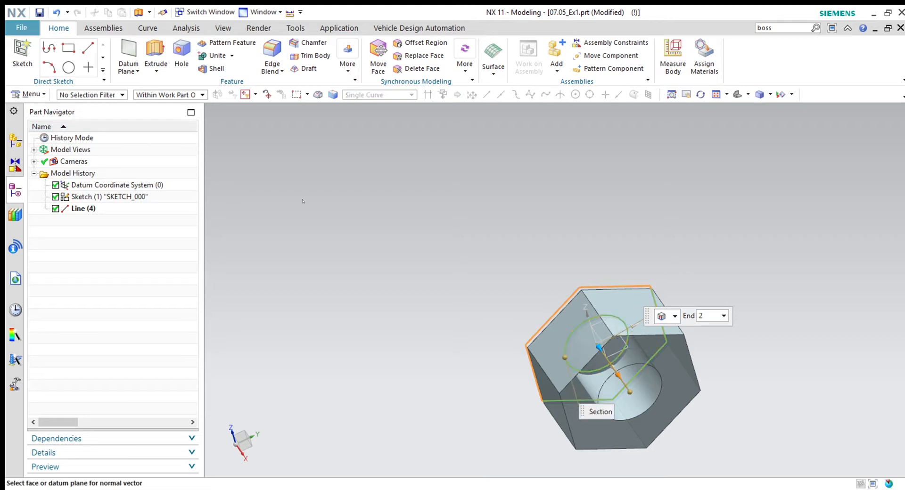
pyautogui.moveTo(766, 421); pyautogui.dragTo(665, 330, button='middle')
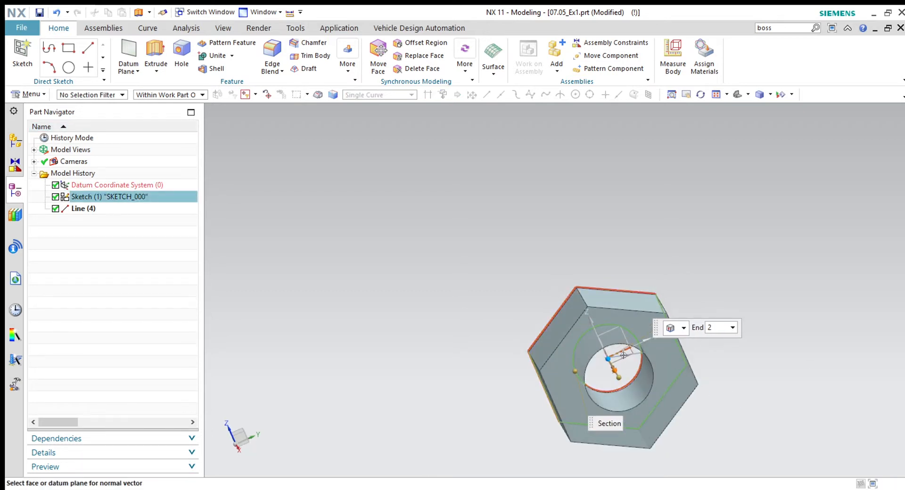
pyautogui.scroll(6, 636, 357)
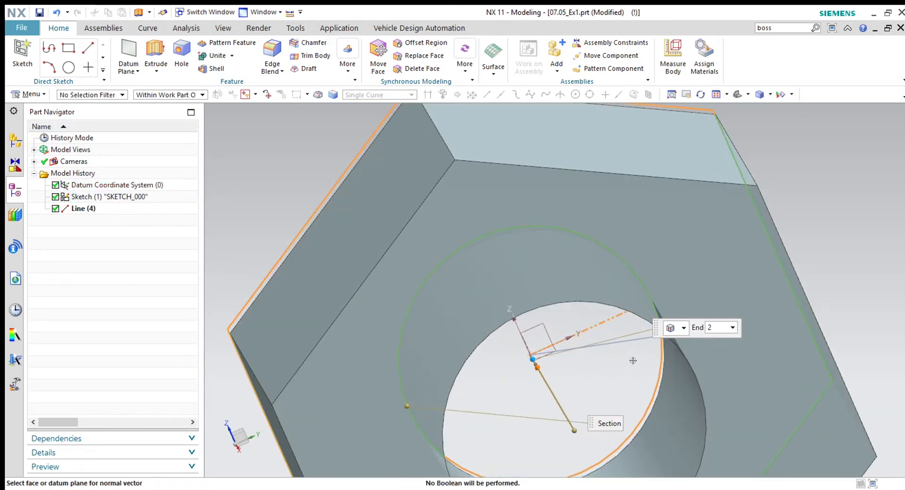
pyautogui.click(338, 218)
pyautogui.click(613, 345)
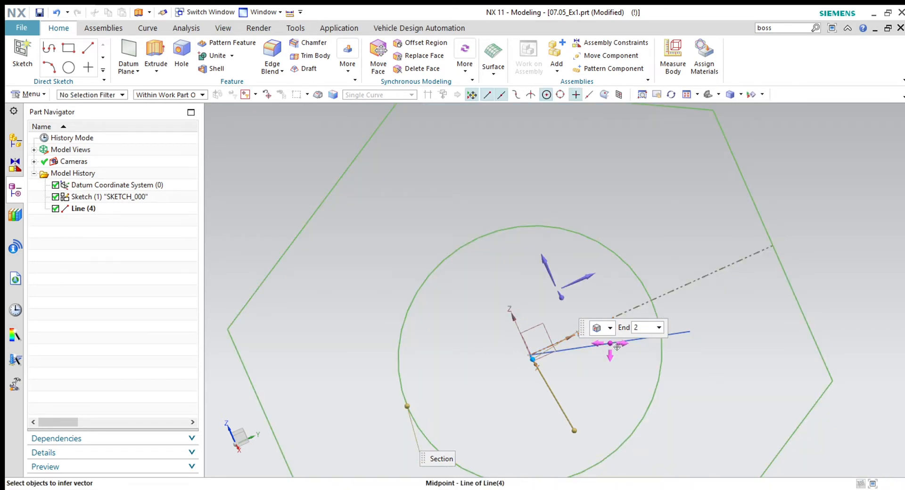
pyautogui.moveTo(634, 344)
pyautogui.mouseDown(button='middle')
pyautogui.moveTo(589, 337)
pyautogui.moveTo(532, 372)
pyautogui.moveTo(545, 390)
pyautogui.moveTo(549, 313)
pyautogui.moveTo(536, 354)
pyautogui.moveTo(537, 334)
pyautogui.moveTo(551, 361)
pyautogui.moveTo(537, 313)
pyautogui.moveTo(505, 334)
pyautogui.moveTo(486, 317)
pyautogui.moveTo(568, 341)
pyautogui.moveTo(612, 340)
pyautogui.moveTo(611, 331)
pyautogui.mouseUp(button='middle')
pyautogui.scroll(-5, 589, 336)
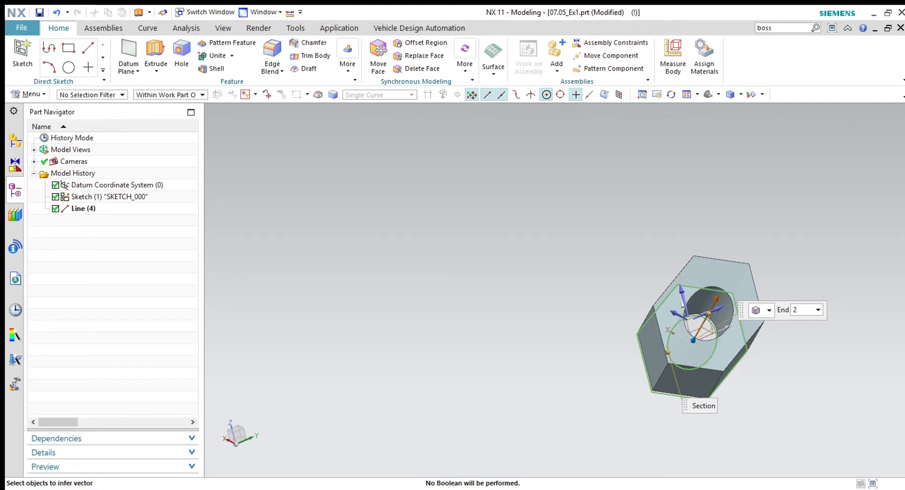
# Redirect the extrusion along the X axis and set its start distance to 25.4/2.
pyautogui.moveTo(530, 285); pyautogui.dragTo(514, 299, button='middle')
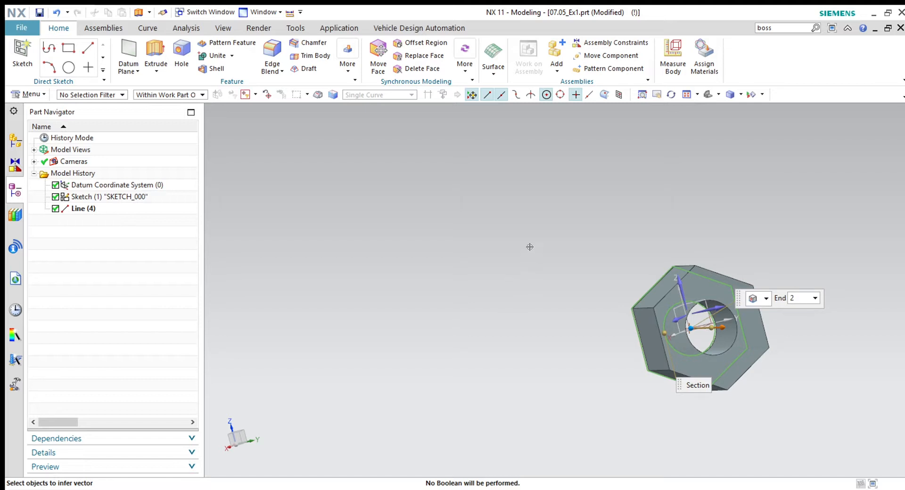
pyautogui.scroll(2, 715, 308)
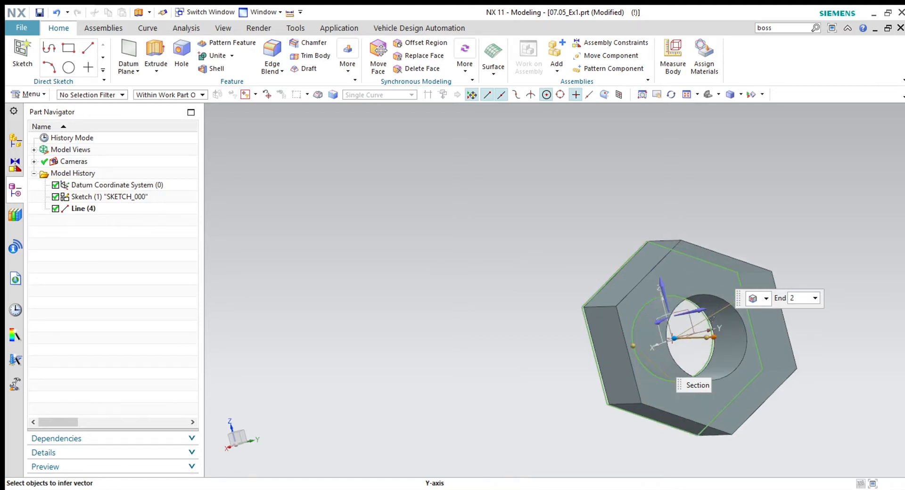
pyautogui.moveTo(478, 391)
pyautogui.mouseDown(button='middle')
pyautogui.moveTo(462, 401)
pyautogui.moveTo(468, 410)
pyautogui.moveTo(468, 402)
pyautogui.mouseUp(button='middle')
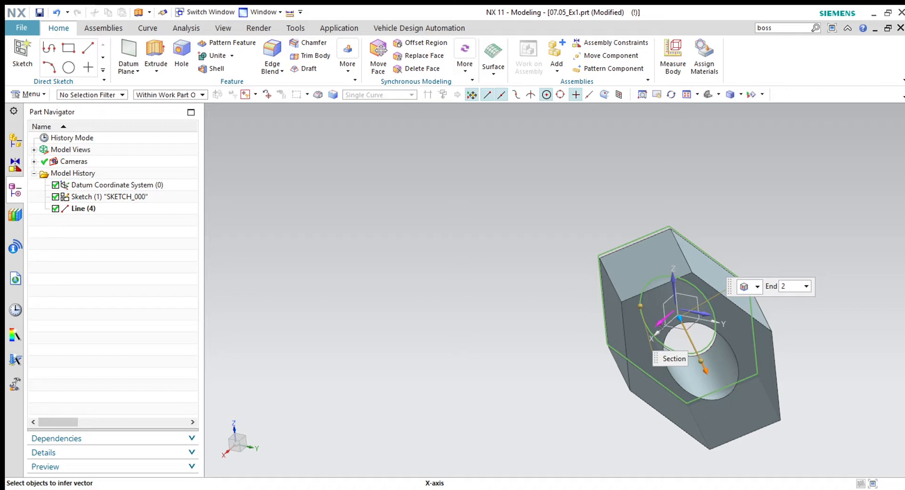
pyautogui.moveTo(439, 407); pyautogui.dragTo(469, 394, button='middle')
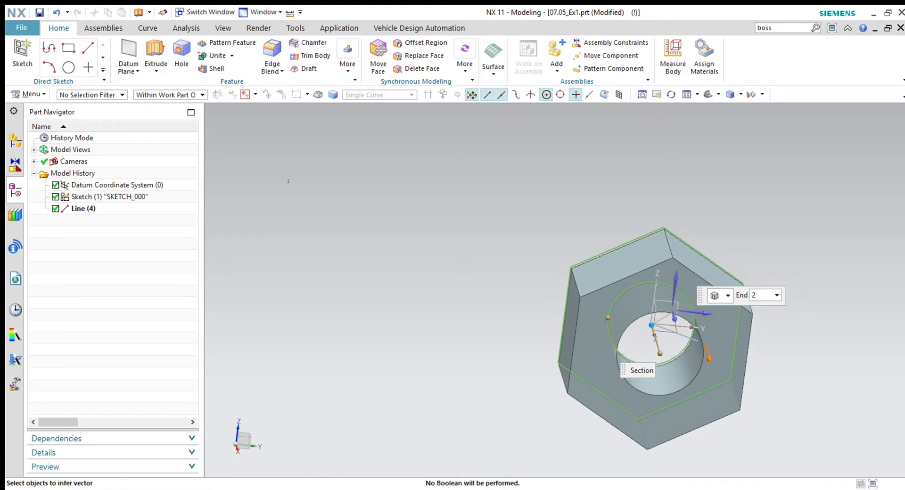
pyautogui.moveTo(296, 179); pyautogui.dragTo(269, 179)
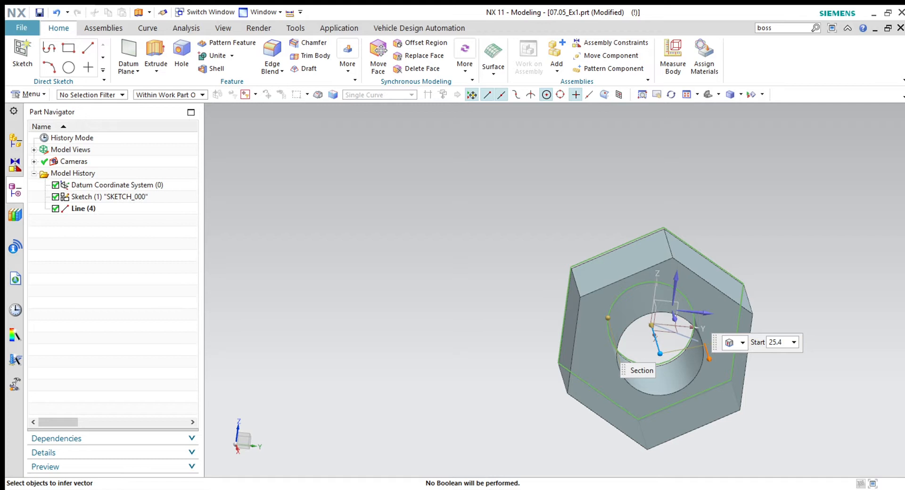
pyautogui.write('2')
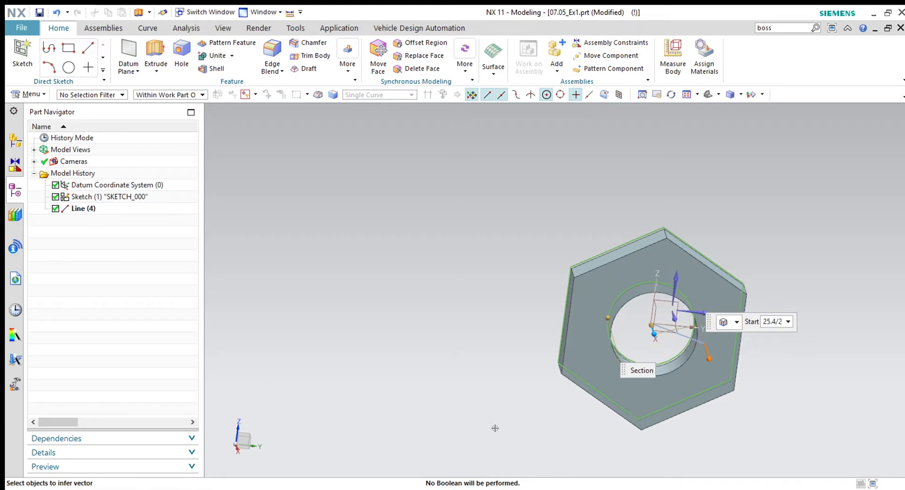
# Set the end distance to 0, and stretch the extrusion to both sides of the sketch plane with a start distance of 25.
pyautogui.moveTo(499, 380); pyautogui.dragTo(541, 416, button='middle')
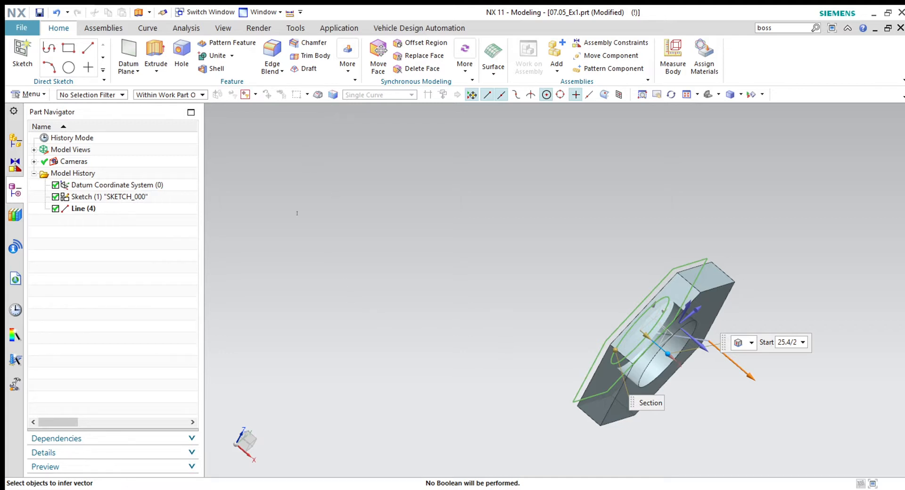
pyautogui.moveTo(292, 214); pyautogui.dragTo(212, 206)
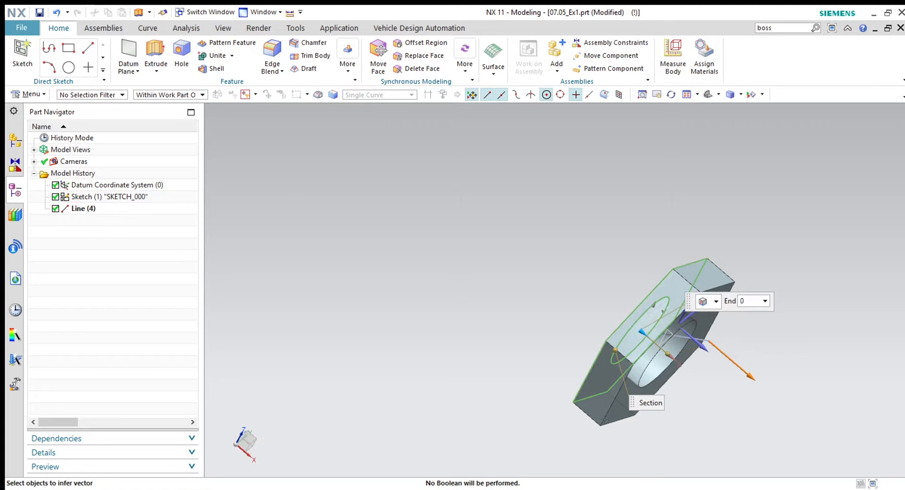
pyautogui.moveTo(643, 333); pyautogui.dragTo(597, 297)
pyautogui.moveTo(671, 358); pyautogui.dragTo(703, 377)
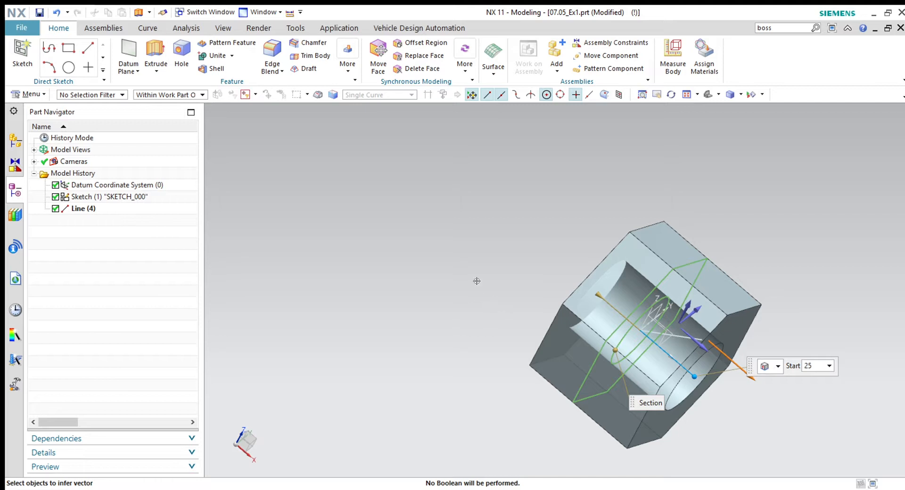
pyautogui.click(287, 16)
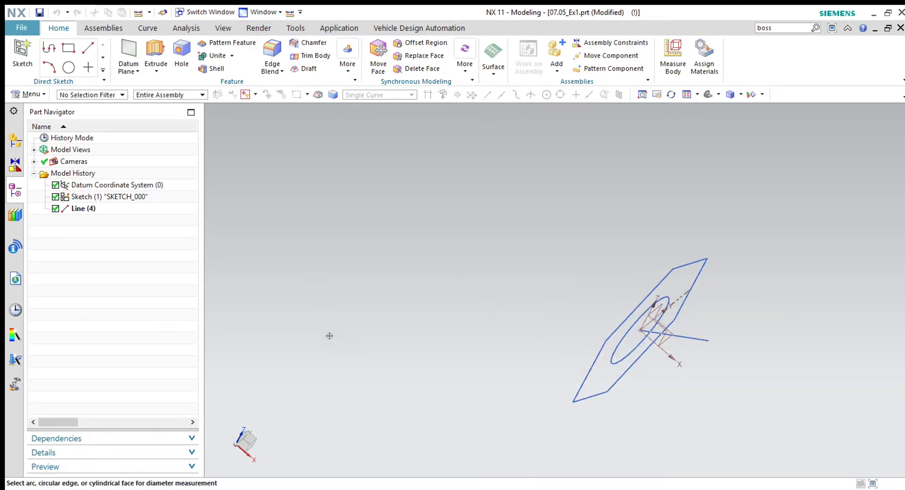
pyautogui.middleClick(345, 289)
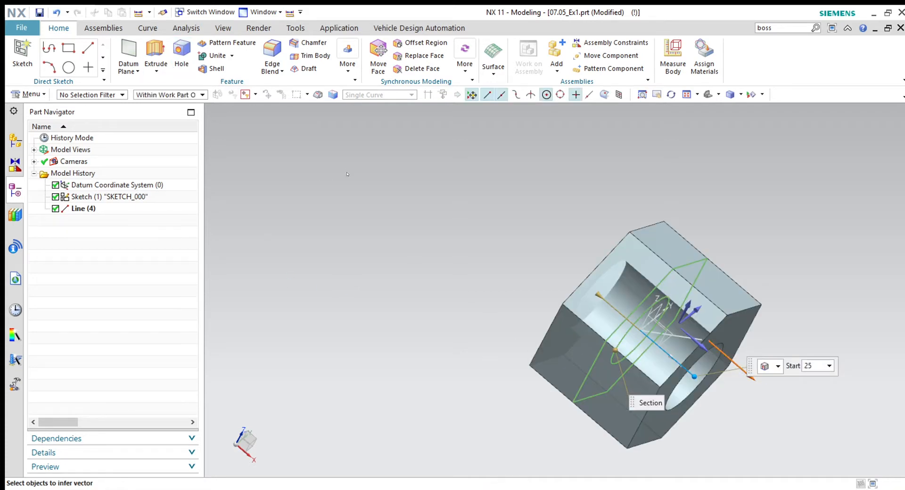
pyautogui.middleClick(372, 197)
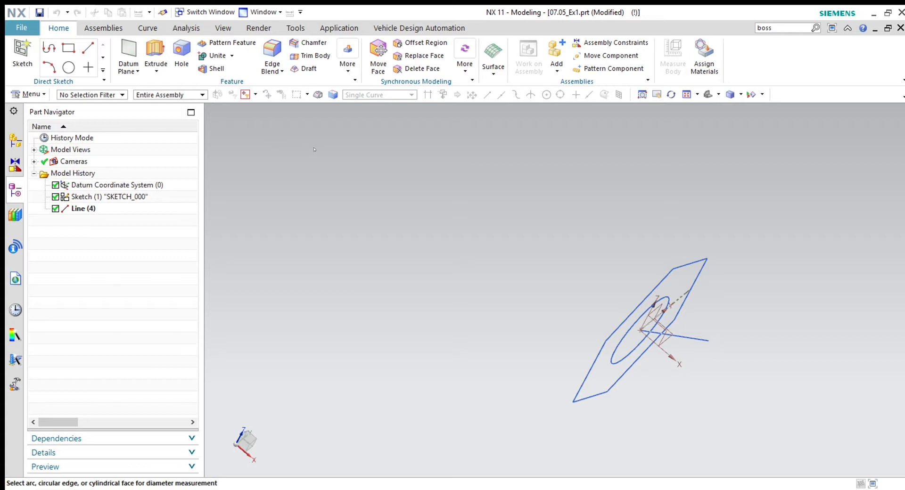
pyautogui.press('x')
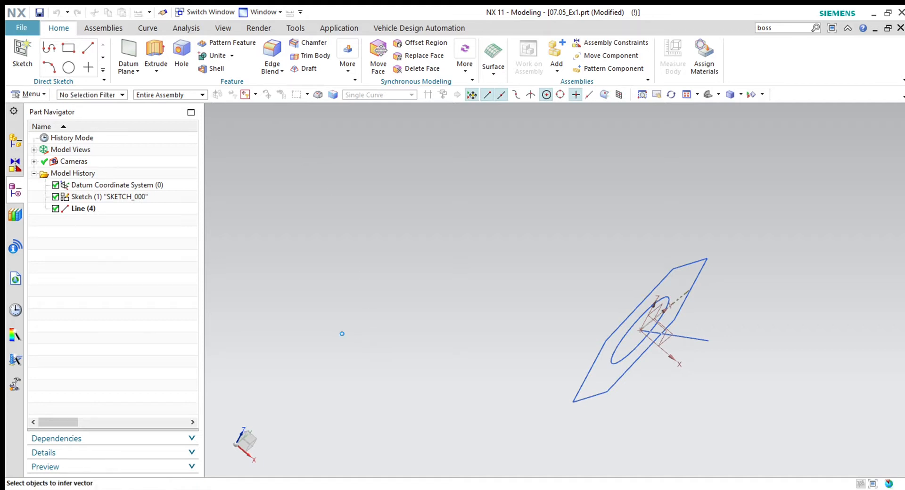
# Check the extrusion preview from several angles and create the hollow hexagonal body.
pyautogui.scroll(-3, 596, 228)
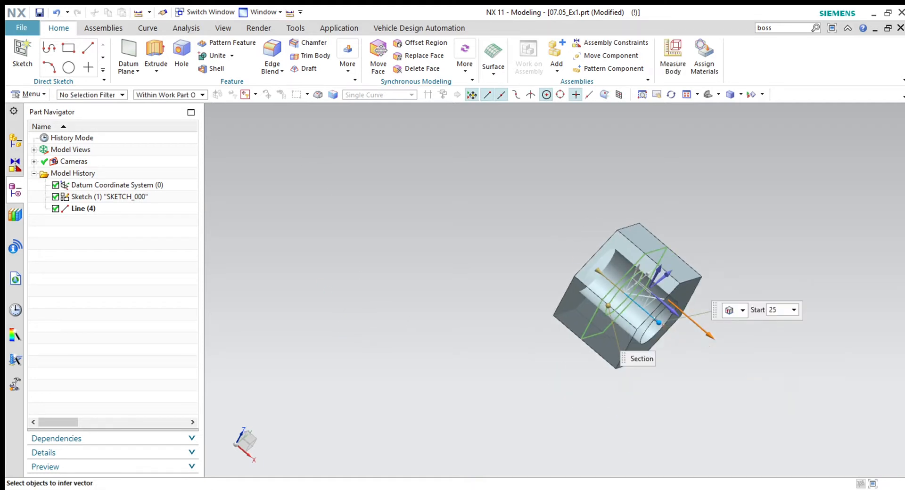
pyautogui.moveTo(527, 398); pyautogui.dragTo(477, 353, button='middle')
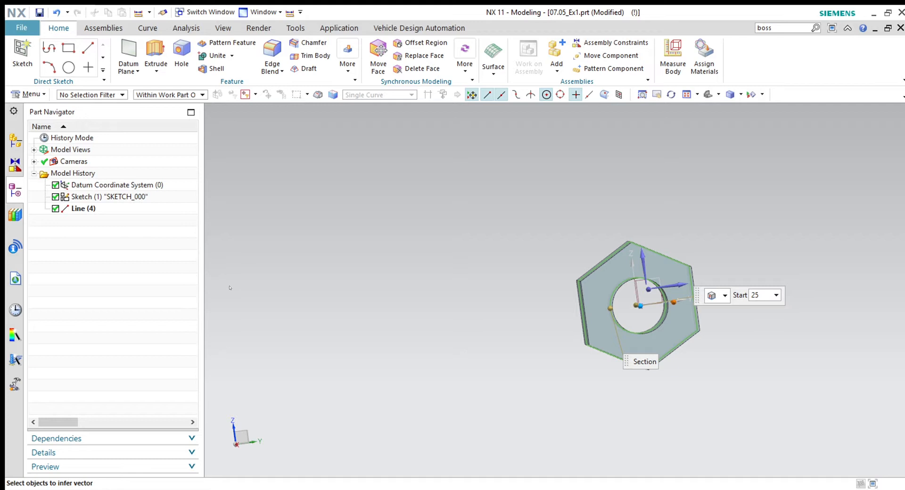
pyautogui.click(290, 300)
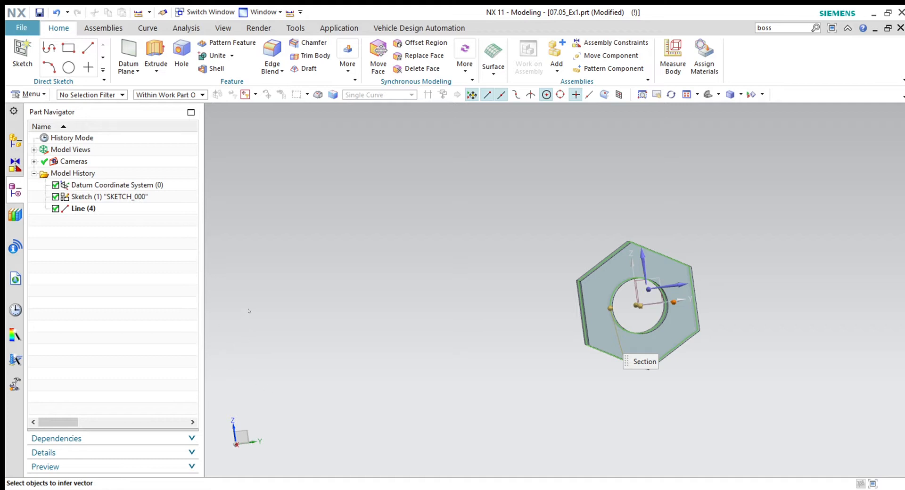
pyautogui.moveTo(463, 330)
pyautogui.mouseDown(button='middle')
pyautogui.moveTo(509, 317)
pyautogui.moveTo(507, 334)
pyautogui.moveTo(455, 334)
pyautogui.mouseUp(button='middle')
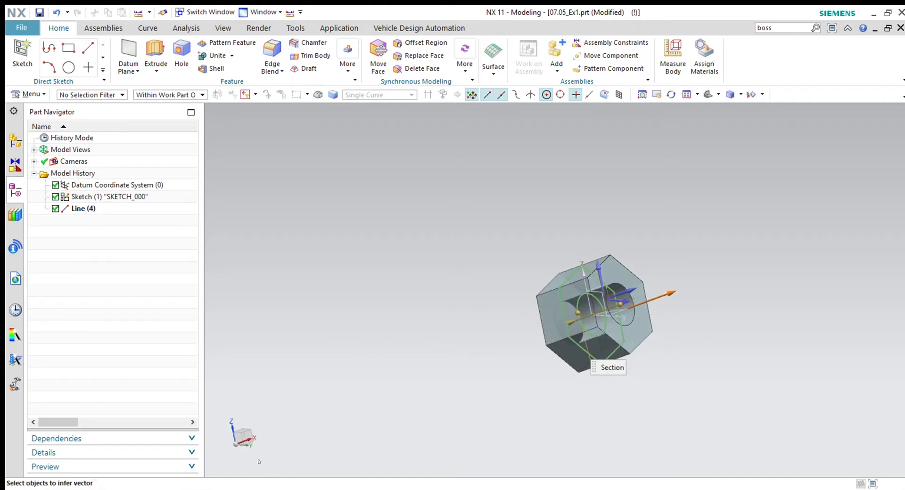
pyautogui.middleClick(481, 383)
pyautogui.moveTo(481, 383); pyautogui.dragTo(419, 389, button='middle')
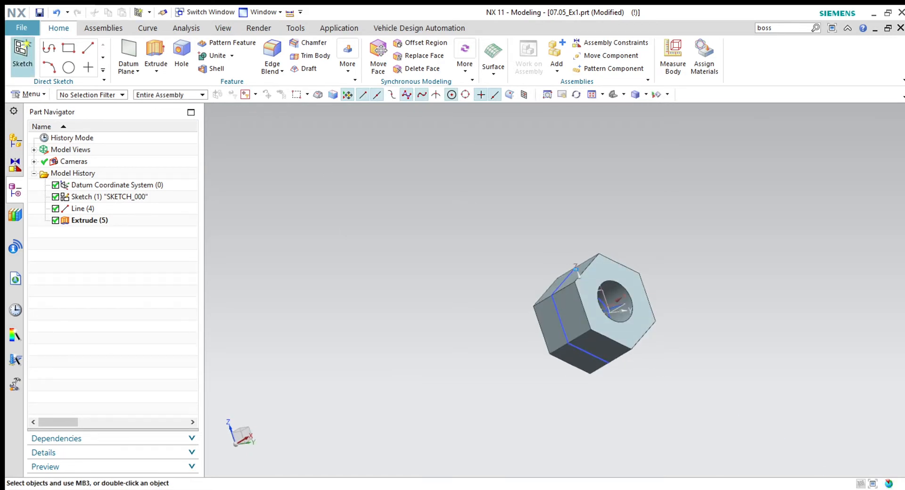
# Create a new sketch on one of the flat outer side faces of the hexagonal body.
pyautogui.click(22, 54)
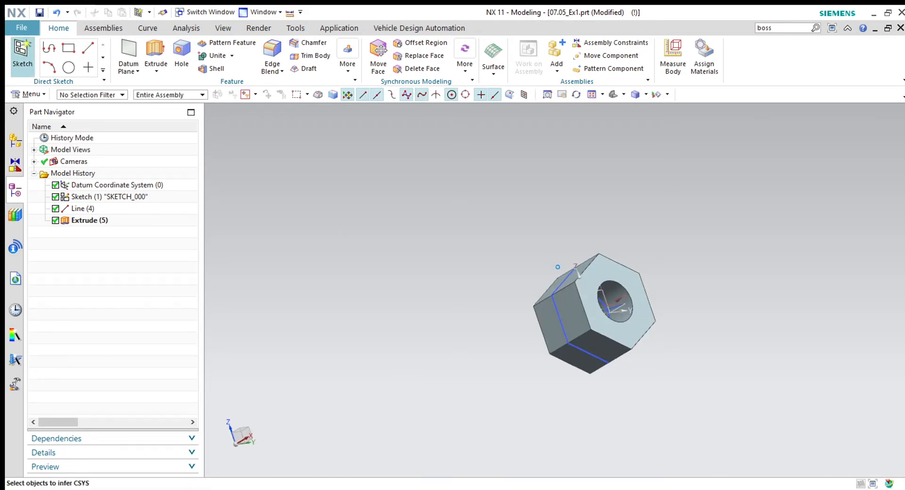
pyautogui.click(547, 332)
pyautogui.middleClick(281, 250)
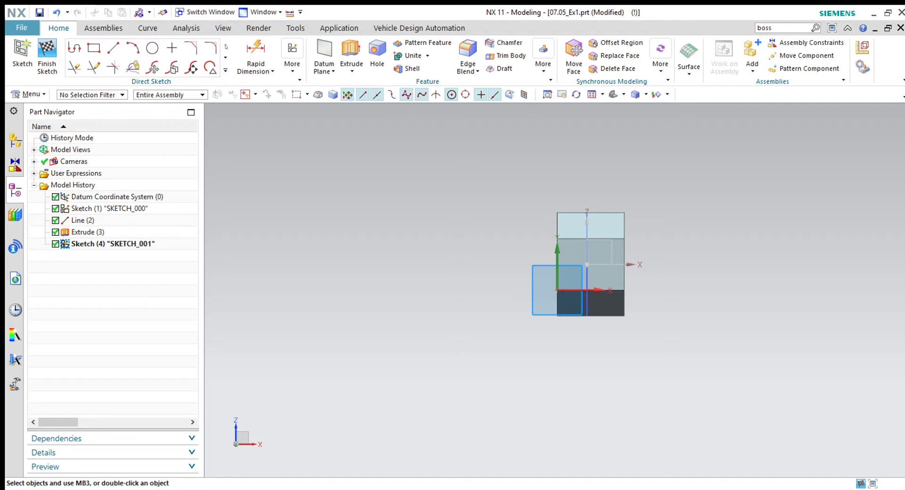
# Draw a circle of diameter 10 centred on the side face in line with the datum origin, and finish the sketch.
pyautogui.click(152, 48)
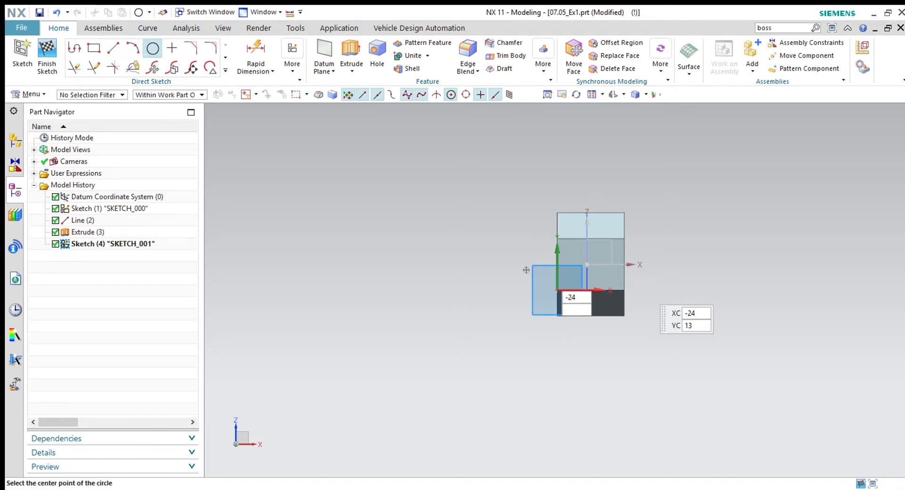
pyautogui.click(587, 264)
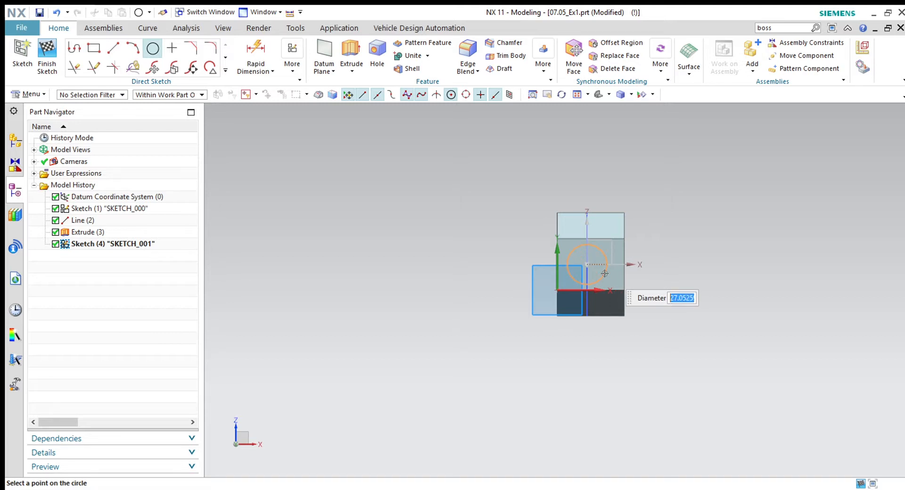
pyautogui.scroll(4, 605, 275)
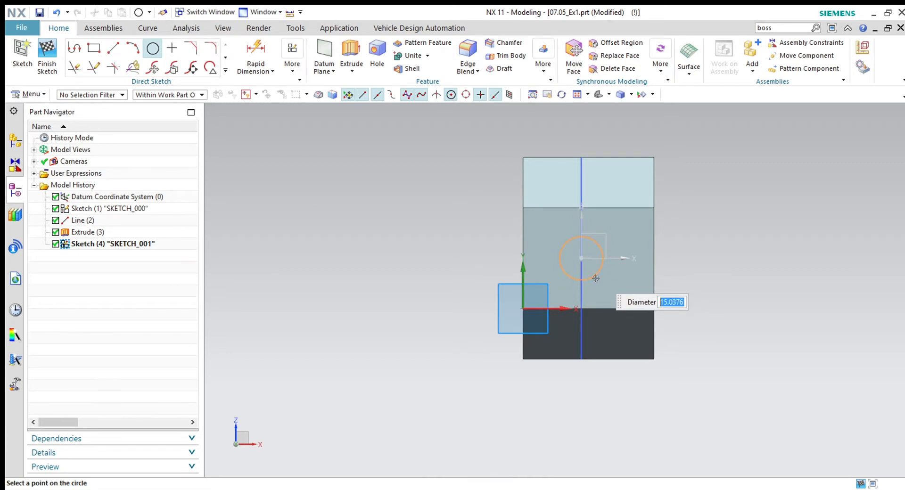
pyautogui.write('10')
pyautogui.press('Return')
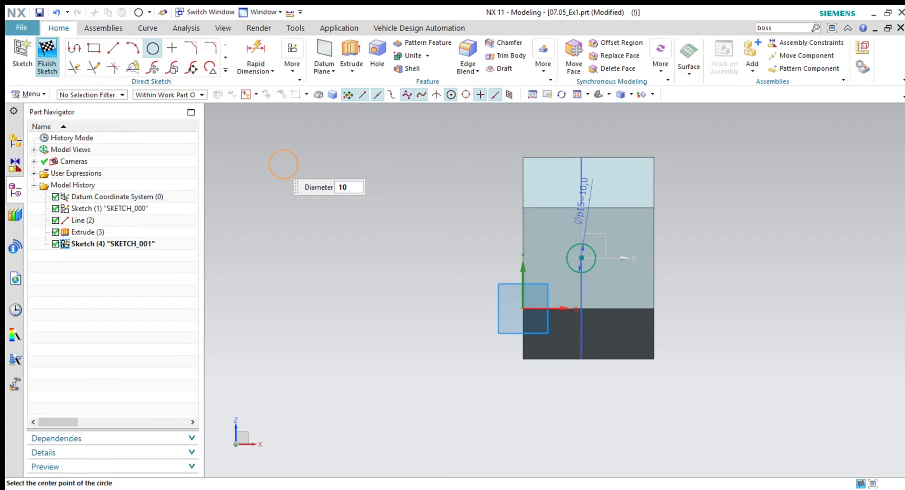
pyautogui.click(46, 58)
# Extrude the side-face circle through the whole hexagonal body, projecting beyond both sides with an end distance of 9, and subtract it.
pyautogui.moveTo(404, 282)
pyautogui.mouseDown(button='middle')
pyautogui.moveTo(440, 307)
pyautogui.moveTo(400, 330)
pyautogui.mouseUp(button='middle')
pyautogui.click(150, 53)
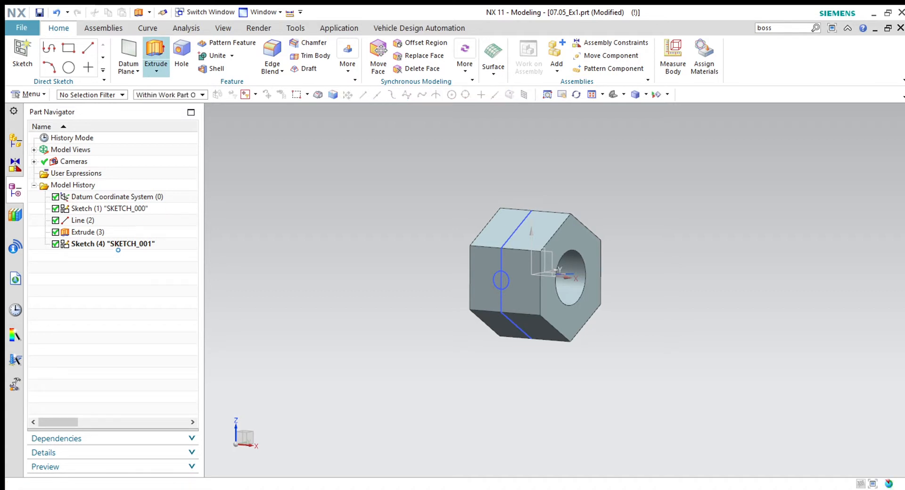
pyautogui.moveTo(575, 451); pyautogui.dragTo(523, 443, button='middle')
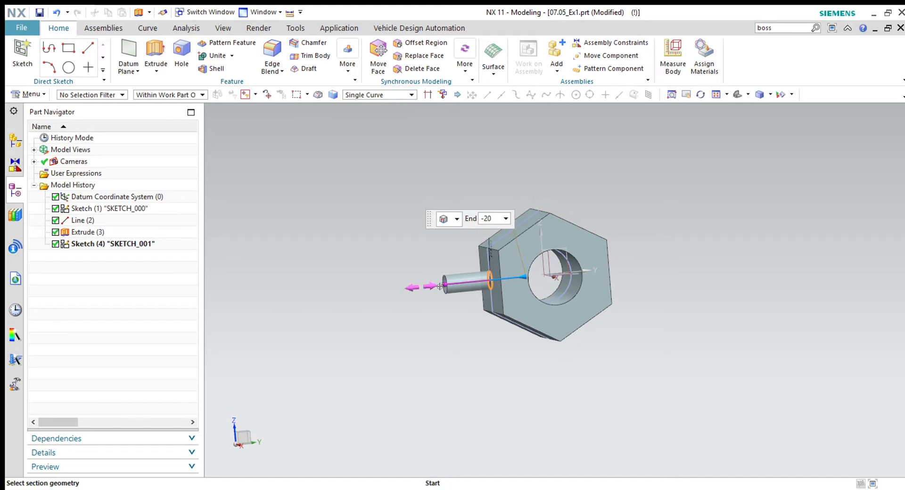
pyautogui.moveTo(440, 286); pyautogui.dragTo(608, 271)
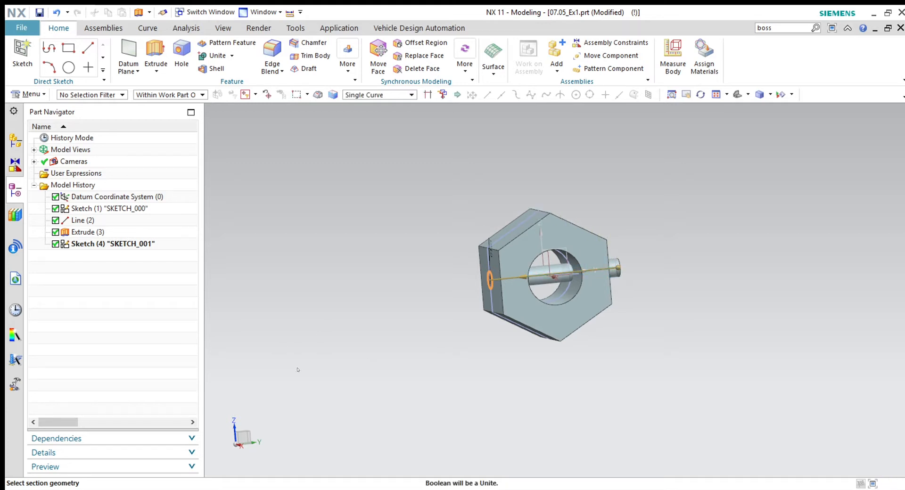
pyautogui.moveTo(584, 421); pyautogui.dragTo(561, 401, button='middle')
pyautogui.moveTo(527, 279); pyautogui.dragTo(471, 287)
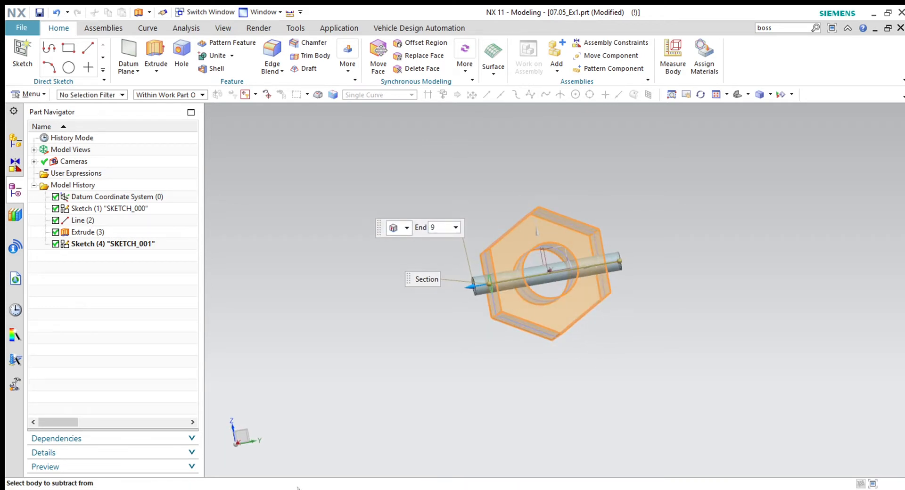
pyautogui.middleClick(469, 418)
pyautogui.moveTo(470, 417); pyautogui.dragTo(495, 392, button='middle')
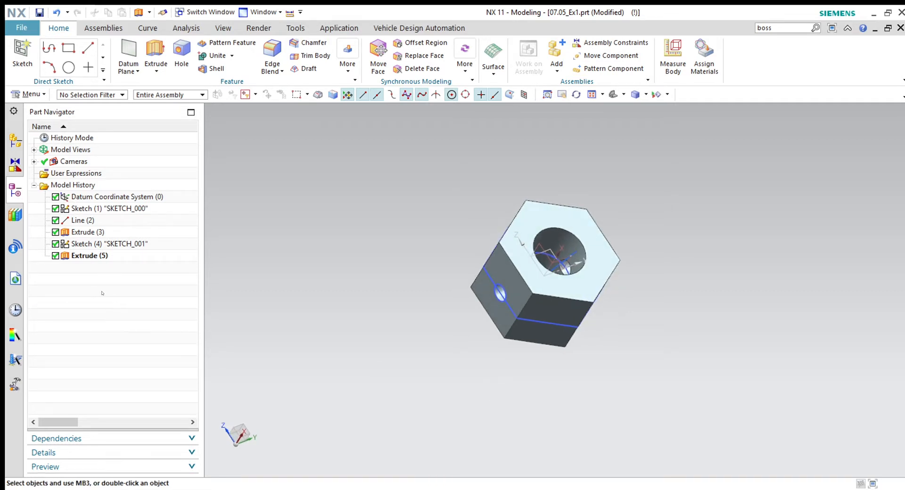
# Edit the cross extrusion so that it is united with the hexagonal body as a pin protruding on both sides.
pyautogui.click(86, 256)
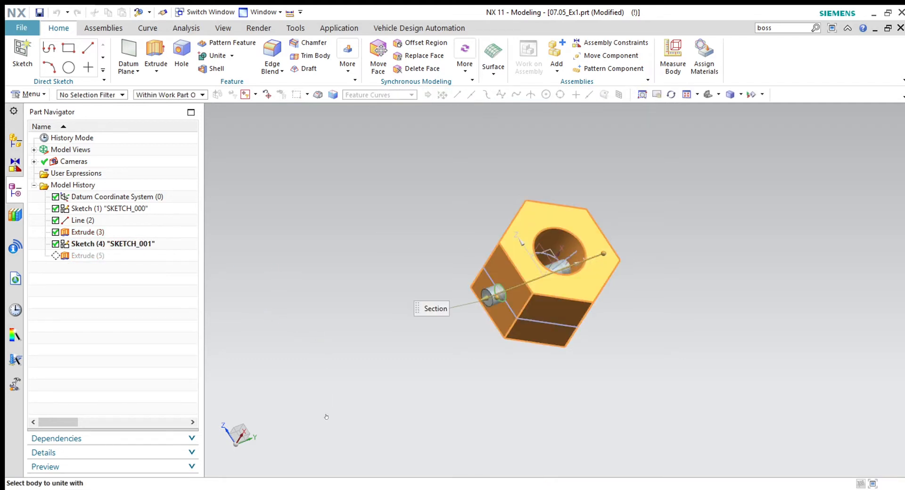
pyautogui.click(316, 463)
pyautogui.moveTo(386, 390); pyautogui.dragTo(371, 400, button='middle')
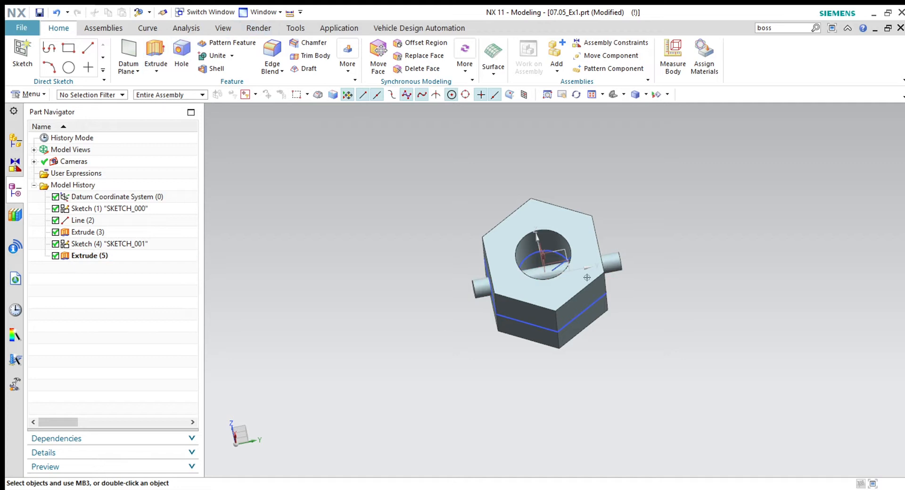
# Edit the cross extrusion to leave it as a separate body without a Boolean operation, and check it on the model.
pyautogui.click(90, 257)
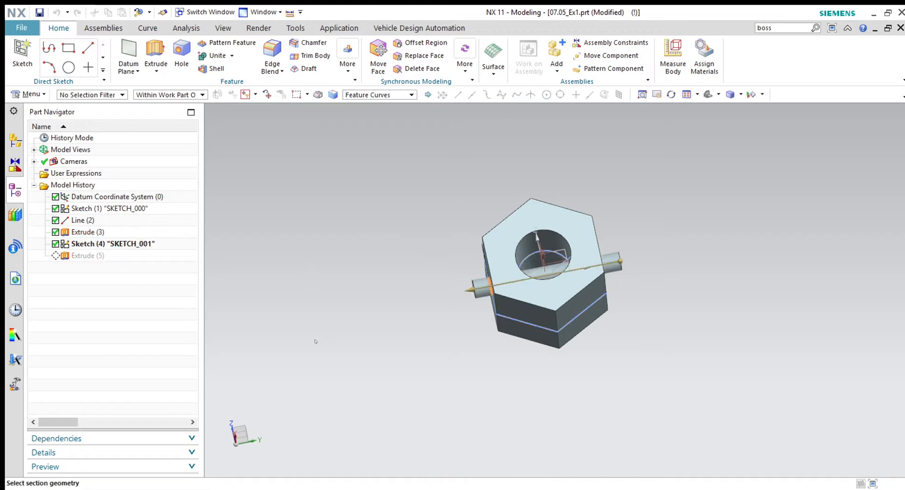
pyautogui.click(310, 462)
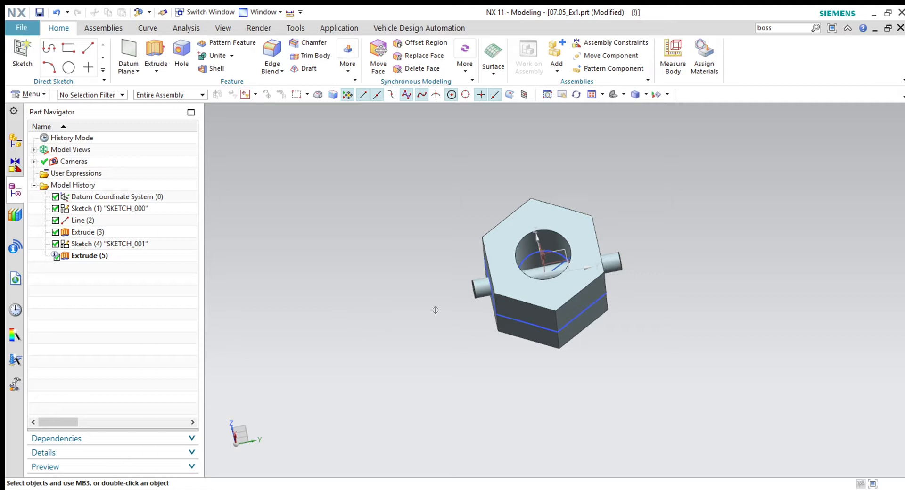
pyautogui.moveTo(434, 387); pyautogui.dragTo(460, 384, button='middle')
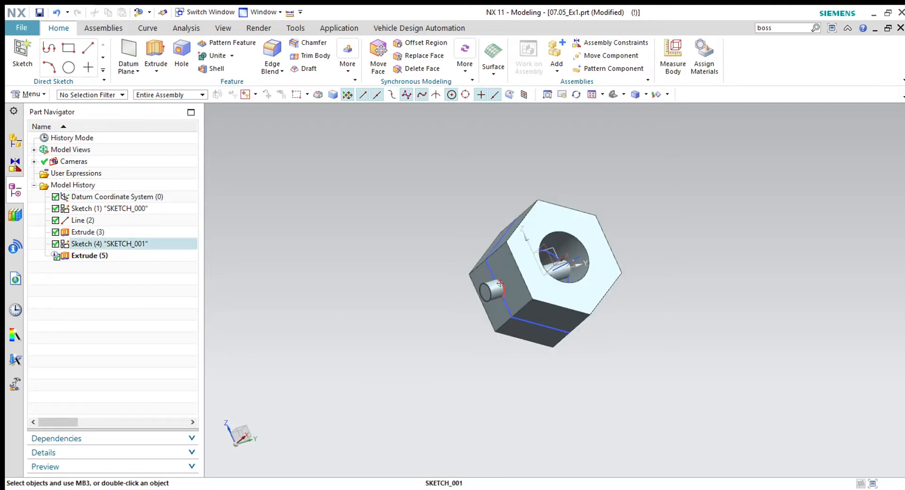
pyautogui.click(485, 296)
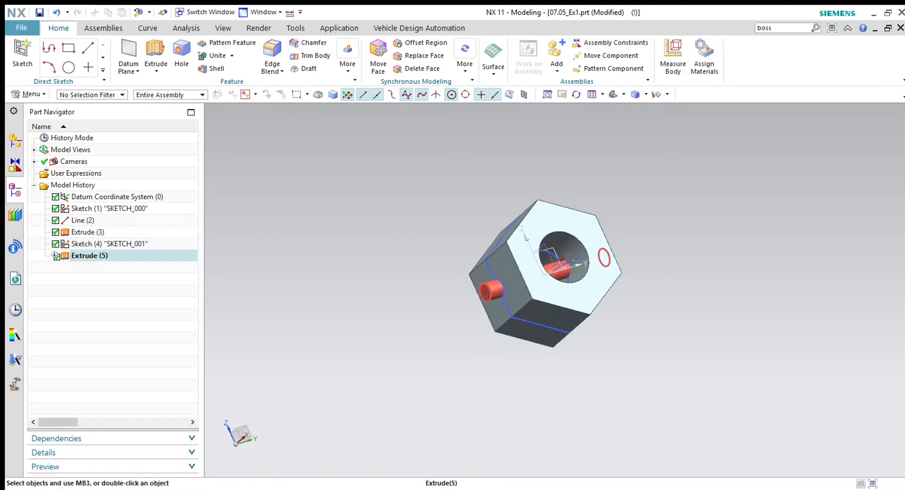
pyautogui.press('Escape')
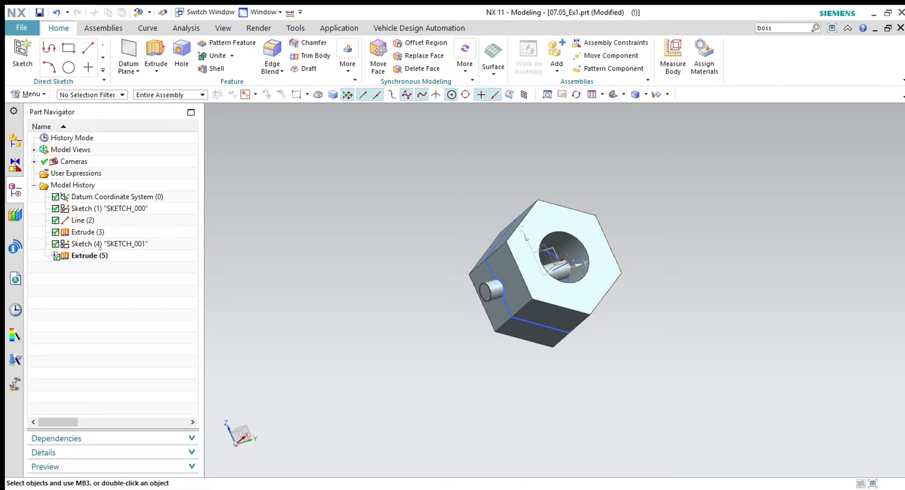
pyautogui.doubleClick(94, 256)
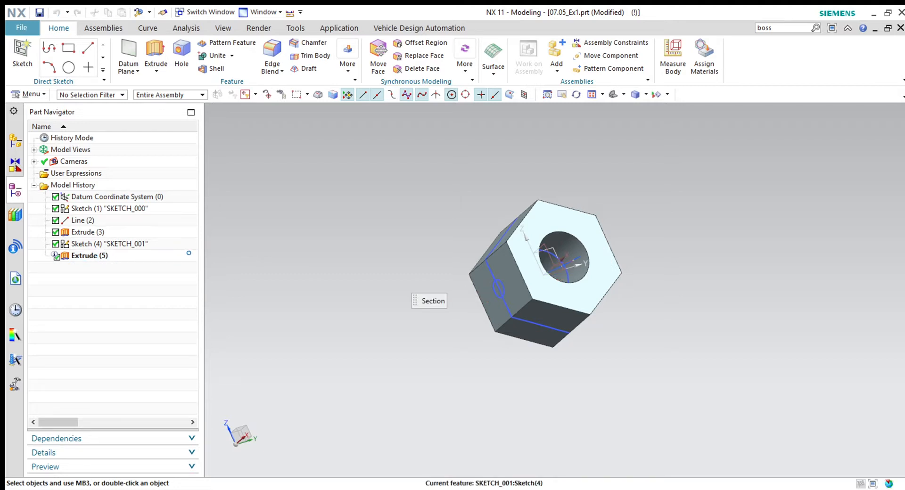
pyautogui.click(344, 471)
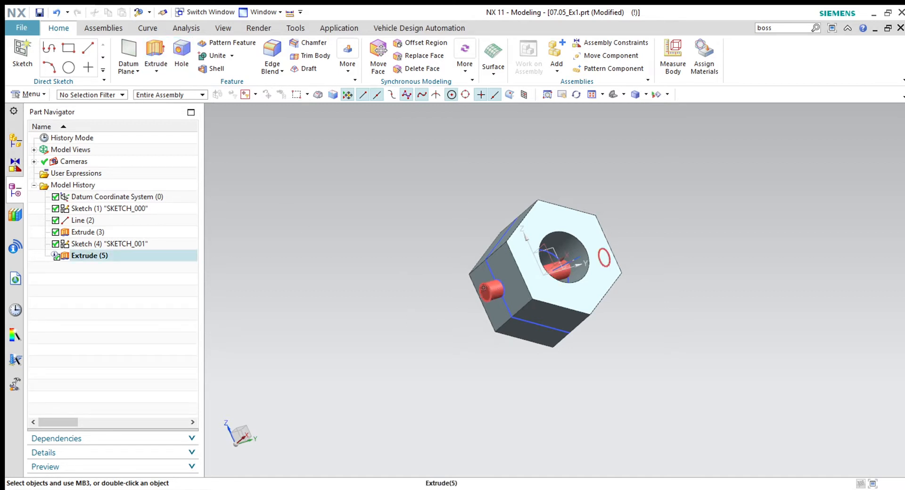
# Start a Hole feature on the hexagonal end face and place its centre point near the corner at the sketch origin.
pyautogui.click(181, 57)
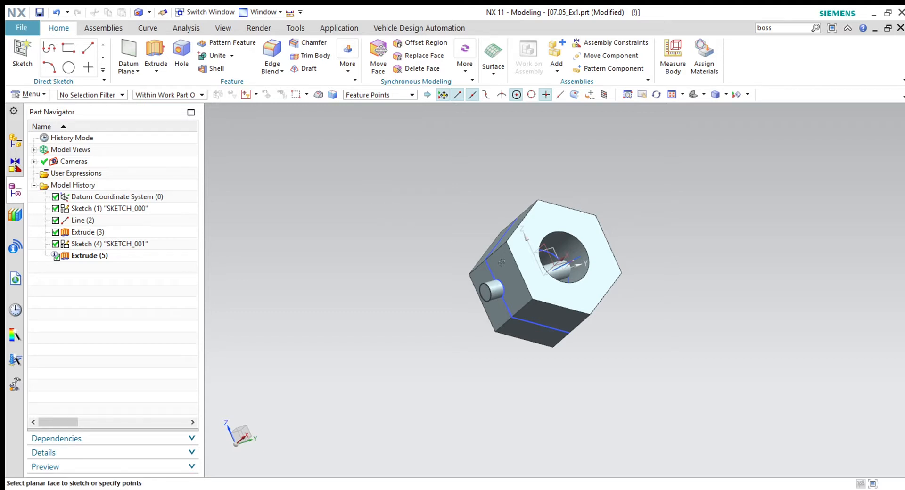
pyautogui.click(520, 257)
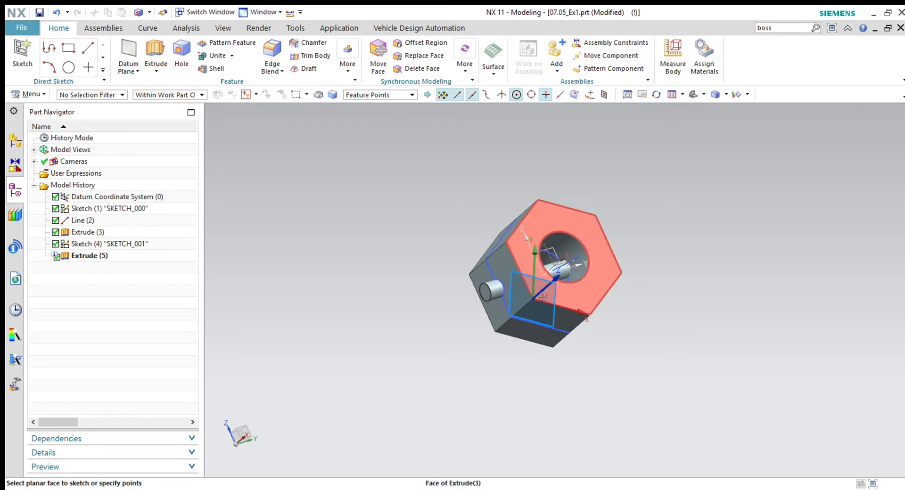
pyautogui.click(542, 298)
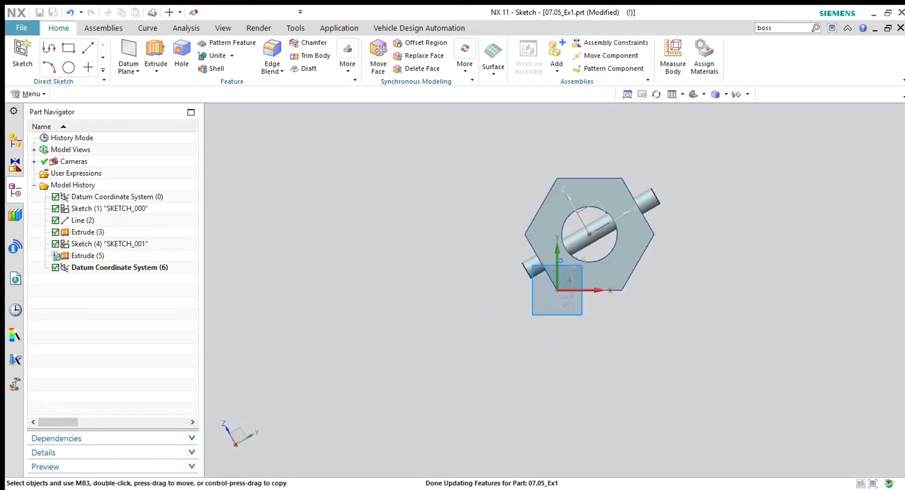
# Set the hole point's vertical distance from the hexagon's lower edge to 10 and change it to 20, moving the dimension clear of the edge.
pyautogui.scroll(6, 568, 281)
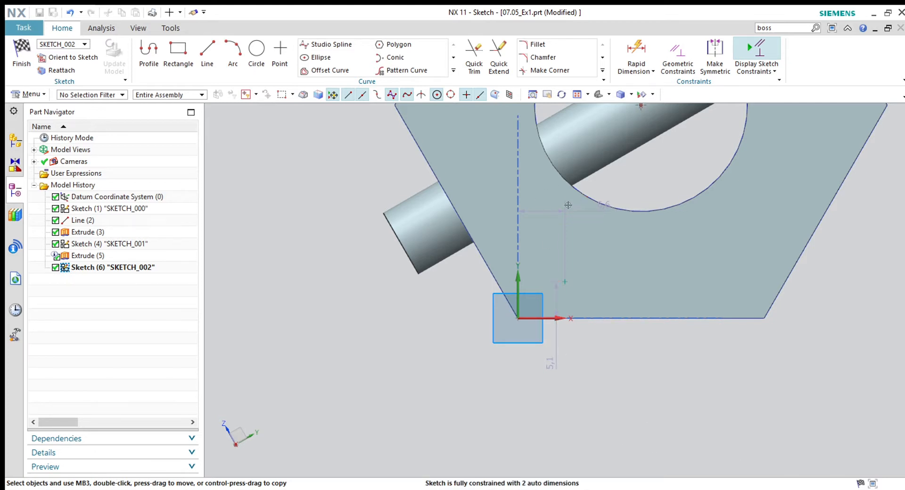
pyautogui.doubleClick(553, 352)
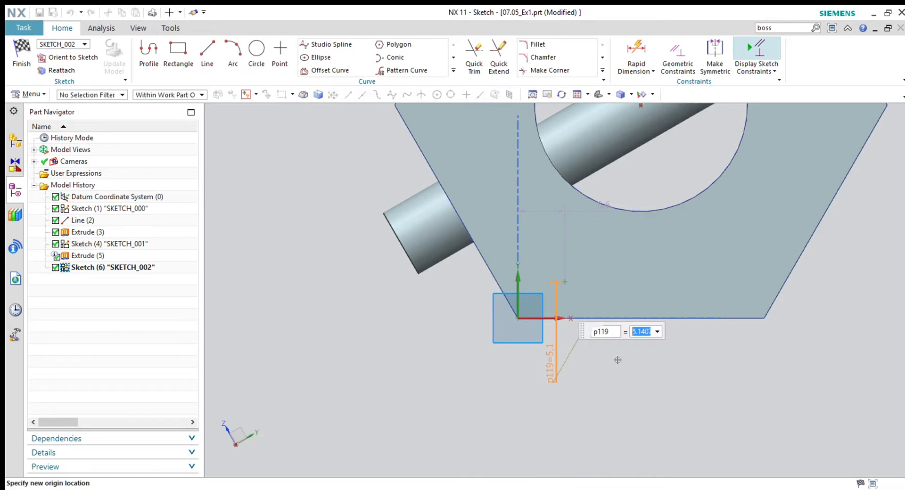
pyautogui.write('10')
pyautogui.press('Return')
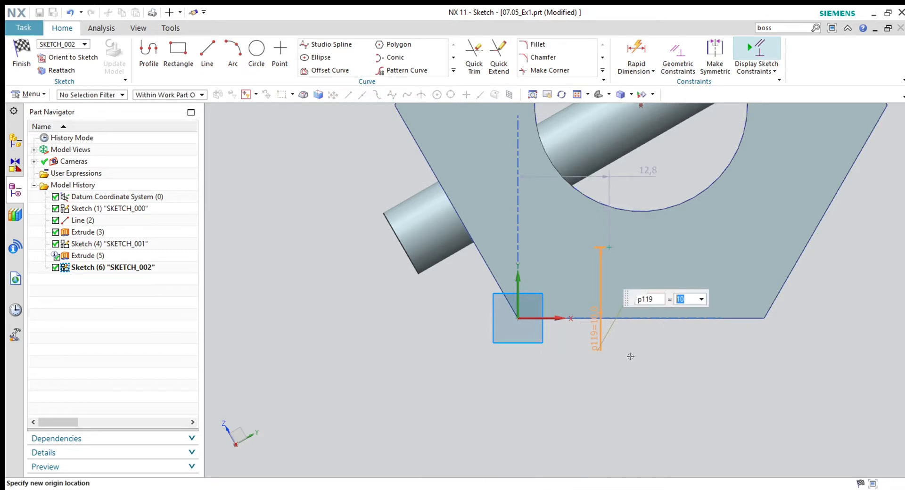
pyautogui.write('20')
pyautogui.press('Return')
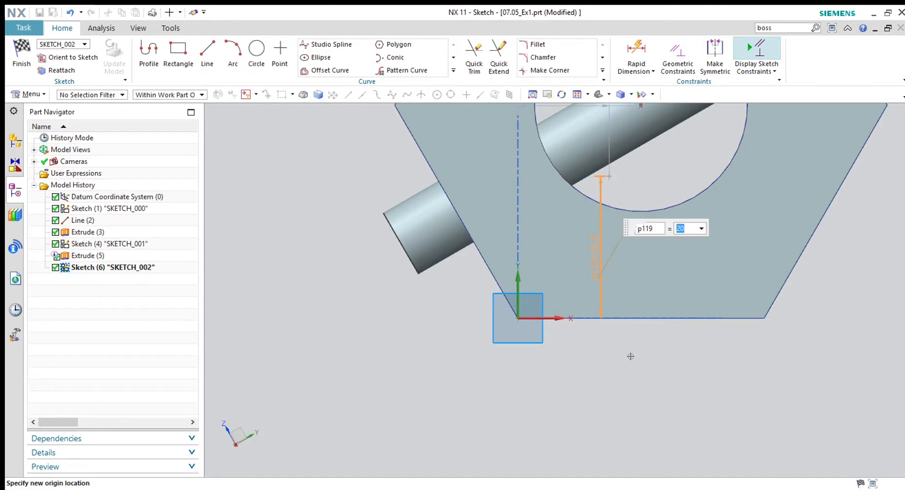
pyautogui.press('Escape')
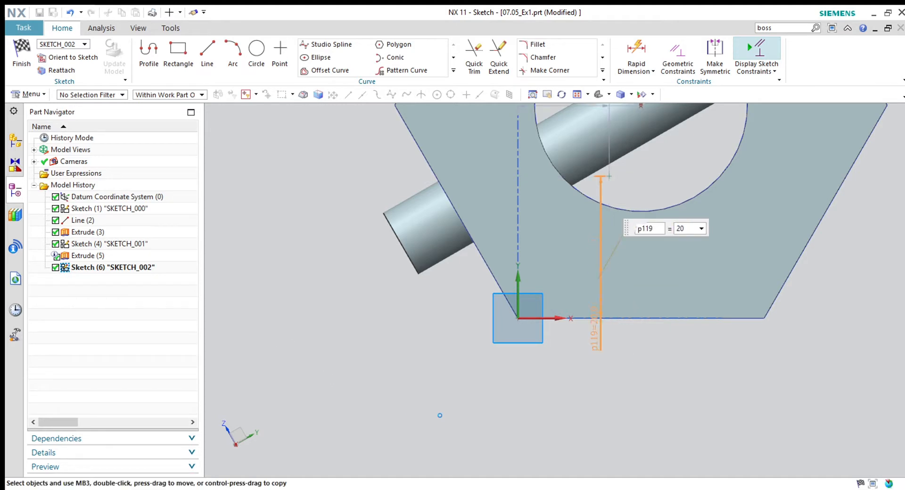
pyautogui.scroll(-2, 452, 404)
pyautogui.scroll(-1, 573, 343)
pyautogui.moveTo(561, 347); pyautogui.dragTo(569, 382)
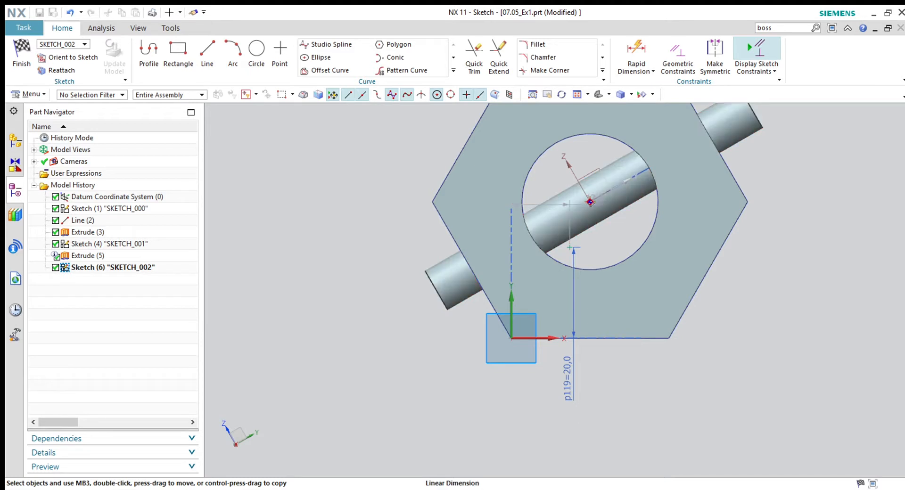
# Try horizontal offsets of 5 and 2 for the hole point, set the offset to 0, and finish the sketch.
pyautogui.click(590, 201)
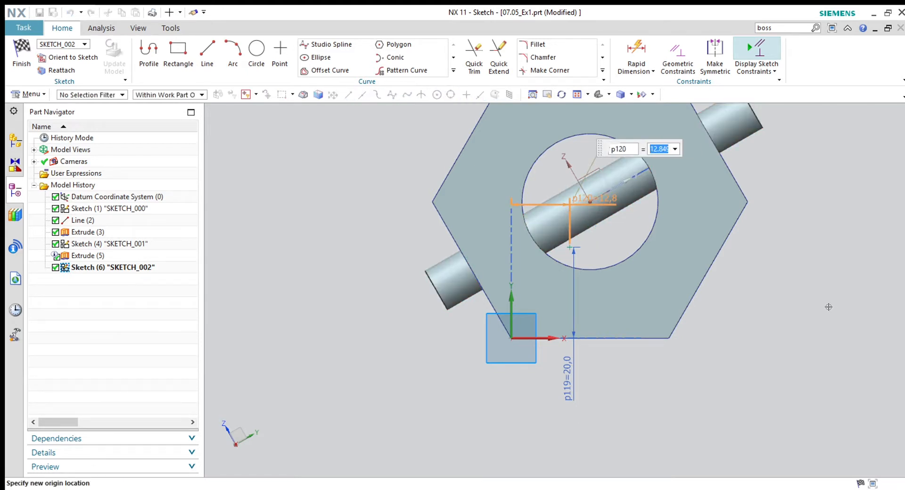
pyautogui.write('5')
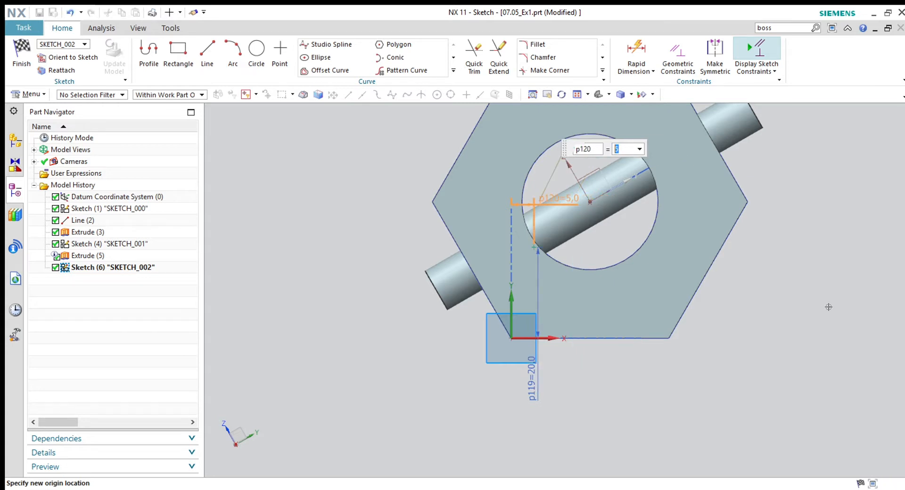
pyautogui.write('2')
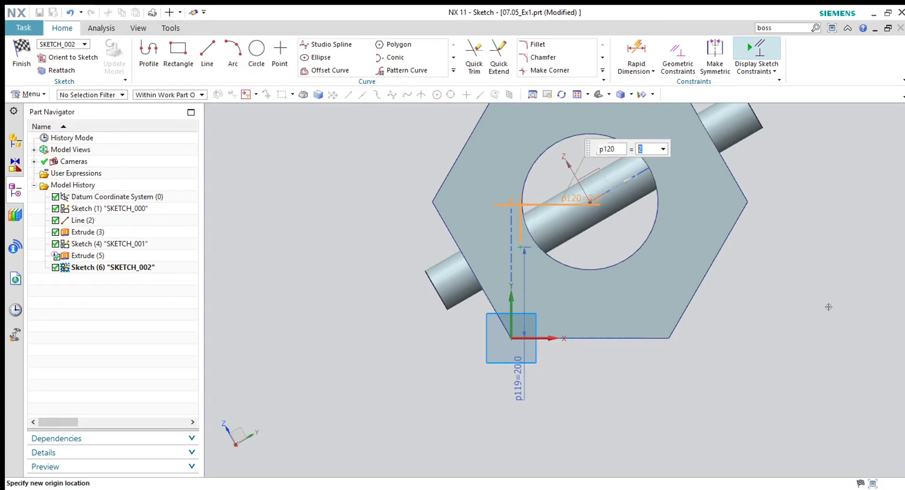
pyautogui.write('0')
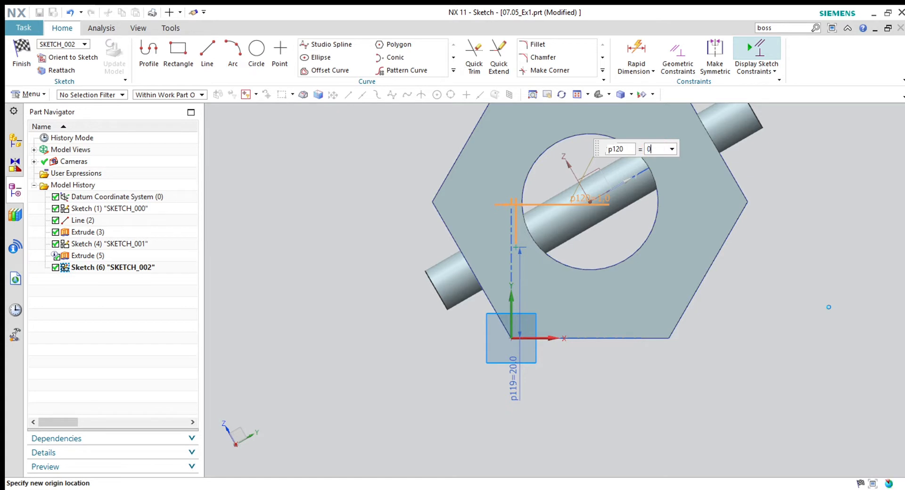
pyautogui.middleClick(336, 388)
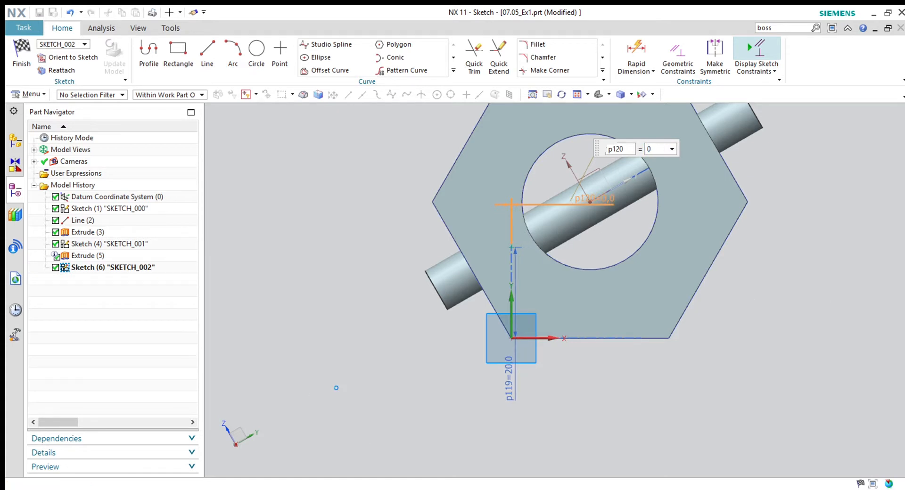
pyautogui.click(16, 58)
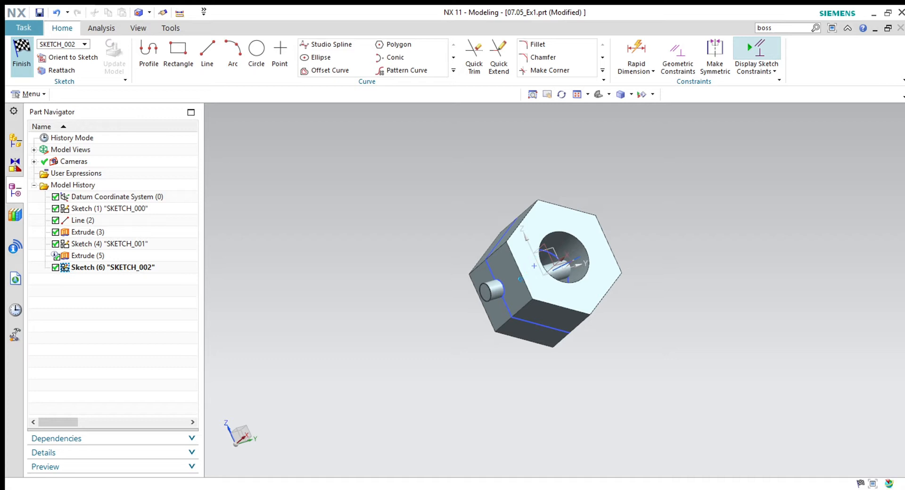
pyautogui.hotkey('ctrl', 'q')
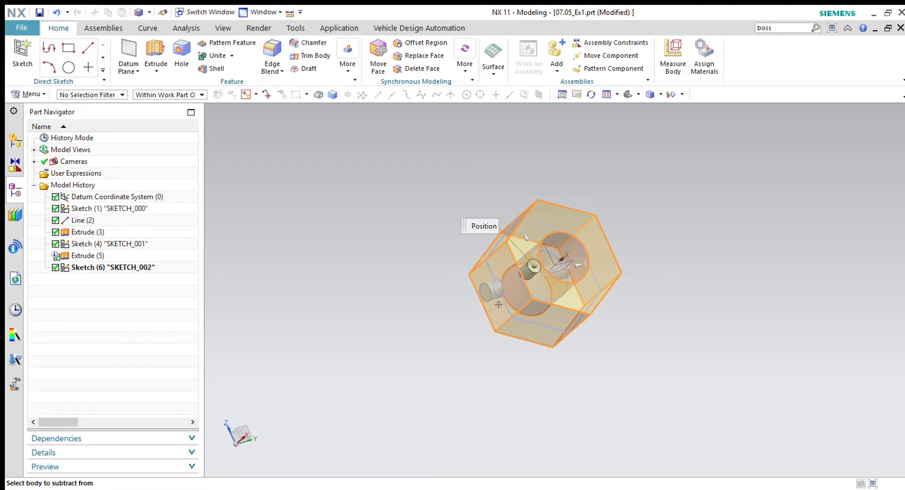
# Examine the hole preview inside the hexagonal body from several angles.
pyautogui.moveTo(611, 405); pyautogui.dragTo(612, 374, button='middle')
pyautogui.scroll(1, 561, 277)
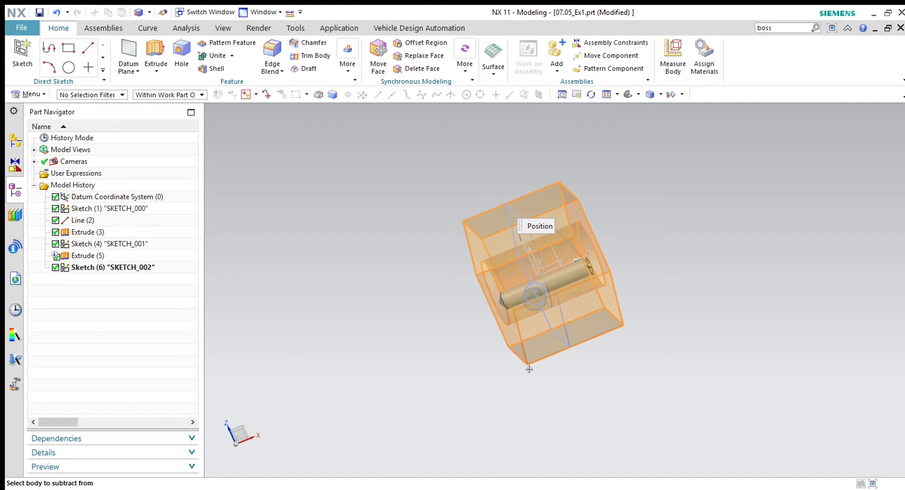
pyautogui.moveTo(452, 315); pyautogui.dragTo(575, 385, button='middle')
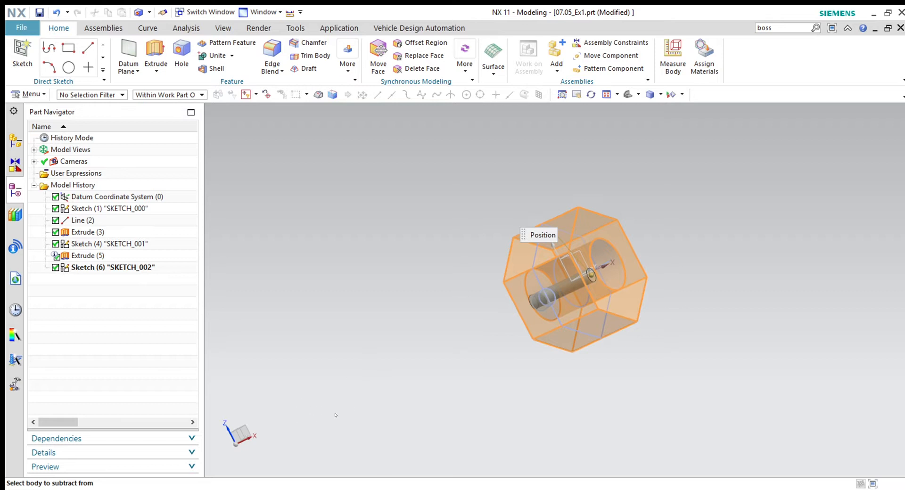
# Create the simple hole with the hexagonal nut as the body to subtract from, excluding the cross rod.
pyautogui.moveTo(589, 394); pyautogui.dragTo(530, 342, button='middle')
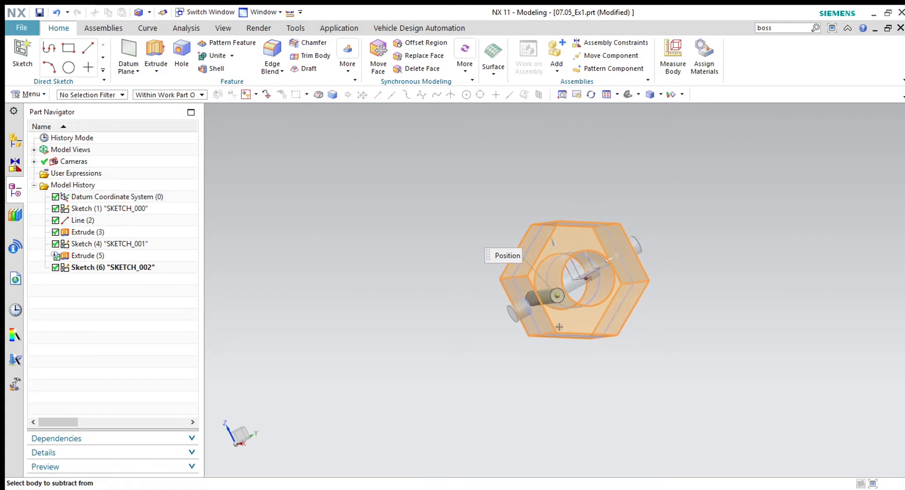
pyautogui.click(519, 321)
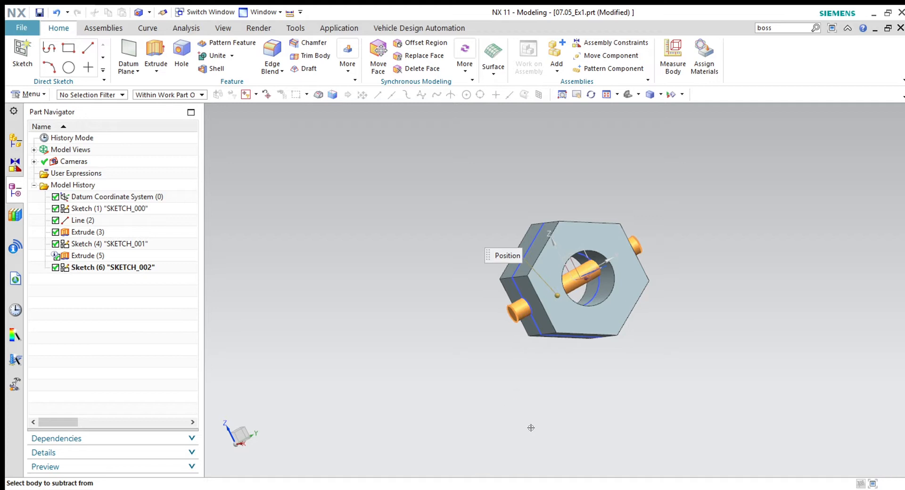
pyautogui.moveTo(529, 424); pyautogui.dragTo(535, 399, button='middle')
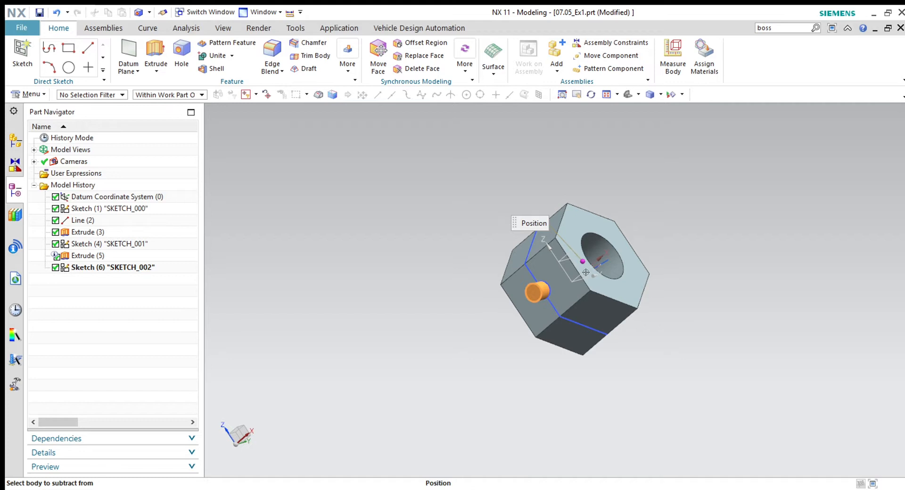
pyautogui.keyDown('shift'); pyautogui.click(547, 293); pyautogui.keyUp('shift')
pyautogui.click(584, 288)
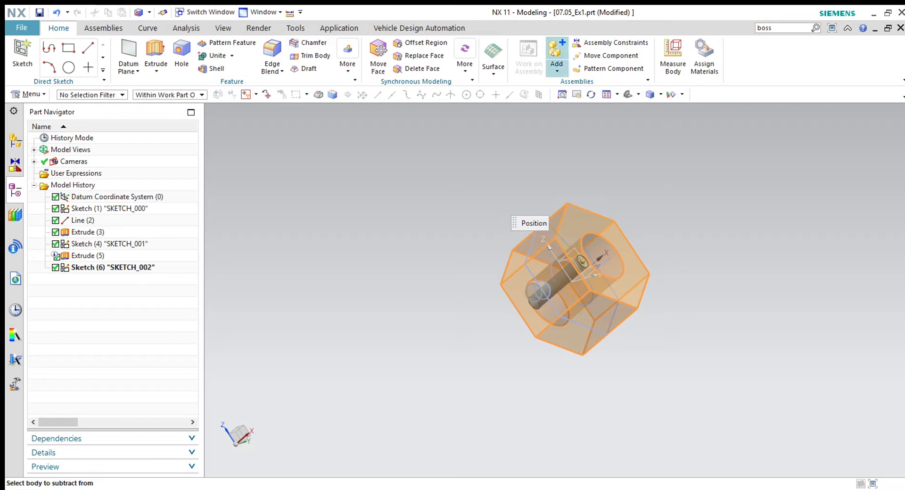
pyautogui.click(259, 470)
pyautogui.moveTo(482, 375); pyautogui.dragTo(467, 394, button='middle')
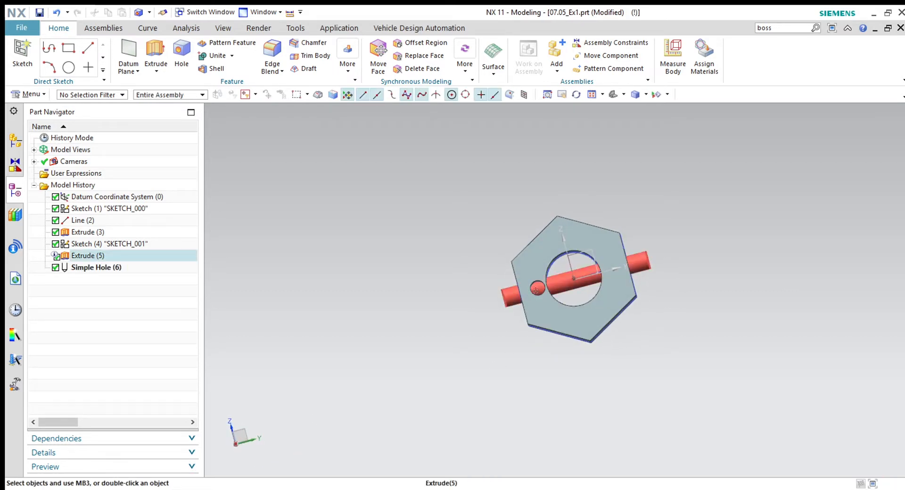
pyautogui.moveTo(466, 382); pyautogui.dragTo(404, 374, button='middle')
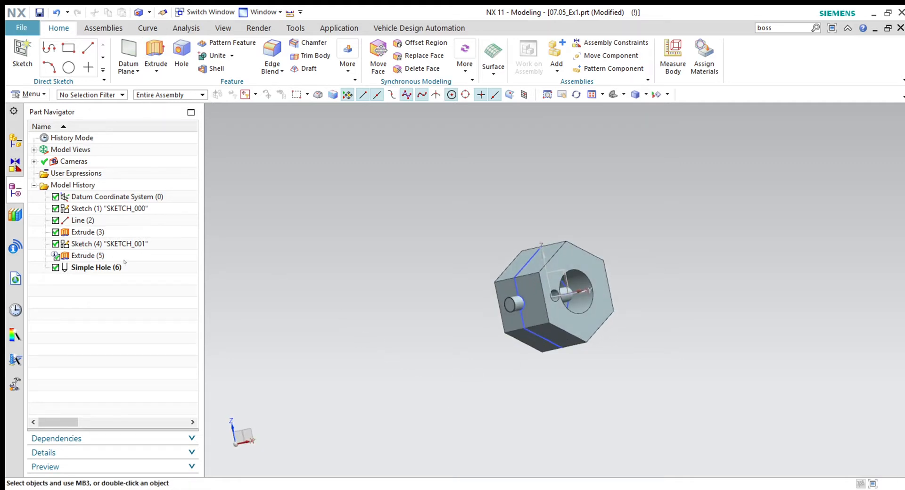
# Suppress the simple hole, the cross rod's extrusion Extrude (5) and its sketch SKETCH_001.
pyautogui.click(55, 256)
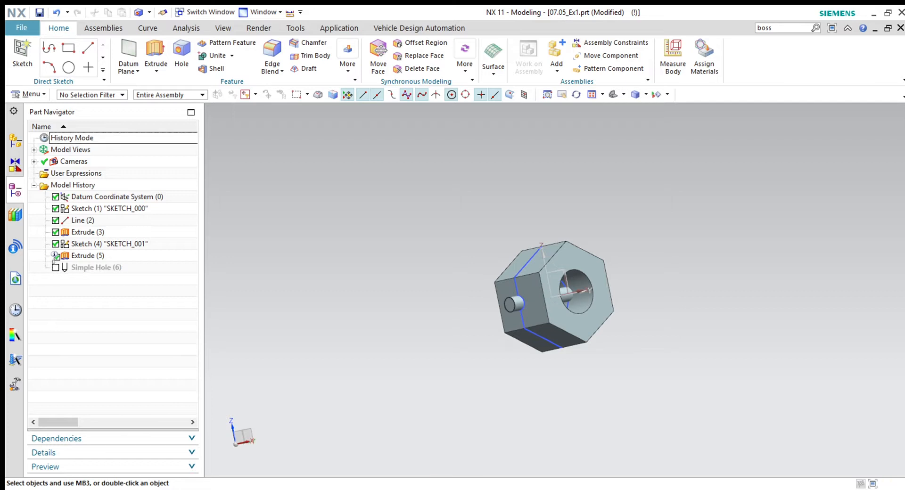
pyautogui.click(56, 244)
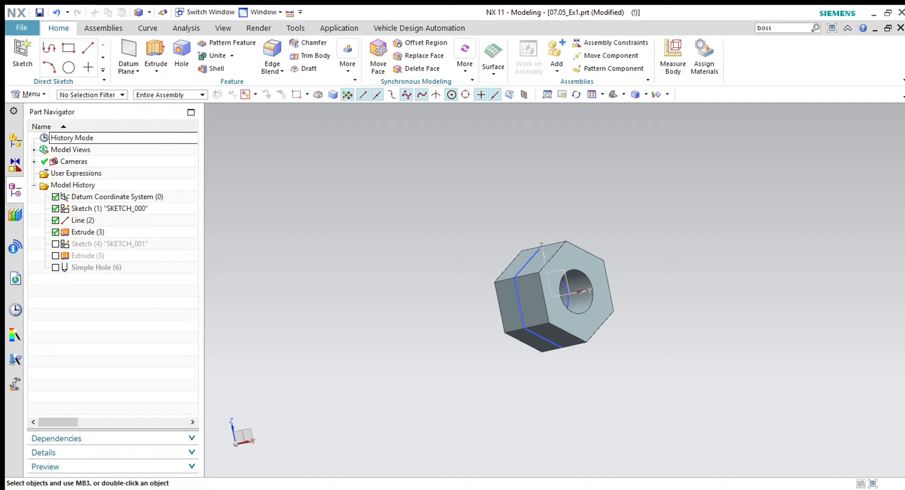
pyautogui.click(544, 288)
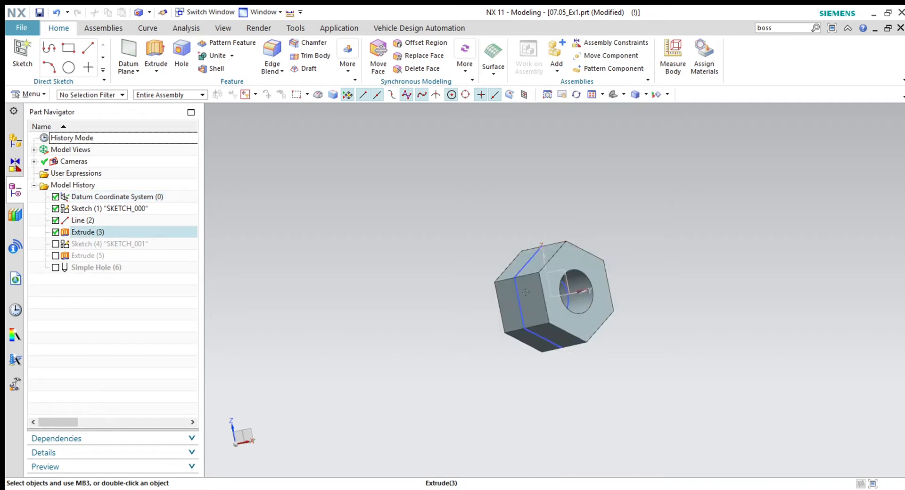
# Edge Blend the six outer edges of the nut's end face with a radius of 5.
pyautogui.click(278, 49)
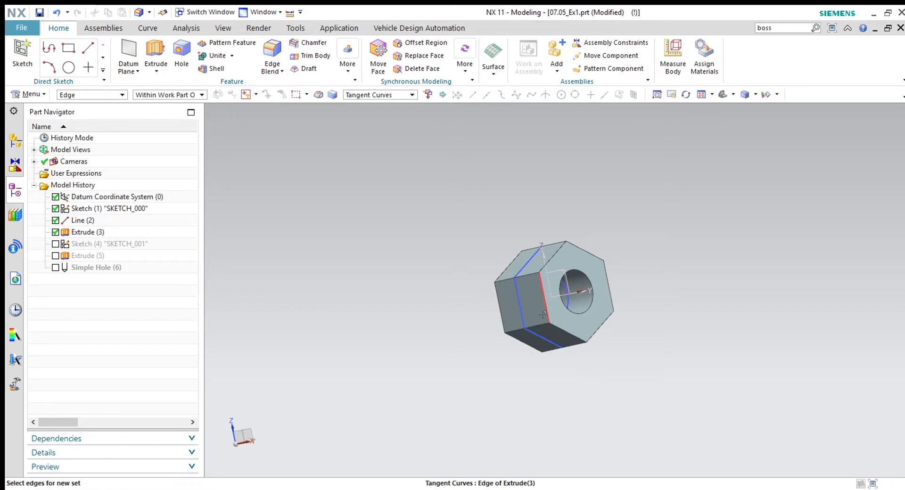
pyautogui.click(545, 301)
pyautogui.click(573, 338)
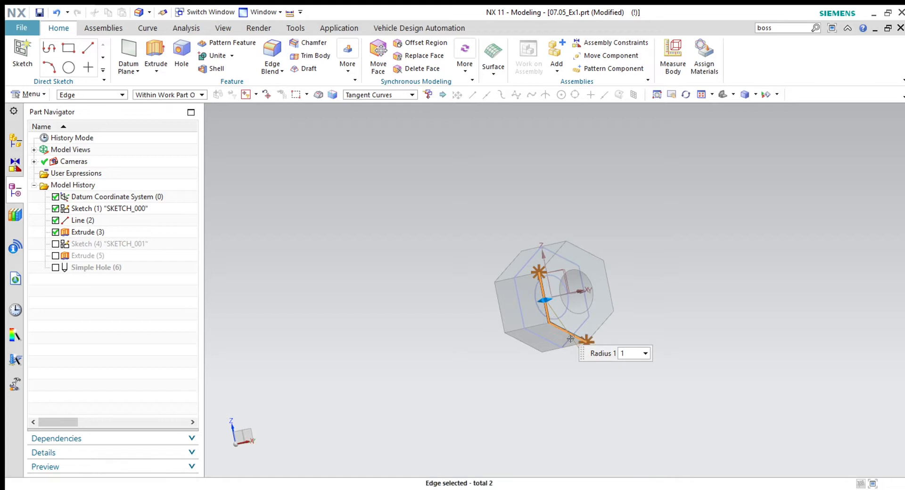
pyautogui.click(597, 325)
pyautogui.click(600, 280)
pyautogui.click(585, 251)
pyautogui.click(559, 249)
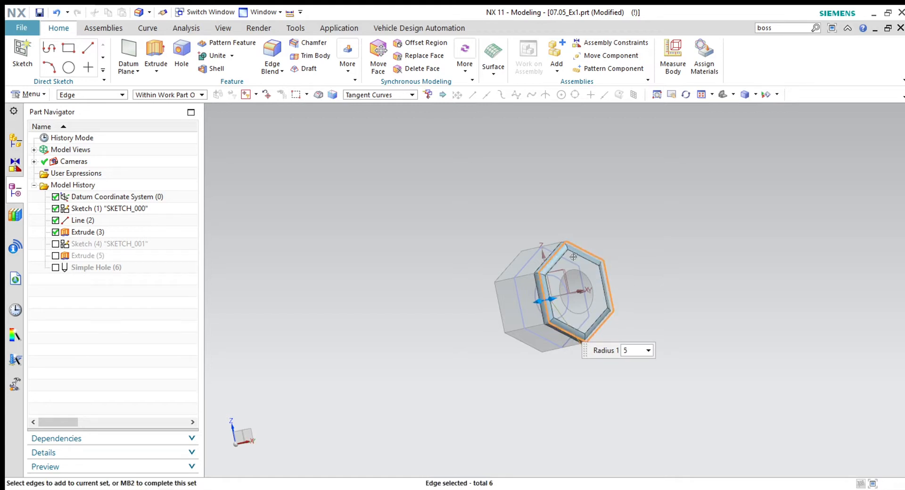
pyautogui.moveTo(649, 448); pyautogui.dragTo(603, 419, button='middle')
pyautogui.middleClick(252, 365)
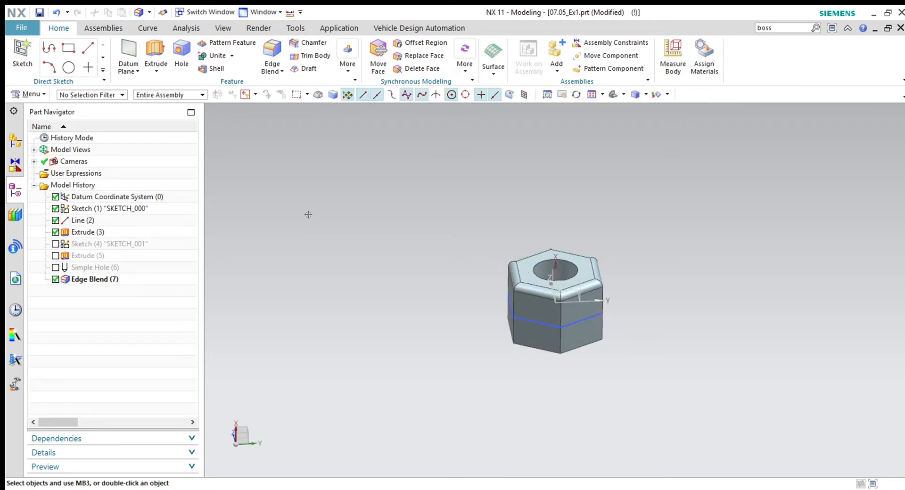
# Suppress the edge blend around the nut's end face.
pyautogui.scroll(3, 551, 295)
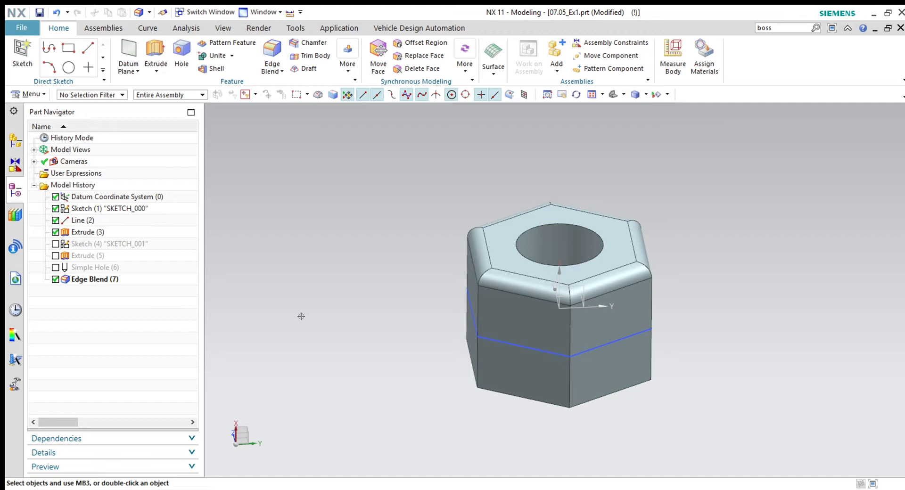
pyautogui.click(50, 279)
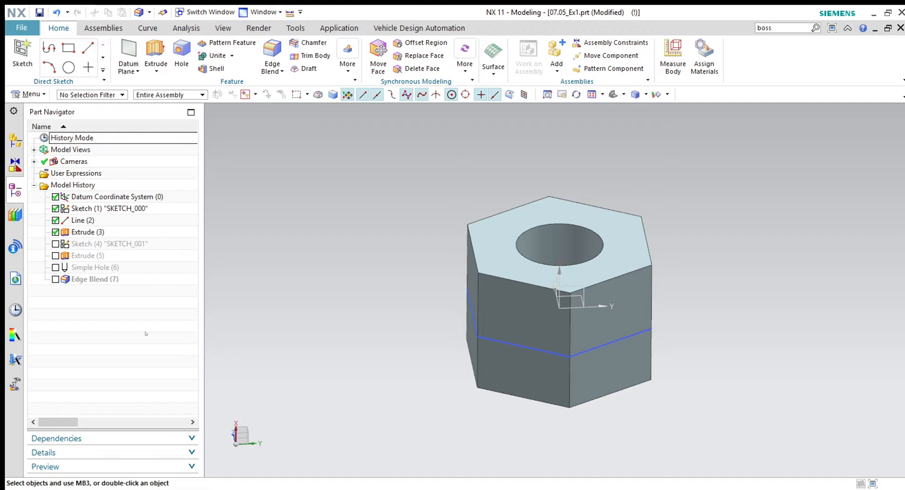
pyautogui.scroll(-4, 443, 186)
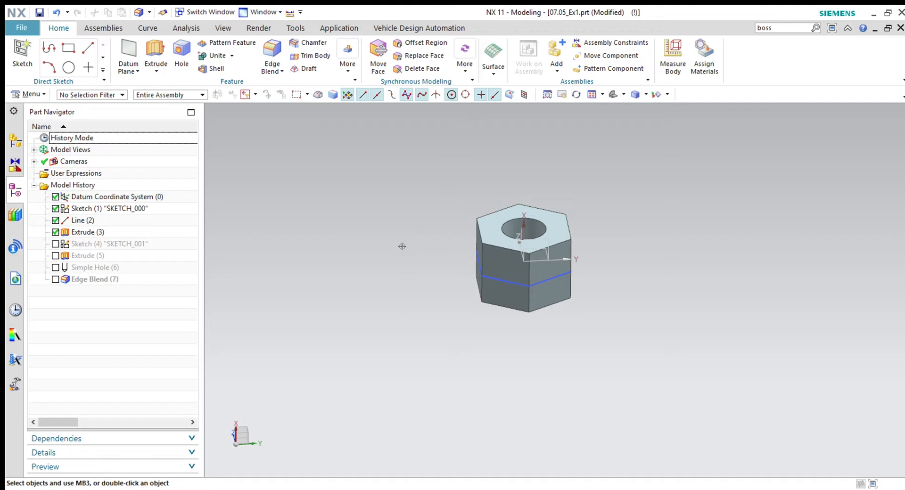
pyautogui.click(307, 43)
pyautogui.click(506, 248)
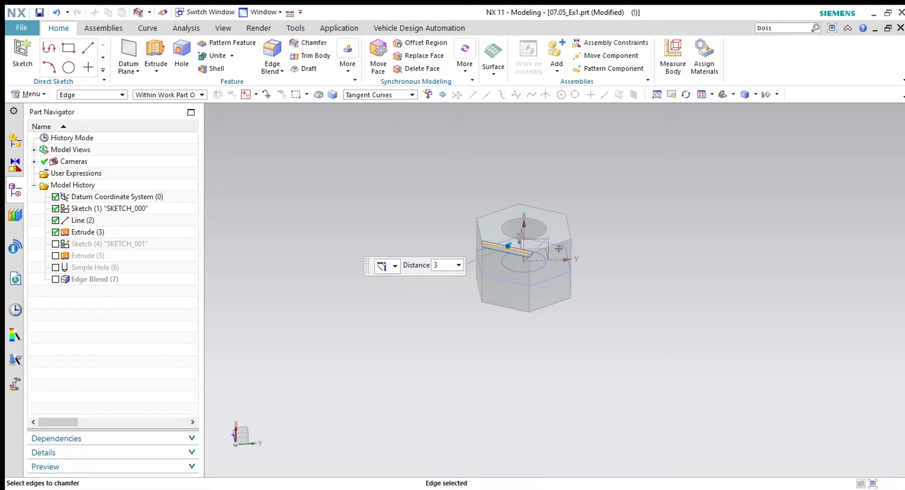
pyautogui.click(559, 246)
pyautogui.click(568, 228)
pyautogui.click(541, 210)
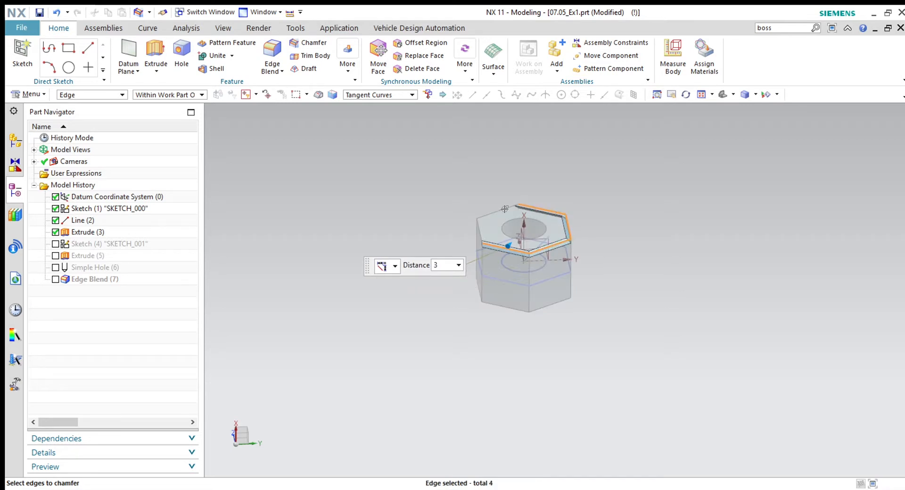
pyautogui.click(492, 216)
pyautogui.click(478, 231)
pyautogui.scroll(5, 500, 240)
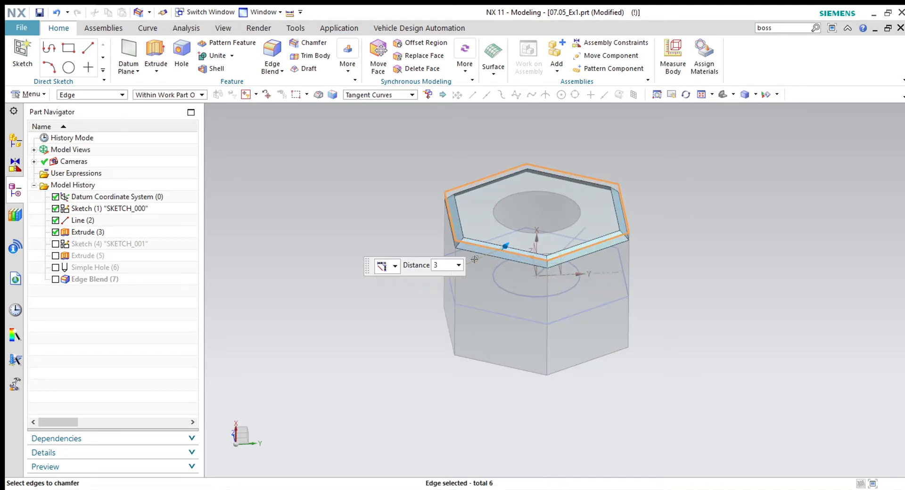
pyautogui.moveTo(522, 240); pyautogui.dragTo(527, 238)
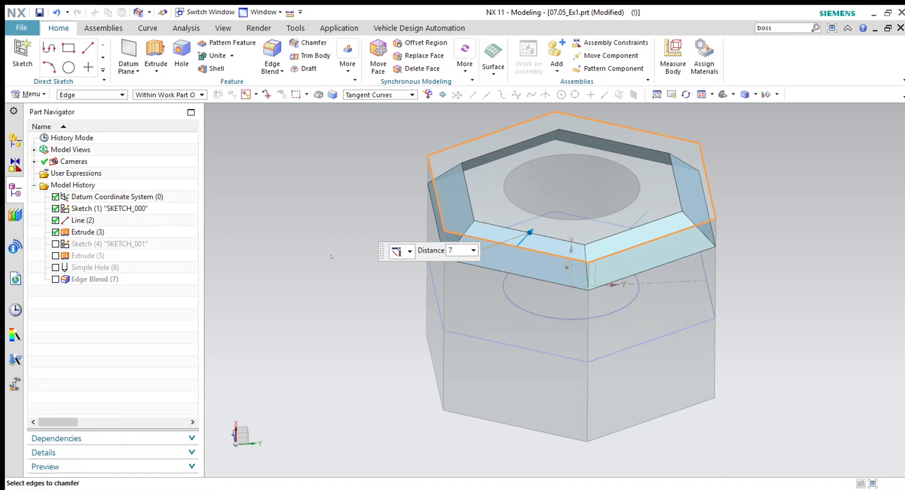
pyautogui.press('Escape')
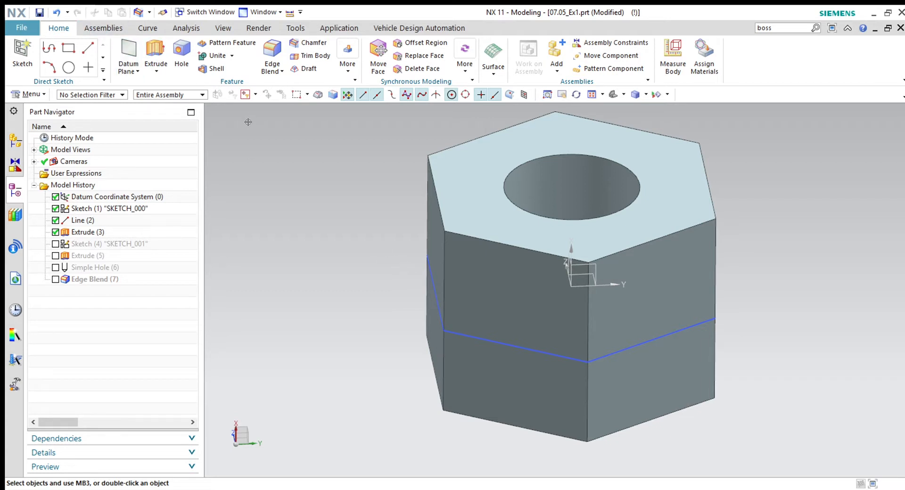
# Set up an Extrude of the bore's circular edge on the end face, running into the nut with a draft angle of -60.
pyautogui.click(163, 48)
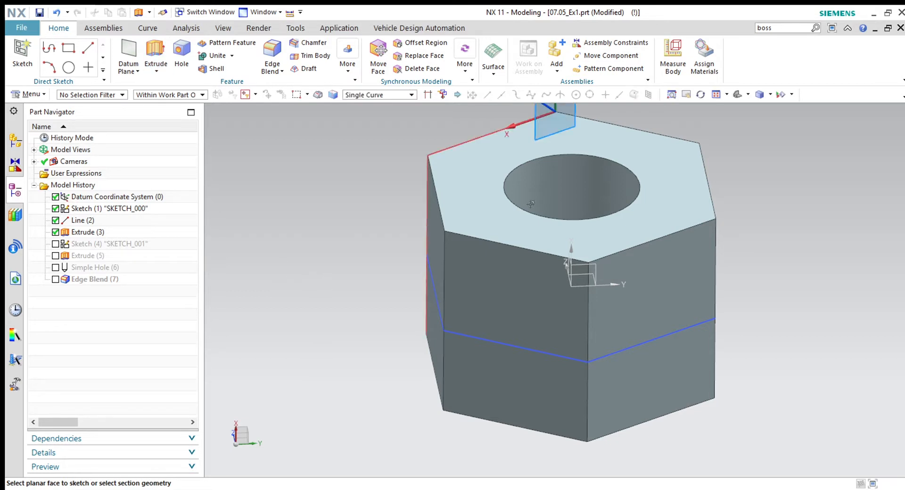
pyautogui.click(517, 212)
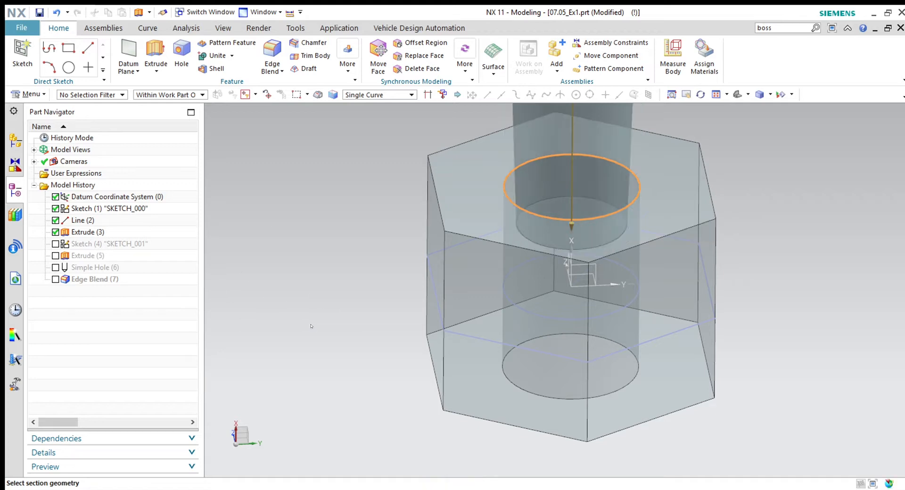
pyautogui.scroll(-3, 571, 349)
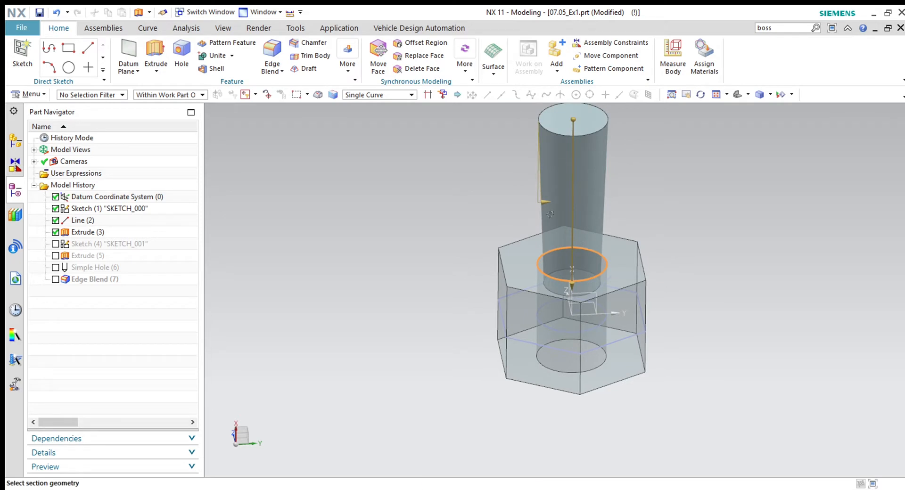
pyautogui.moveTo(542, 201); pyautogui.dragTo(507, 198)
pyautogui.moveTo(570, 120); pyautogui.dragTo(573, 242)
pyautogui.moveTo(520, 293); pyautogui.dragTo(466, 288)
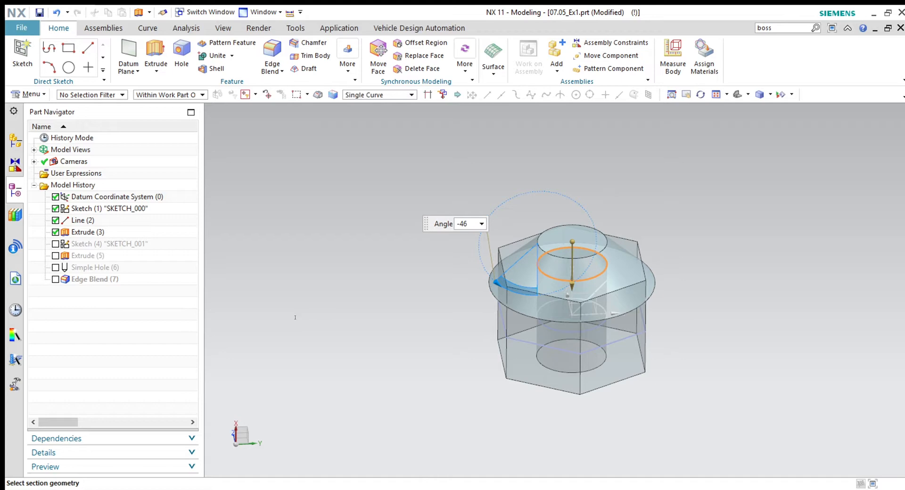
pyautogui.write('0')
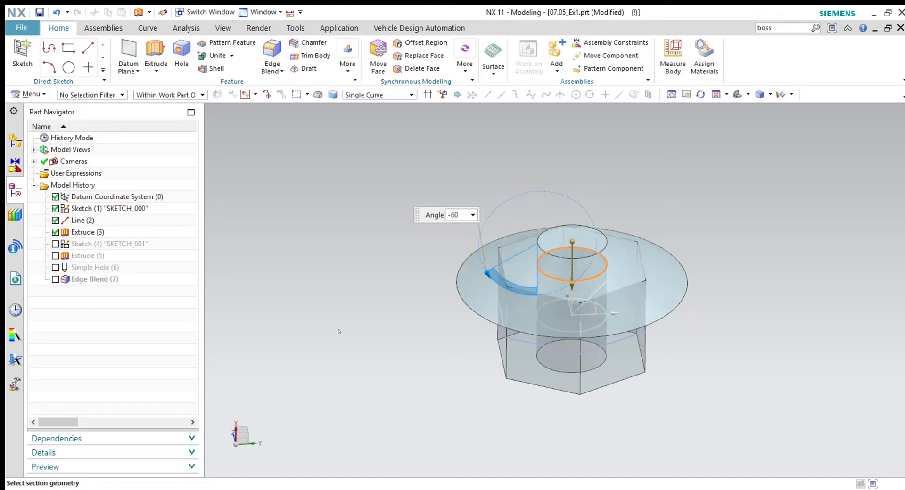
# Set the tapered extrusion's start distance to 0 and its end distance to 16.
pyautogui.scroll(3, 628, 311)
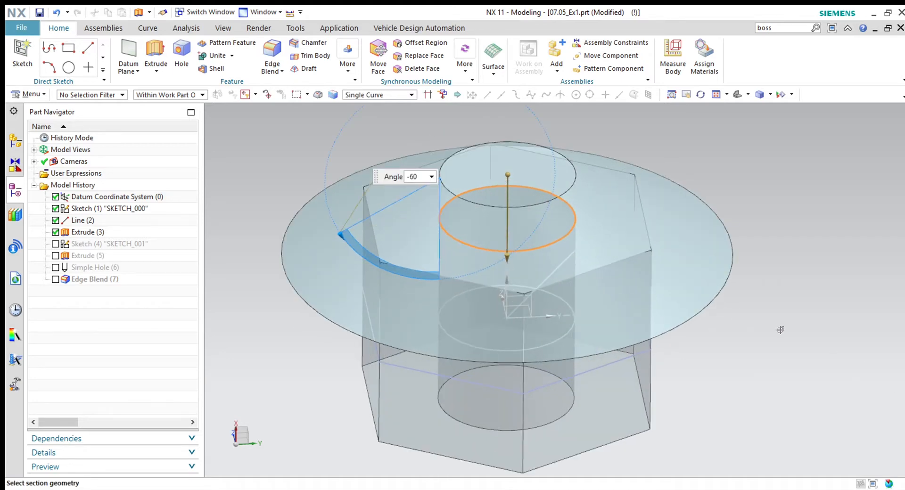
pyautogui.moveTo(779, 329); pyautogui.dragTo(777, 330, button='middle')
pyautogui.moveTo(509, 189); pyautogui.dragTo(508, 213)
pyautogui.scroll(-3, 842, 263)
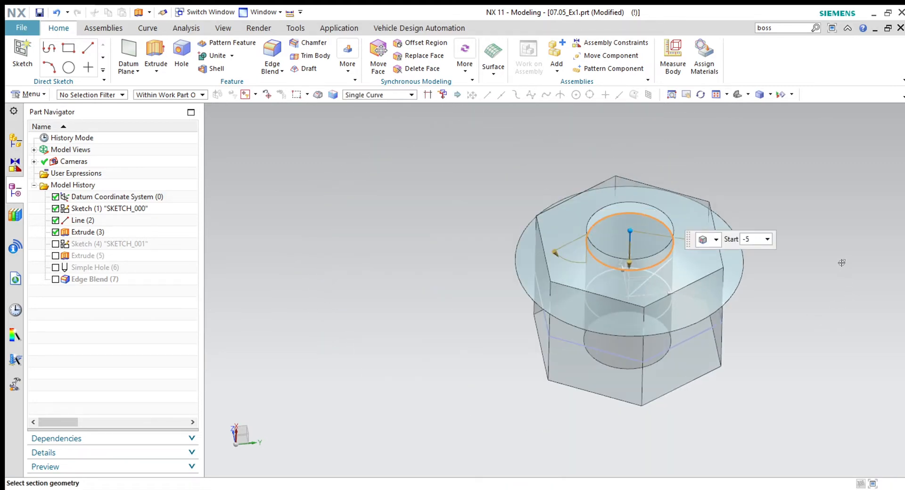
pyautogui.moveTo(517, 414); pyautogui.dragTo(459, 386, button='middle')
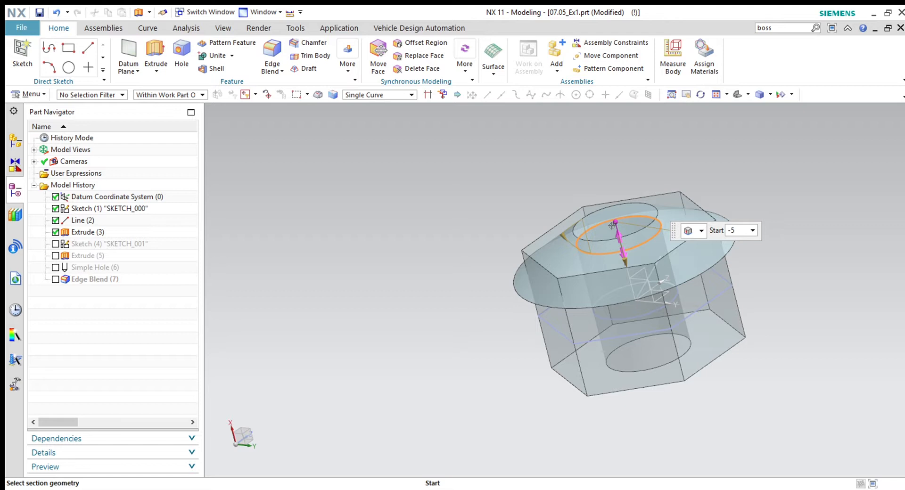
pyautogui.write('0')
pyautogui.press('Return')
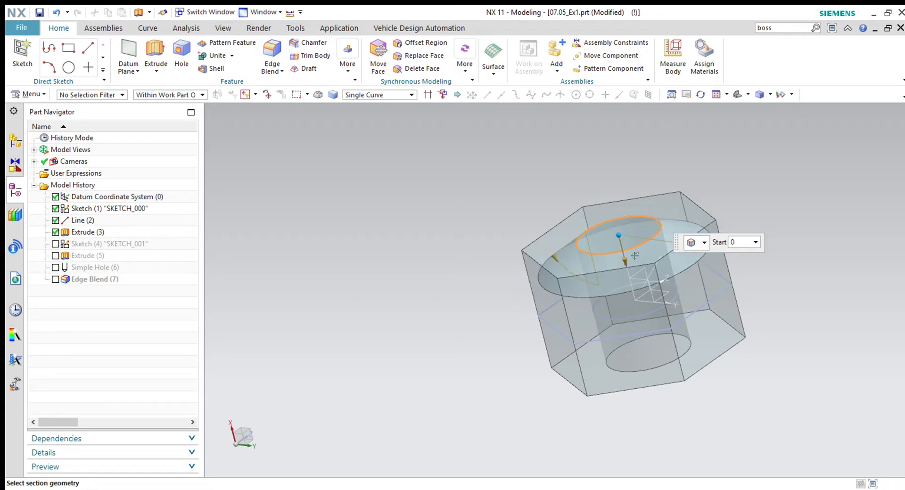
pyautogui.moveTo(627, 272); pyautogui.dragTo(630, 283)
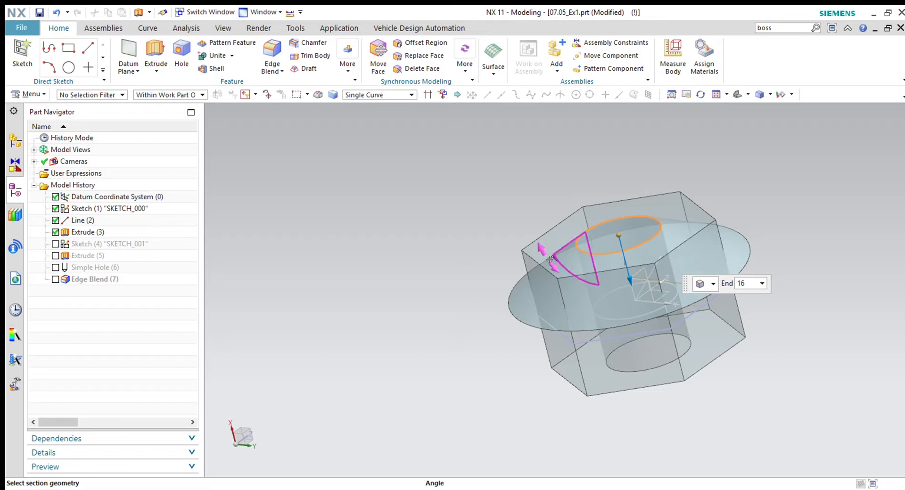
pyautogui.moveTo(547, 259); pyautogui.dragTo(545, 258)
pyautogui.moveTo(488, 351); pyautogui.dragTo(482, 364, button='middle')
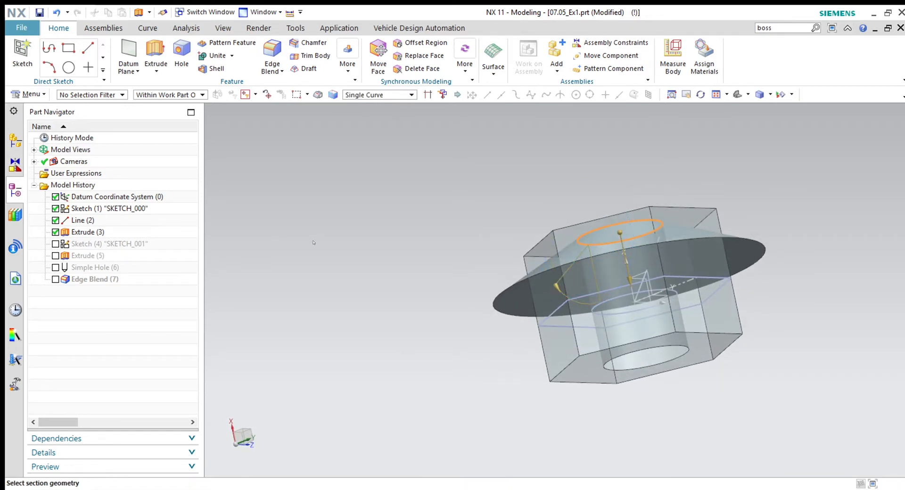
# Intersect the tapered extrusion with the hexagonal nut body and create the feature.
pyautogui.click(316, 275)
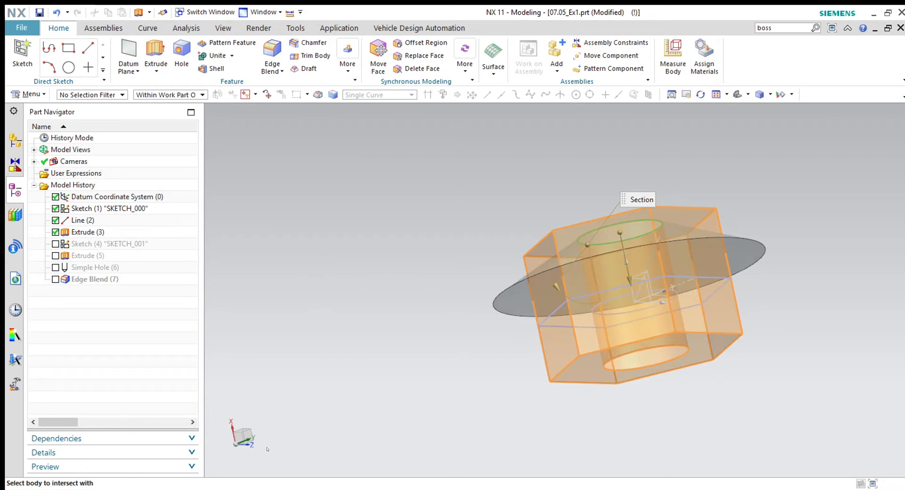
pyautogui.scroll(-1, 590, 331)
pyautogui.click(257, 468)
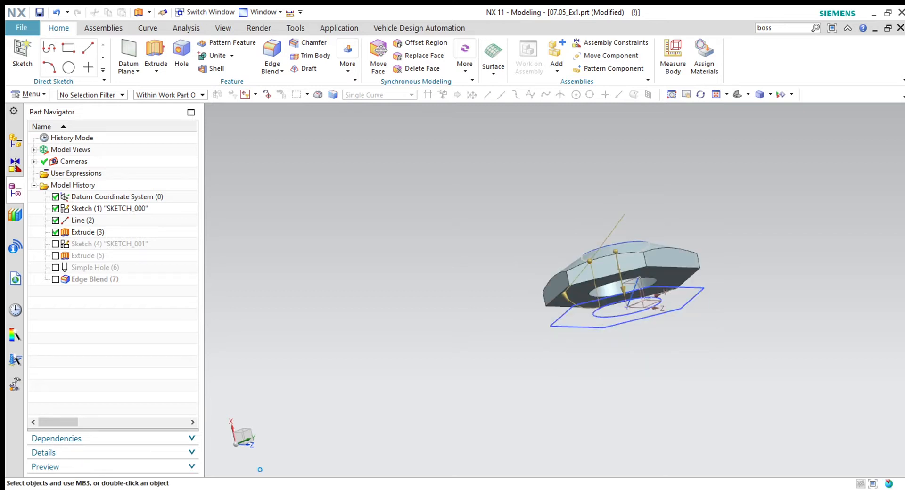
pyautogui.moveTo(448, 360); pyautogui.dragTo(464, 373, button='middle')
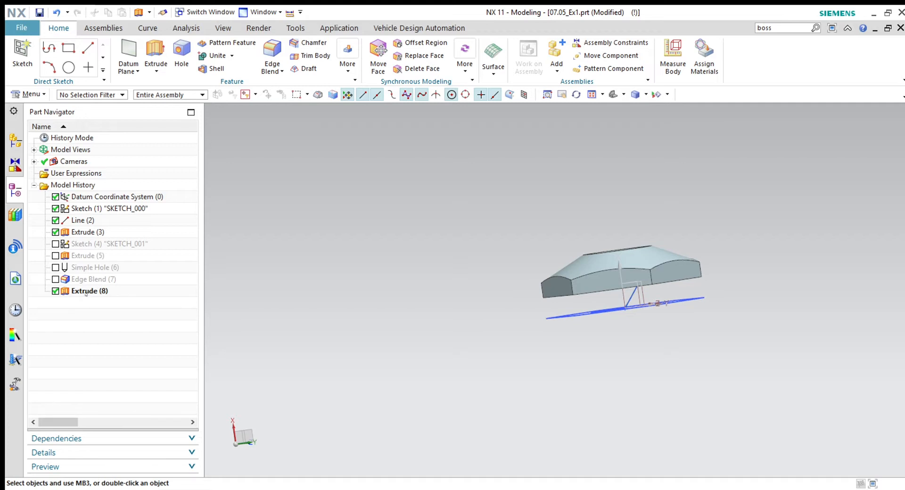
# Edit the tapered extrusion of the bore's edge, setting its draft angle to -70, and apply the change.
pyautogui.doubleClick(86, 291)
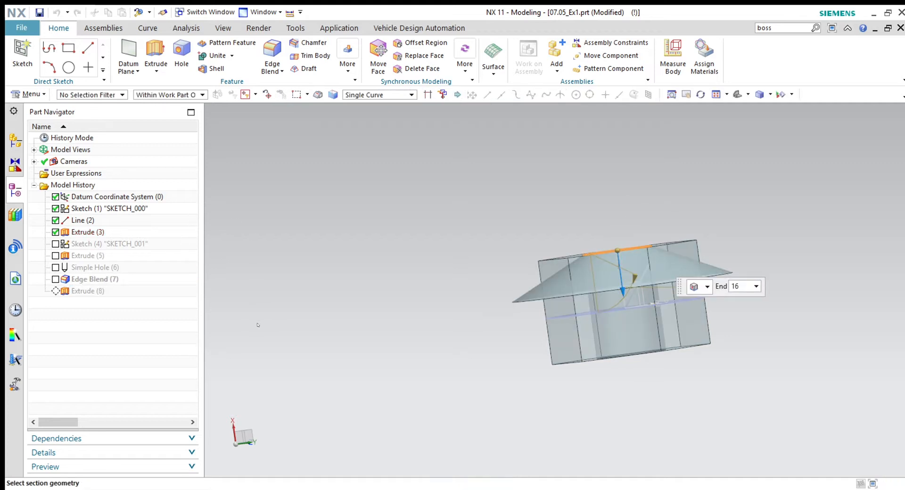
pyautogui.moveTo(613, 160); pyautogui.dragTo(632, 165, button='middle')
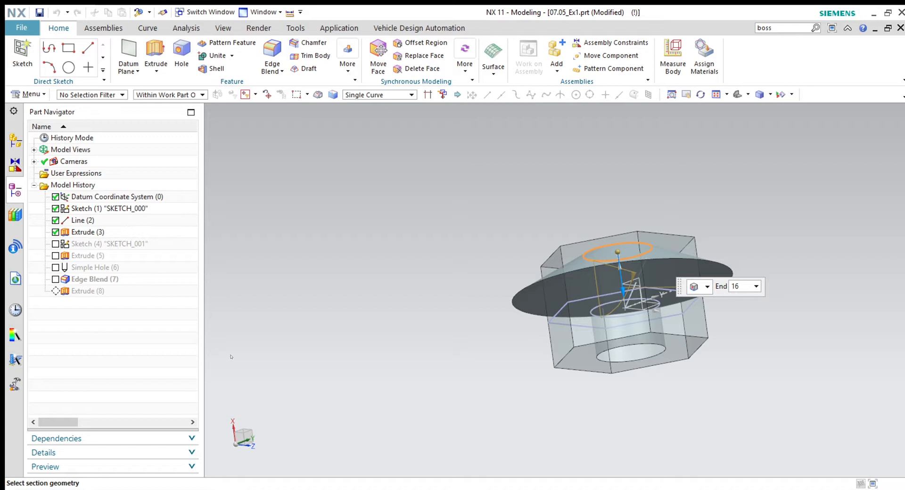
pyautogui.moveTo(490, 320); pyautogui.dragTo(489, 341, button='middle')
pyautogui.moveTo(641, 282)
pyautogui.mouseDown()
pyautogui.moveTo(594, 303)
pyautogui.moveTo(648, 285)
pyautogui.mouseUp()
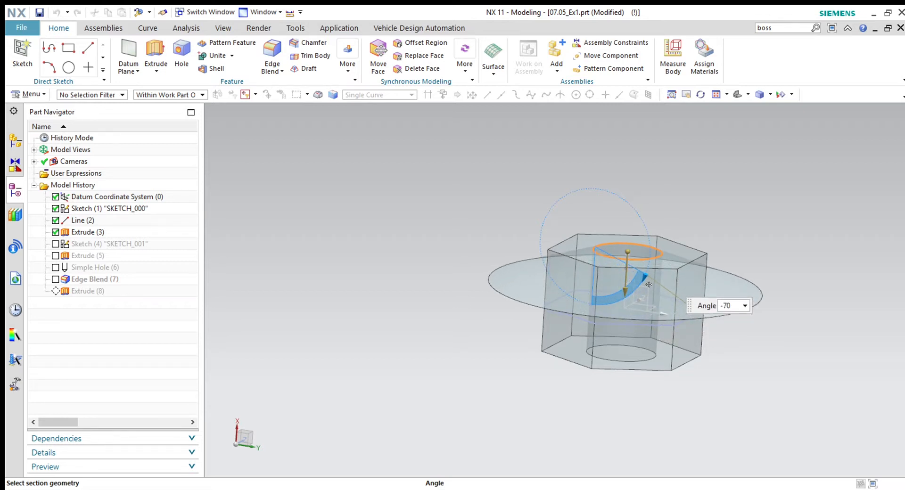
pyautogui.click(315, 298)
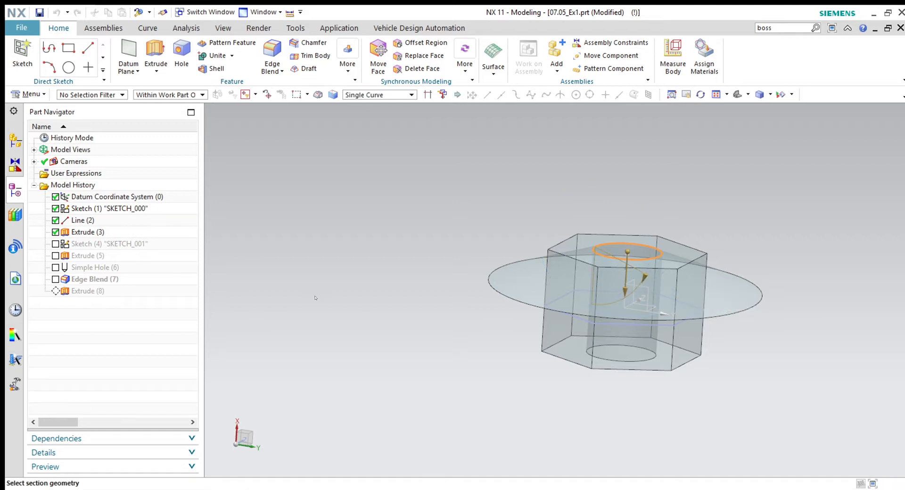
pyautogui.click(317, 336)
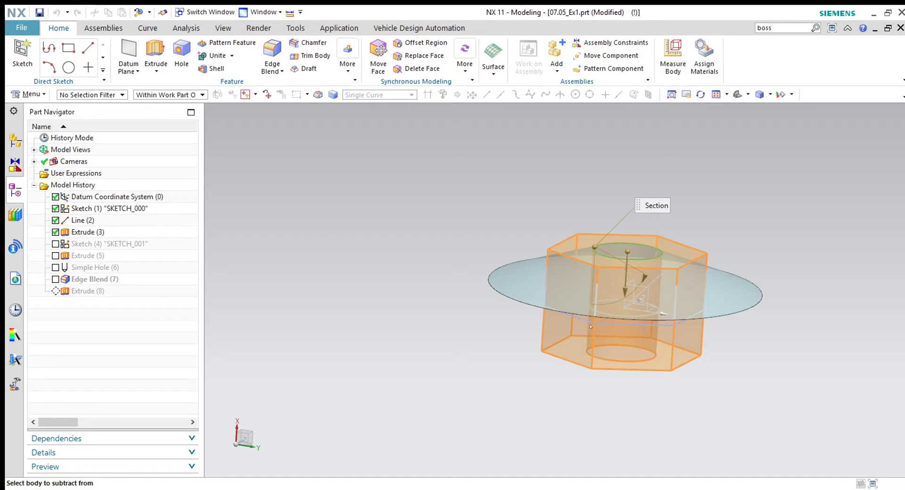
pyautogui.click(336, 463)
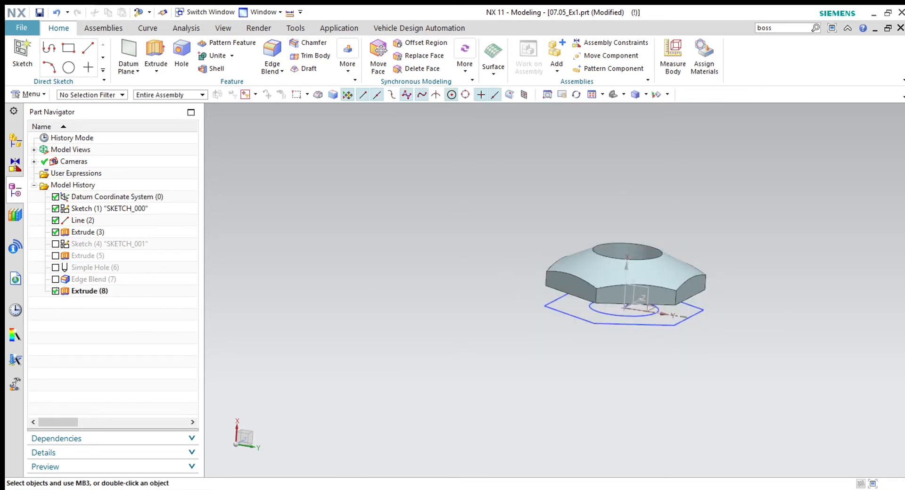
# Suppress the bore-edge extrusion and sketch a circle on the nut's end face, centred on the bore and passing through a hexagon edge's midpoint.
pyautogui.click(55, 291)
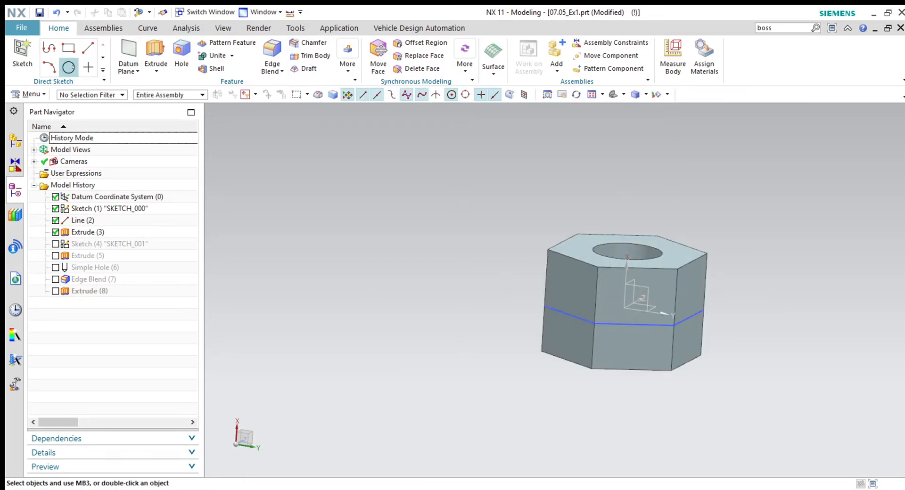
pyautogui.click(68, 68)
pyautogui.moveTo(627, 283); pyautogui.dragTo(538, 254, button='middle')
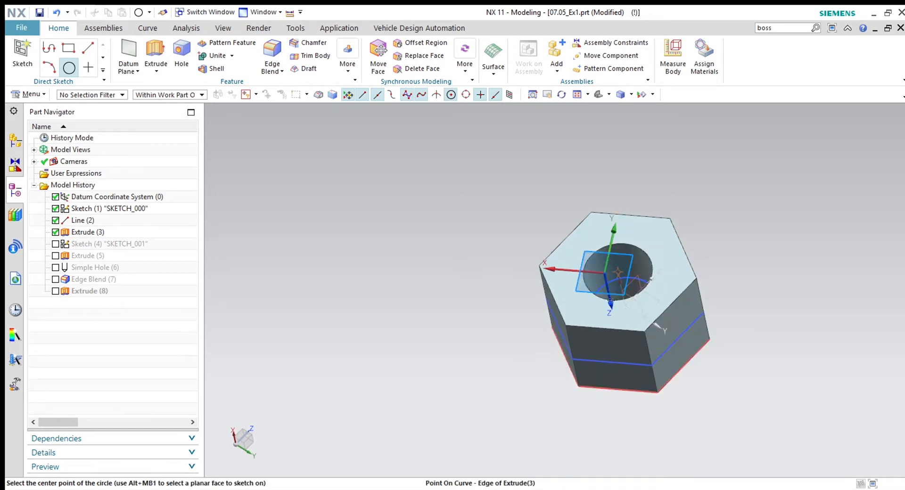
pyautogui.click(617, 274)
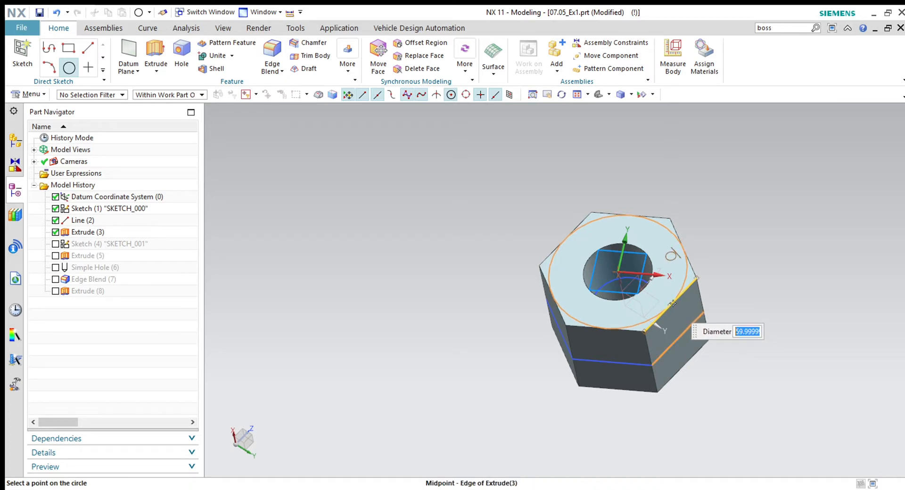
pyautogui.click(670, 305)
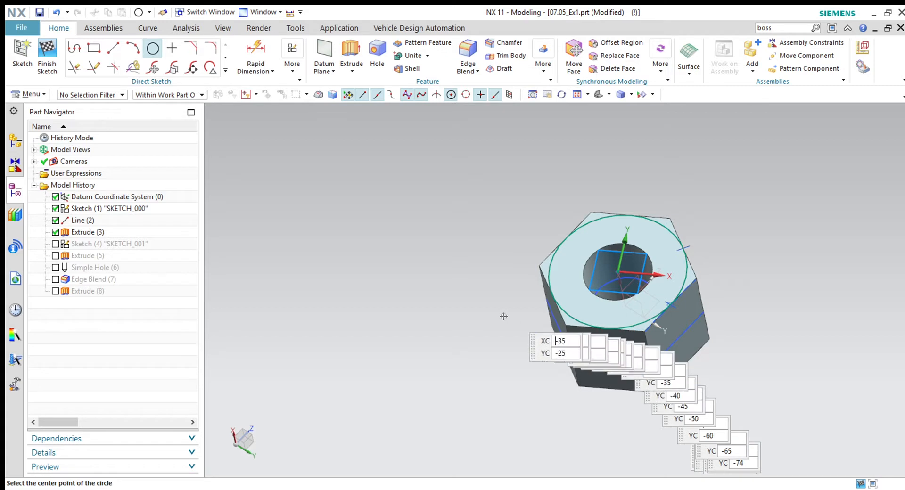
pyautogui.click(40, 54)
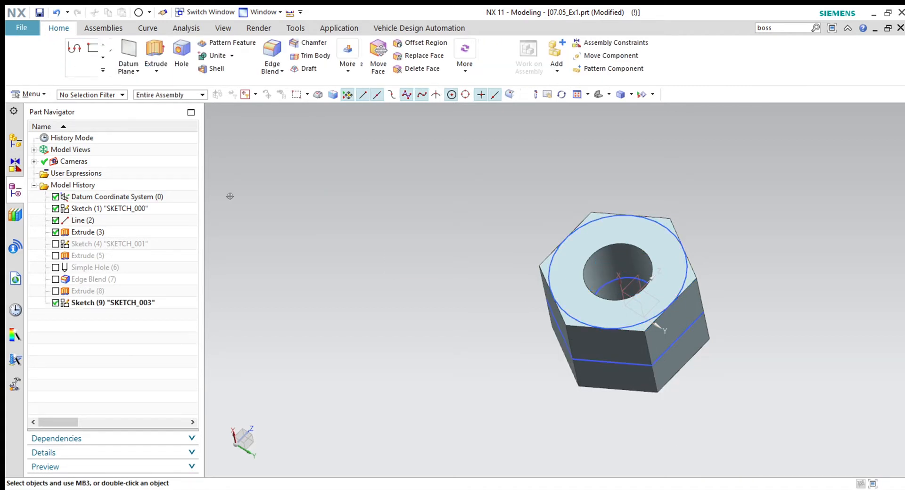
# Extrude the sketched circle into the nut to a distance of 16 with a draft angle of -51, intersecting it with the body.
pyautogui.click(163, 53)
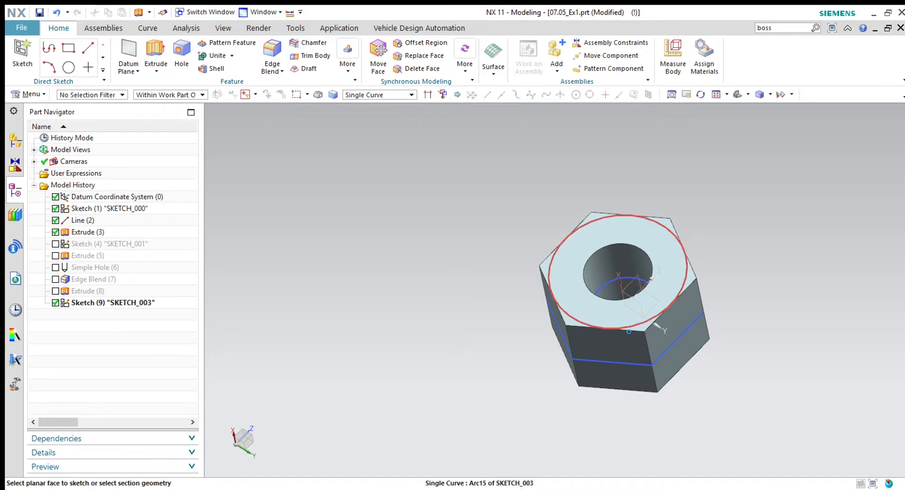
pyautogui.click(629, 328)
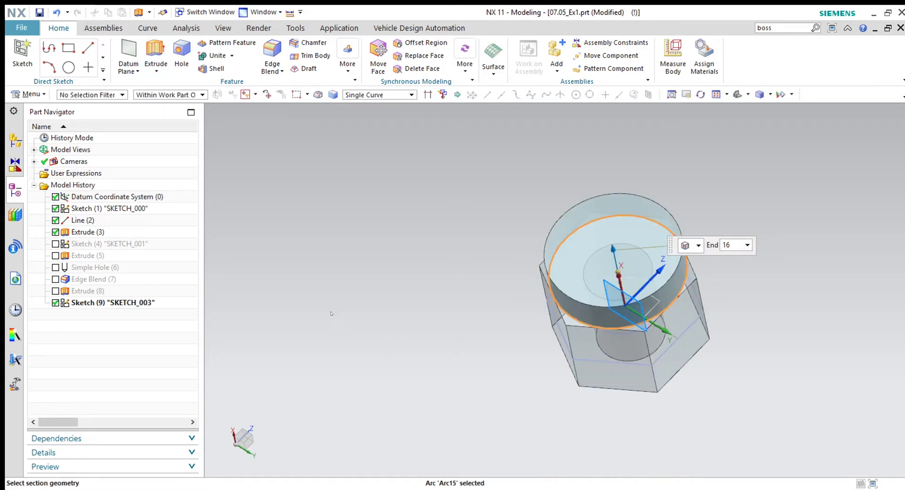
pyautogui.moveTo(324, 344); pyautogui.dragTo(531, 392, button='middle')
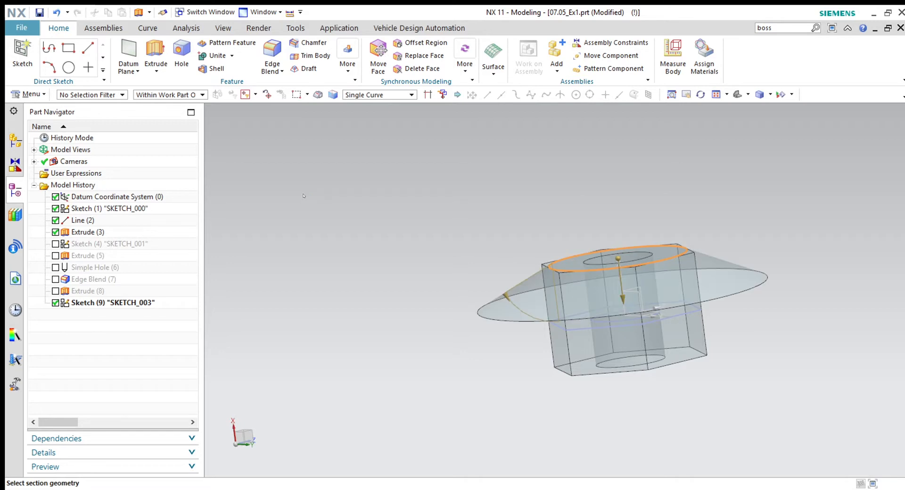
pyautogui.moveTo(519, 416); pyautogui.dragTo(486, 394, button='middle')
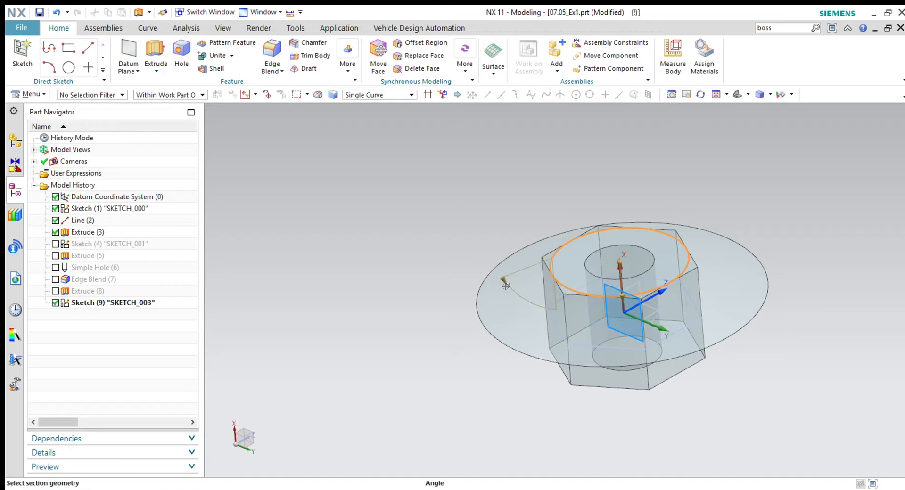
pyautogui.moveTo(503, 279); pyautogui.dragTo(508, 292)
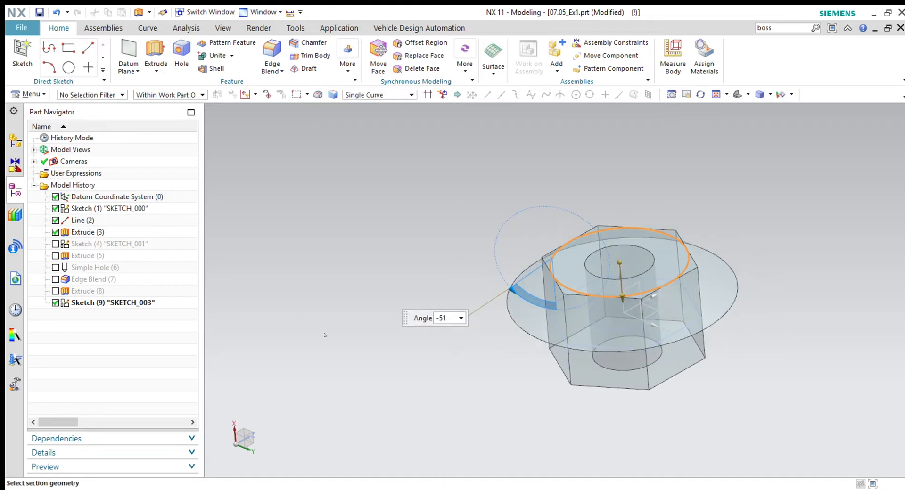
pyautogui.click(262, 468)
pyautogui.moveTo(512, 376)
pyautogui.mouseDown(button='middle')
pyautogui.moveTo(509, 340)
pyautogui.moveTo(505, 388)
pyautogui.mouseUp(button='middle')
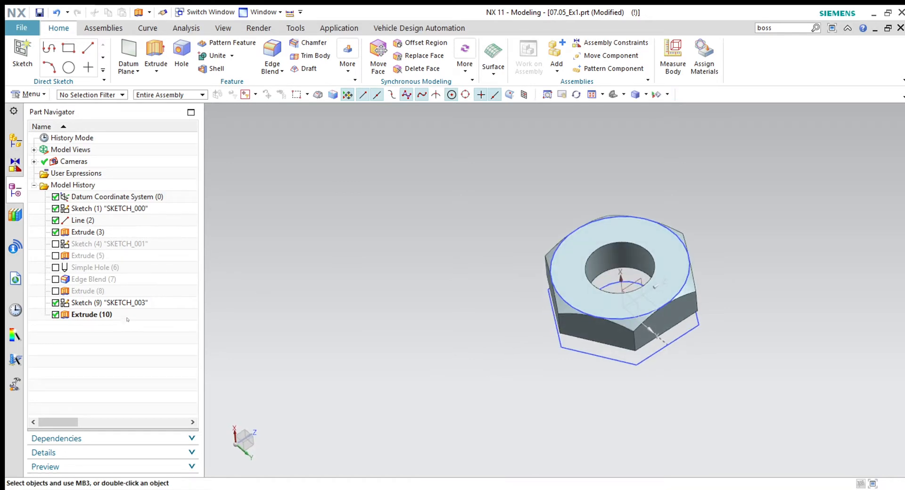
# Edit the circle's tapered extrusion and extend its end distance to 51, past the nut's far face.
pyautogui.doubleClick(96, 316)
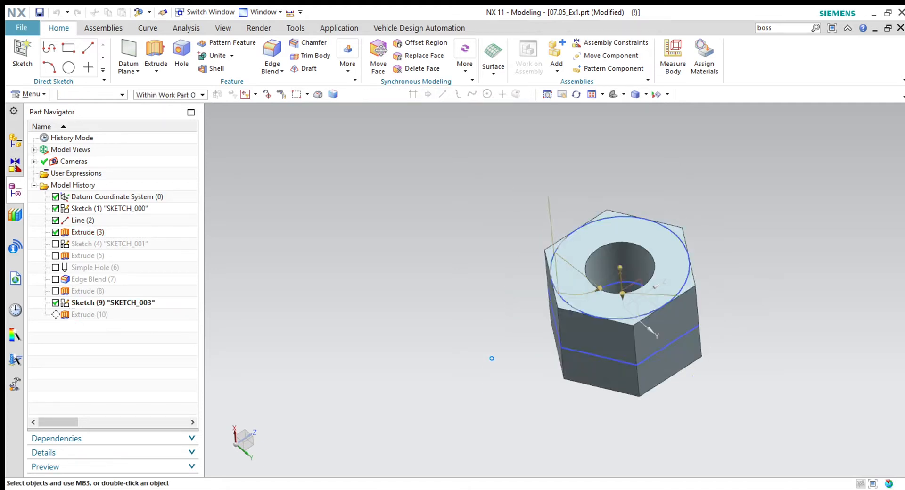
pyautogui.moveTo(491, 363); pyautogui.dragTo(495, 363, button='middle')
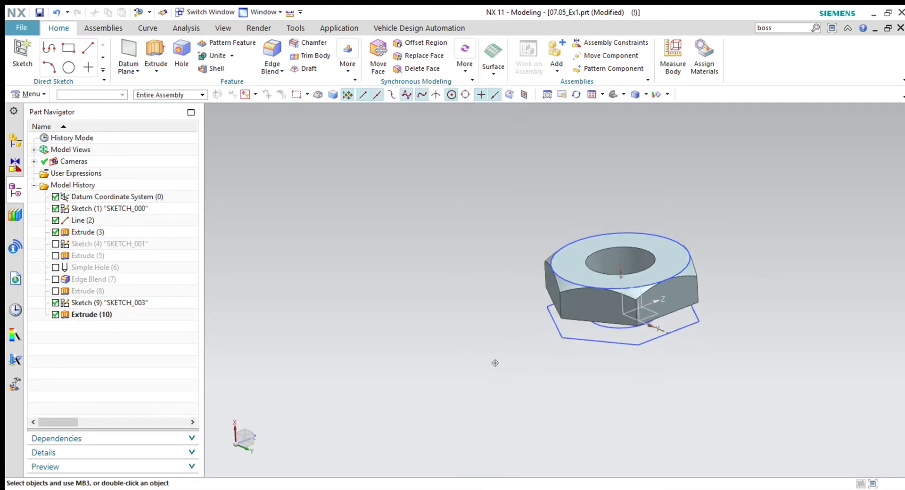
pyautogui.doubleClick(105, 315)
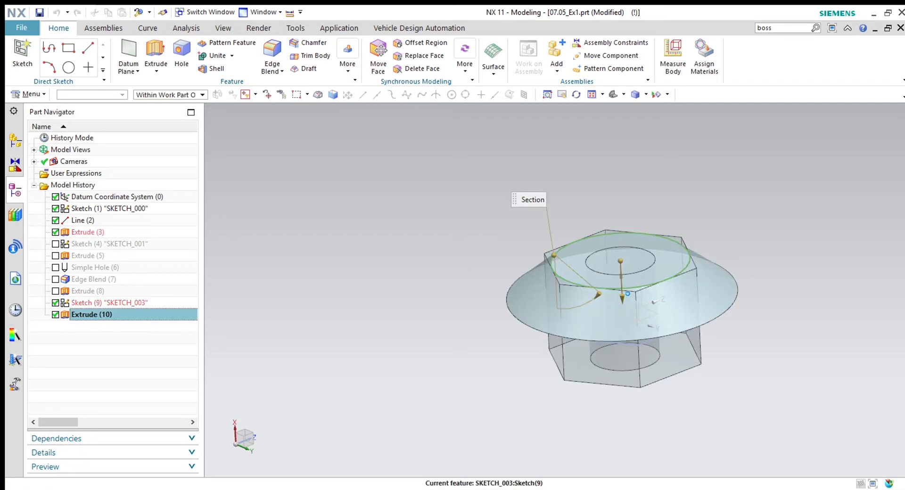
pyautogui.moveTo(622, 295); pyautogui.dragTo(631, 376)
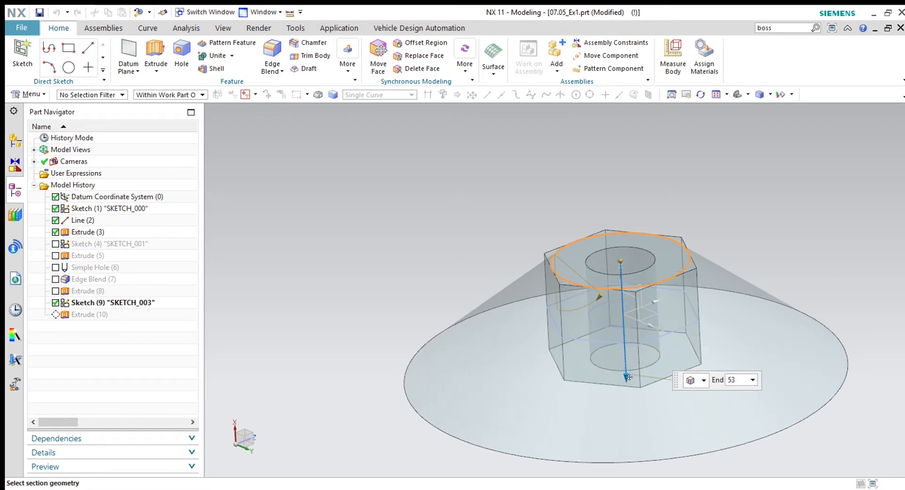
pyautogui.click(295, 468)
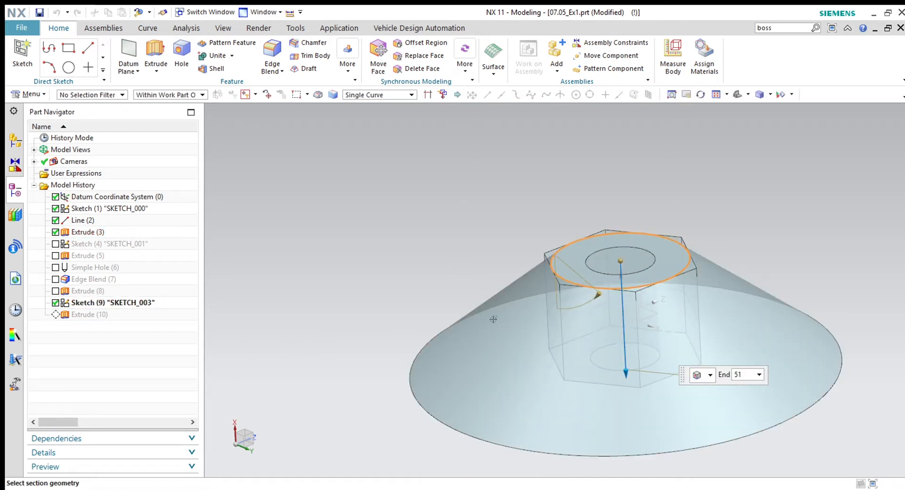
# Set the draft angle of the circle's extrusion to -60 and apply the edited feature.
pyautogui.click(290, 309)
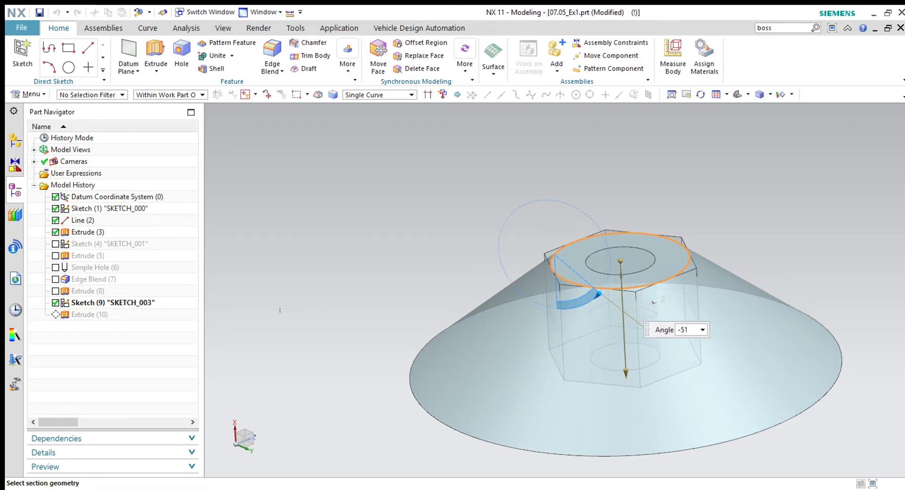
pyautogui.write('-60')
pyautogui.press('Return')
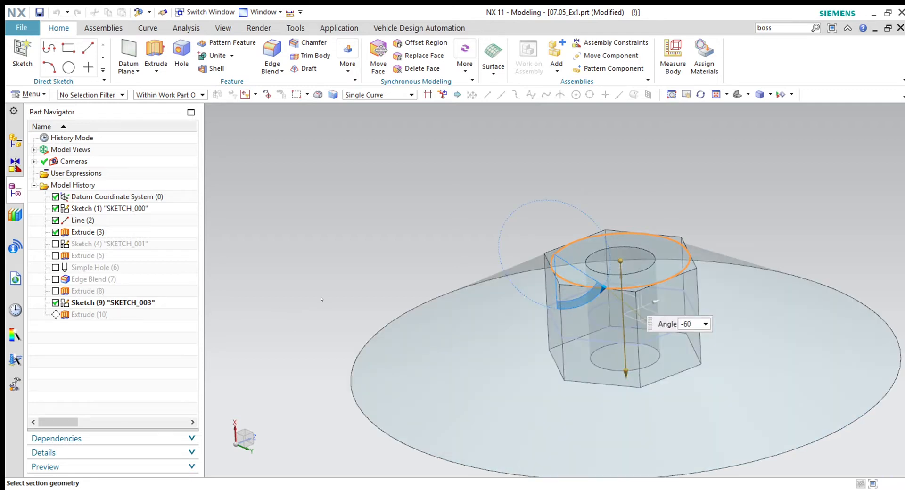
pyautogui.scroll(-2, 546, 349)
pyautogui.moveTo(528, 384); pyautogui.dragTo(527, 369, button='middle')
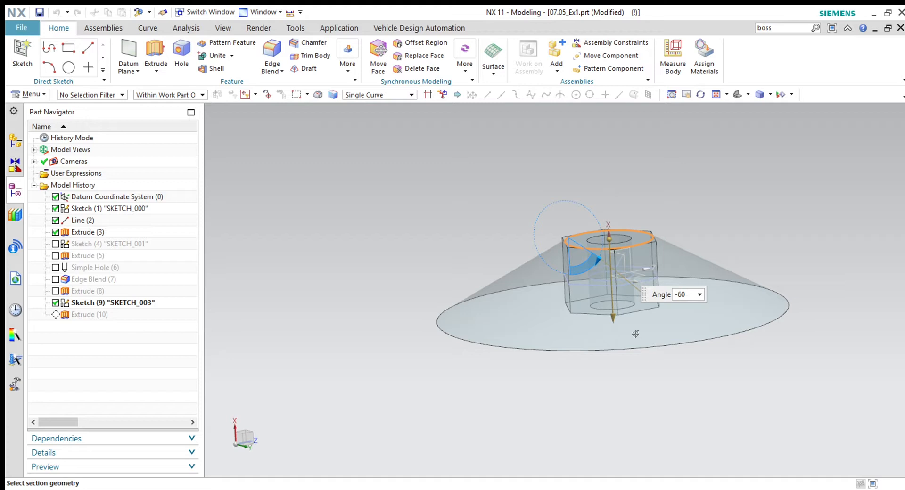
pyautogui.scroll(1, 600, 296)
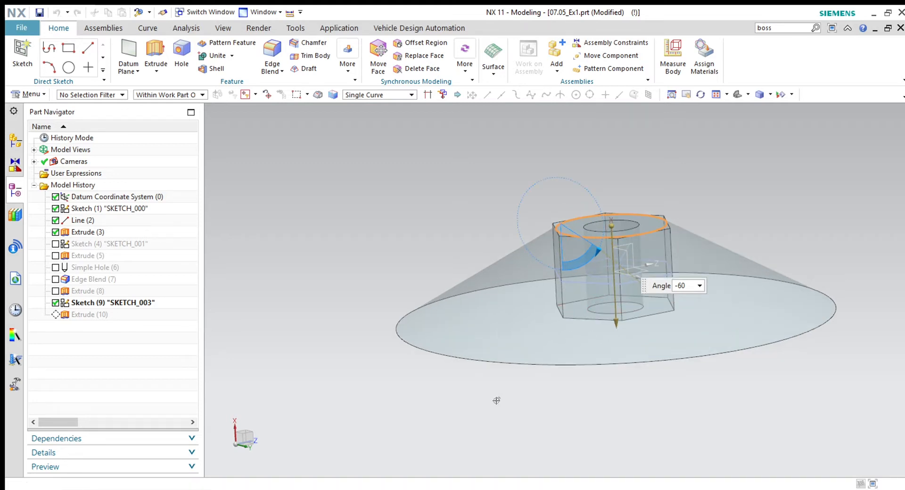
pyautogui.moveTo(483, 434); pyautogui.dragTo(482, 310, button='middle')
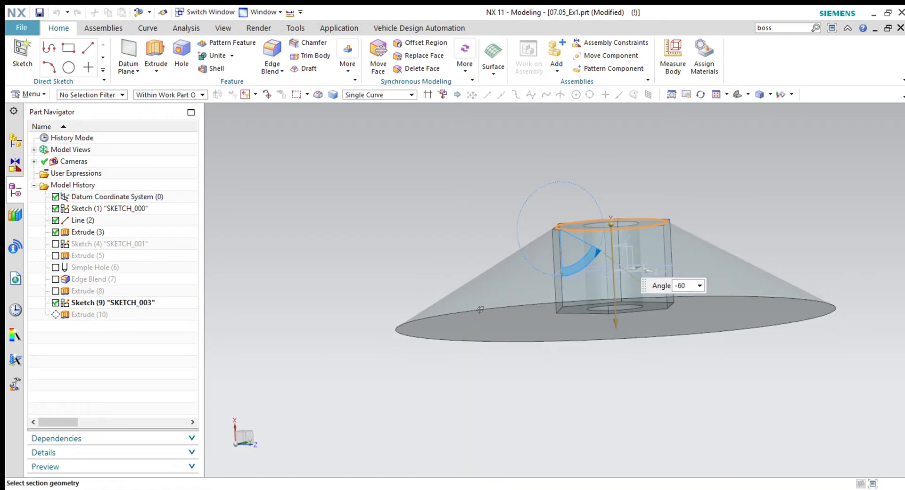
pyautogui.moveTo(499, 397)
pyautogui.mouseDown(button='middle')
pyautogui.moveTo(494, 406)
pyautogui.moveTo(494, 397)
pyautogui.mouseUp(button='middle')
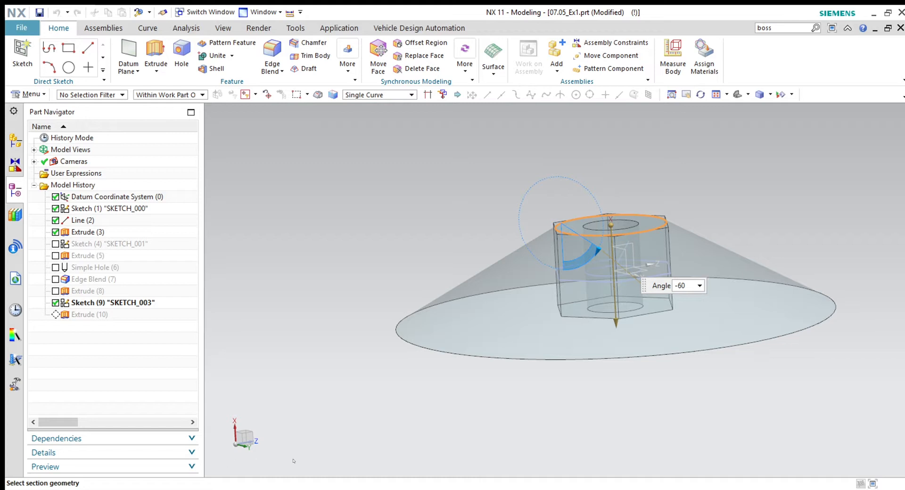
pyautogui.middleClick(518, 188)
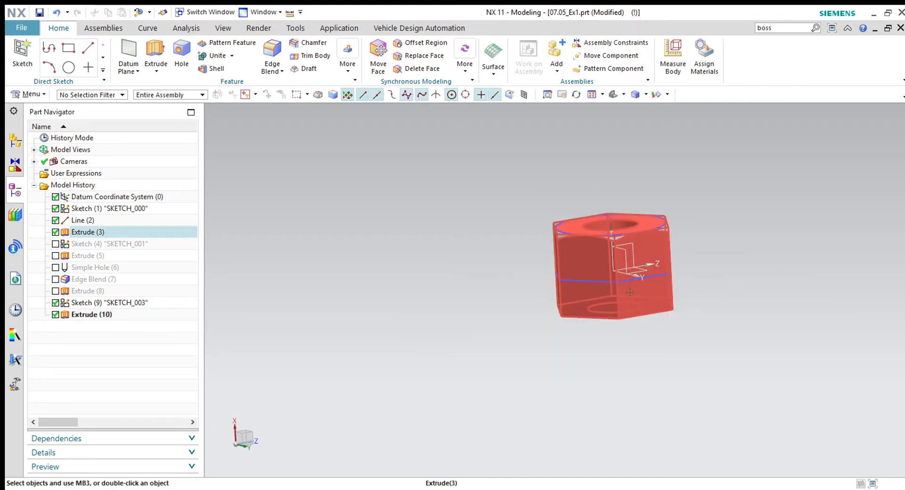
# Reopen the circle's tapered extrusion to review its end distance and draft angle, close it, and inspect the nut's chamfered corners.
pyautogui.doubleClick(102, 316)
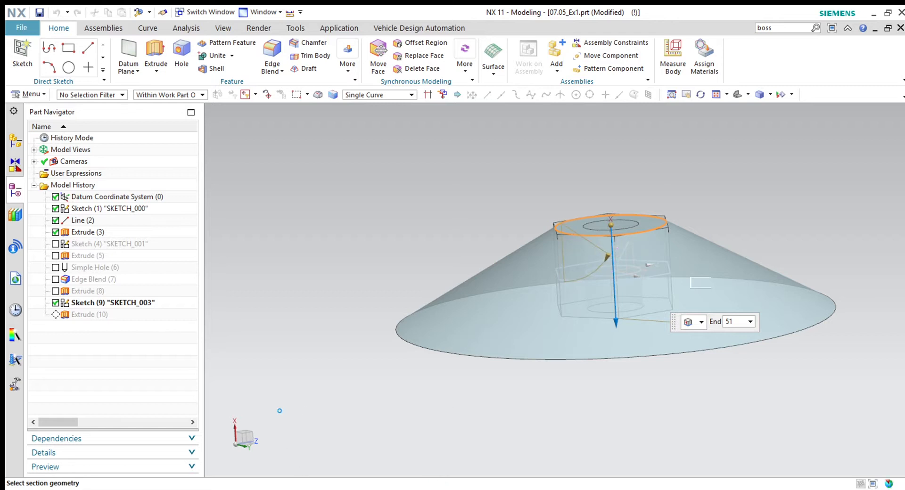
pyautogui.press('Tab')
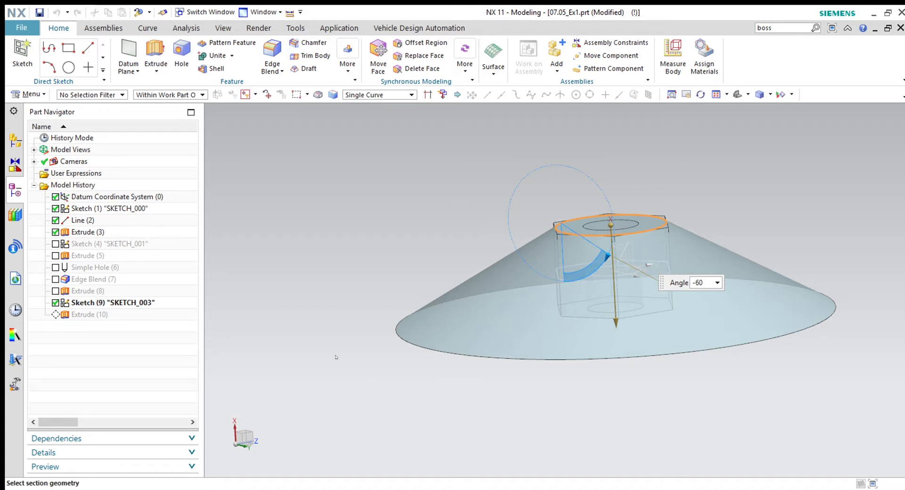
pyautogui.click(341, 321)
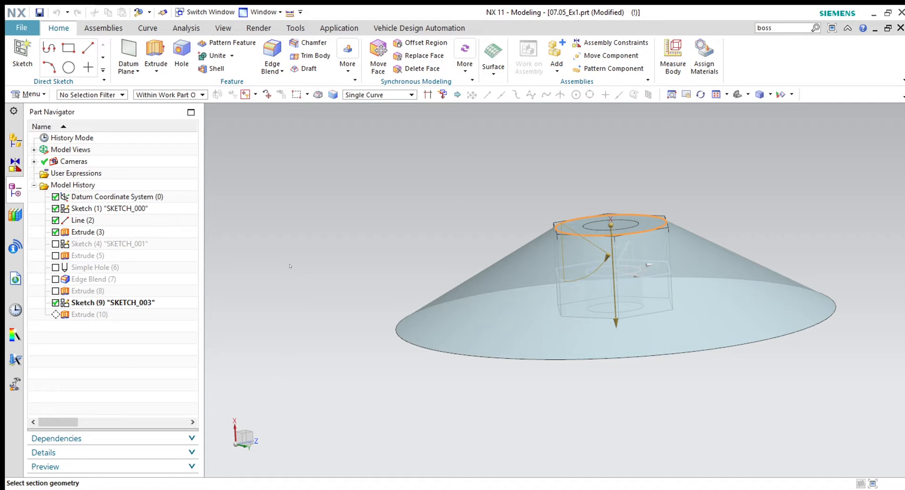
pyautogui.moveTo(565, 259); pyautogui.dragTo(546, 410, button='middle')
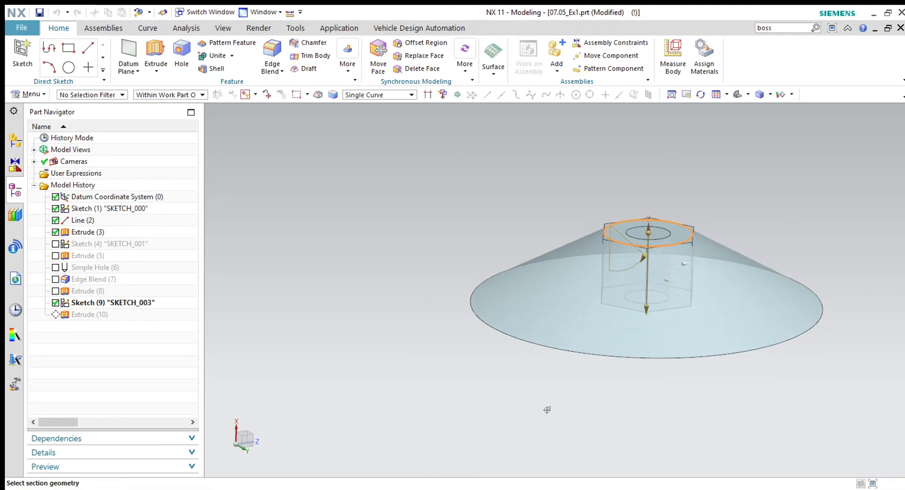
pyautogui.middleClick(303, 465)
pyautogui.moveTo(452, 343); pyautogui.dragTo(451, 364, button='middle')
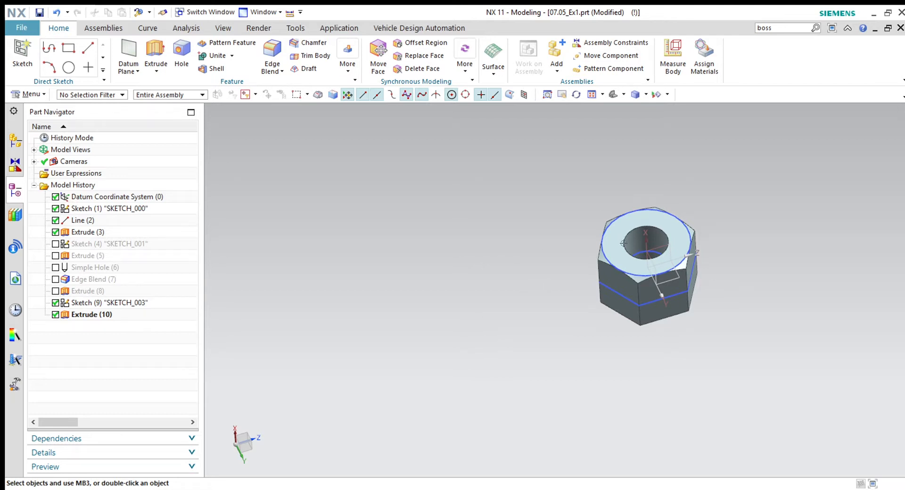
pyautogui.scroll(1, 605, 245)
pyautogui.scroll(-2, 421, 319)
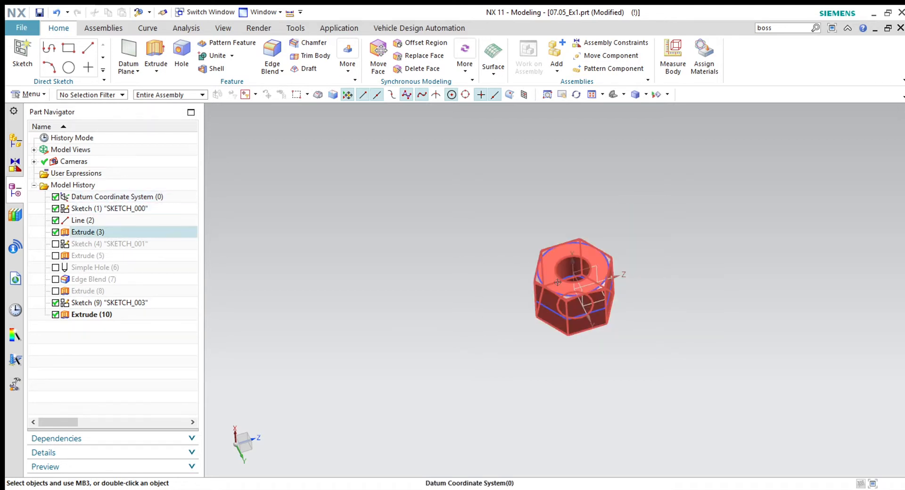
# Suppress the circle's tapered extrusion, its sketch, the nut's extrusion and the line feature, leaving only the base sketch.
pyautogui.scroll(4, 547, 277)
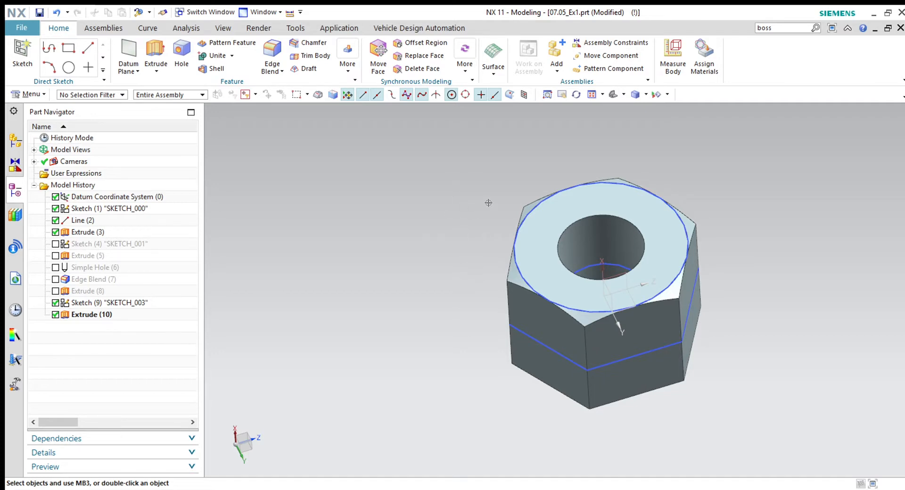
pyautogui.scroll(2, 509, 278)
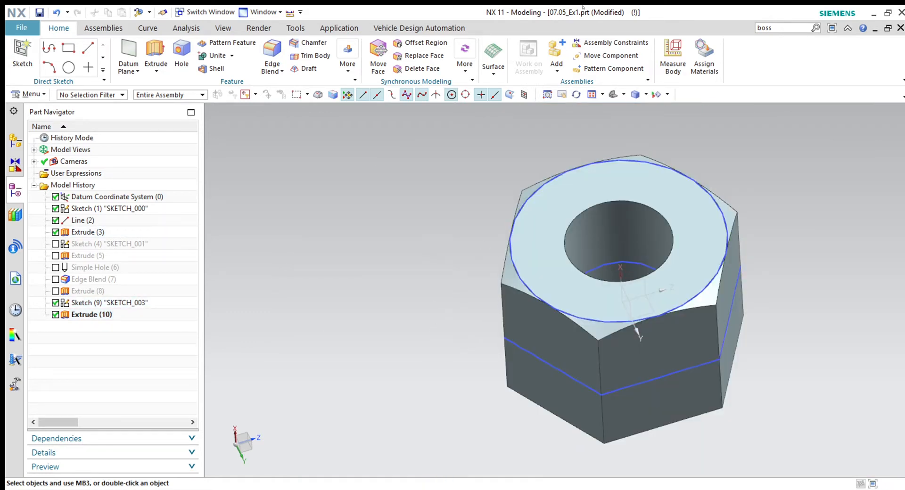
pyautogui.scroll(-1, 556, 235)
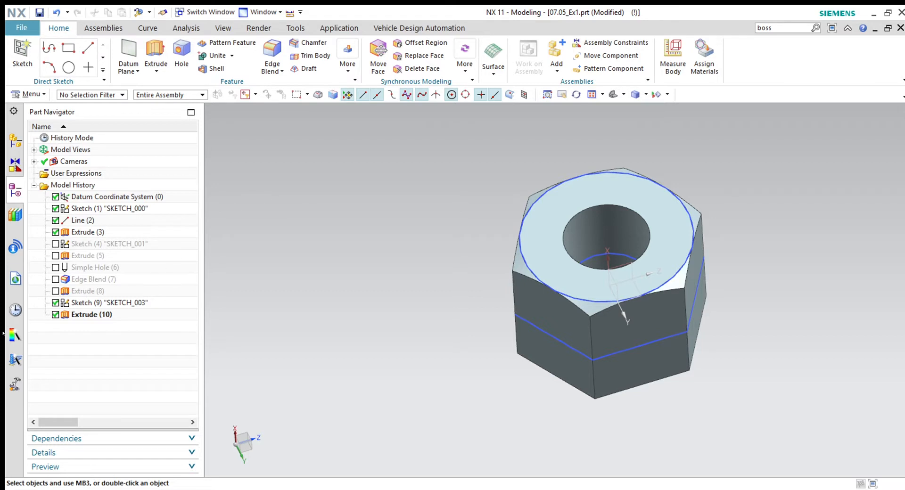
pyautogui.click(52, 316)
pyautogui.click(55, 303)
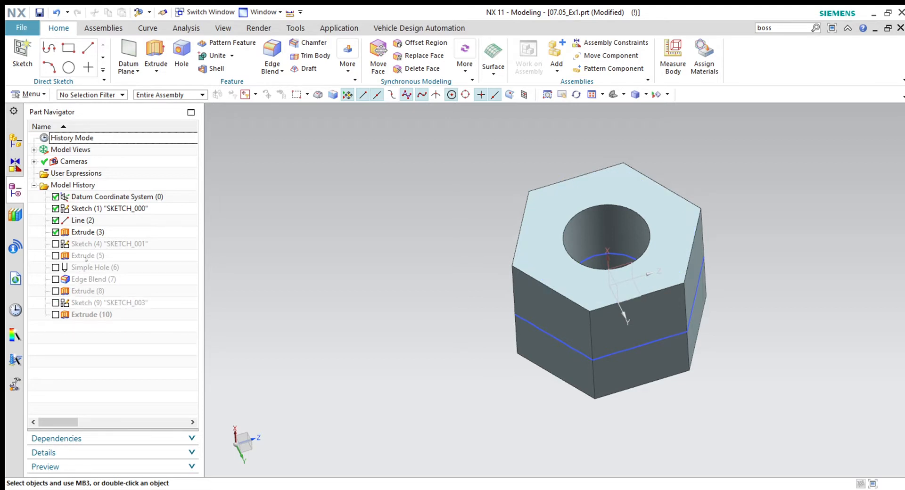
pyautogui.click(55, 232)
pyautogui.click(55, 220)
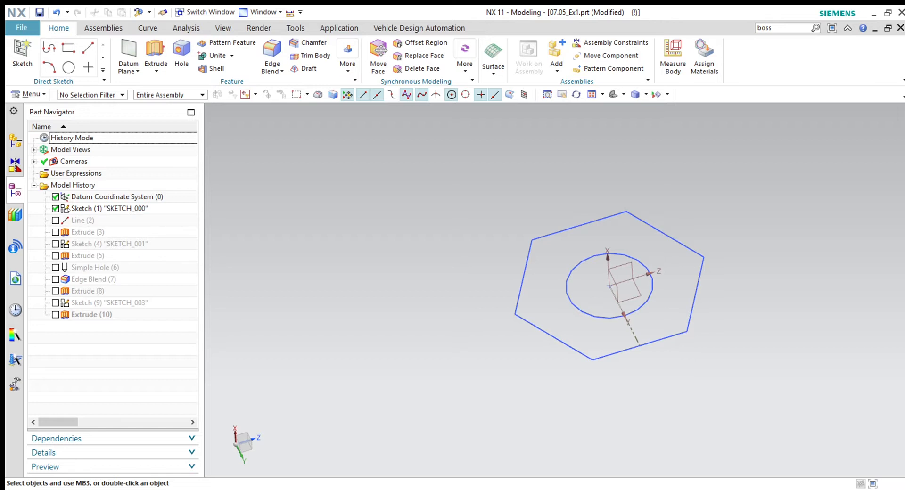
# Open the base sketch, select the hexagon's six sides to review the profile, and close the sketch.
pyautogui.doubleClick(92, 210)
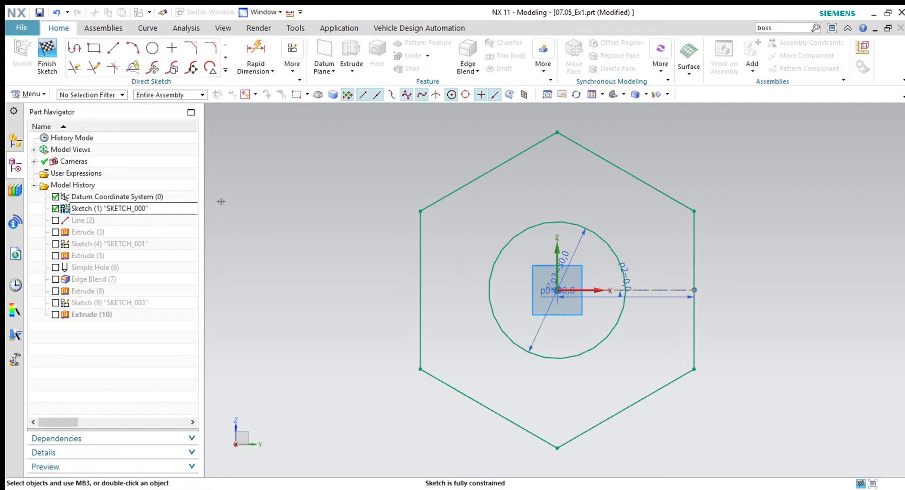
pyautogui.click(694, 227)
pyautogui.click(626, 173)
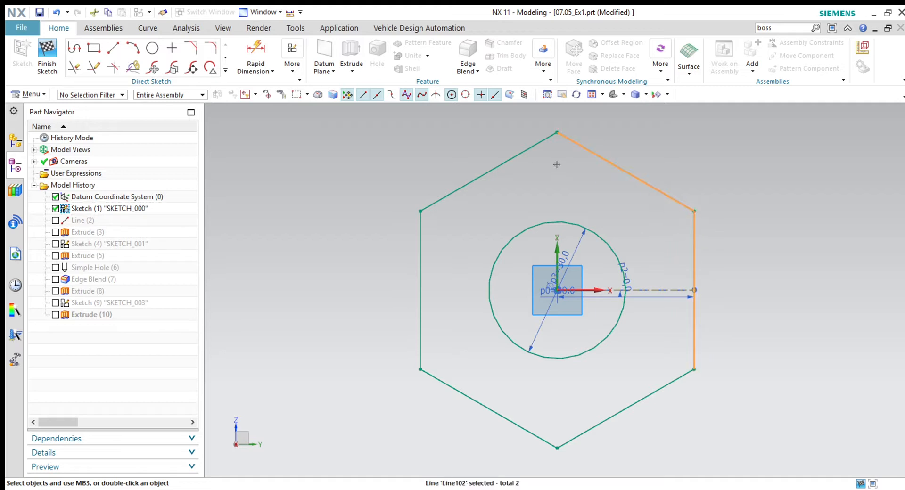
pyautogui.click(539, 143)
pyautogui.click(419, 245)
pyautogui.click(526, 431)
pyautogui.click(557, 447)
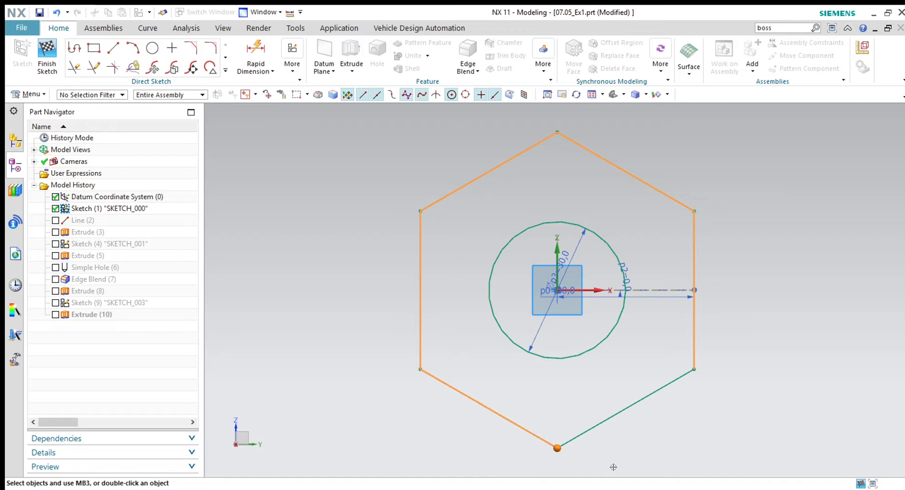
pyautogui.click(583, 438)
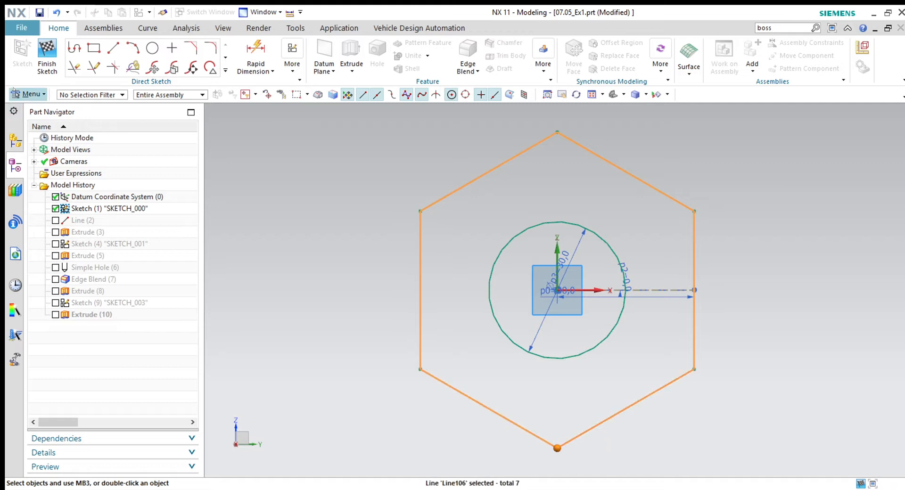
pyautogui.click(47, 58)
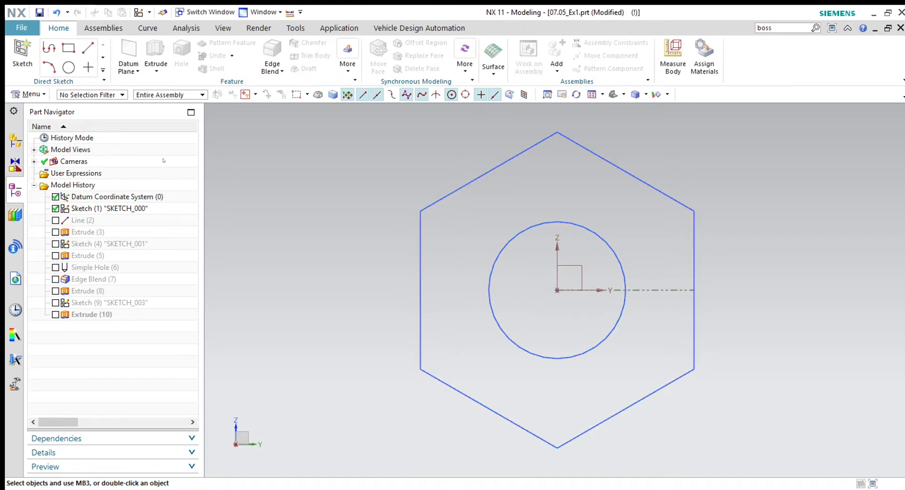
# Unsuppress the nut's extrusion, add detailed threads to the cylindrical face of its hole, and inspect the threaded bore.
pyautogui.click(55, 232)
pyautogui.moveTo(237, 395)
pyautogui.mouseDown(button='middle')
pyautogui.moveTo(256, 366)
pyautogui.moveTo(276, 378)
pyautogui.moveTo(256, 388)
pyautogui.mouseUp(button='middle')
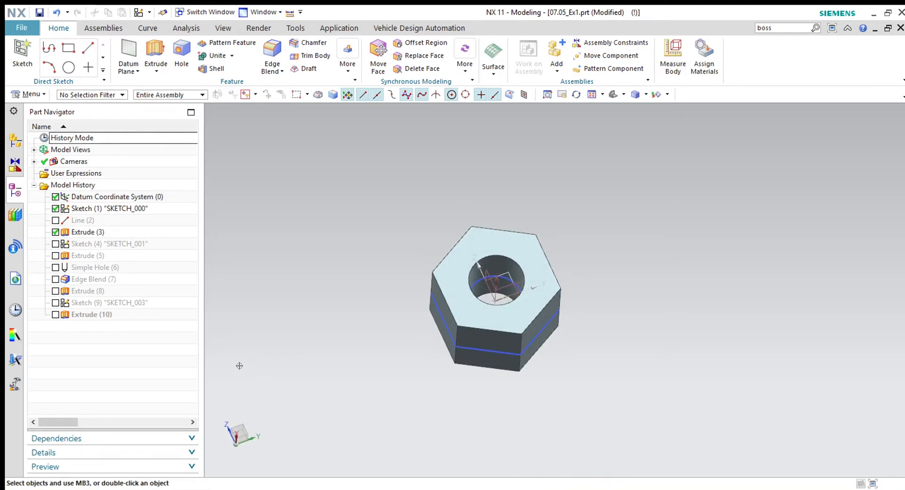
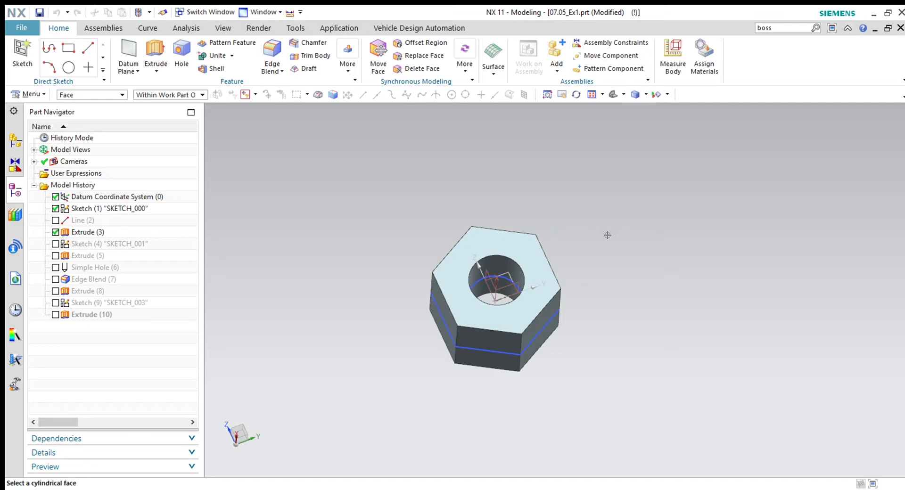
pyautogui.click(503, 267)
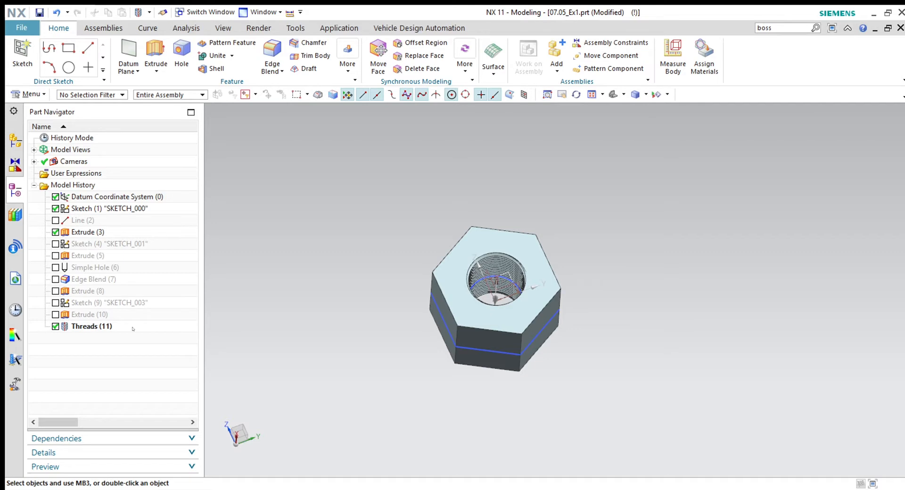
pyautogui.scroll(5, 517, 272)
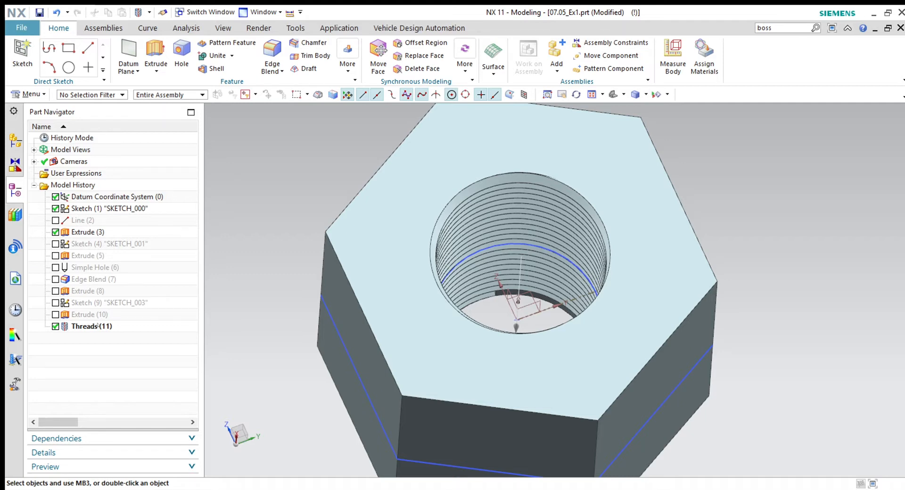
pyautogui.scroll(-2, 525, 265)
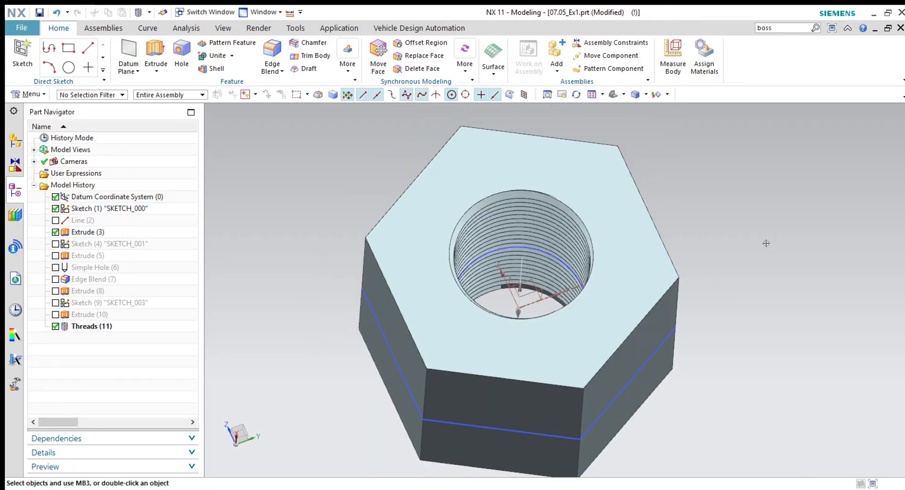
pyautogui.moveTo(605, 332); pyautogui.dragTo(564, 351, button='middle')
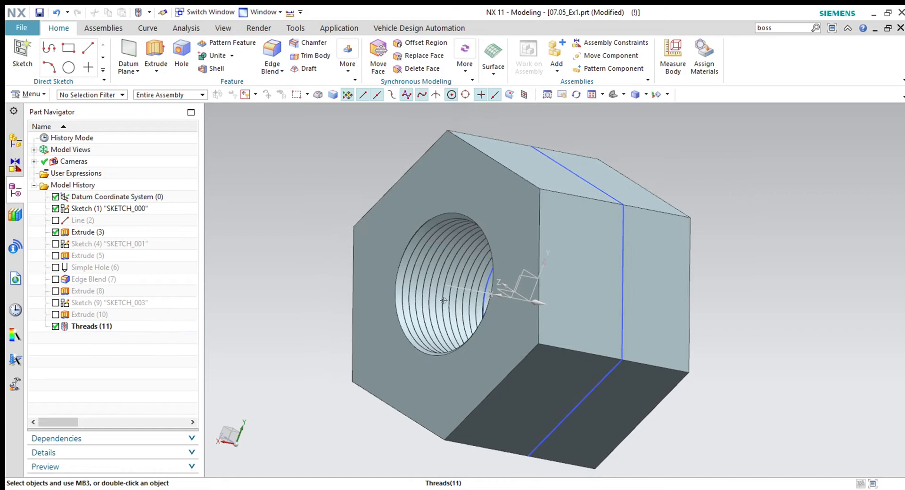
pyautogui.scroll(-4, 443, 300)
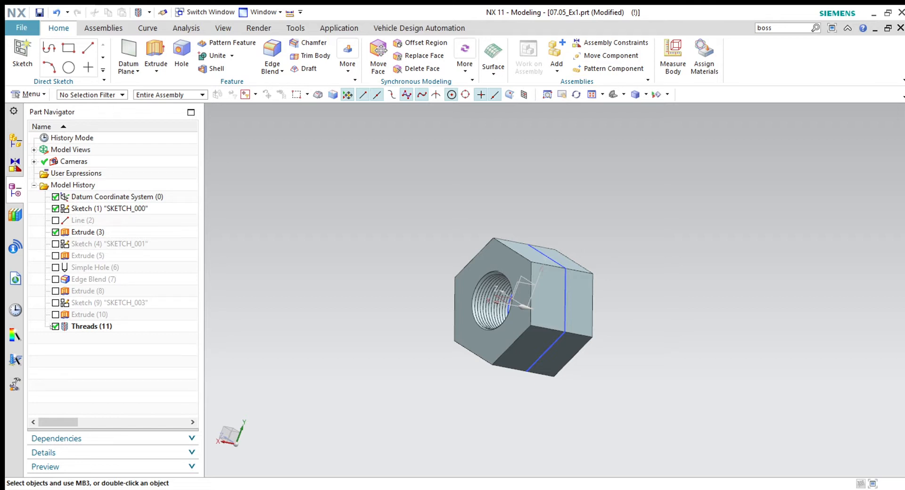
# Suppress and restore the threads to compare the hole, and review the Thread command before cancelling it.
pyautogui.click(52, 326)
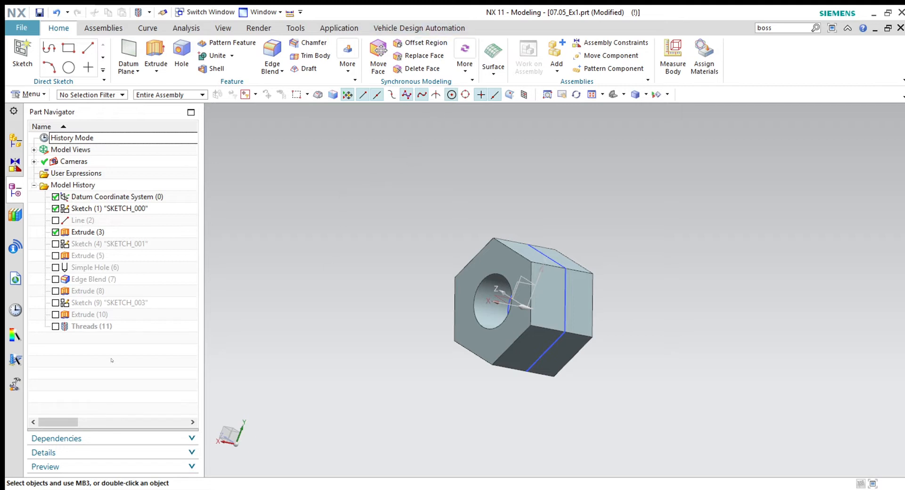
pyautogui.click(55, 326)
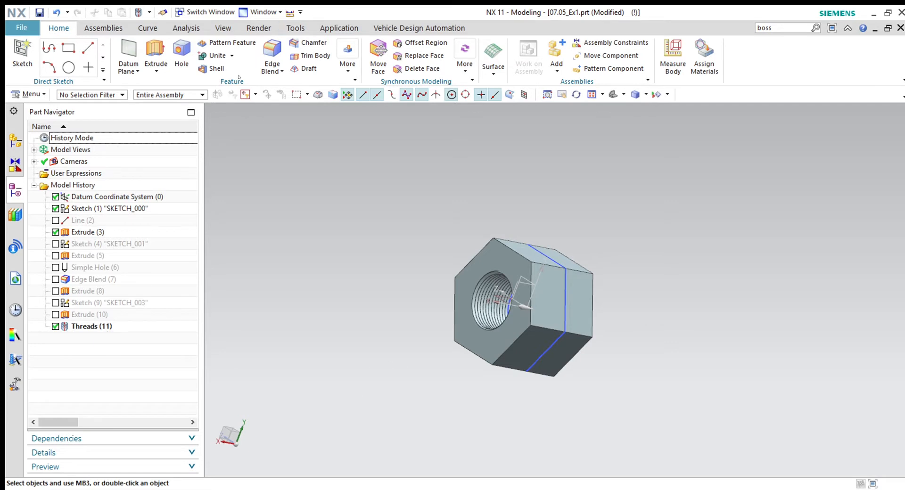
pyautogui.click(429, 148)
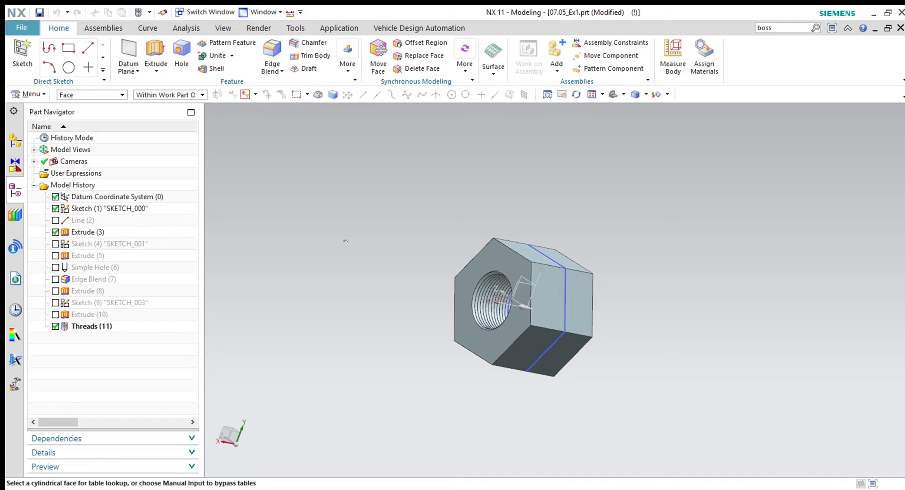
pyautogui.click(329, 428)
# Suppress the threads and the nut's extrusion, and open the base sketch for editing.
pyautogui.click(55, 326)
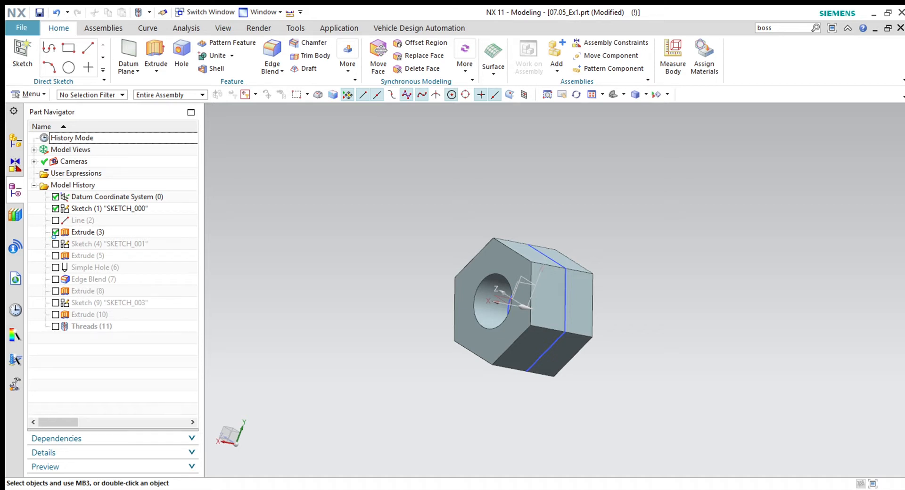
pyautogui.click(55, 232)
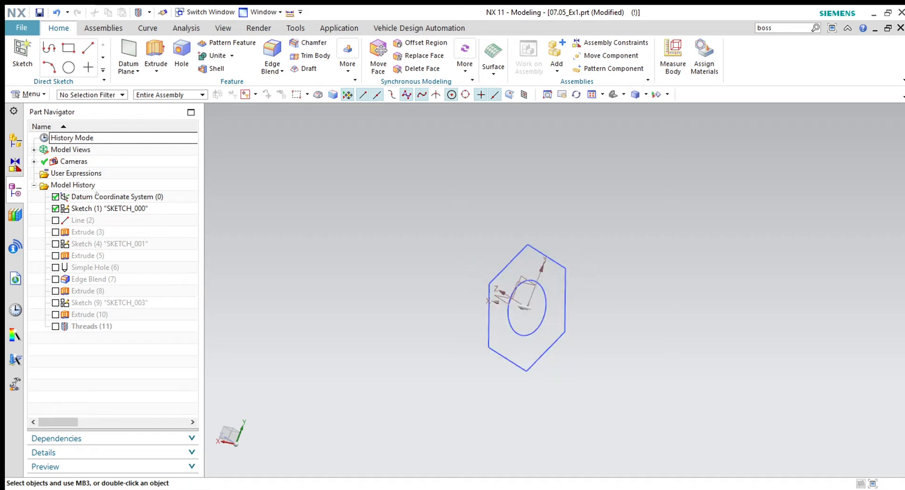
pyautogui.doubleClick(97, 208)
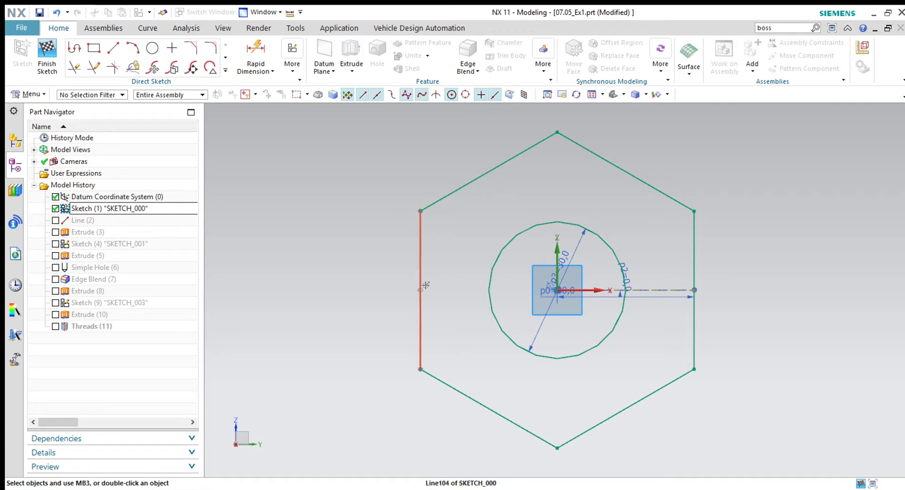
# Delete the hexagon's six sides from the base sketch, keeping the circle and reference line, and finish the sketch.
pyautogui.scroll(-3, 513, 325)
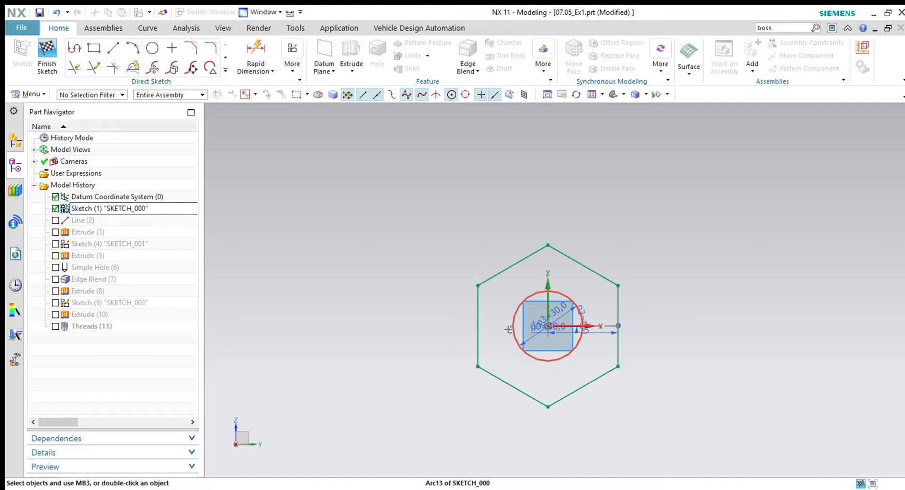
pyautogui.click(532, 253)
pyautogui.click(582, 265)
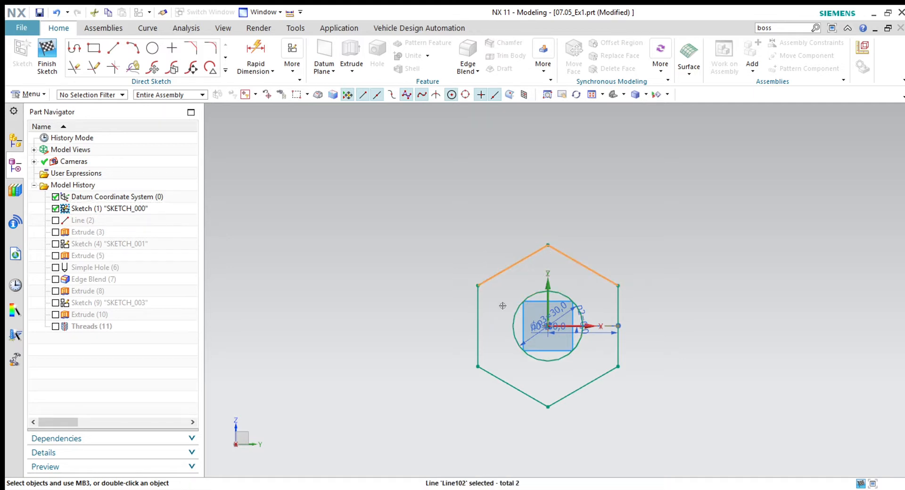
pyautogui.click(478, 300)
pyautogui.click(493, 382)
pyautogui.click(583, 386)
pyautogui.click(617, 350)
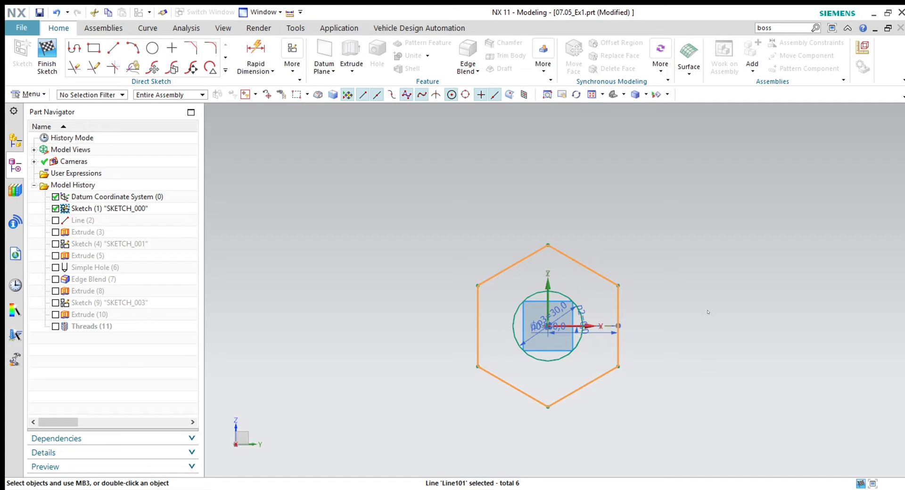
pyautogui.press('Delete')
pyautogui.scroll(3, 584, 332)
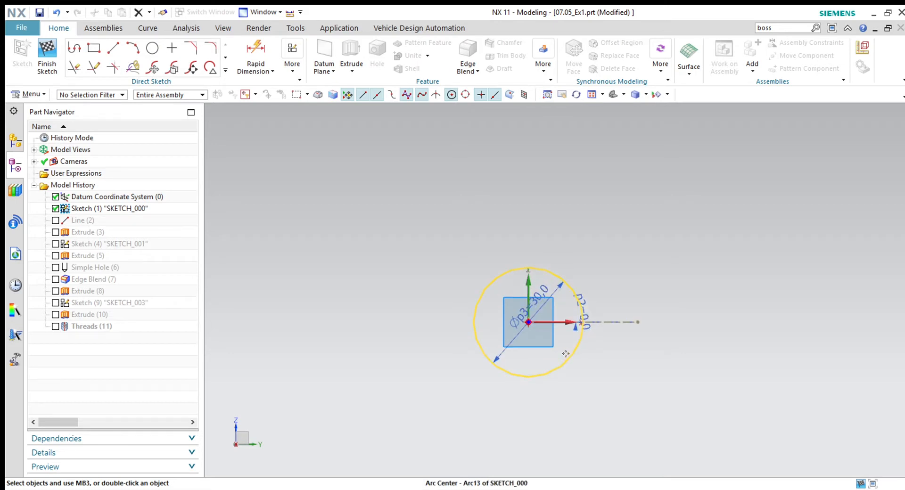
pyautogui.scroll(2, 566, 354)
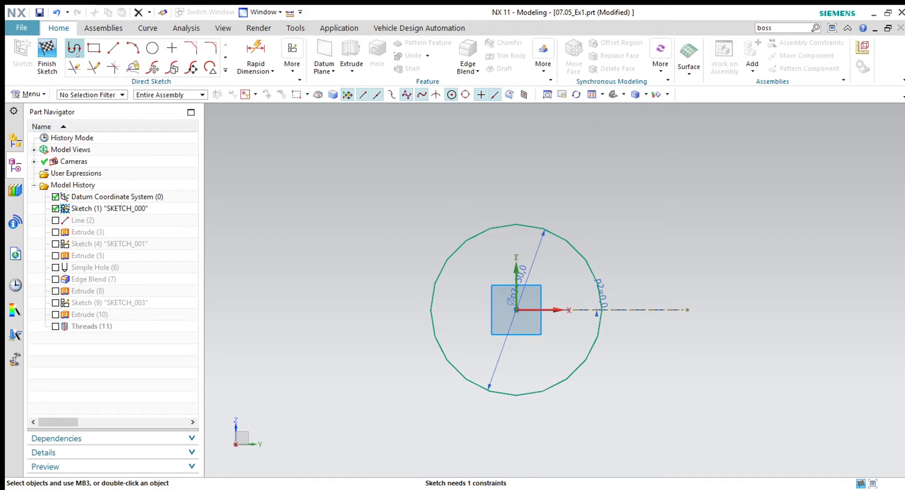
pyautogui.click(48, 58)
# Extrude the 30 mm diameter circle into a tall, open-ended sheet cylinder without a Boolean operation.
pyautogui.moveTo(375, 407); pyautogui.dragTo(379, 369, button='middle')
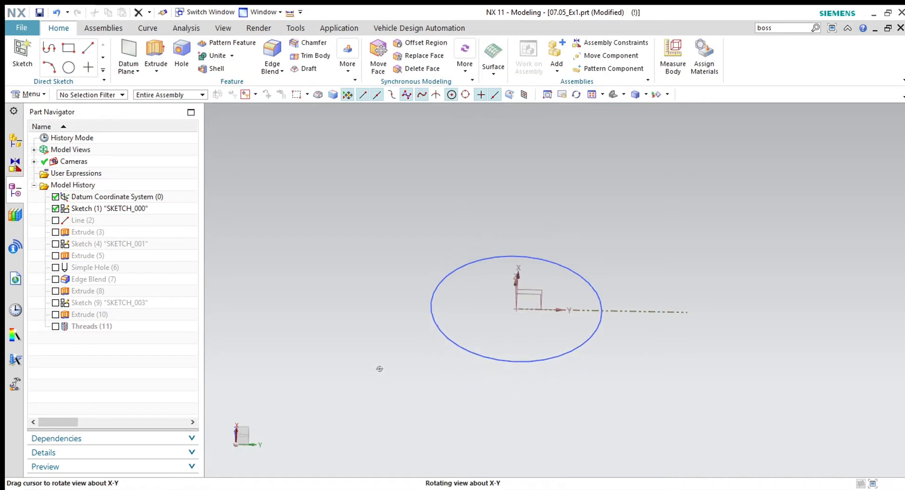
pyautogui.click(150, 50)
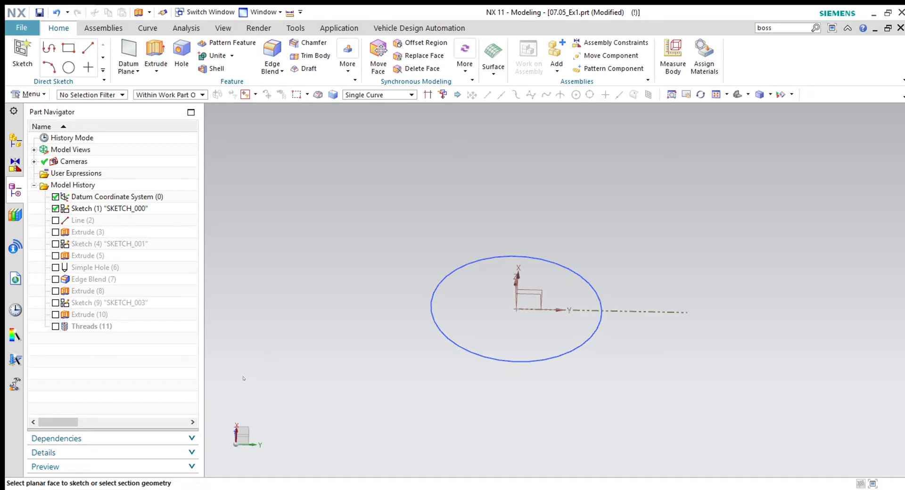
pyautogui.click(522, 362)
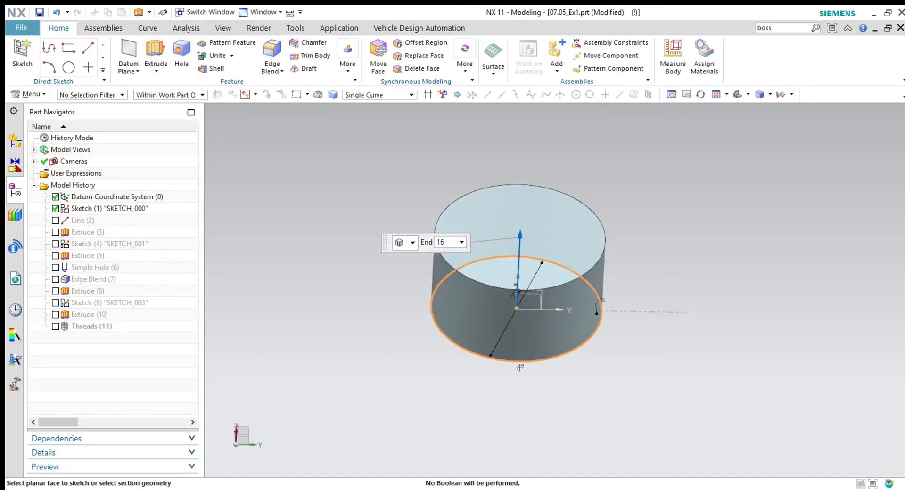
pyautogui.moveTo(520, 236); pyautogui.dragTo(526, 124)
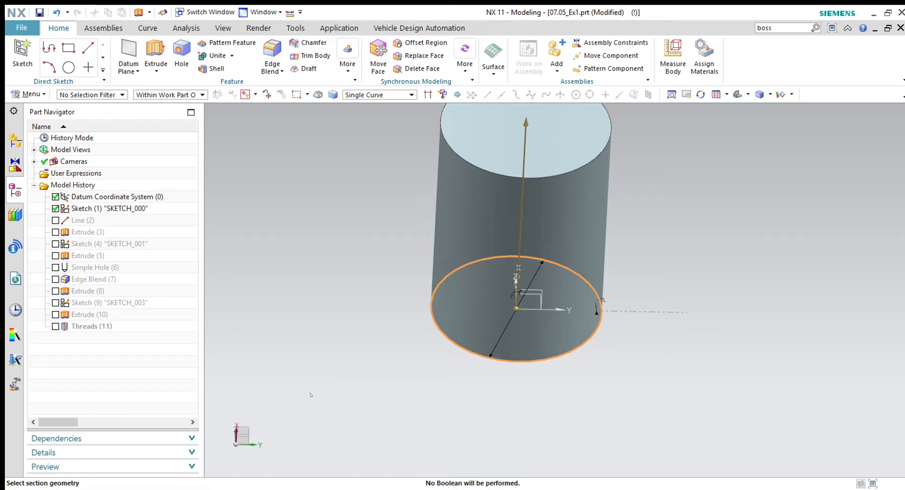
pyautogui.scroll(-2, 597, 392)
pyautogui.moveTo(596, 392); pyautogui.dragTo(602, 417, button='middle')
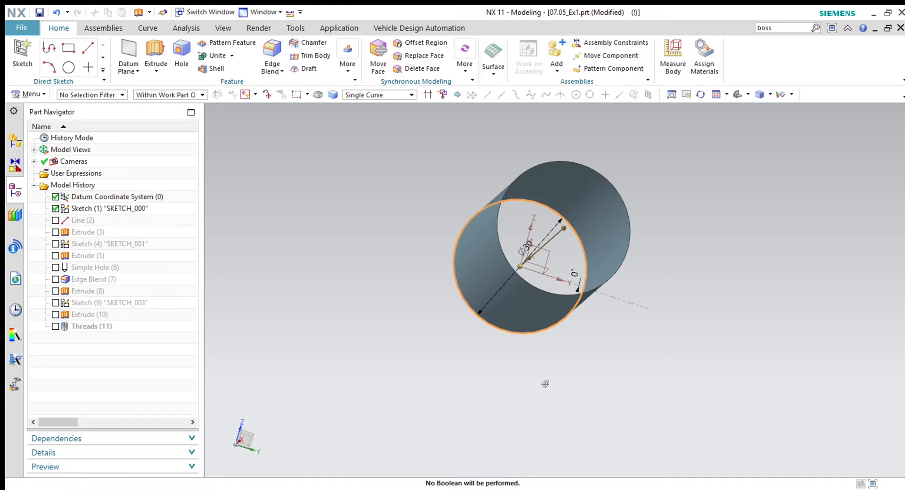
pyautogui.moveTo(498, 398); pyautogui.dragTo(281, 451, button='middle')
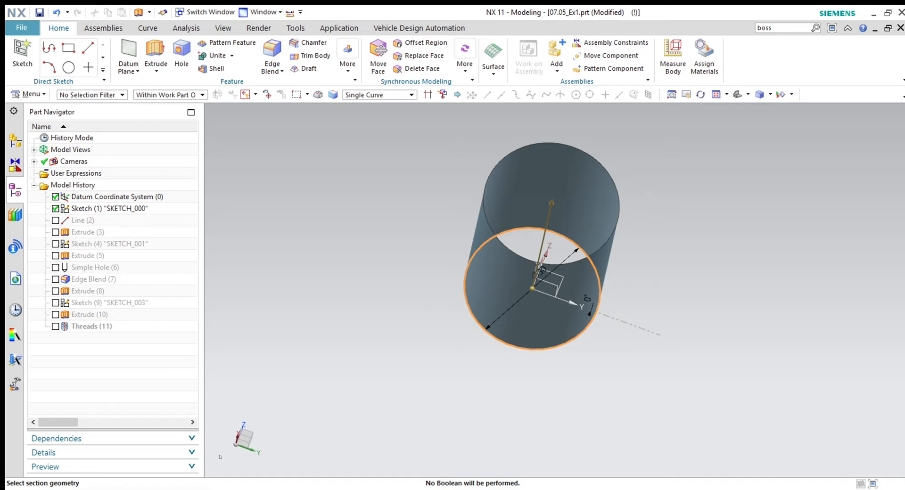
pyautogui.middleClick(240, 462)
pyautogui.moveTo(378, 414)
pyautogui.mouseDown(button='middle')
pyautogui.moveTo(420, 331)
pyautogui.moveTo(404, 384)
pyautogui.moveTo(369, 407)
pyautogui.mouseUp(button='middle')
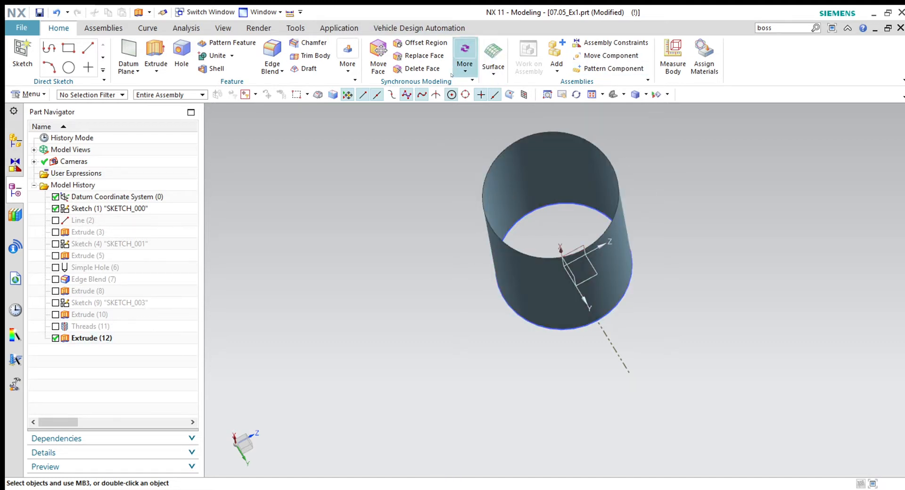
# Thicken the face of the extruded sheet cylinder with Offset 1 at 0.3 mm and Offset 2 at 0.
pyautogui.click(484, 71)
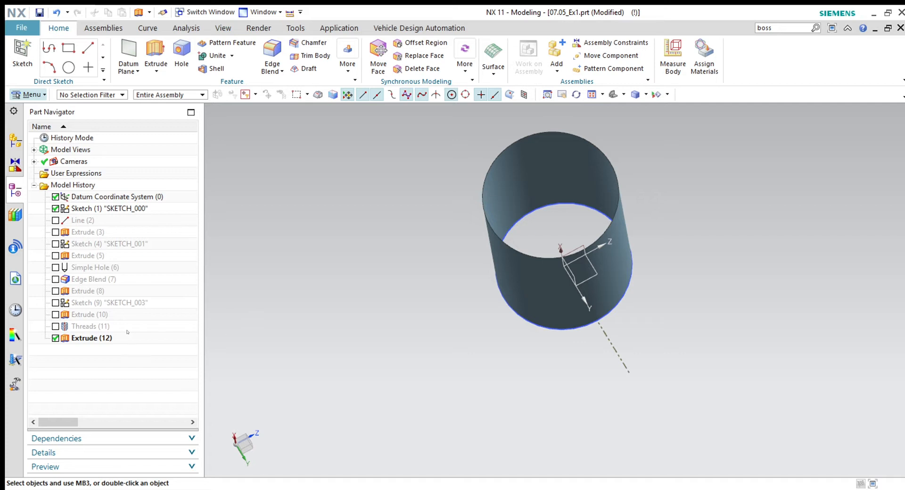
pyautogui.click(791, 28)
pyautogui.write('thicken')
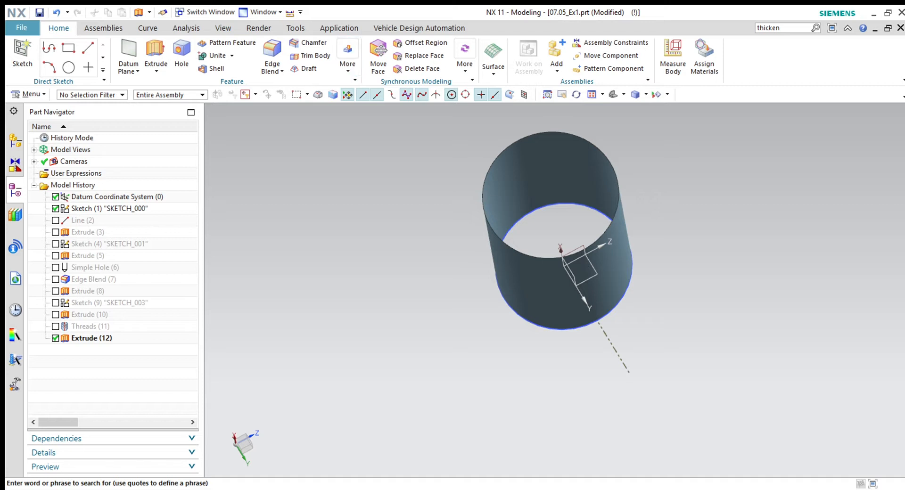
pyautogui.write('delete')
pyautogui.write('thicken')
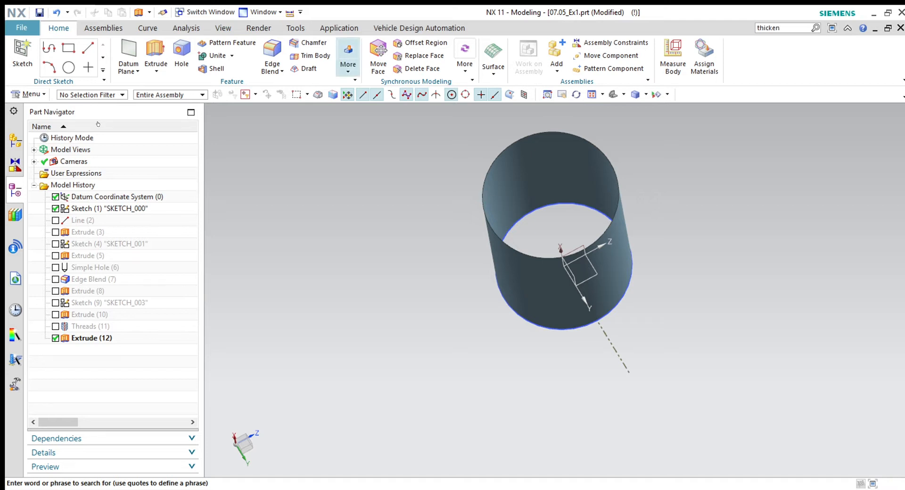
pyautogui.click(267, 112)
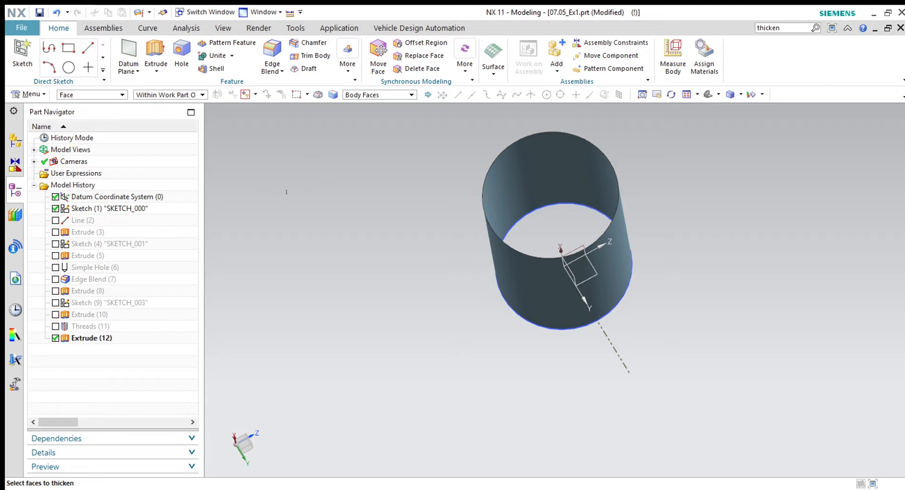
pyautogui.click(507, 185)
pyautogui.moveTo(494, 365); pyautogui.dragTo(496, 380, button='middle')
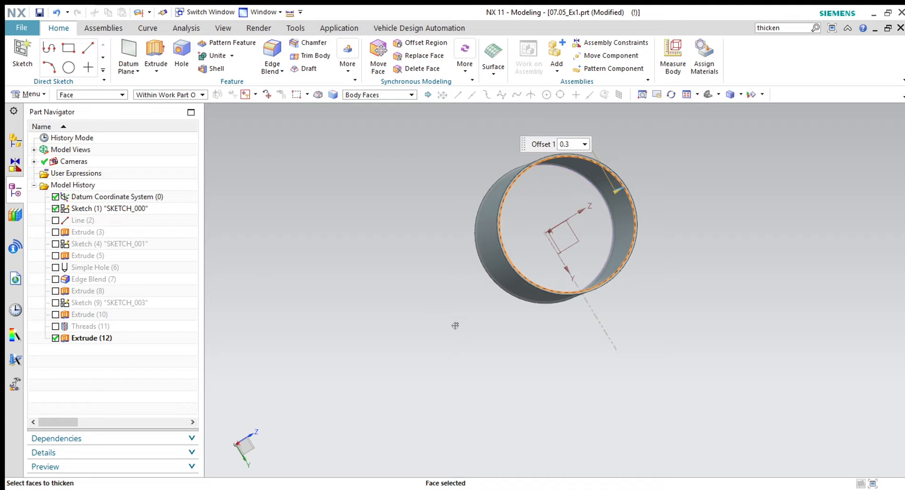
pyautogui.moveTo(620, 190)
pyautogui.mouseDown()
pyautogui.moveTo(607, 198)
pyautogui.moveTo(630, 187)
pyautogui.moveTo(612, 197)
pyautogui.mouseUp()
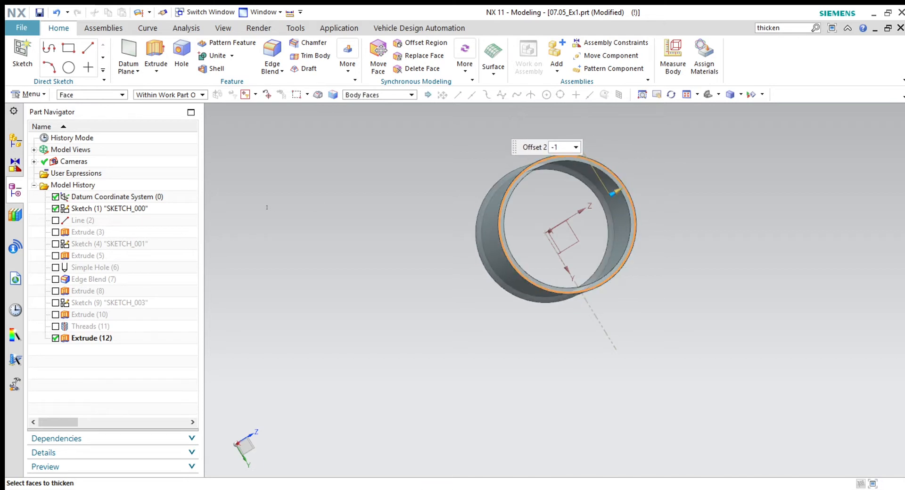
pyautogui.write('0')
pyautogui.middleClick(245, 326)
pyautogui.moveTo(533, 357); pyautogui.dragTo(507, 339, button='middle')
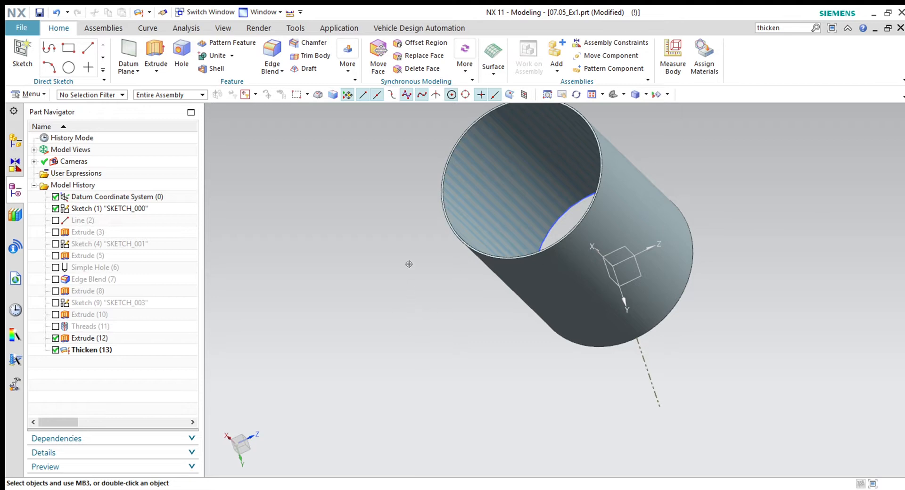
pyautogui.click(657, 229)
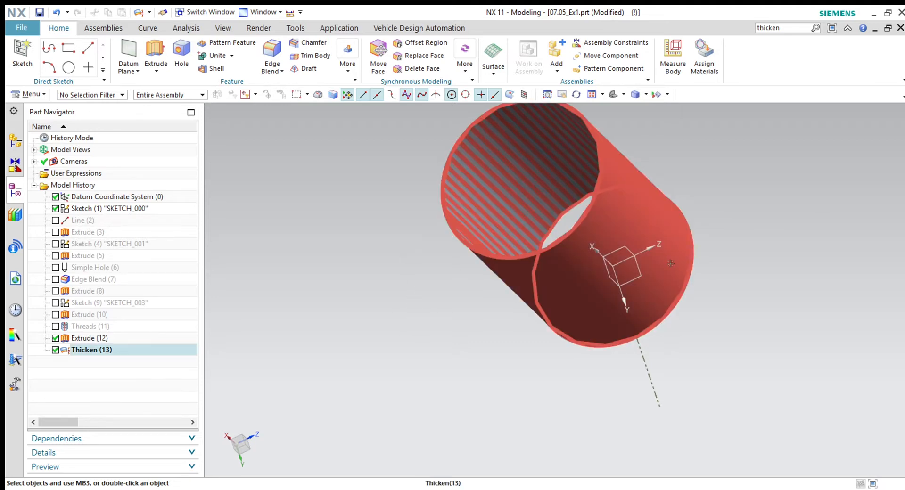
pyautogui.press('Escape')
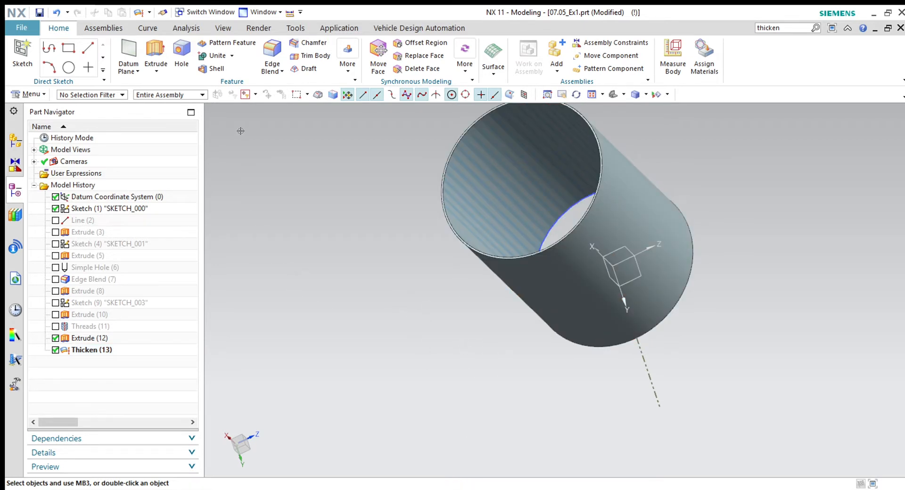
# Try to extrude the circular edge at the thickened cylinder's base by 0.3 mm as a united cap.
pyautogui.click(151, 47)
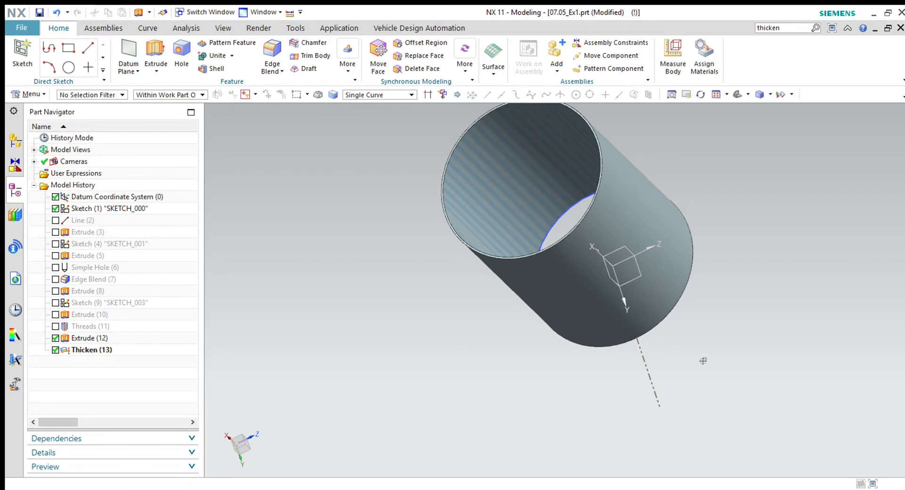
pyautogui.moveTo(711, 355); pyautogui.dragTo(752, 269, button='middle')
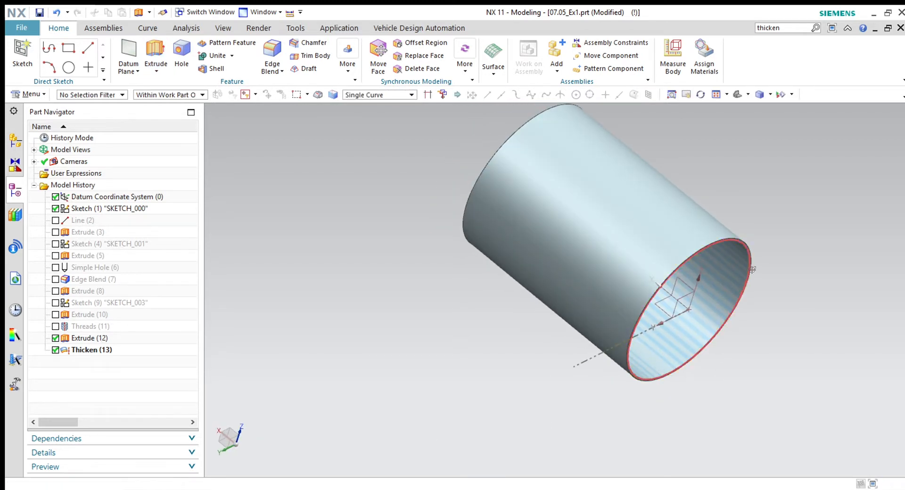
pyautogui.scroll(3, 748, 247)
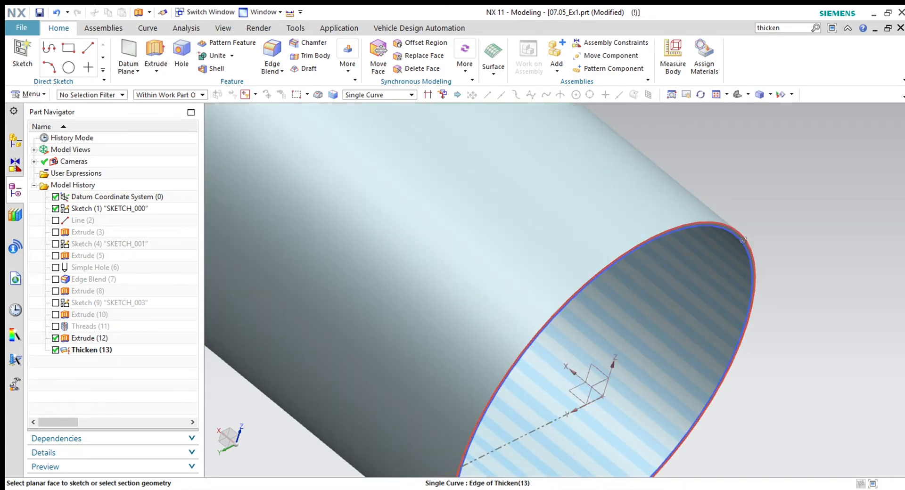
pyautogui.click(743, 240)
pyautogui.scroll(-4, 792, 273)
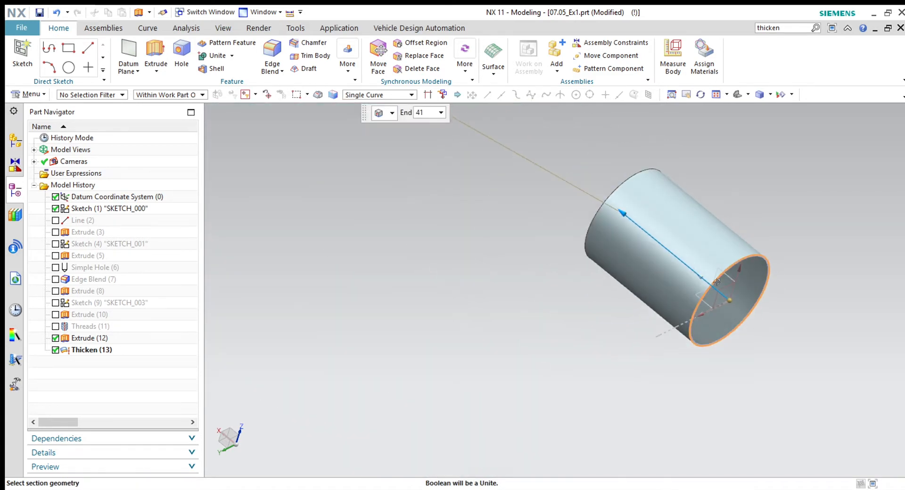
pyautogui.write('0.')
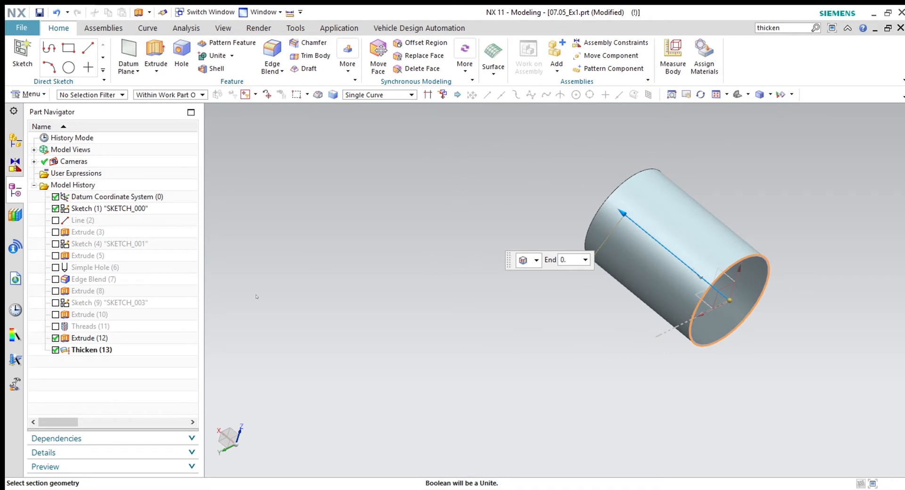
pyautogui.write('3')
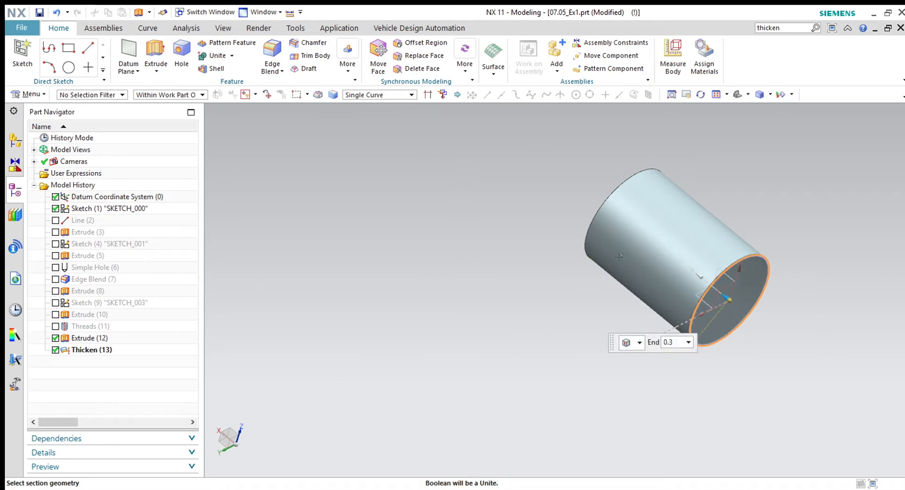
pyautogui.scroll(2, 277, 323)
pyautogui.click(307, 331)
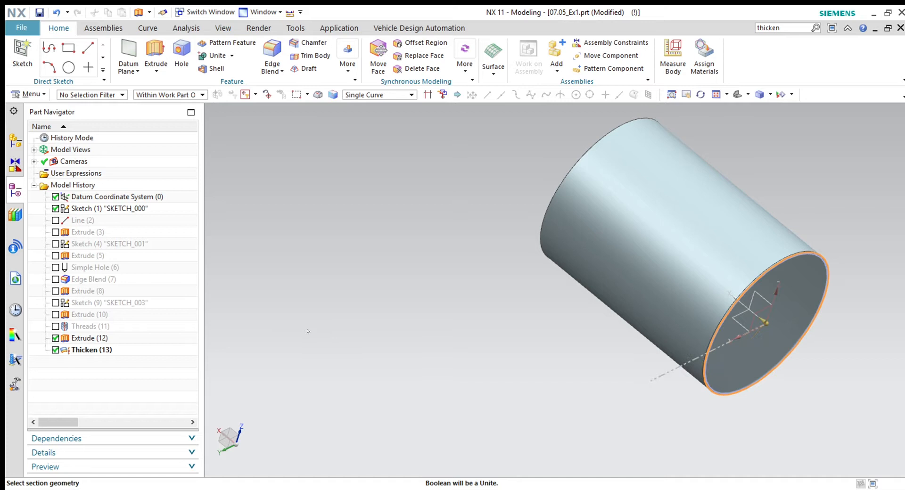
pyautogui.middleClick(298, 356)
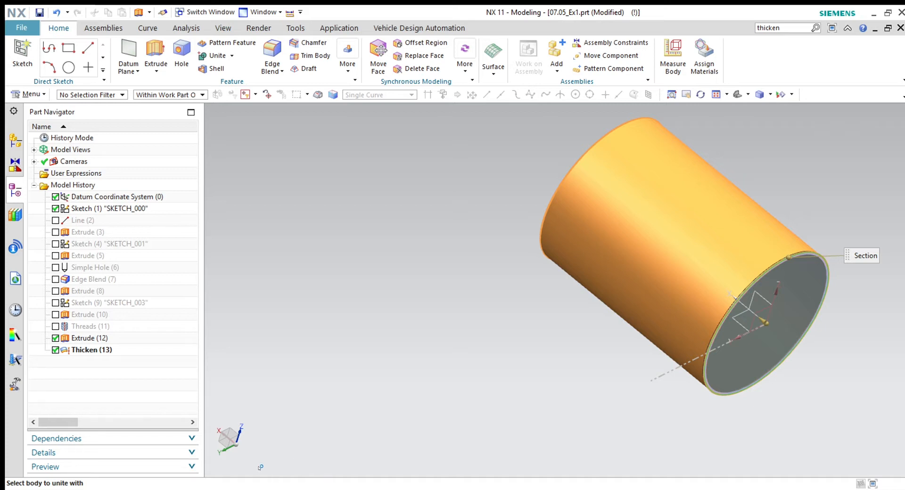
pyautogui.click(316, 467)
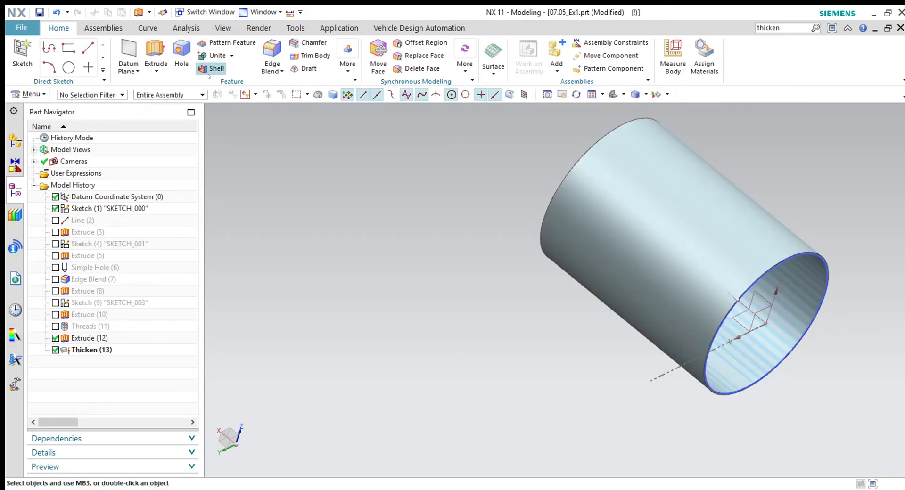
# Suppress the thickening and change the cylinder's extrusion from a sheet to a solid body.
pyautogui.click(55, 350)
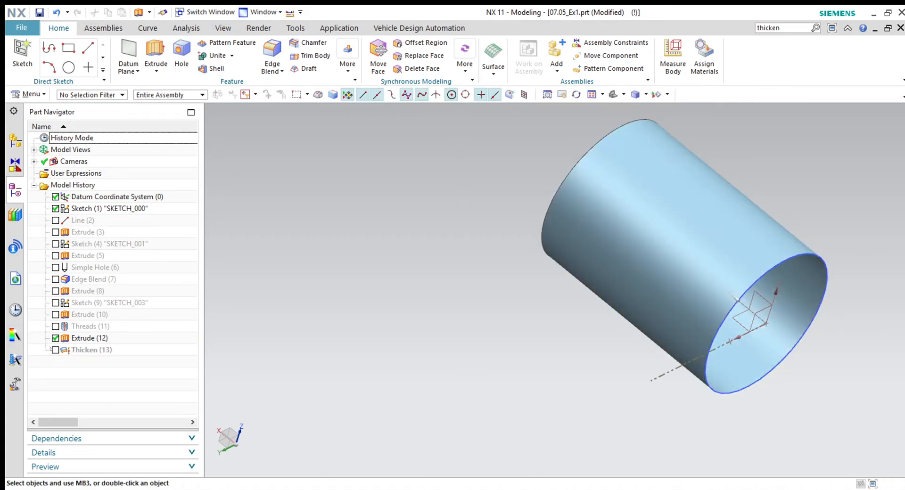
pyautogui.doubleClick(81, 338)
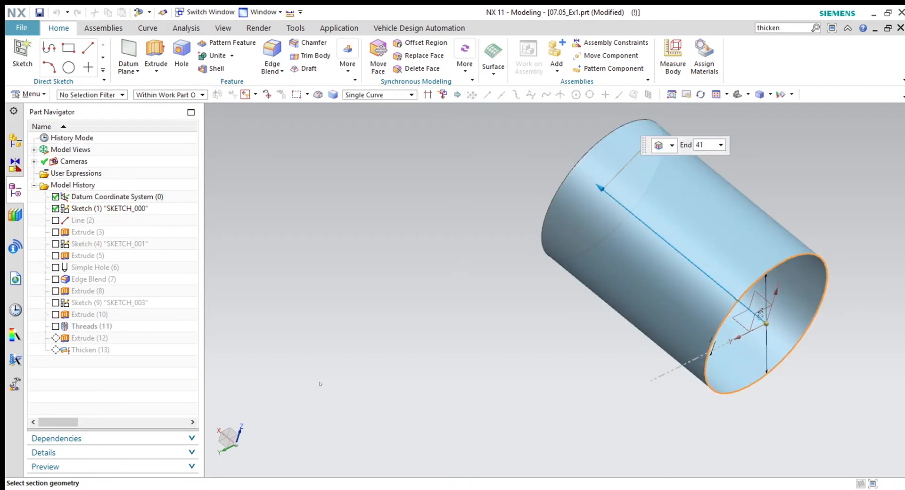
# Try the Shell command on the solid cylinder, picking its end and side faces for removal, and cancel it.
pyautogui.click(213, 68)
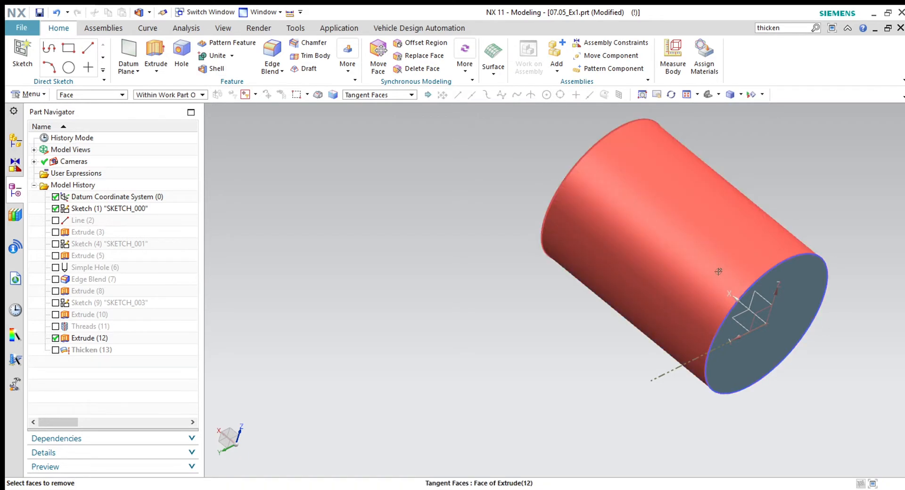
pyautogui.moveTo(578, 389); pyautogui.dragTo(540, 357, button='middle')
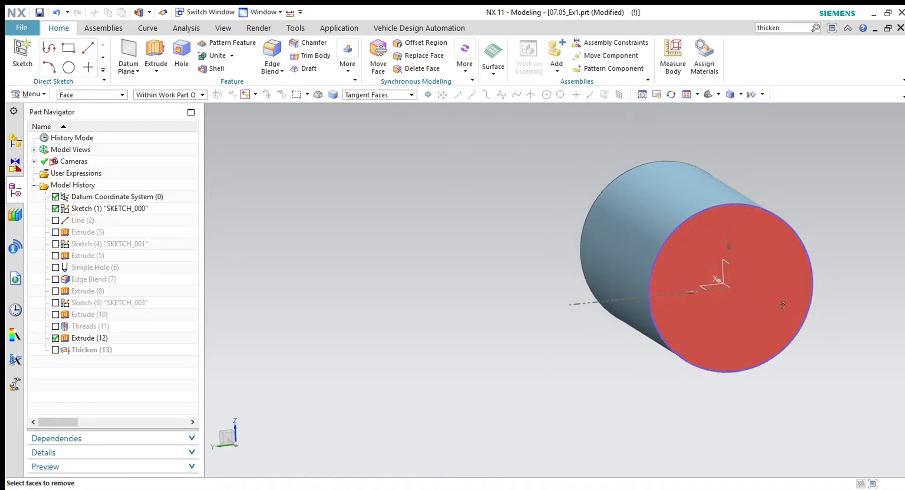
pyautogui.click(793, 307)
pyautogui.click(647, 221)
pyautogui.moveTo(541, 276); pyautogui.dragTo(594, 162, button='middle')
pyautogui.click(594, 162)
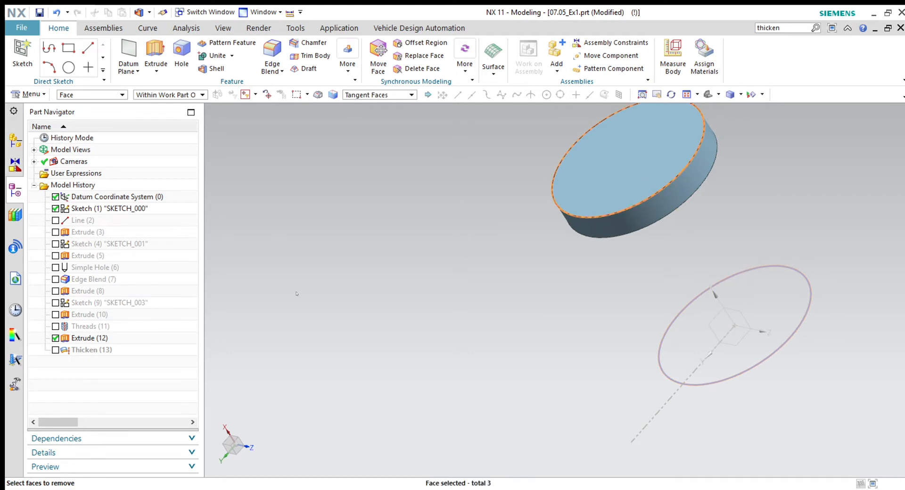
pyautogui.press('Escape')
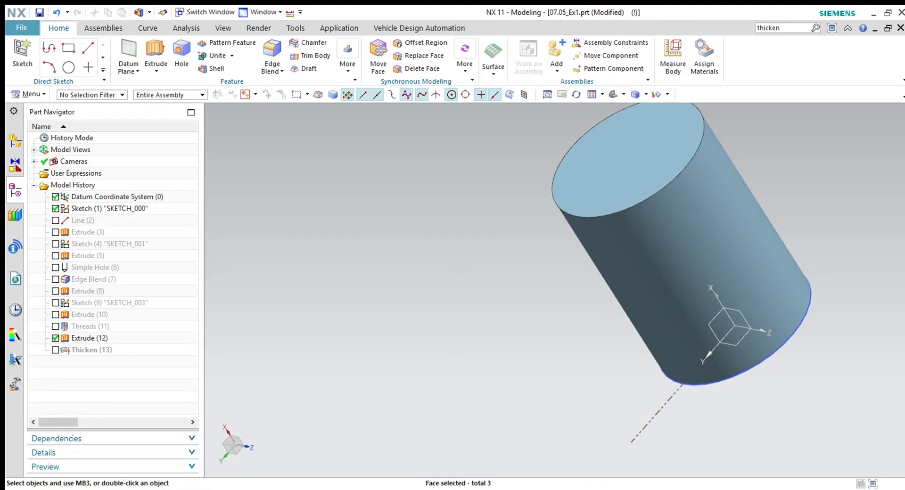
# Undo the solid-body change and the suppression to restore the thickened sheet cylinder.
pyautogui.click(68, 340)
pyautogui.click(82, 386)
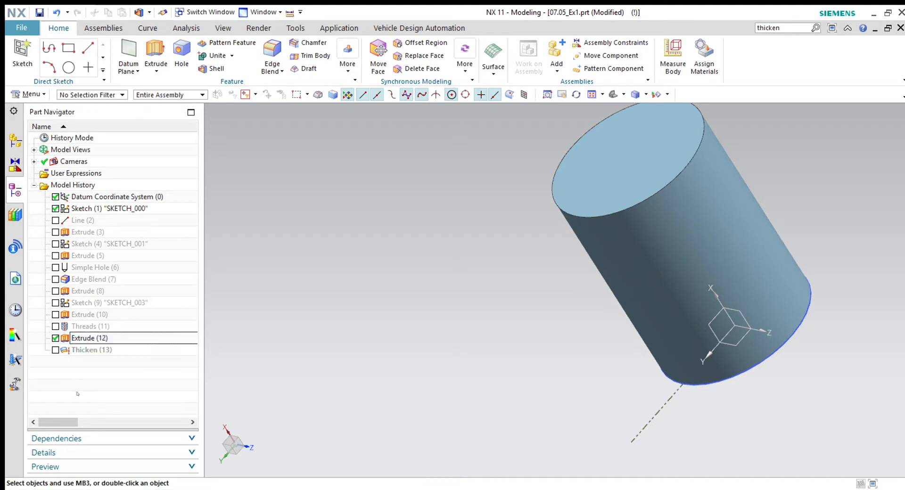
pyautogui.hotkey('ctrl', 'z')
pyautogui.hotkey('ctrl', 'y')
pyautogui.moveTo(517, 391); pyautogui.dragTo(455, 377, button='middle')
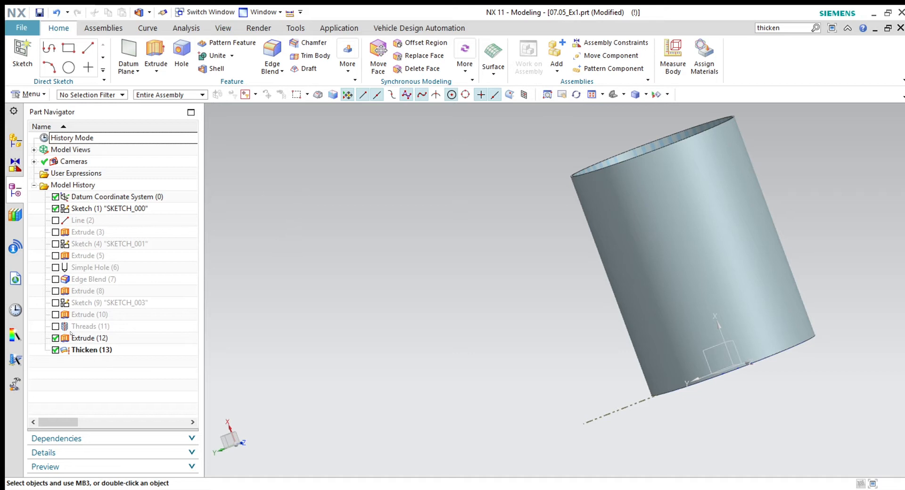
pyautogui.moveTo(645, 344); pyautogui.dragTo(499, 336, button='middle')
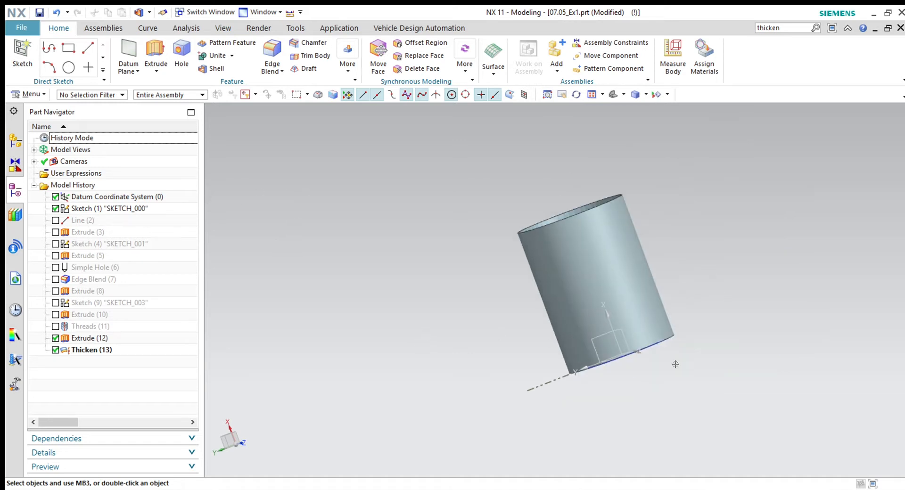
pyautogui.moveTo(689, 319); pyautogui.dragTo(704, 341, button='middle')
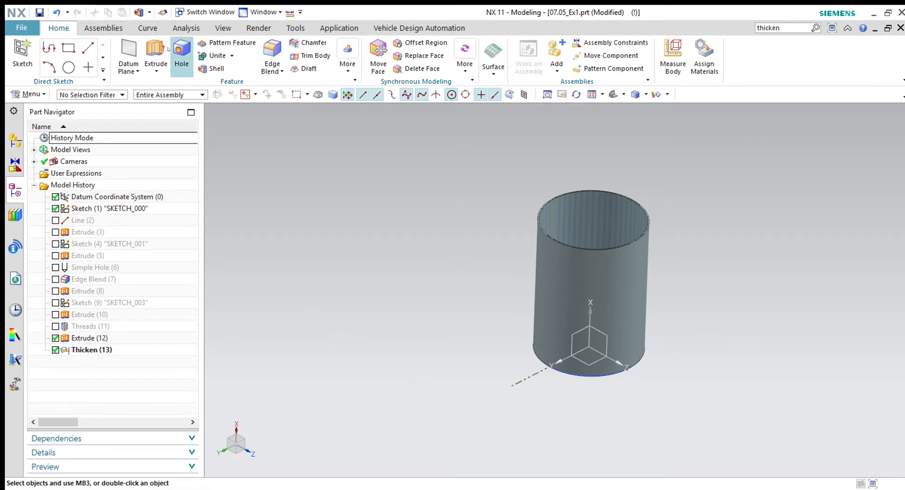
pyautogui.click(151, 70)
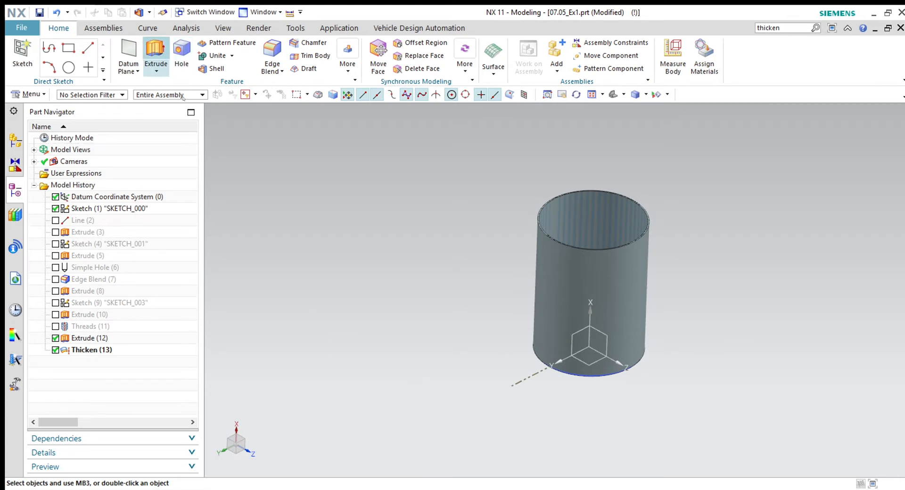
pyautogui.click(179, 98)
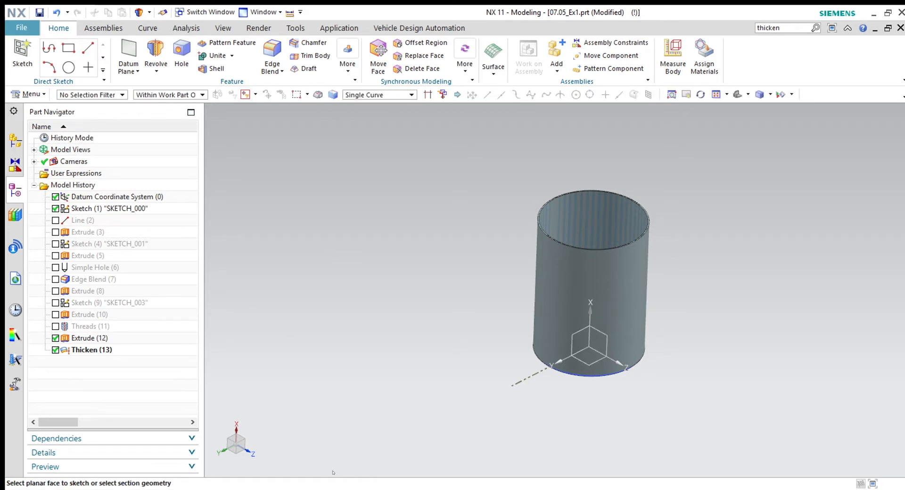
pyautogui.press('Escape')
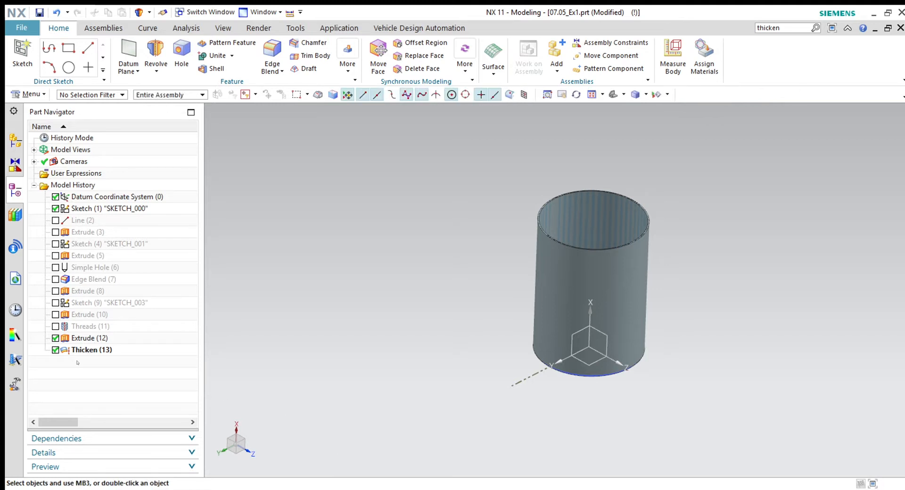
# Suppress the thickening and cylinder extrusion, and delete the circle from the base sketch, keeping the reference line.
pyautogui.click(54, 350)
pyautogui.click(54, 338)
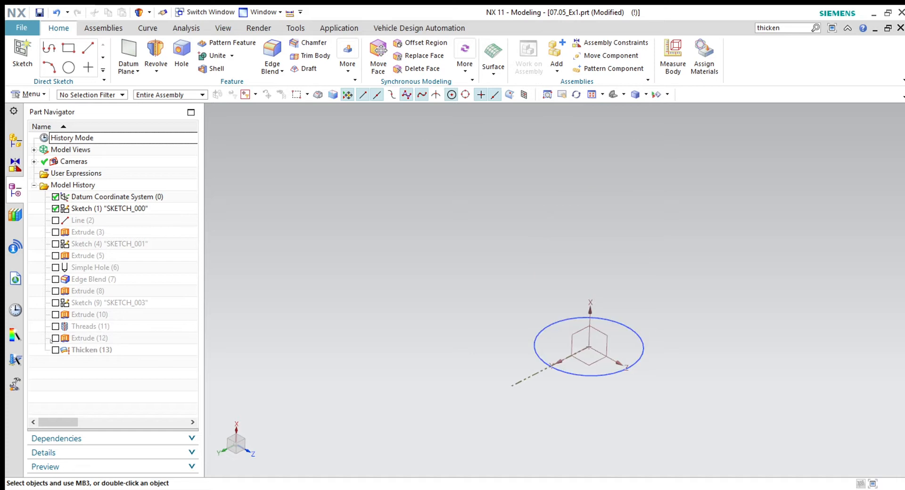
pyautogui.doubleClick(87, 213)
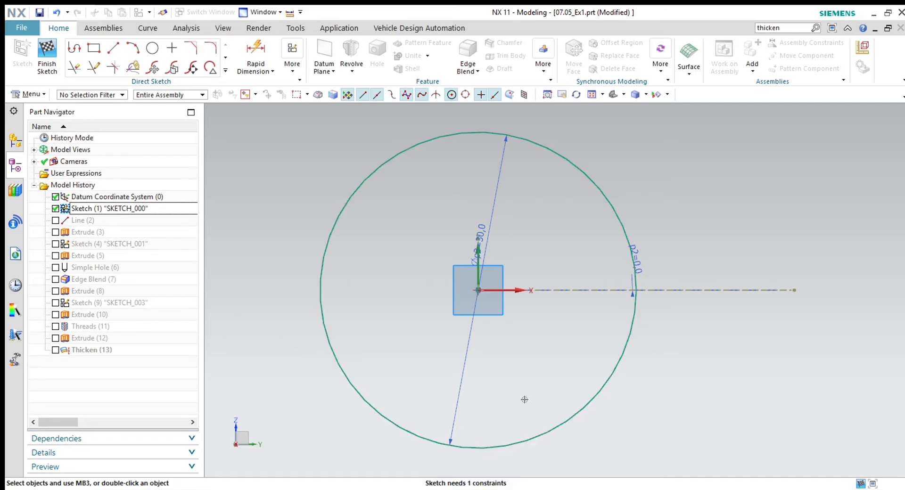
pyautogui.click(599, 394)
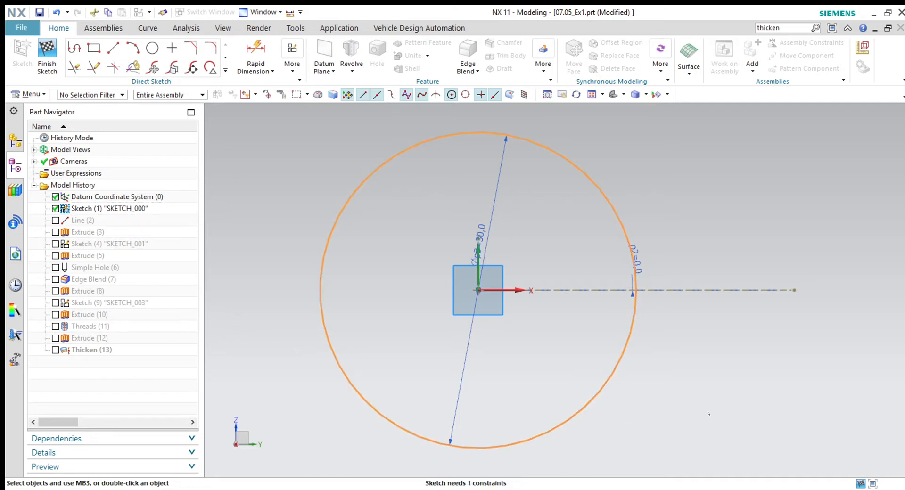
pyautogui.press('Delete')
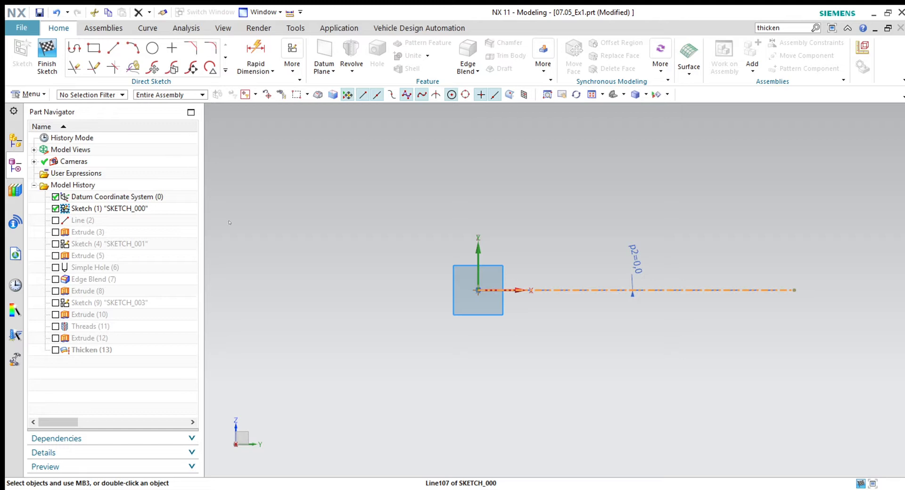
# Delete the reference line from the base sketch and draw a horizontal line above the X axis, starting beyond the vertical axis.
pyautogui.press('Delete')
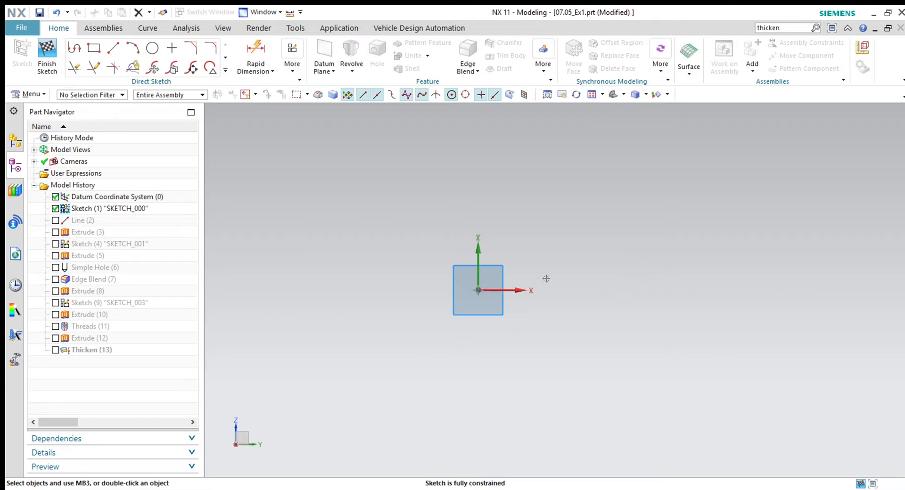
pyautogui.keyDown('shift'); pyautogui.moveTo(441, 315); pyautogui.dragTo(421, 326, button='middle'); pyautogui.keyUp('shift')
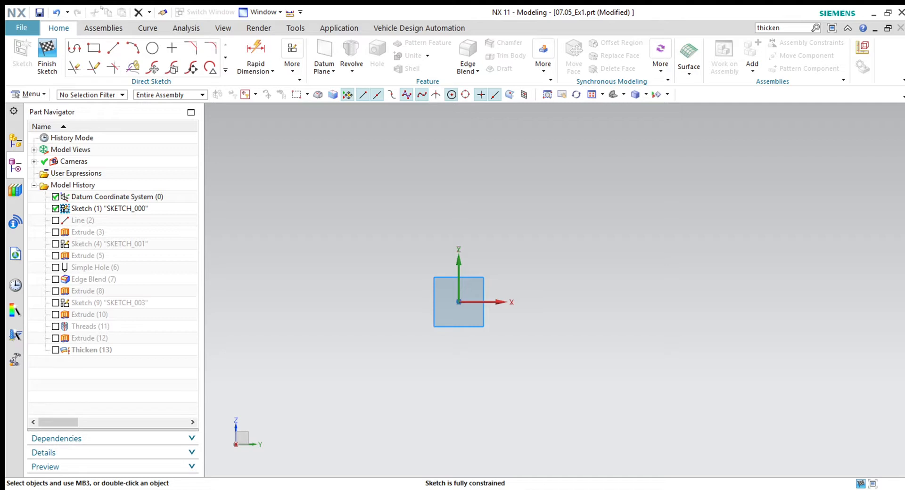
pyautogui.click(109, 50)
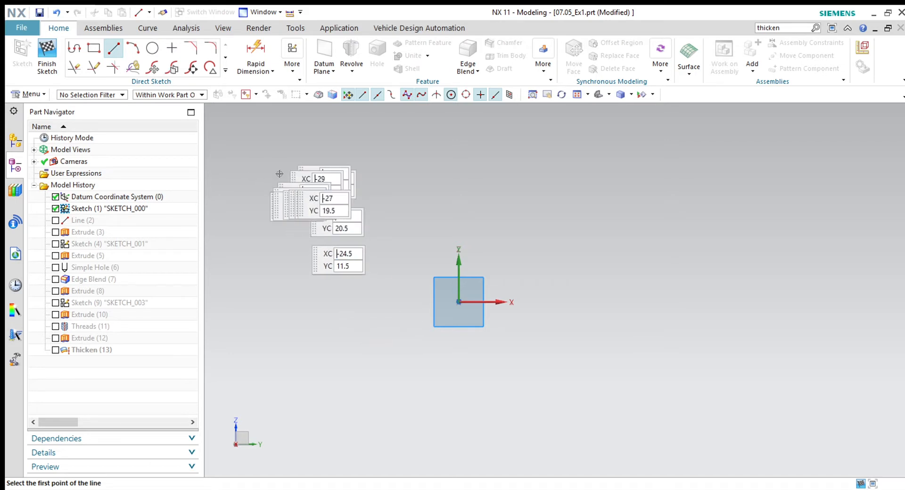
pyautogui.click(502, 261)
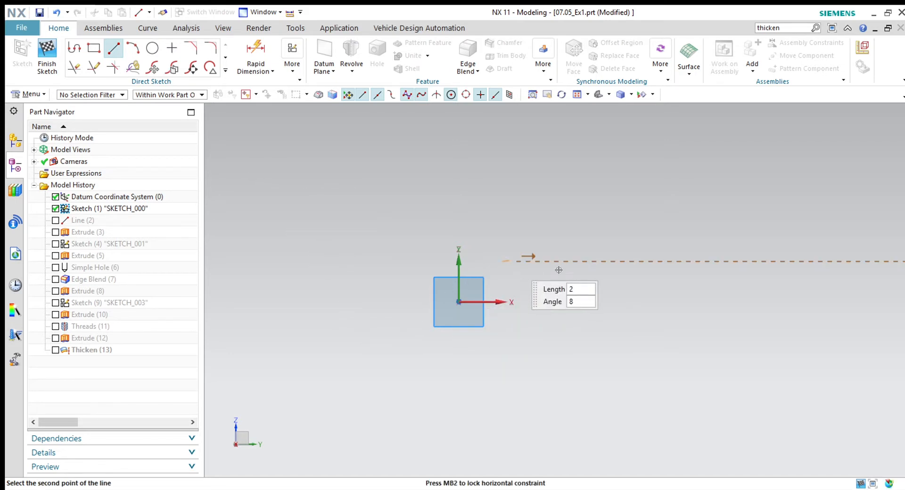
pyautogui.click(727, 265)
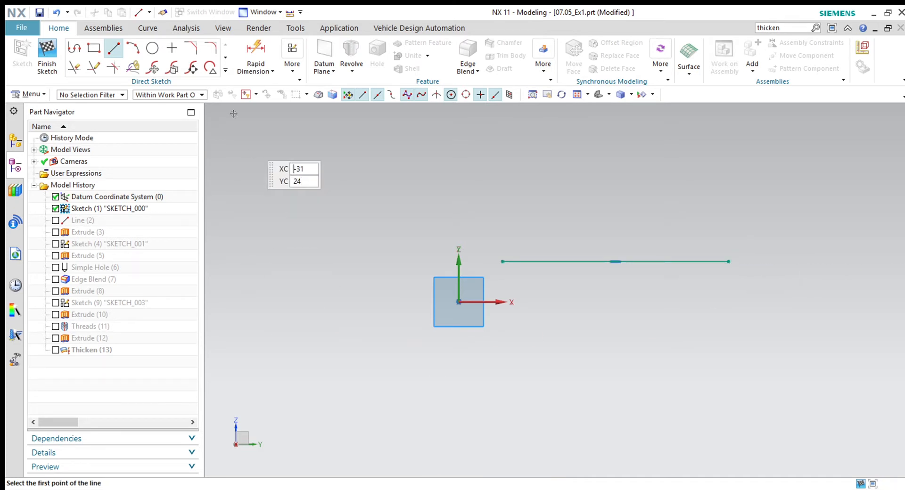
# Dimension the distance between the horizontal line and the X axis and set it to 5 mm.
pyautogui.click(256, 54)
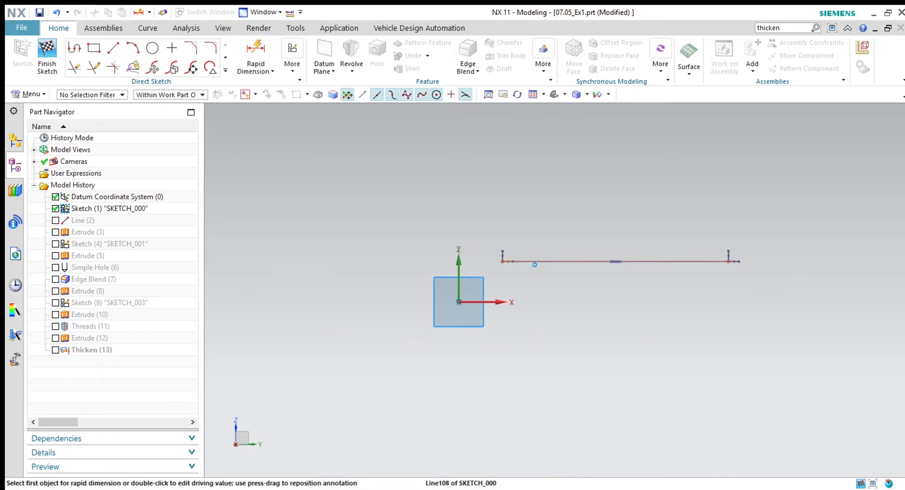
pyautogui.click(533, 263)
pyautogui.click(494, 303)
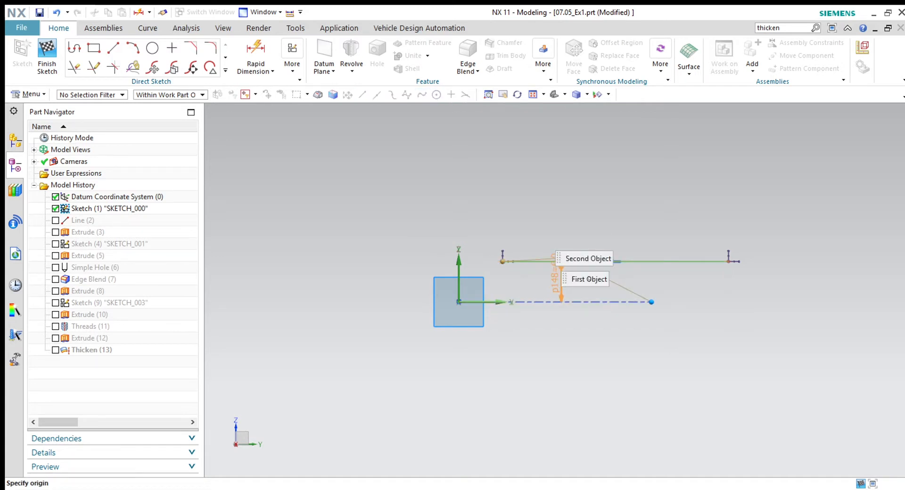
pyautogui.click(612, 292)
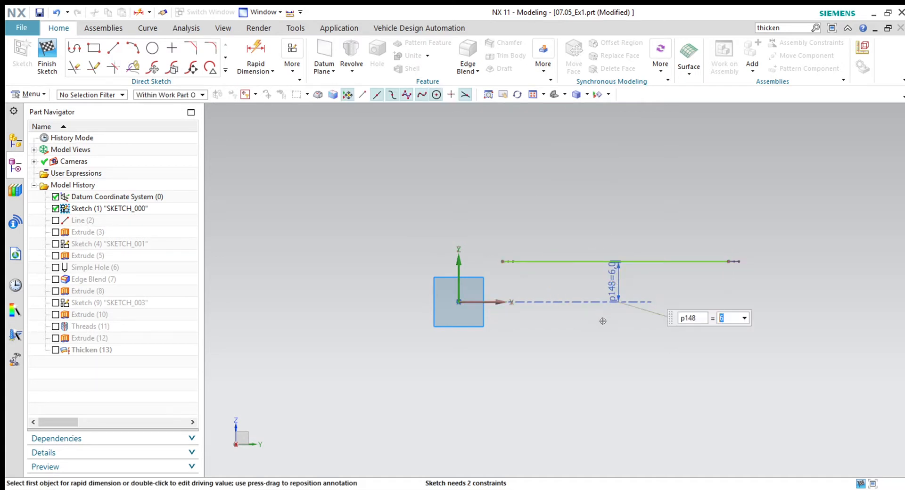
pyautogui.write('5')
pyautogui.press('Return')
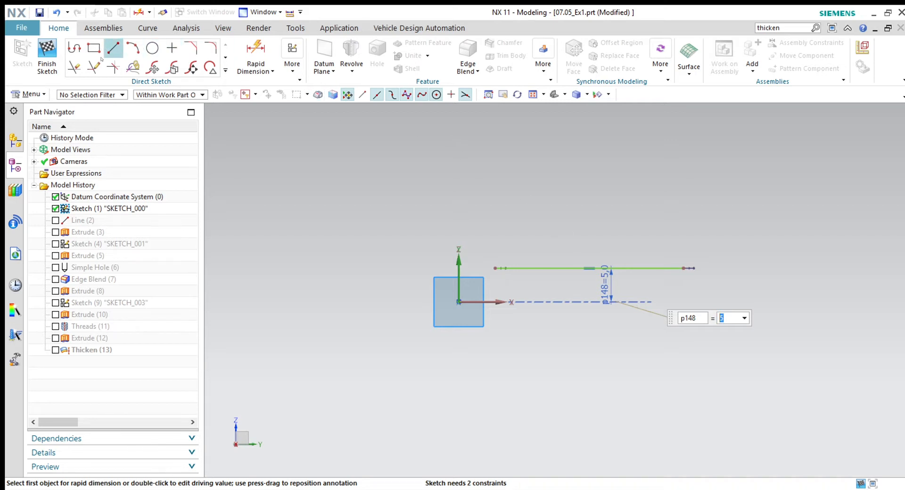
# Sketch the head outline from the line's near end: up, across to the vertical axis, and down to the origin.
pyautogui.click(74, 48)
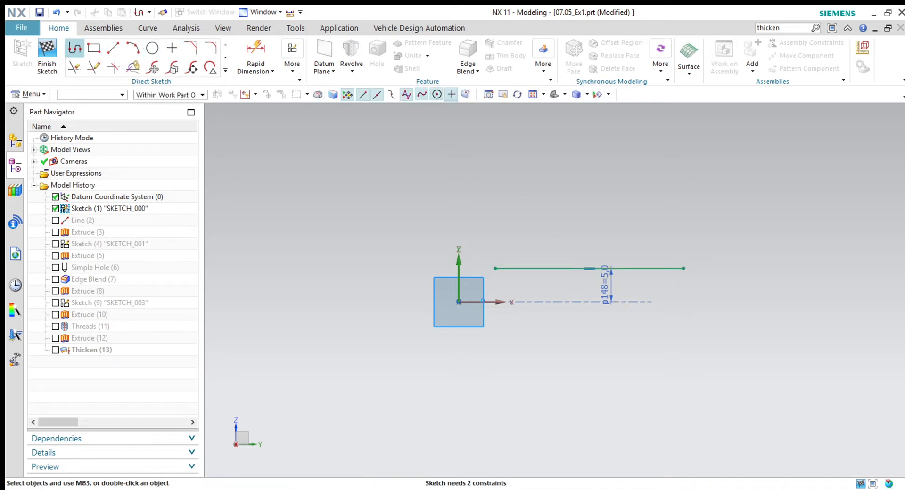
pyautogui.click(496, 269)
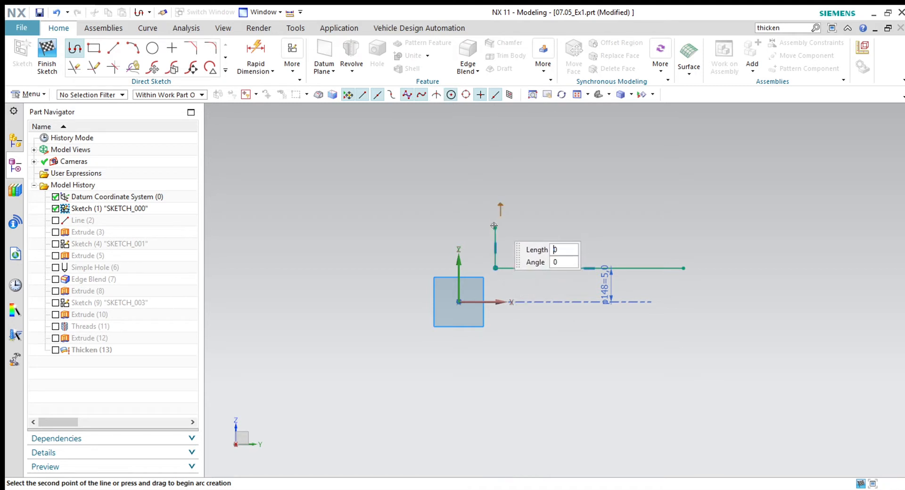
pyautogui.click(494, 228)
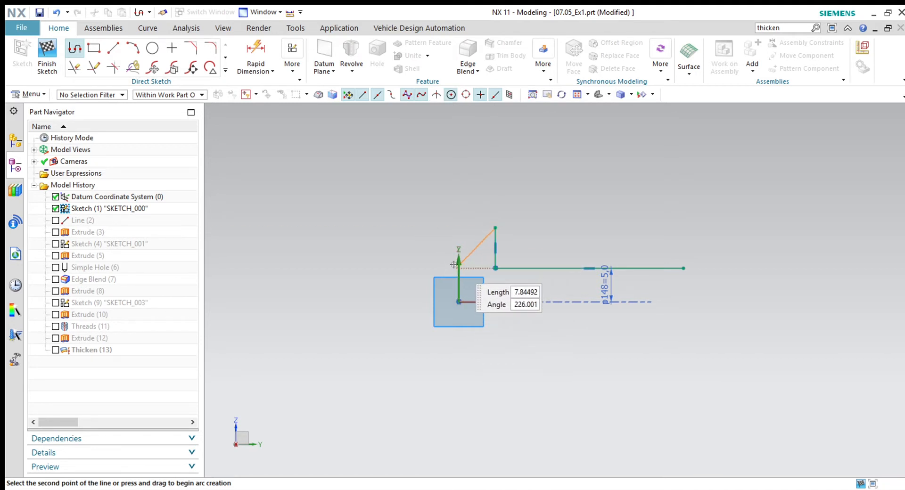
pyautogui.click(459, 229)
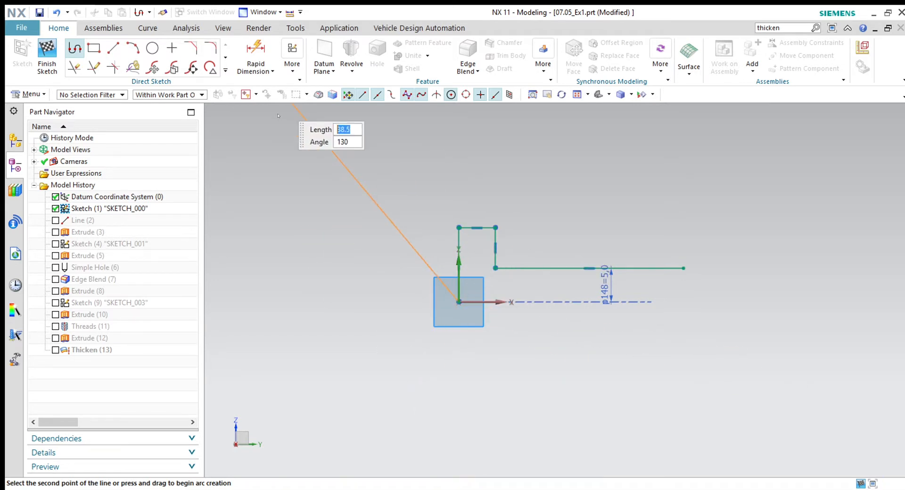
pyautogui.press('Escape')
# Close the profile with a vertical line down to the X axis and a horizontal line back to the origin, and finish the sketch.
pyautogui.click(113, 47)
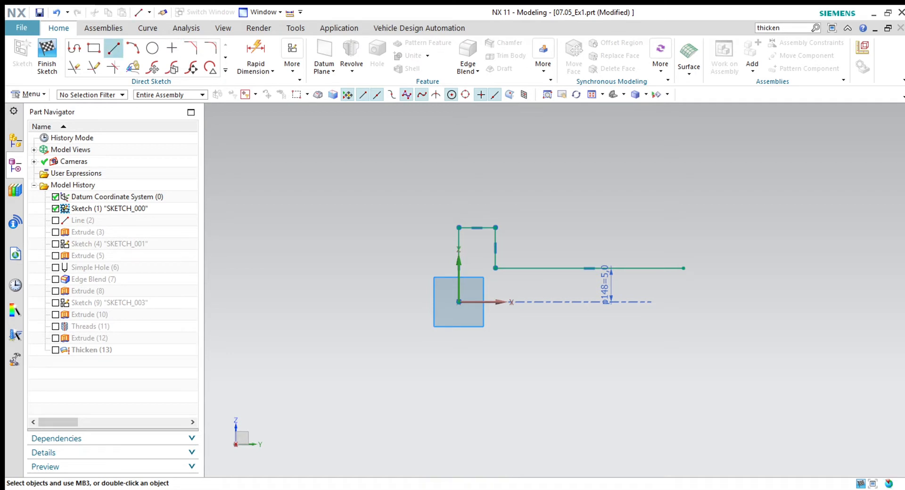
pyautogui.click(683, 268)
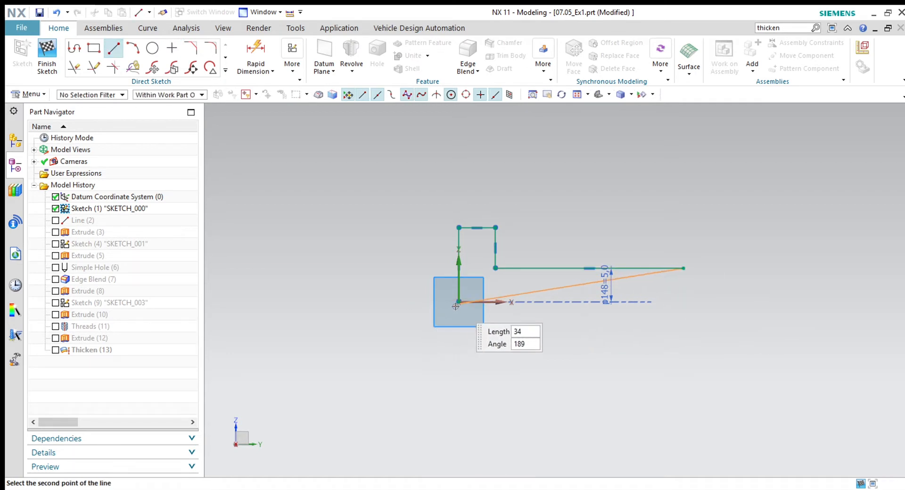
pyautogui.click(683, 301)
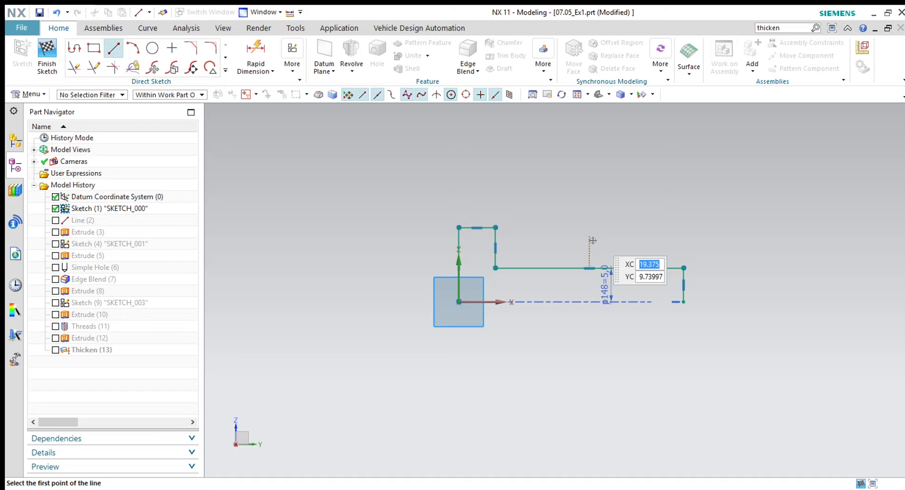
pyautogui.click(680, 305)
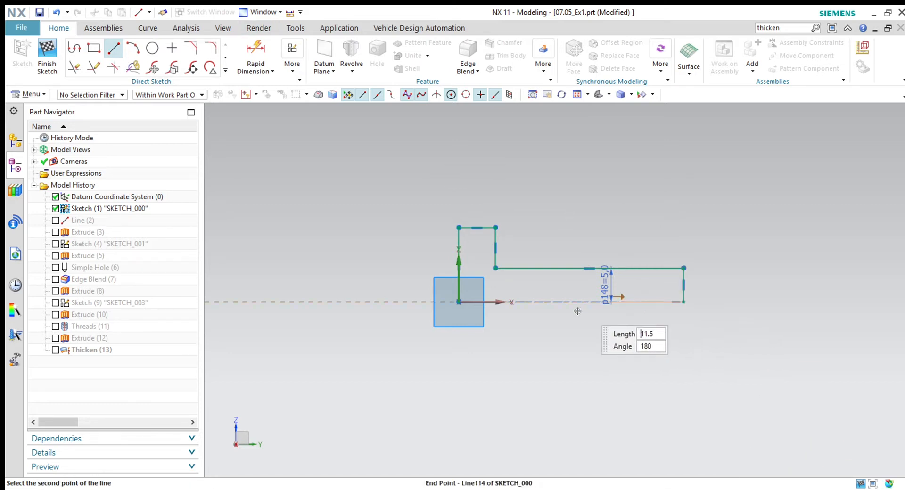
pyautogui.click(456, 303)
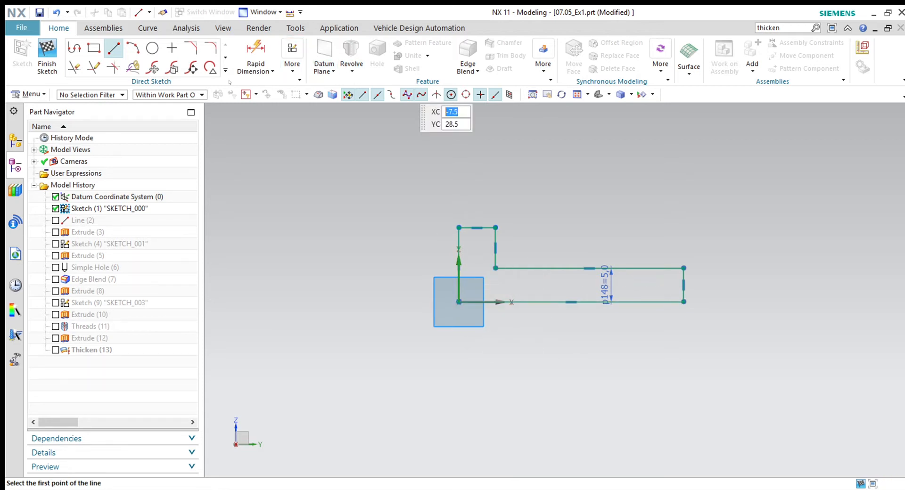
pyautogui.click(36, 48)
# Set up a Revolve of the closed stepped profile through 360 degrees about the Y-axis direction, with the axis point at the origin.
pyautogui.moveTo(551, 353)
pyautogui.mouseDown(button='middle')
pyautogui.moveTo(575, 388)
pyautogui.moveTo(552, 398)
pyautogui.moveTo(563, 348)
pyautogui.mouseUp(button='middle')
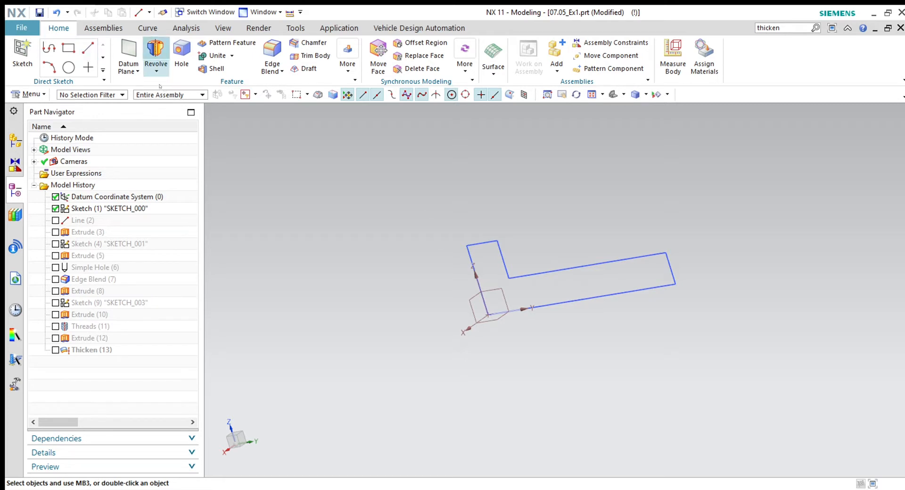
pyautogui.click(154, 60)
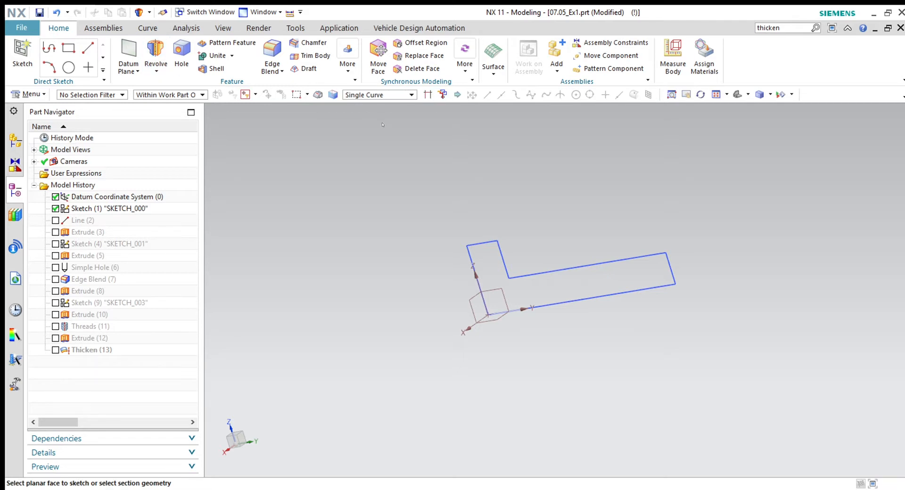
pyautogui.click(535, 273)
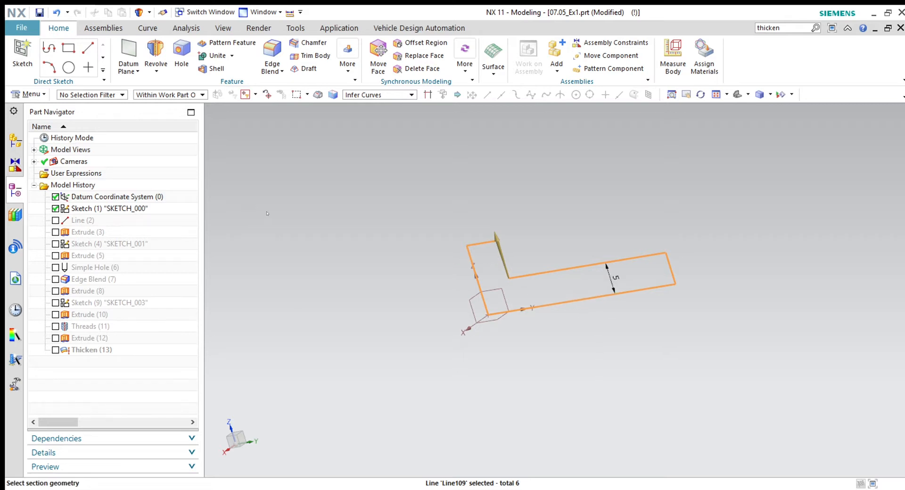
pyautogui.middleClick(240, 220)
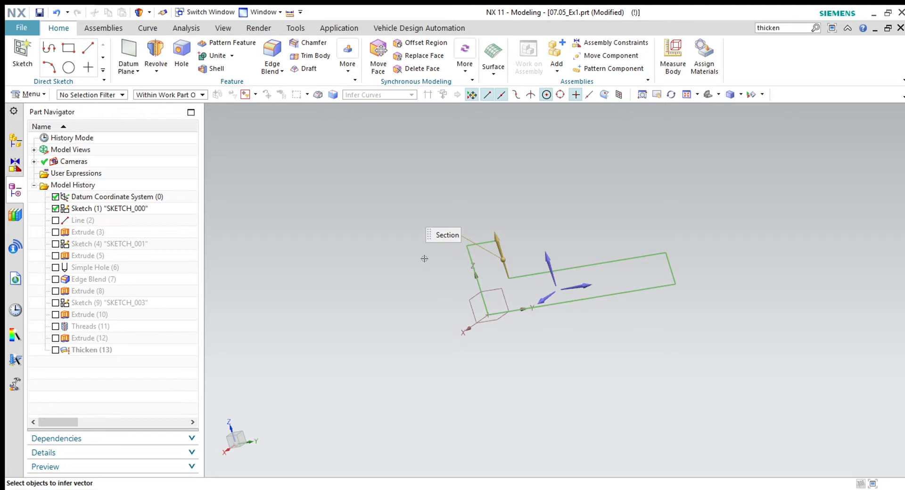
pyautogui.click(584, 287)
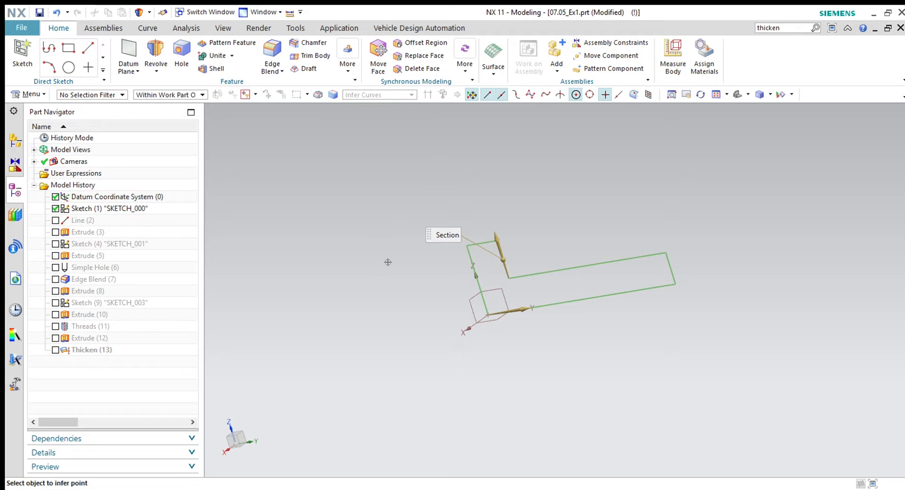
pyautogui.click(485, 316)
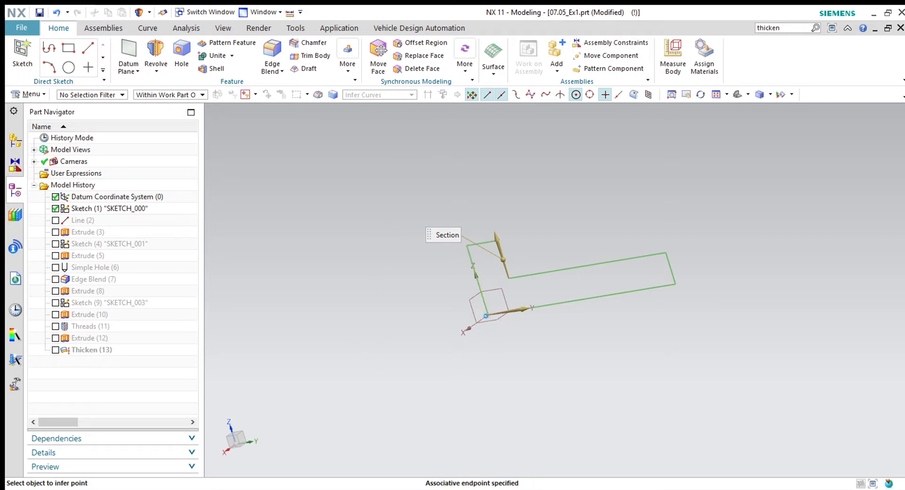
pyautogui.moveTo(406, 398); pyautogui.dragTo(439, 424, button='middle')
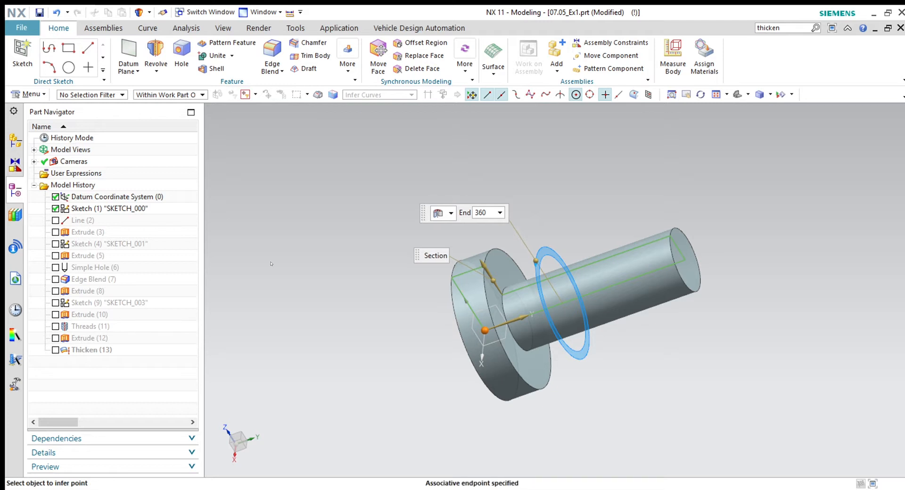
# Try the revolve axis through the neck corner and the head's outer corner of the profile, and return it to the origin.
pyautogui.click(232, 207)
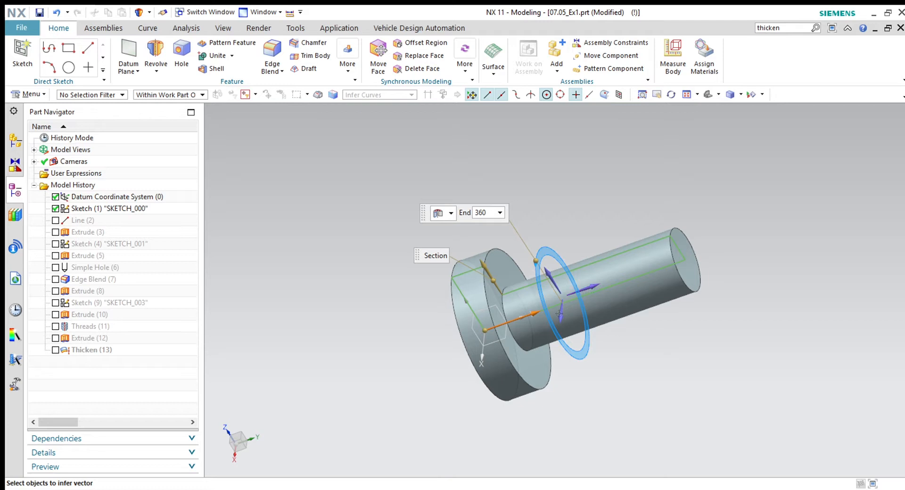
pyautogui.moveTo(430, 369); pyautogui.dragTo(464, 346, button='middle')
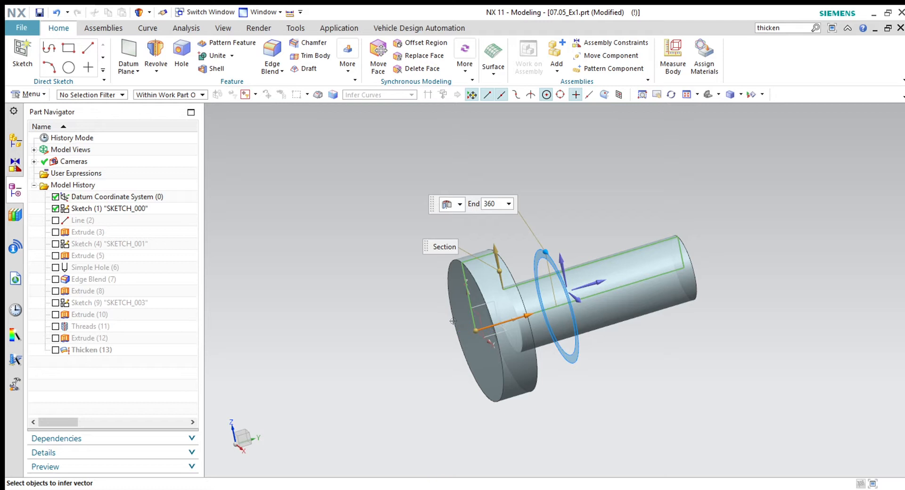
pyautogui.middleClick(236, 230)
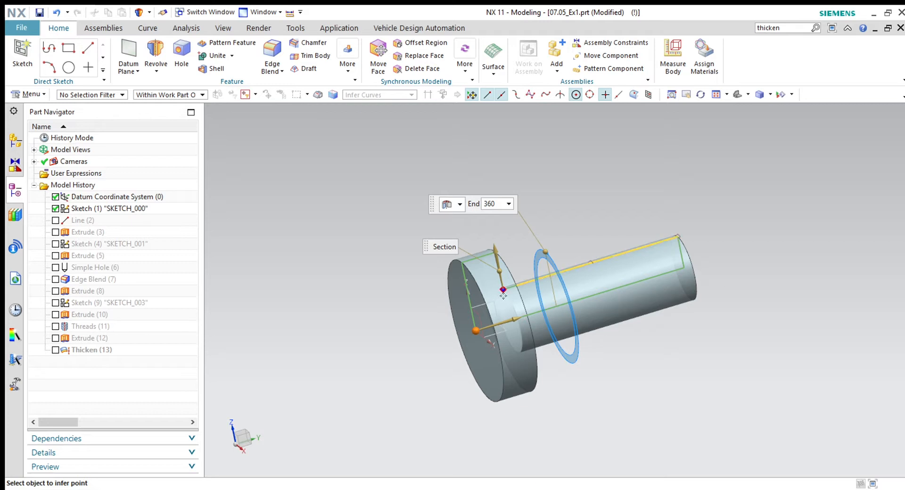
pyautogui.click(503, 291)
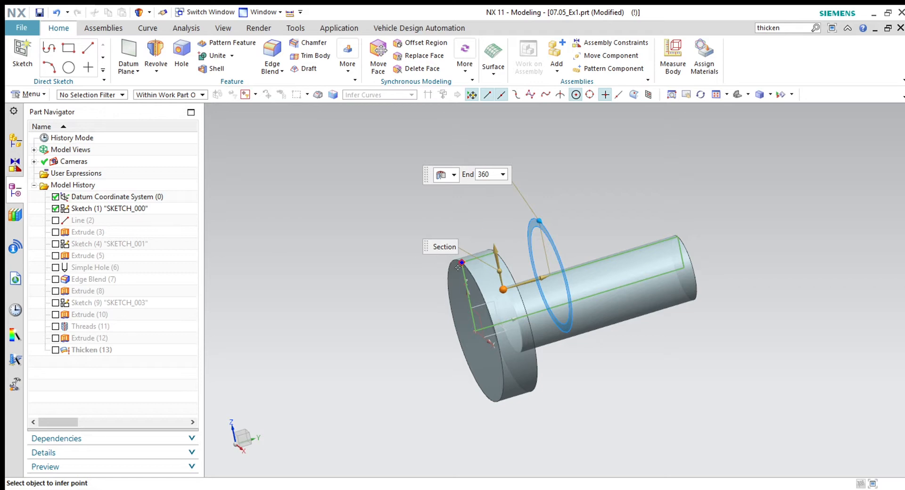
pyautogui.click(489, 337)
pyautogui.moveTo(479, 392); pyautogui.dragTo(459, 384, button='middle')
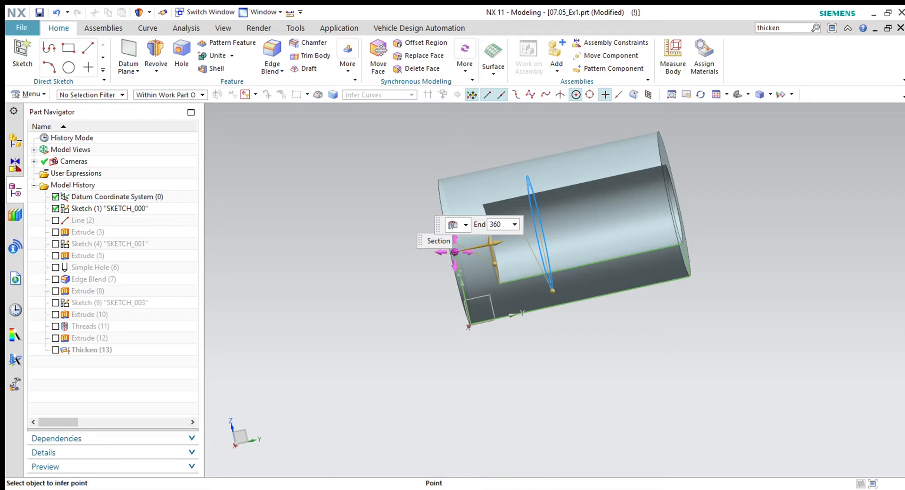
pyautogui.click(468, 328)
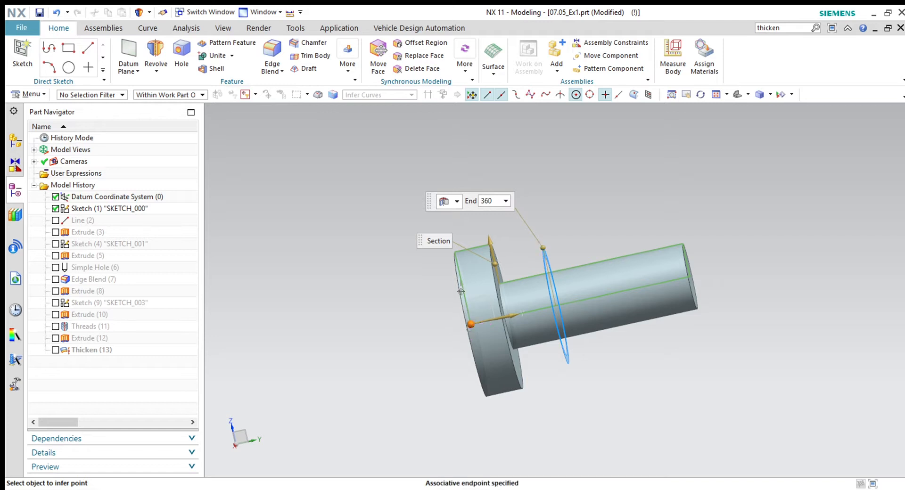
# Preview the revolve about the head's outer corner again, and restore the Y-axis direction with the axis point at the origin.
pyautogui.click(449, 252)
pyautogui.moveTo(377, 351); pyautogui.dragTo(564, 394, button='middle')
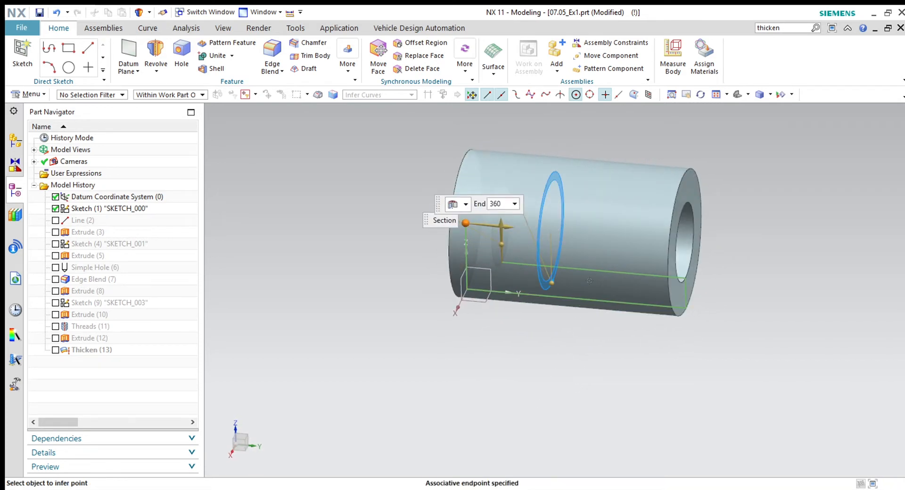
pyautogui.click(209, 198)
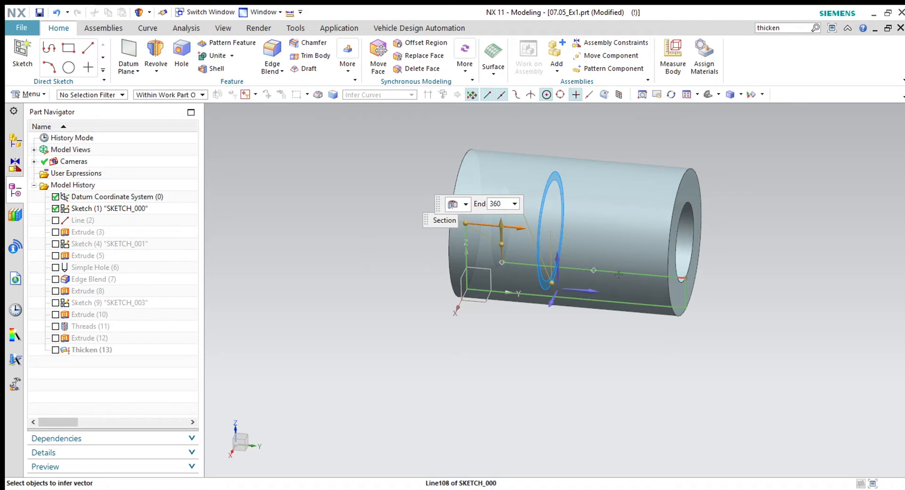
pyautogui.click(584, 293)
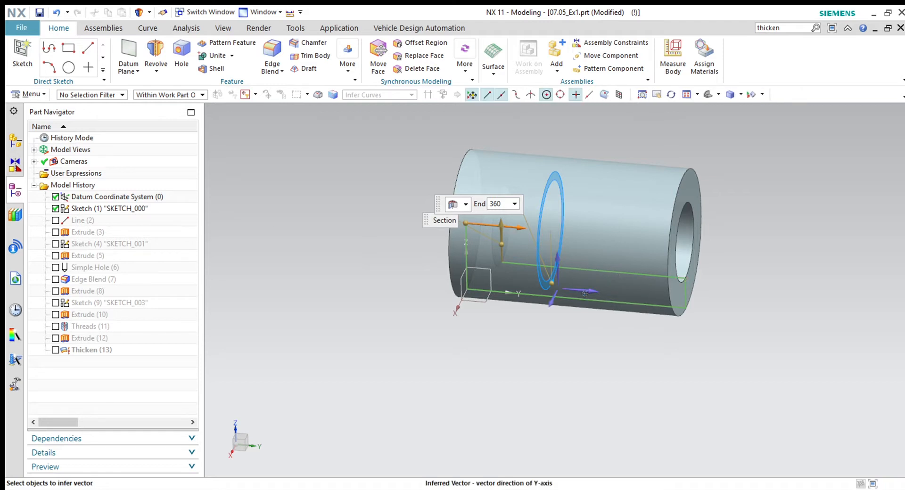
pyautogui.click(461, 292)
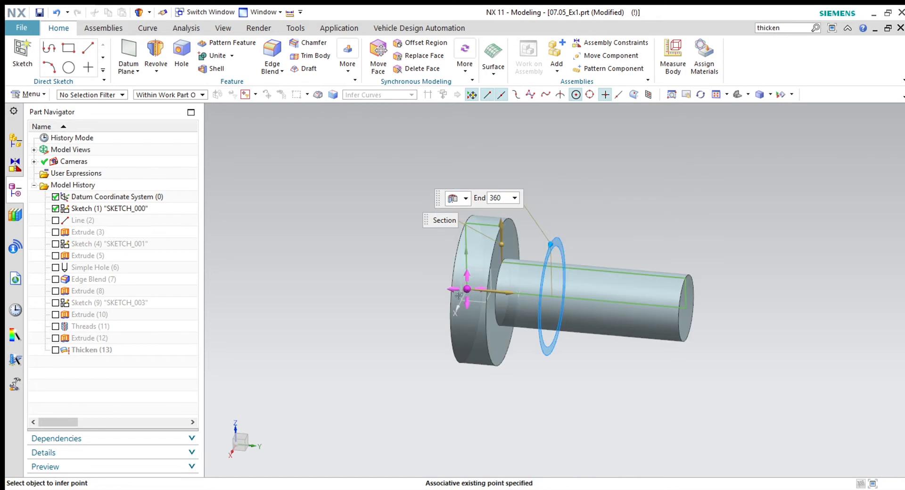
# Try the shaft's outer line as the revolve axis, and return the axis point to the origin.
pyautogui.click(250, 221)
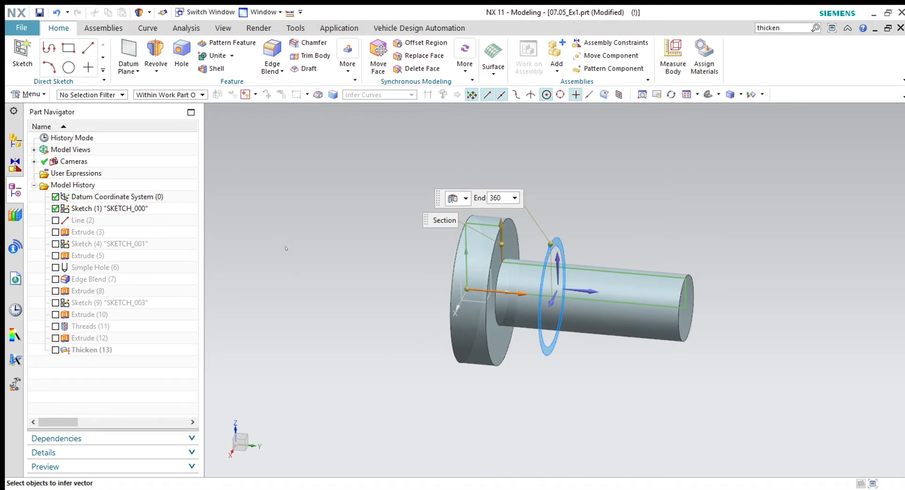
pyautogui.click(611, 274)
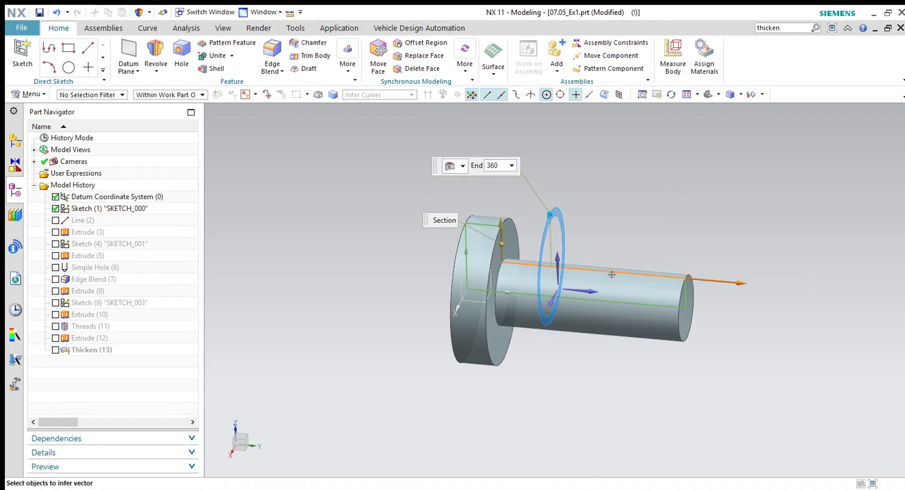
pyautogui.middleClick(256, 239)
pyautogui.moveTo(586, 379); pyautogui.dragTo(556, 368, button='middle')
pyautogui.click(463, 291)
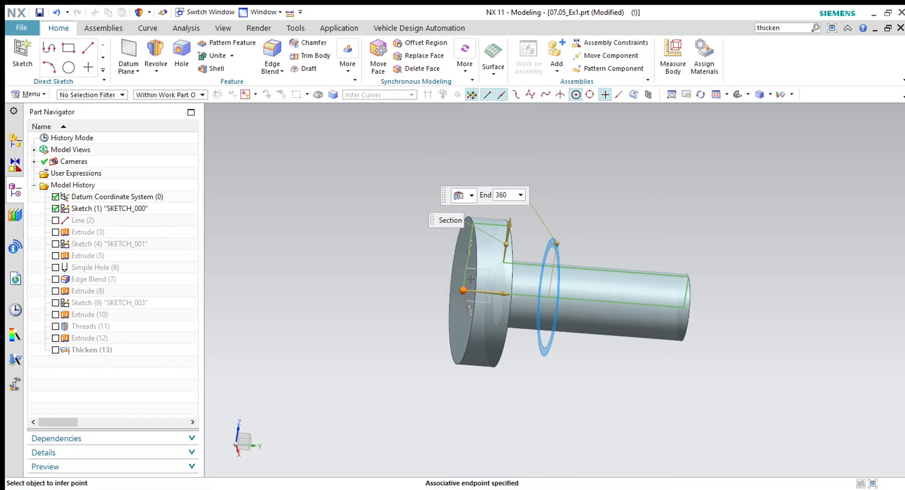
# Preview the revolve about the vertical line at the head's end face and examine the resulting disc from several angles.
pyautogui.click(243, 214)
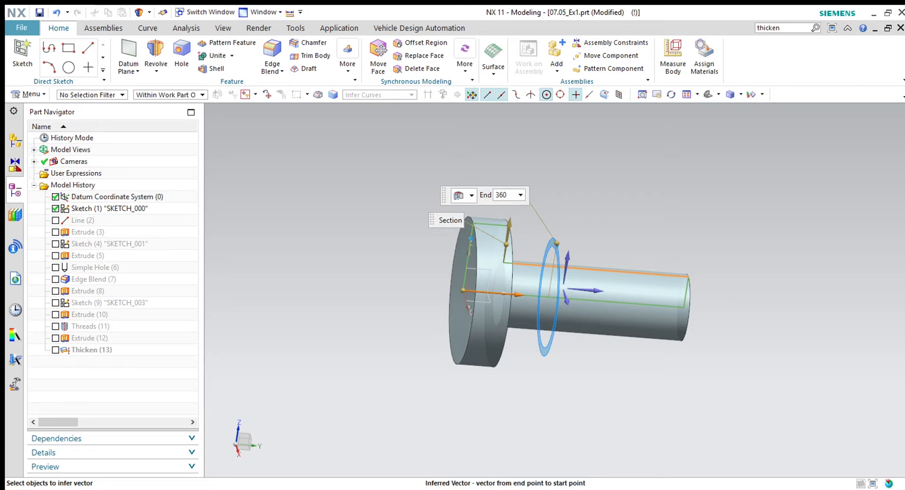
pyautogui.click(470, 238)
pyautogui.moveTo(568, 399); pyautogui.dragTo(535, 394, button='middle')
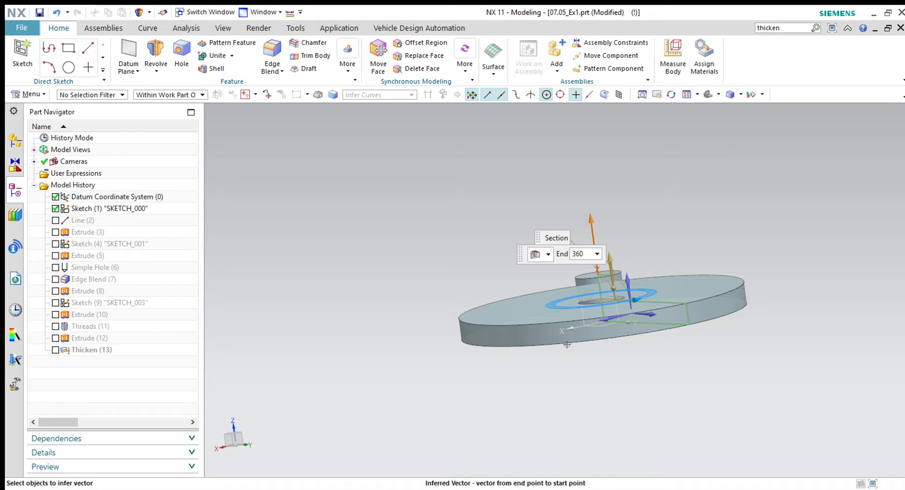
pyautogui.moveTo(670, 387); pyautogui.dragTo(692, 373, button='middle')
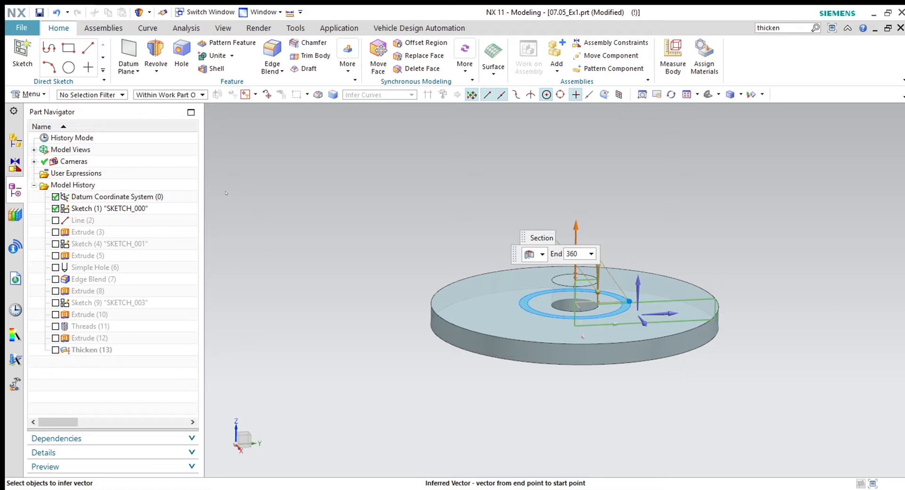
# Restore the Y-axis direction with the axis point at the origin, and cancel the Revolve.
pyautogui.click(664, 316)
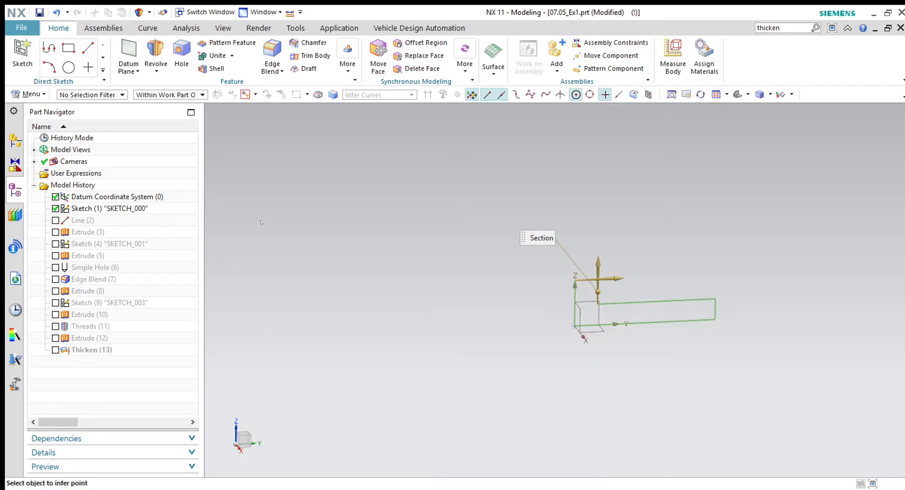
pyautogui.click(574, 326)
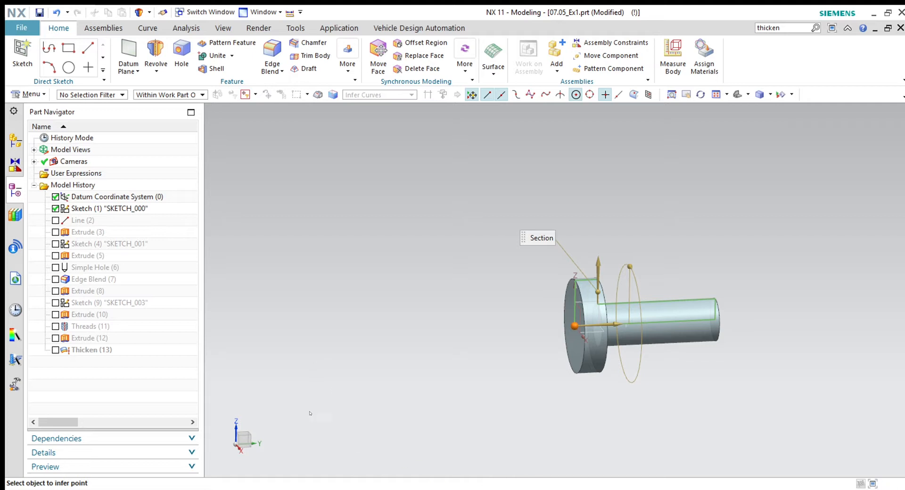
pyautogui.press('Escape')
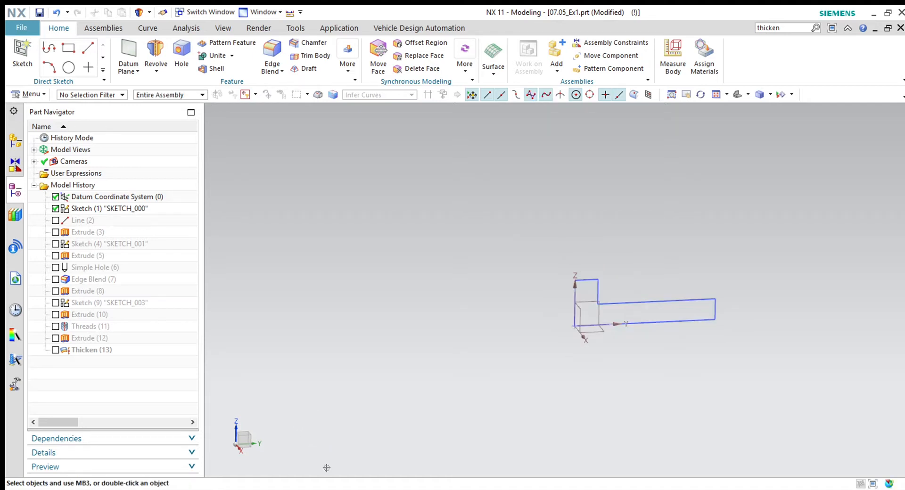
# Delete the long horizontal line along the centre axis from the stepped profile sketch and finish the sketch.
pyautogui.doubleClick(578, 324)
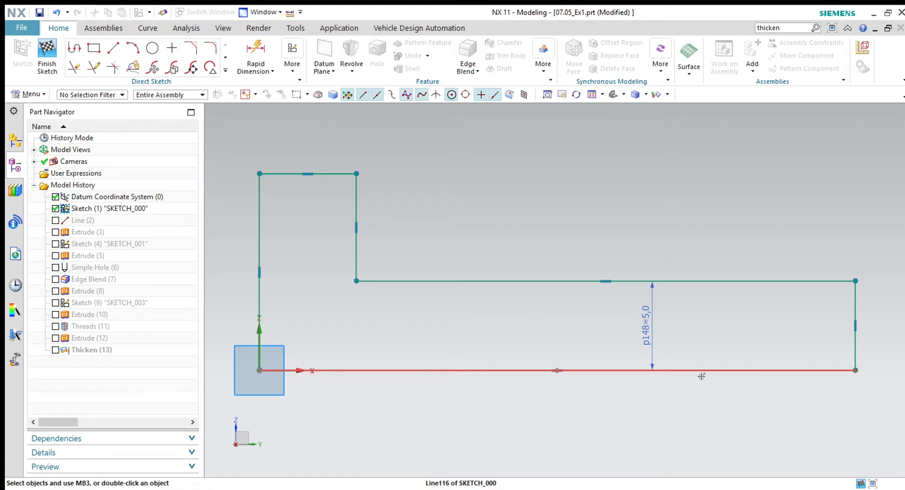
pyautogui.click(745, 374)
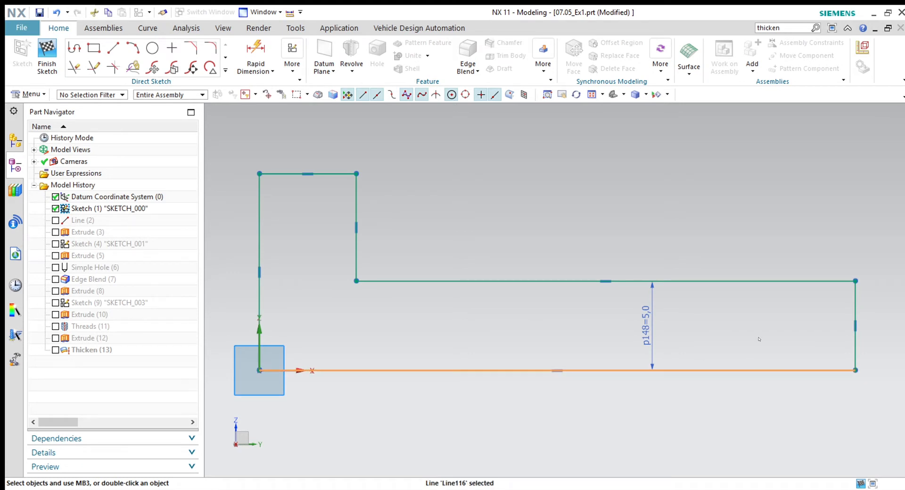
pyautogui.press('Delete')
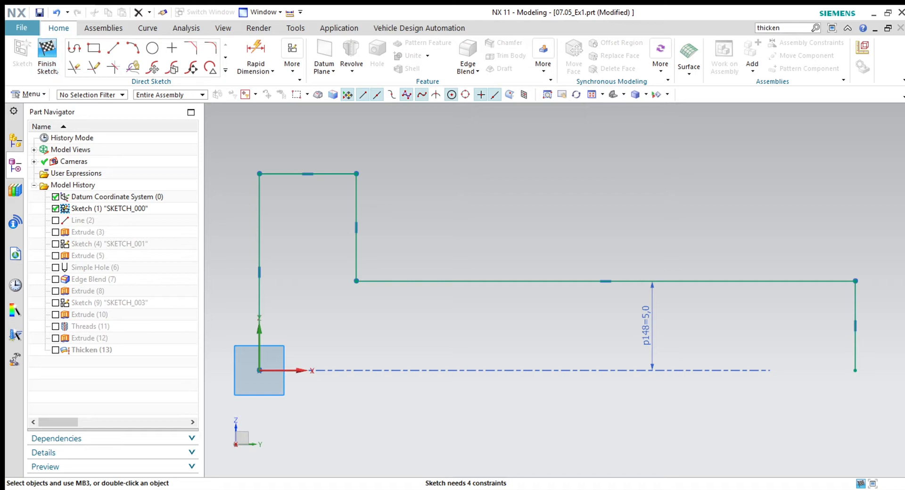
pyautogui.click(47, 56)
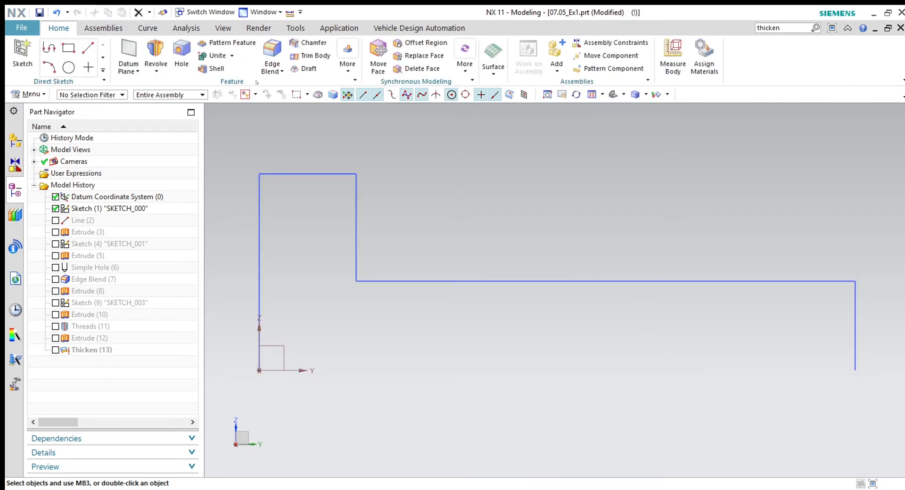
# Set up a Revolve of the open stepped profile through 360 degrees about the Y-axis direction, with the axis point at the origin.
pyautogui.click(156, 52)
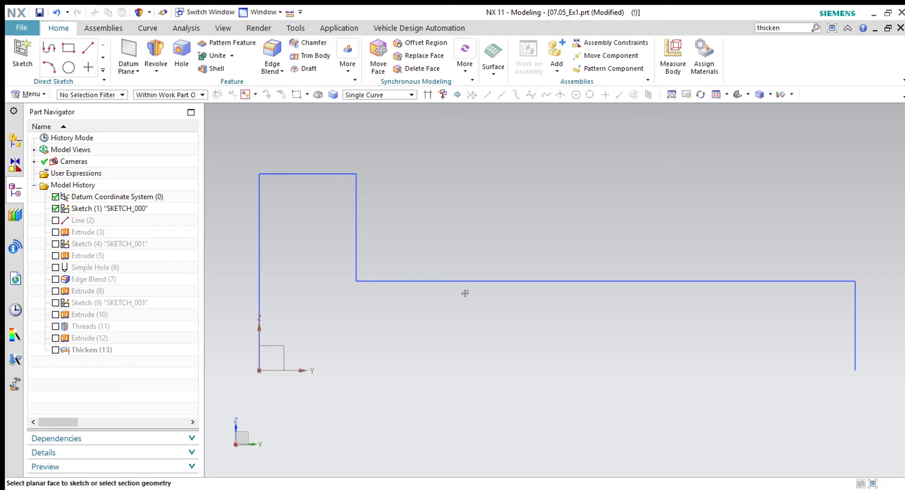
pyautogui.click(516, 282)
pyautogui.scroll(-3, 687, 269)
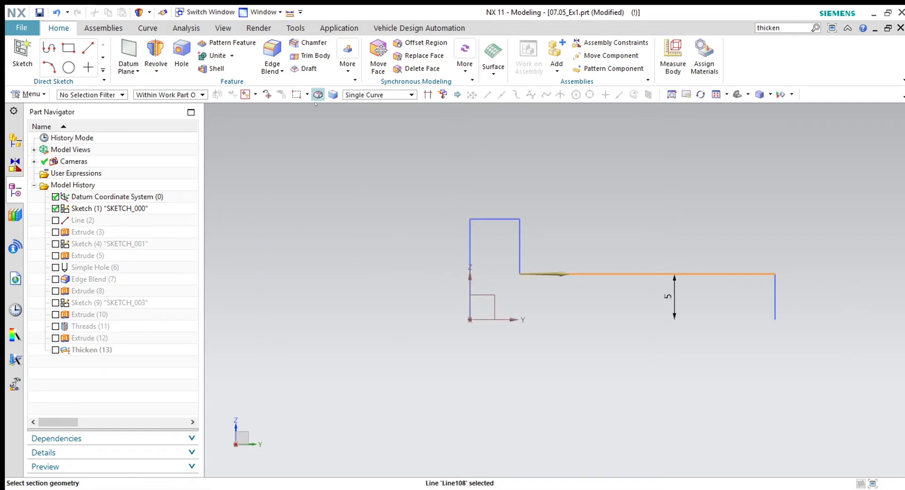
pyautogui.click(367, 178)
pyautogui.click(500, 221)
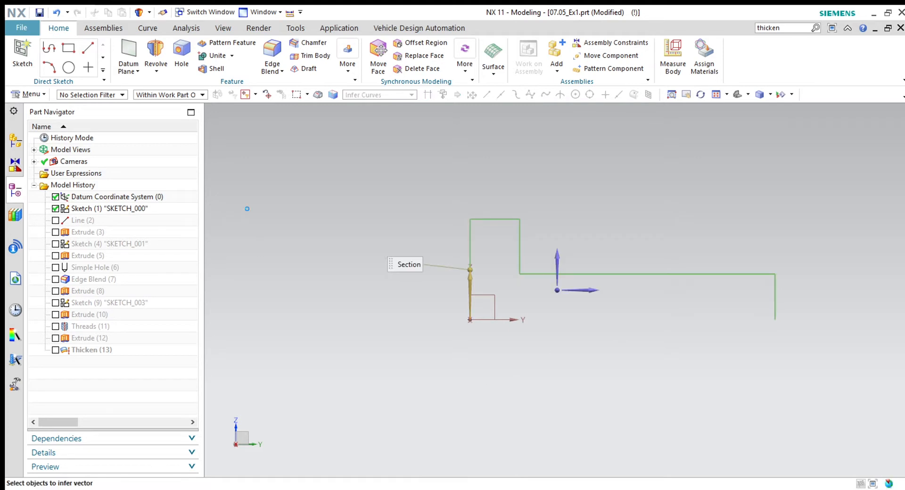
pyautogui.moveTo(547, 374); pyautogui.dragTo(537, 358, button='middle')
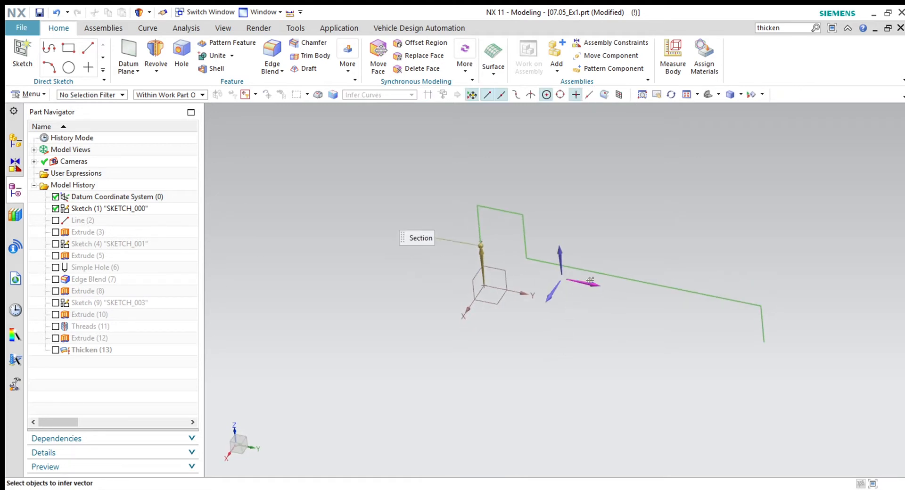
pyautogui.click(484, 286)
pyautogui.click(483, 286)
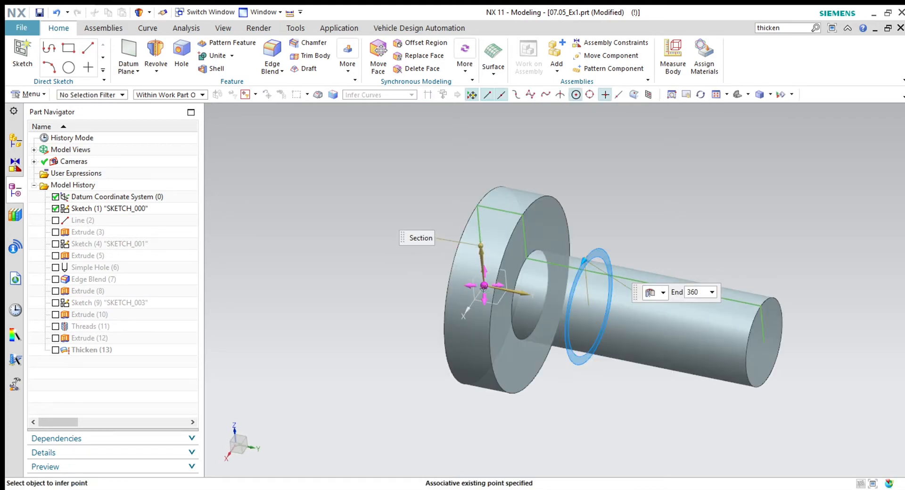
pyautogui.moveTo(563, 404); pyautogui.dragTo(532, 393, button='middle')
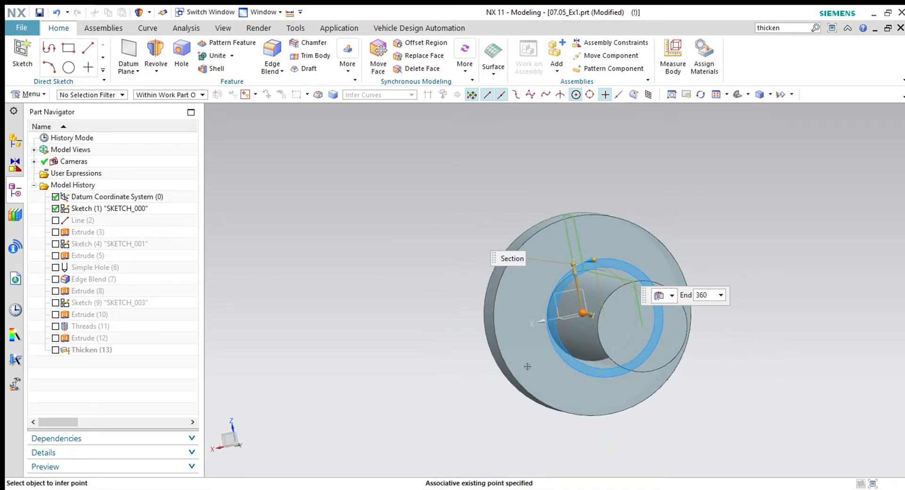
pyautogui.moveTo(706, 387); pyautogui.dragTo(749, 372, button='middle')
pyautogui.click(767, 273)
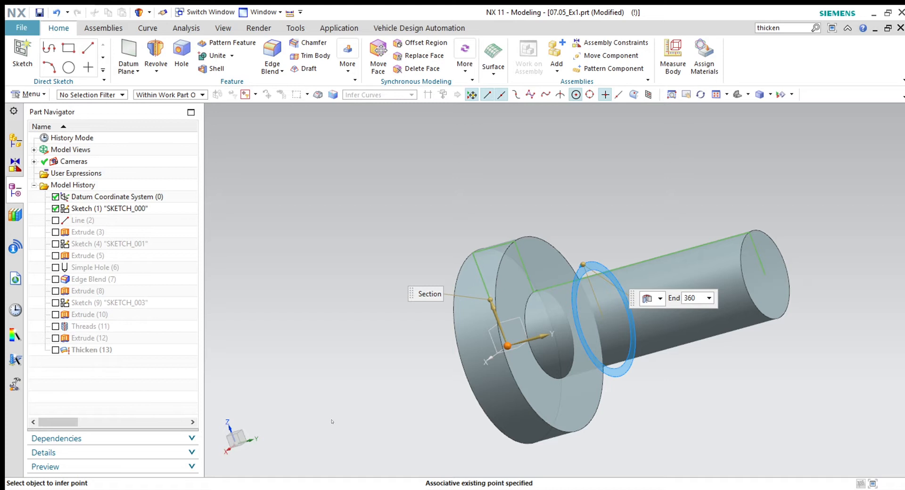
pyautogui.moveTo(393, 429); pyautogui.dragTo(415, 424, button='middle')
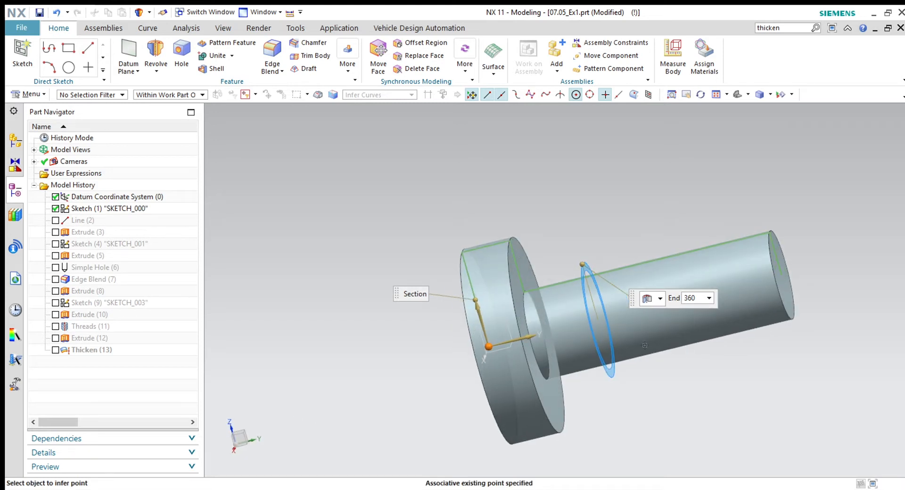
# Try the head's outer horizontal line as the revolve axis, with the axis point at the head's outer corner.
pyautogui.click(255, 213)
pyautogui.click(499, 247)
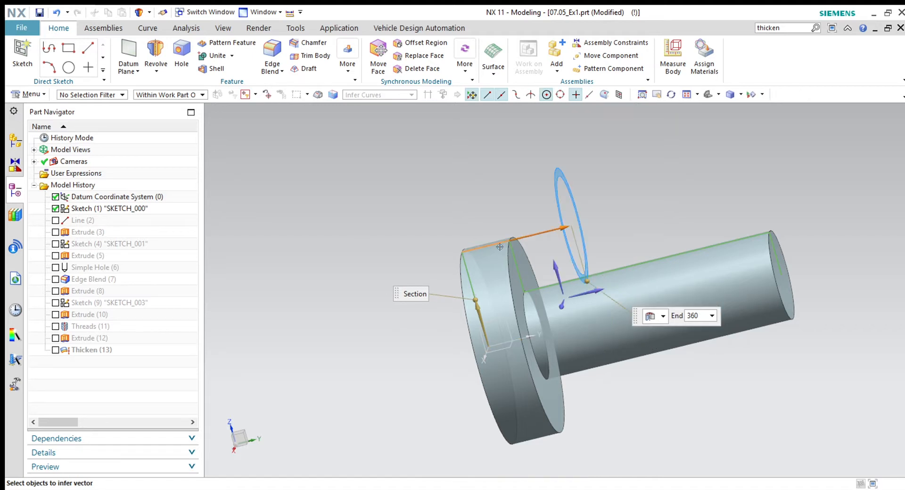
pyautogui.click(461, 253)
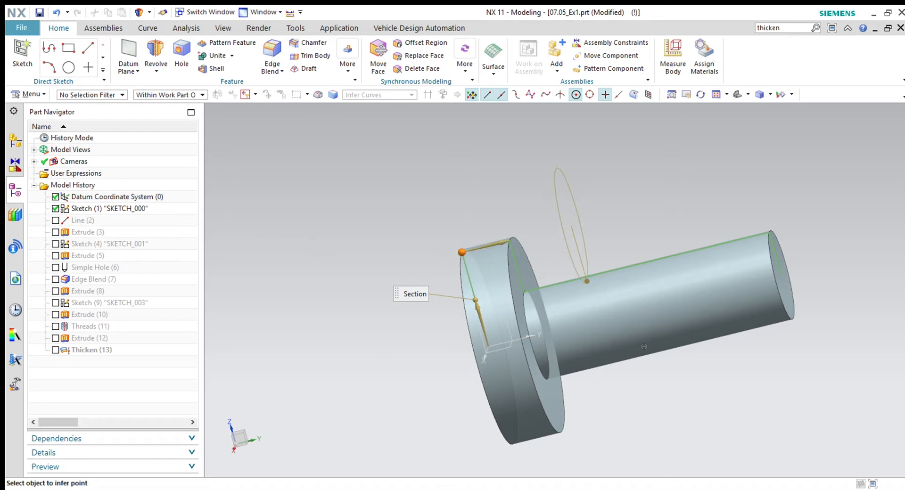
# Set the revolve direction from the shaft's outer line with the axis point at the origin, and create the headed pin.
pyautogui.moveTo(645, 409); pyautogui.dragTo(513, 325, button='middle')
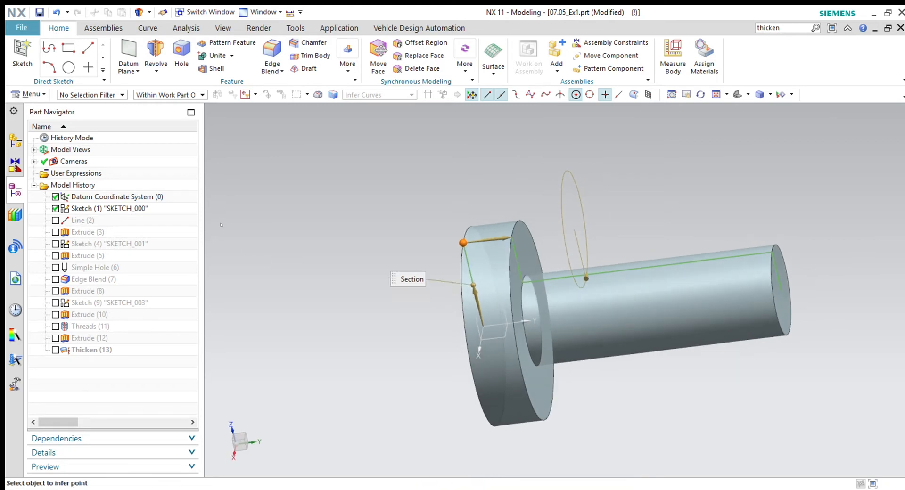
pyautogui.click(629, 271)
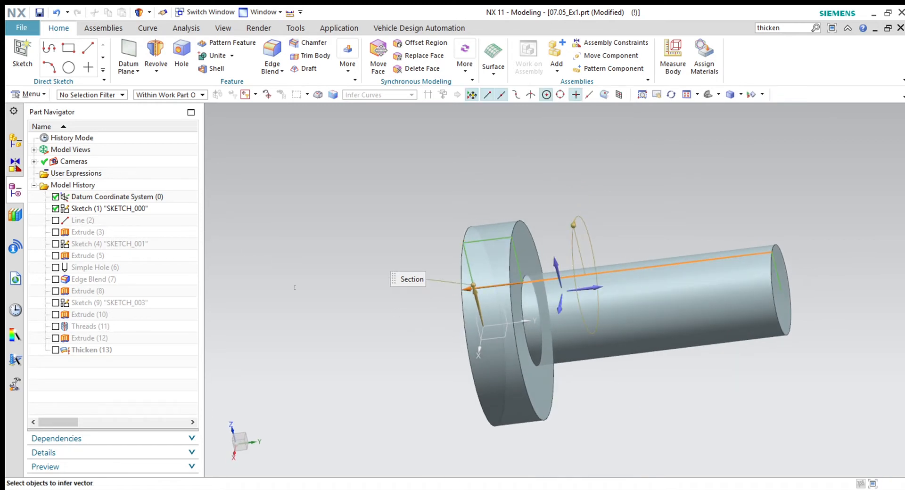
pyautogui.click(258, 239)
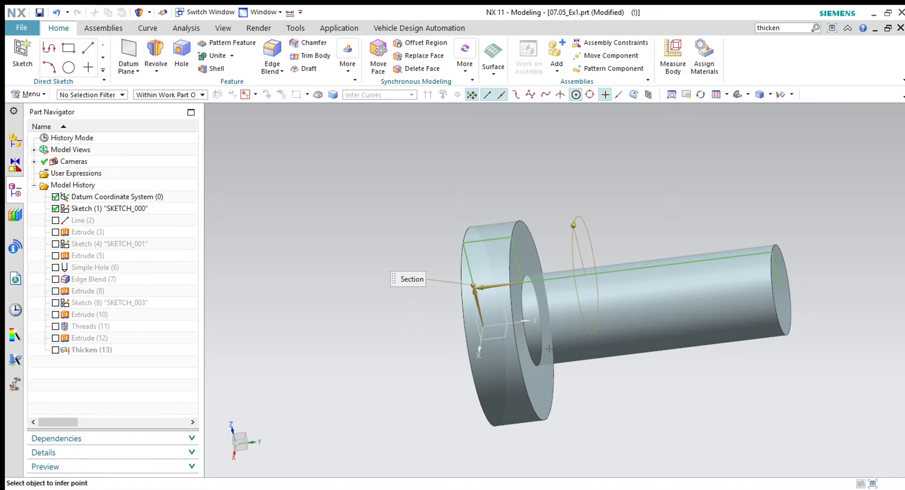
pyautogui.click(482, 328)
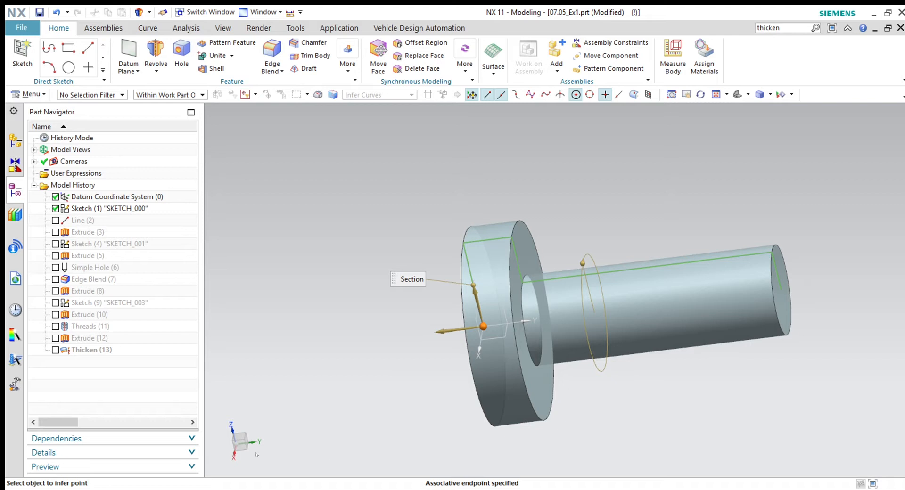
pyautogui.click(278, 435)
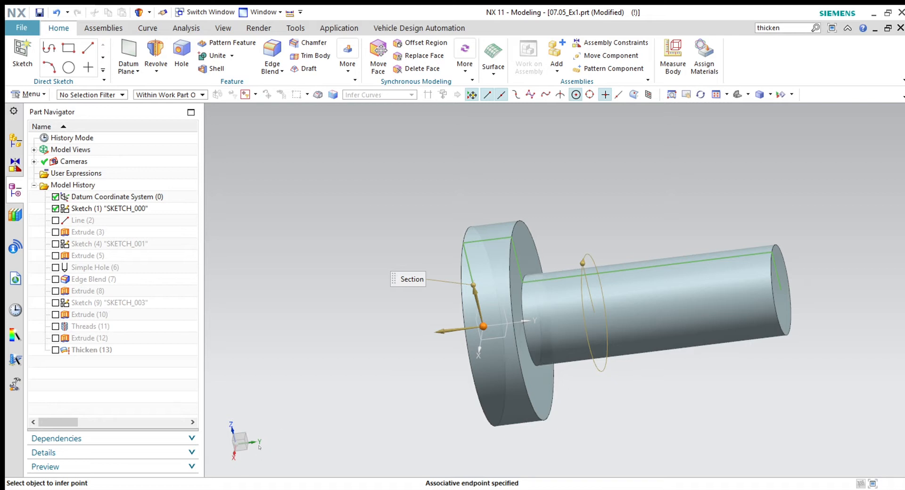
pyautogui.click(246, 468)
pyautogui.moveTo(468, 382)
pyautogui.mouseDown(button='middle')
pyautogui.moveTo(356, 395)
pyautogui.moveTo(460, 354)
pyautogui.mouseUp(button='middle')
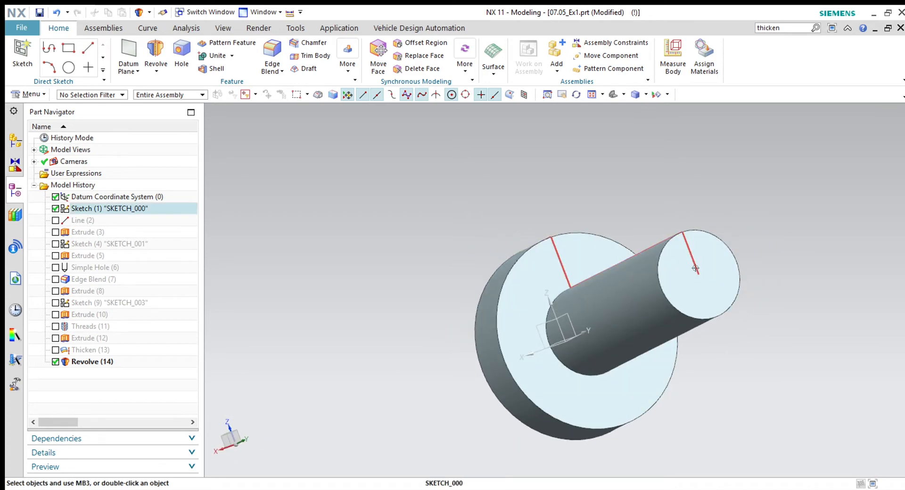
pyautogui.scroll(-1, 425, 243)
pyautogui.moveTo(417, 243); pyautogui.dragTo(456, 250, button='middle')
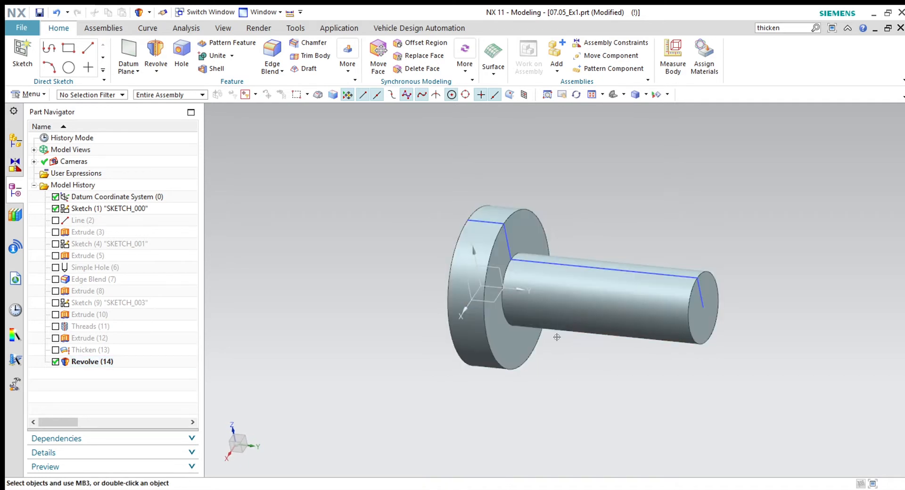
pyautogui.moveTo(410, 367); pyautogui.dragTo(423, 348, button='middle')
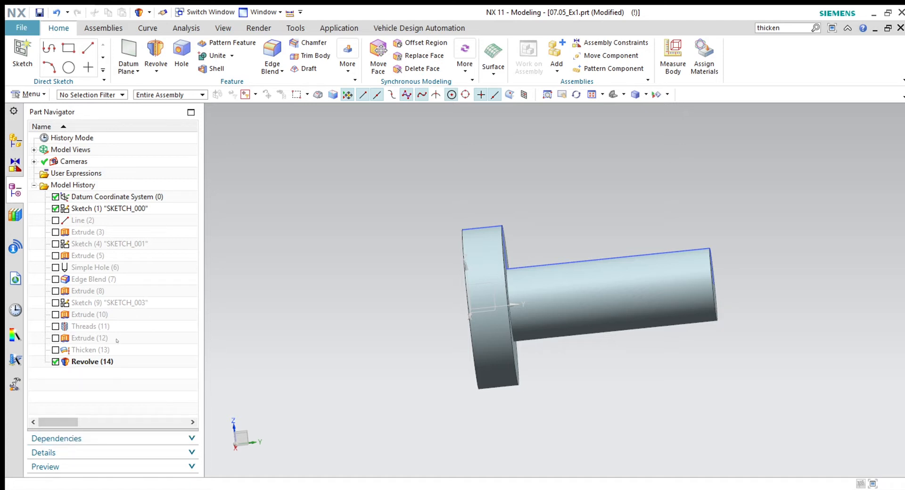
# Suppress the revolved pin and reopen the open stepped profile sketch for editing.
pyautogui.hotkey('ctrl', 'z')
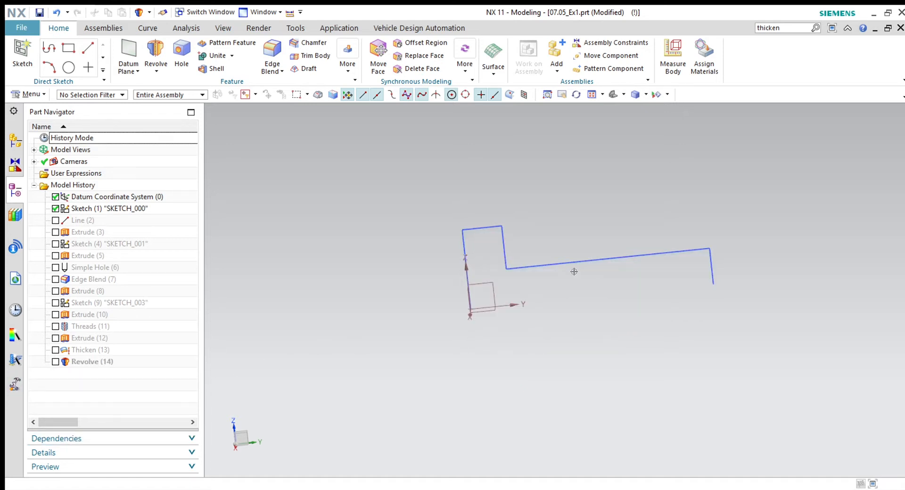
pyautogui.doubleClick(547, 267)
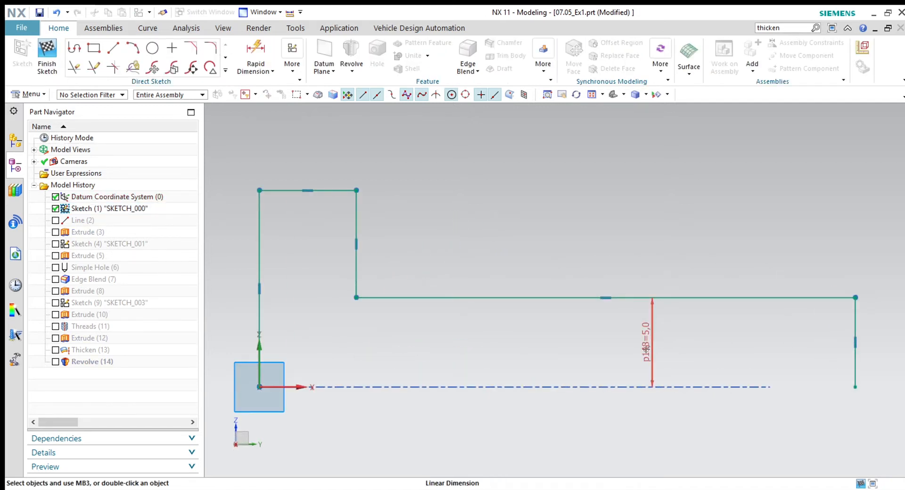
pyautogui.scroll(2, 646, 346)
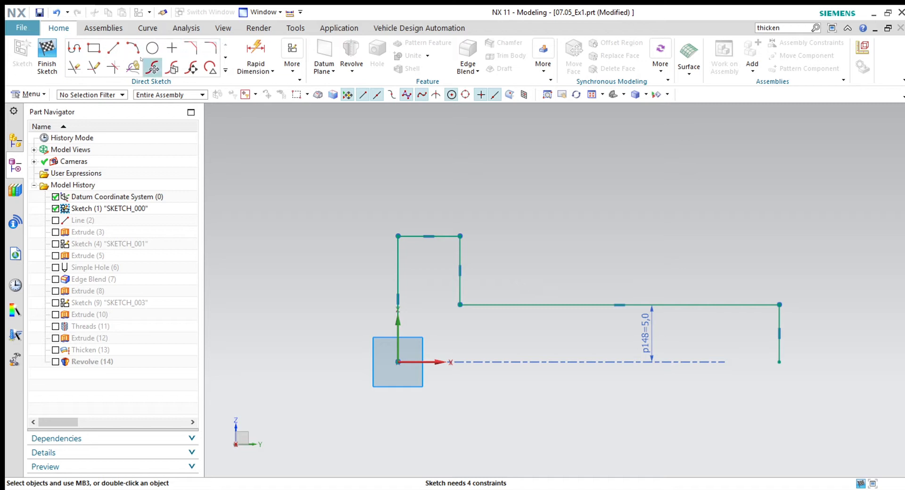
pyautogui.click(75, 47)
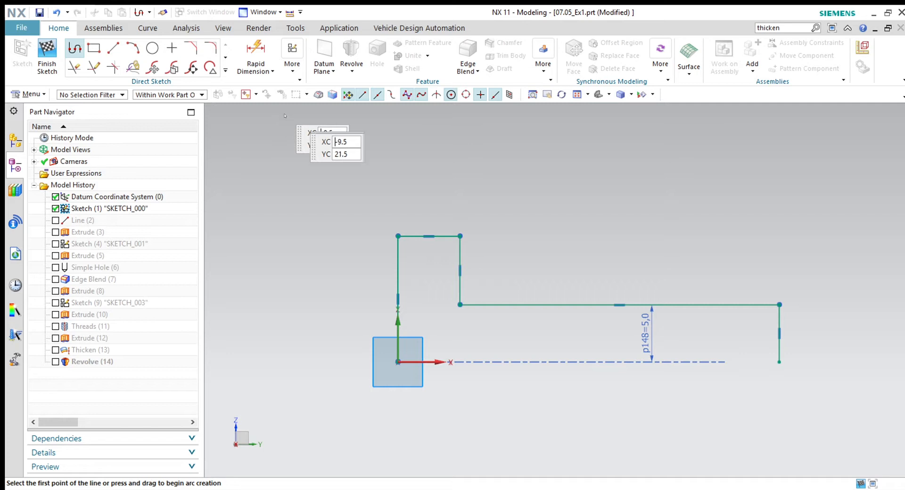
pyautogui.press('Escape')
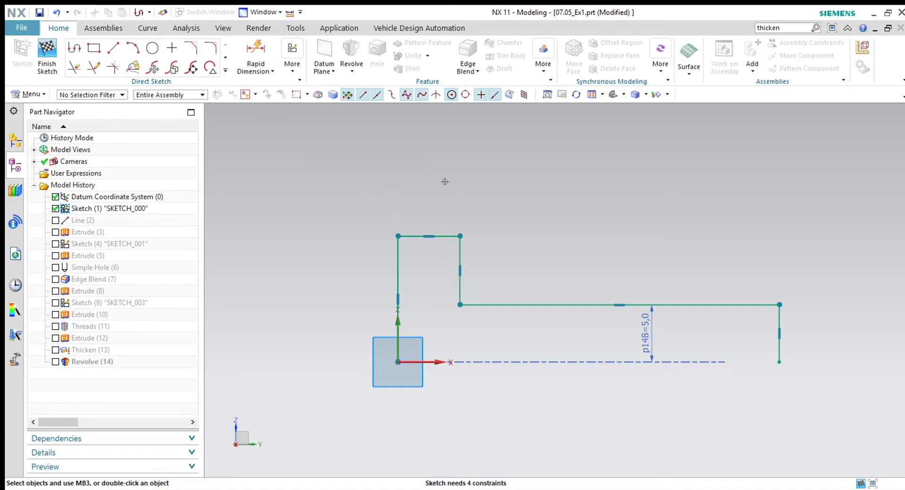
# Delete all five lines of the open stepped profile from the sketch.
pyautogui.click(779, 351)
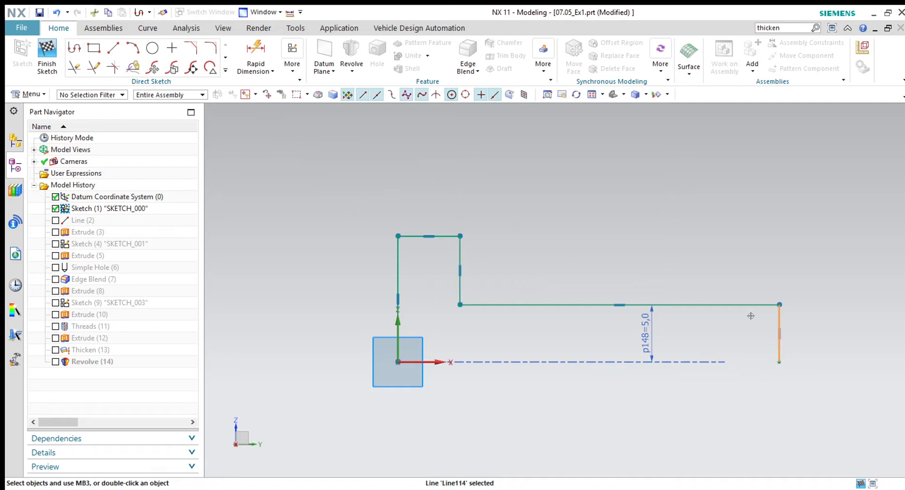
pyautogui.click(504, 304)
pyautogui.click(458, 264)
pyautogui.click(429, 236)
pyautogui.click(397, 254)
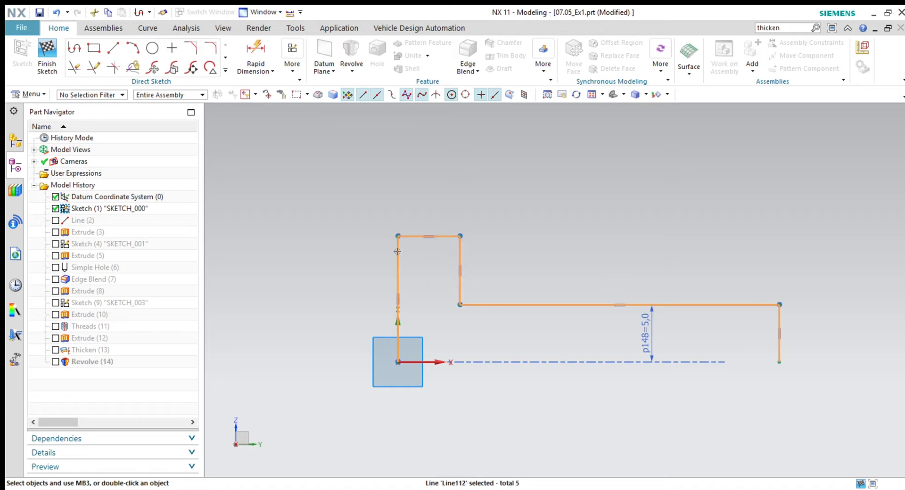
pyautogui.press('Delete')
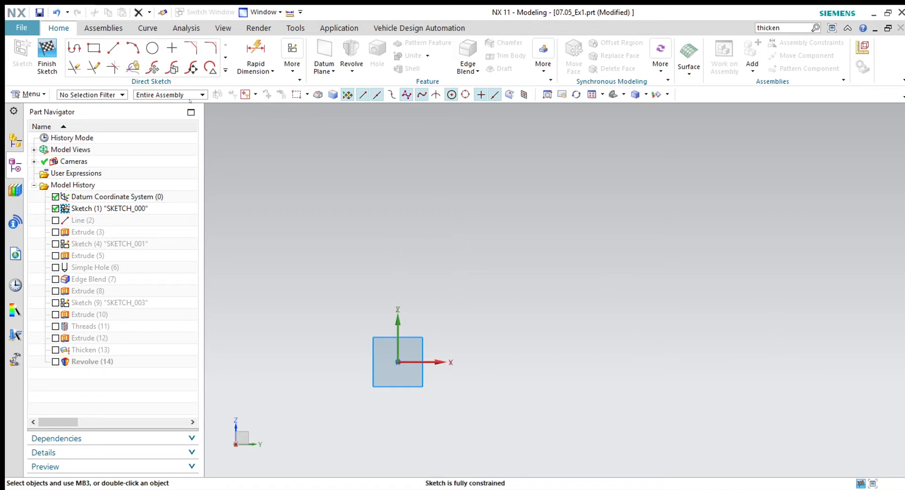
# Draw a vertical line from about XC 1.5, YC -6.5 upward across the horizontal axis, just beside the origin.
pyautogui.click(75, 47)
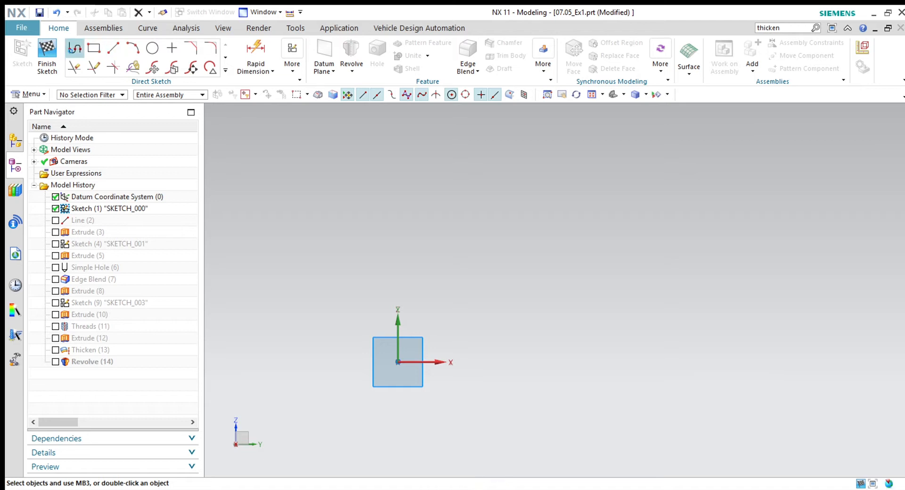
pyautogui.click(113, 47)
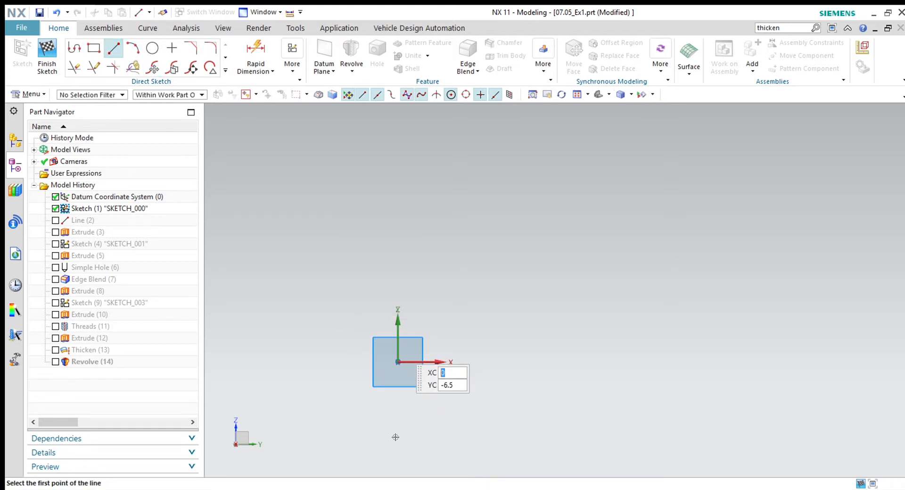
pyautogui.click(415, 435)
pyautogui.click(415, 254)
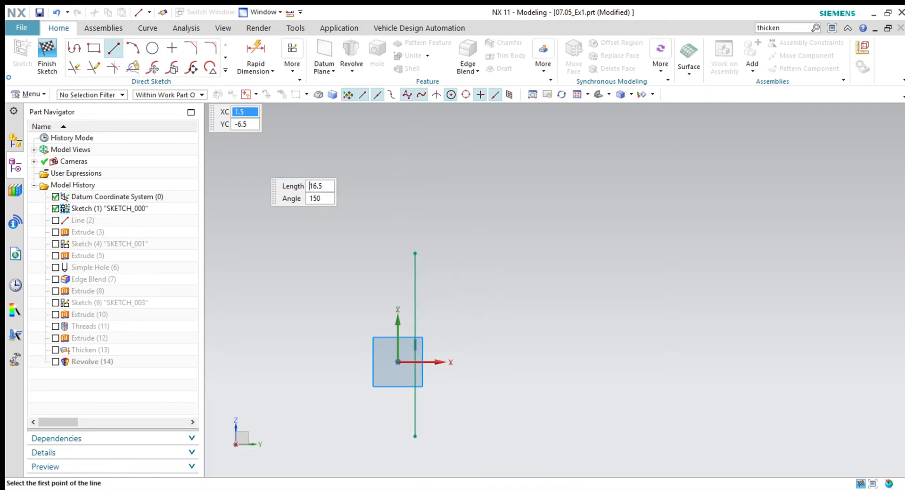
# Complete a closed T-shaped profile from the vertical line's upper end to its lower end, with a horizontal shaft about 5.5 high.
pyautogui.click(74, 47)
pyautogui.click(415, 253)
pyautogui.click(518, 254)
pyautogui.click(518, 316)
pyautogui.click(695, 316)
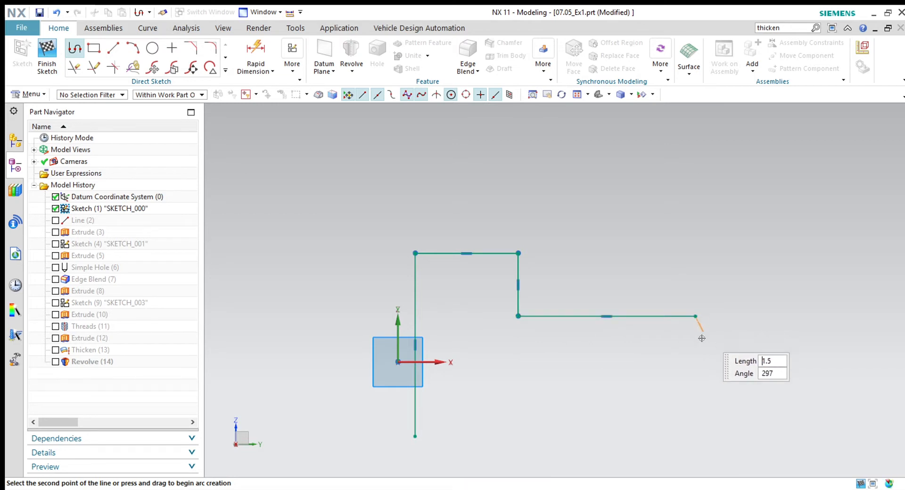
pyautogui.click(695, 379)
pyautogui.click(518, 379)
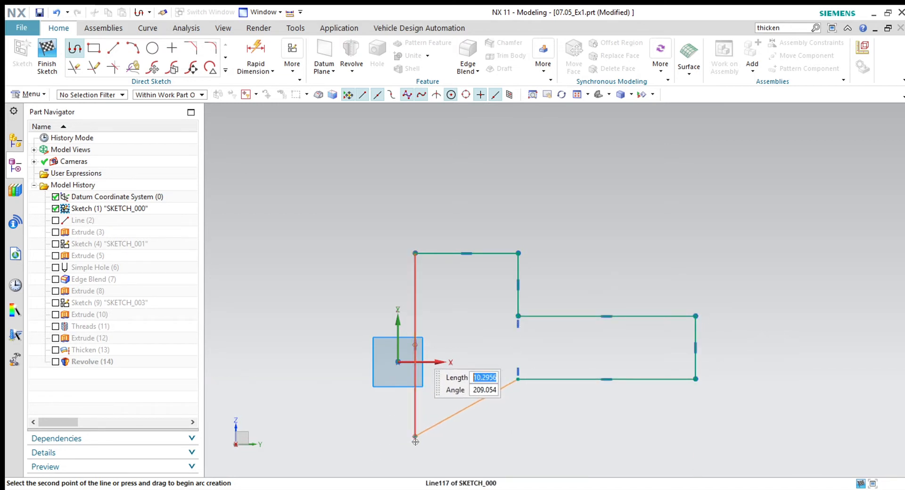
pyautogui.click(518, 436)
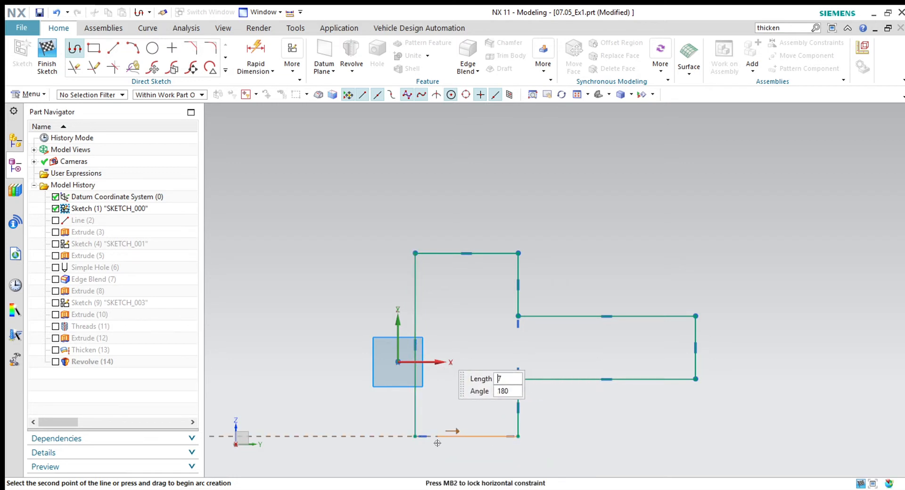
pyautogui.click(415, 436)
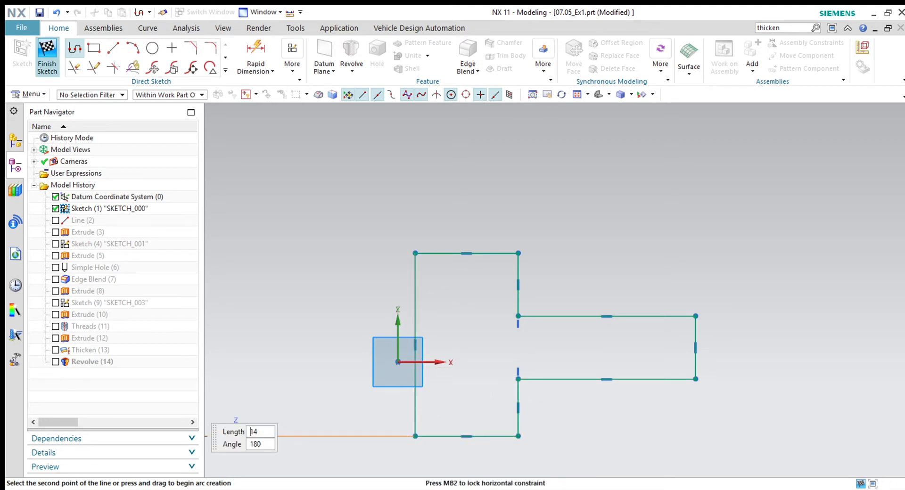
pyautogui.click(74, 48)
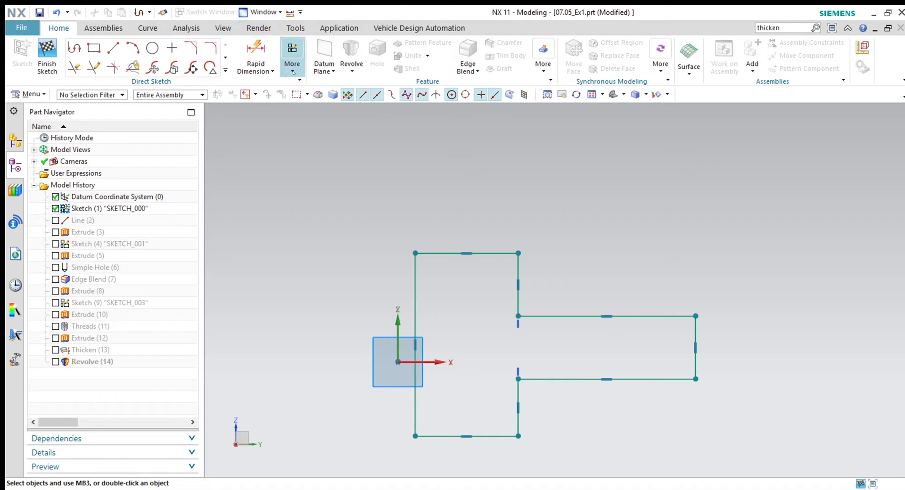
pyautogui.click(451, 97)
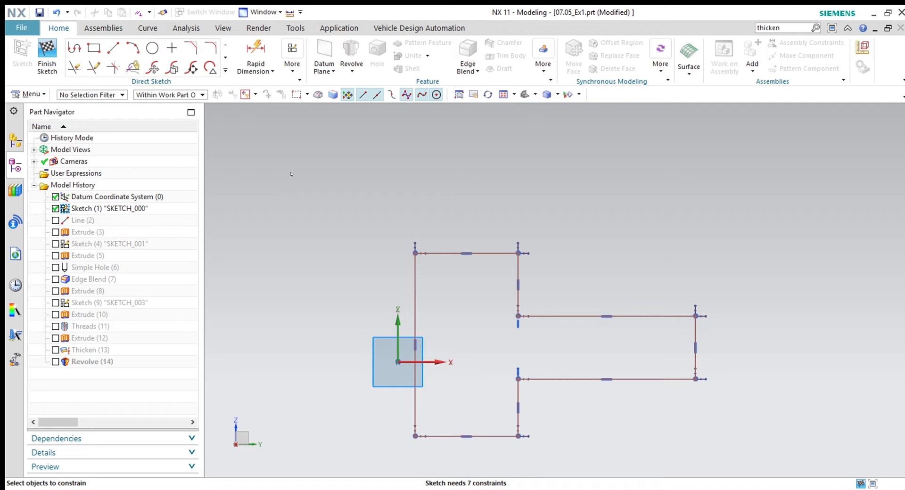
pyautogui.click(183, 154)
pyautogui.press('Escape')
# Try dimensioning the horizontal distance between the origin and the midpoint of the head's outer vertical line.
pyautogui.click(256, 51)
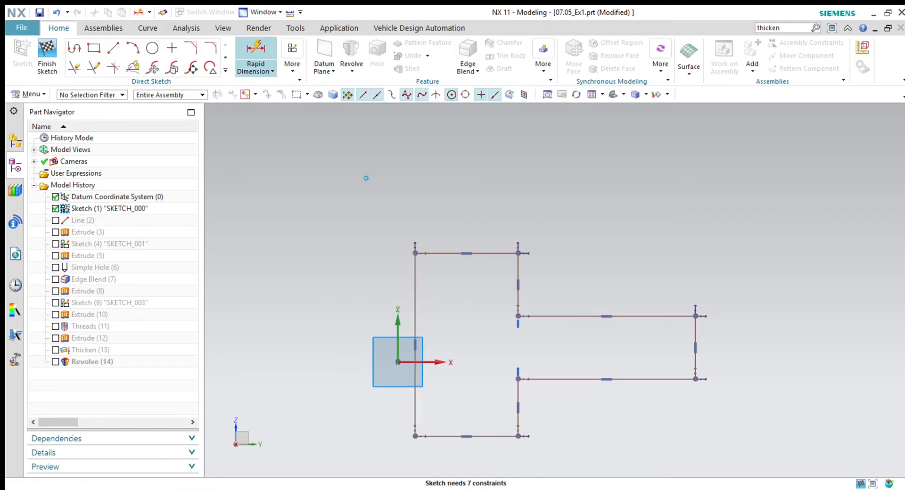
pyautogui.click(398, 362)
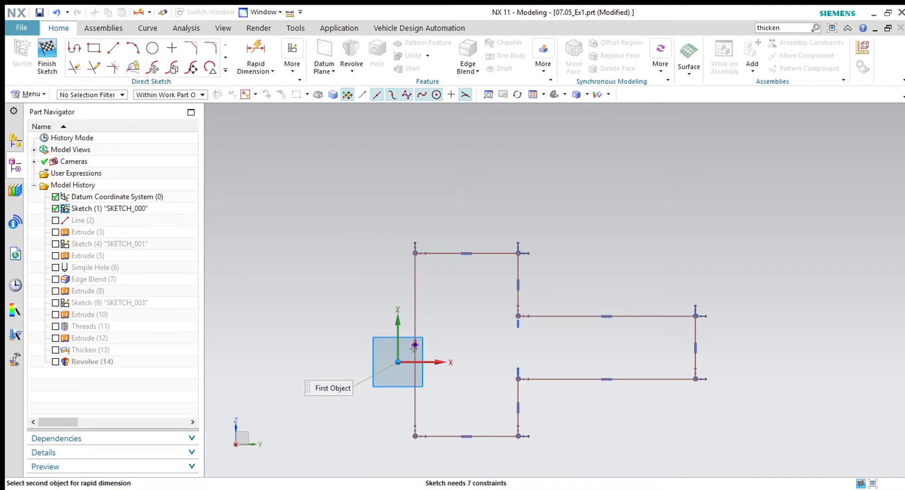
pyautogui.click(414, 349)
pyautogui.scroll(-2, 682, 384)
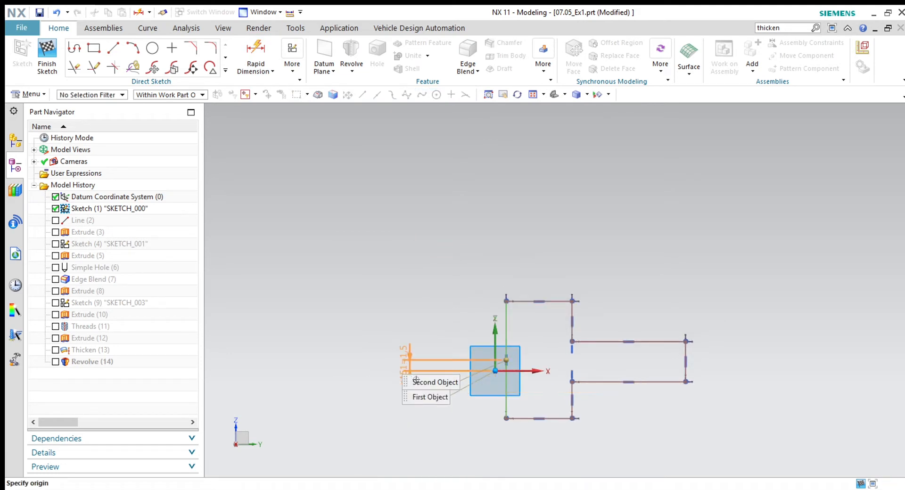
pyautogui.click(377, 371)
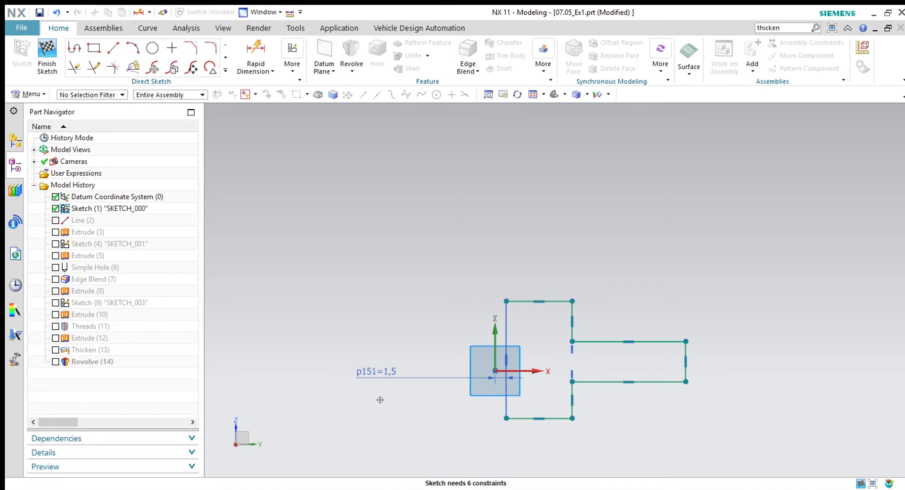
pyautogui.press('Escape')
pyautogui.click(505, 360)
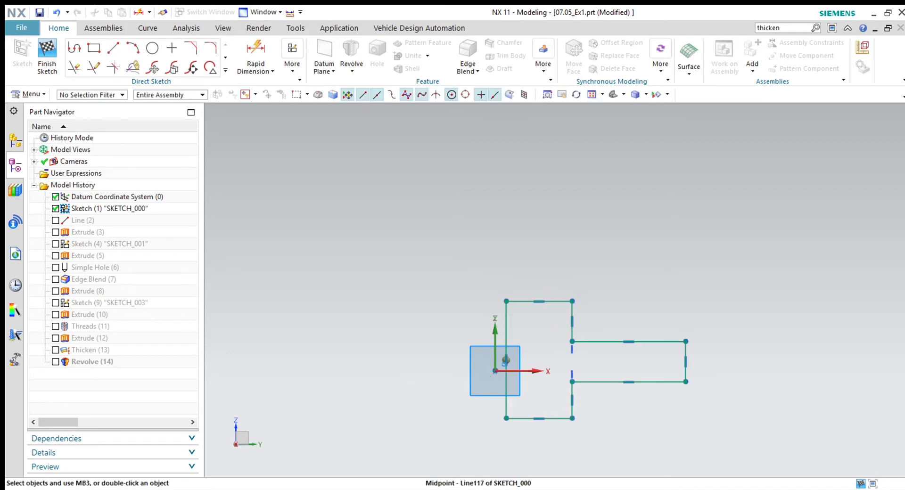
# Dimension the vertical distance between the origin and the midpoint of the head's outer vertical line.
pyautogui.press('d')
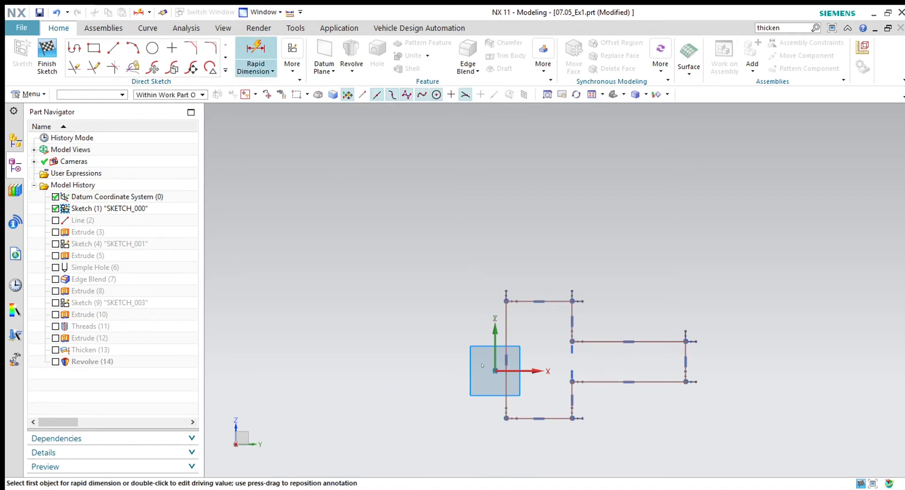
pyautogui.click(506, 360)
pyautogui.click(495, 371)
pyautogui.click(432, 370)
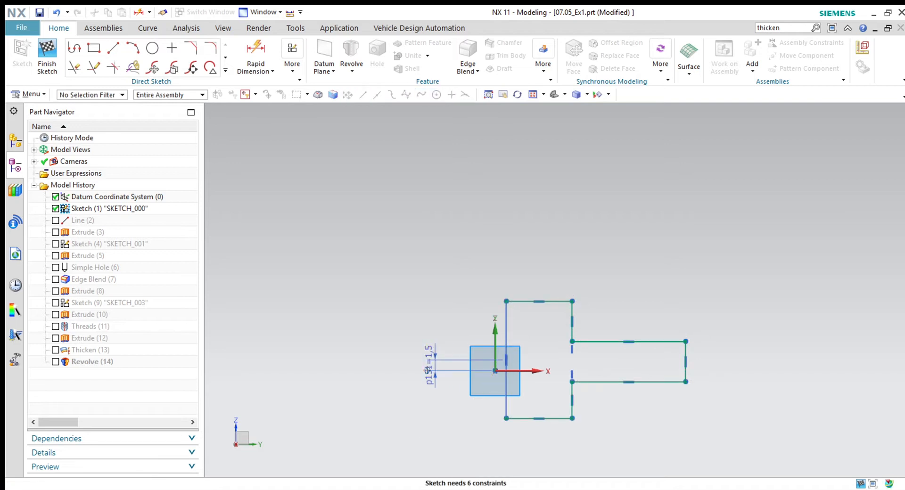
pyautogui.click(434, 370)
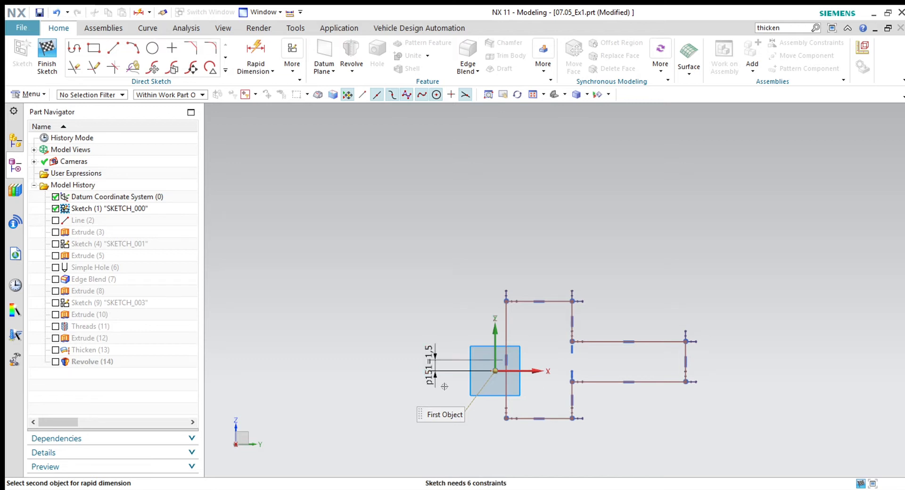
pyautogui.press('Escape')
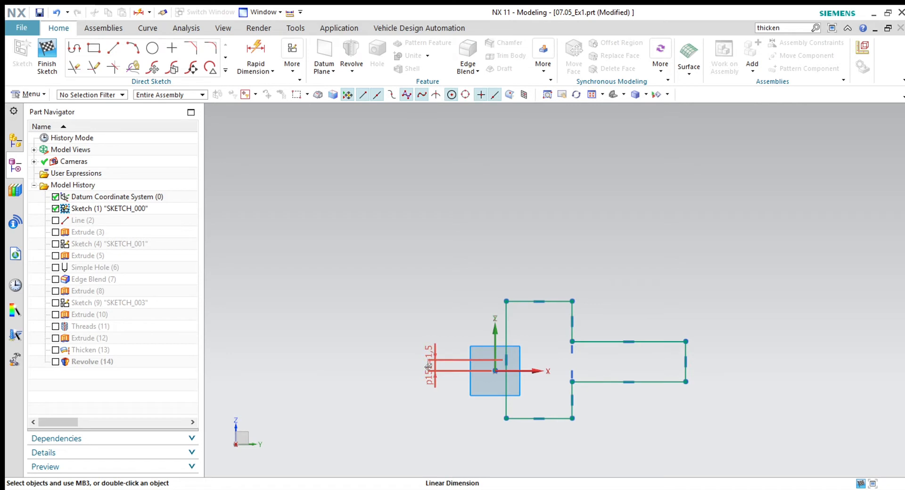
# Set the vertical distance from the origin to the line's midpoint to 0, and delete that dimension.
pyautogui.doubleClick(428, 366)
pyautogui.write('0')
pyautogui.press('Return')
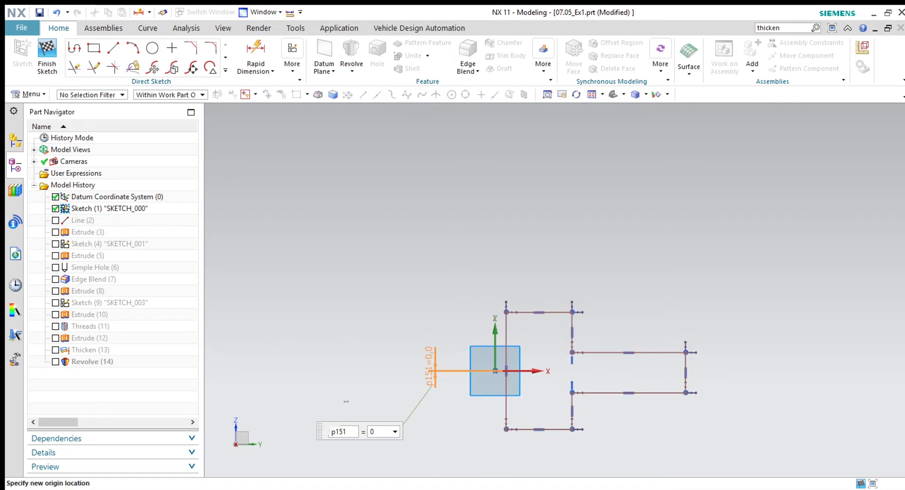
pyautogui.press('Escape')
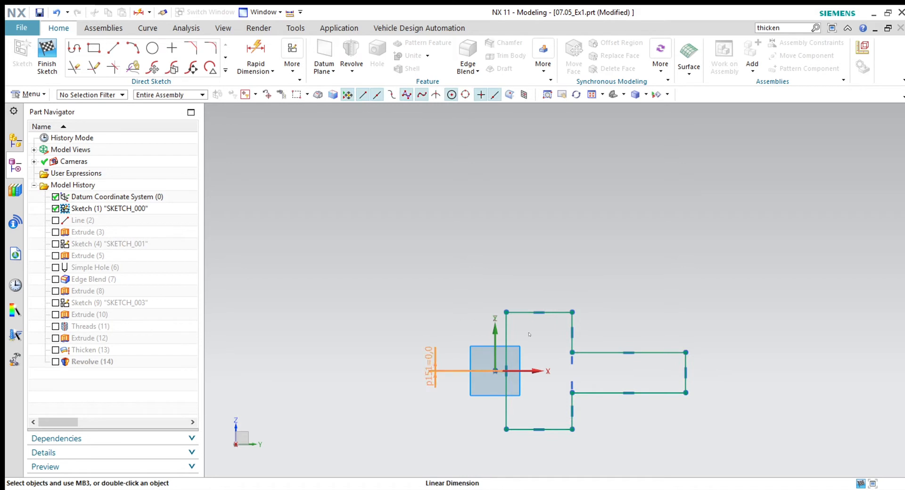
pyautogui.press('Escape')
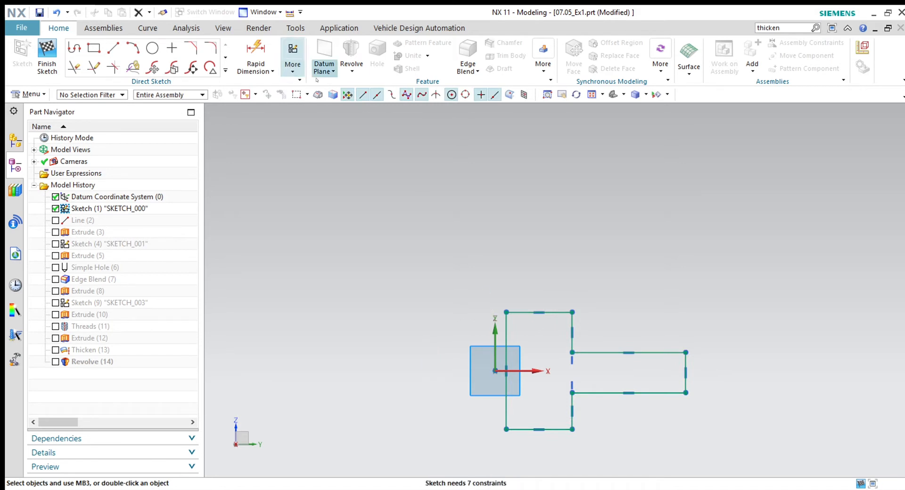
# Constrain the midpoint of the head's outer vertical line to coincide with the sketch origin.
pyautogui.press('c')
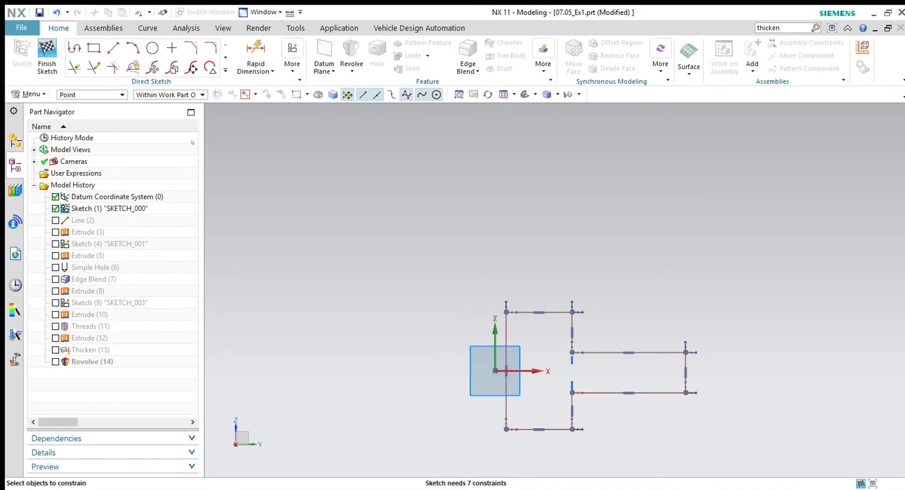
pyautogui.click(506, 371)
pyautogui.click(492, 374)
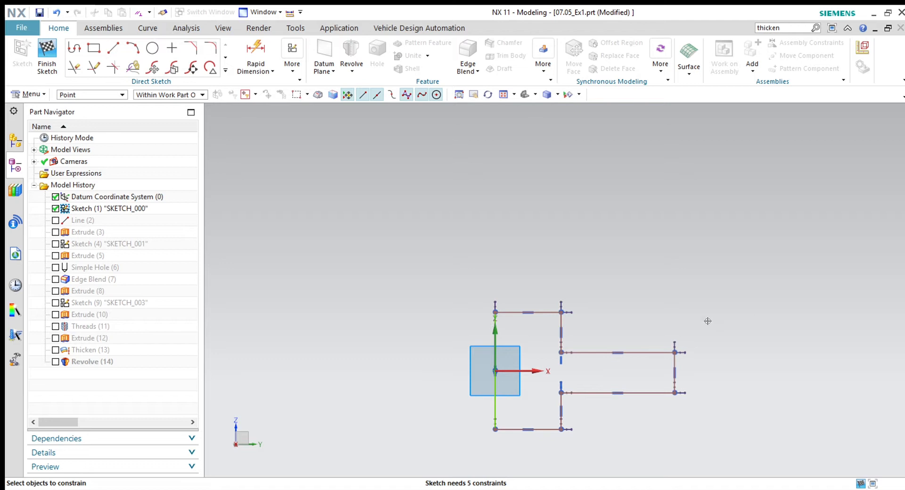
# Dimension the shaft's height between its two right-end corners and set it to 6.
pyautogui.press('d')
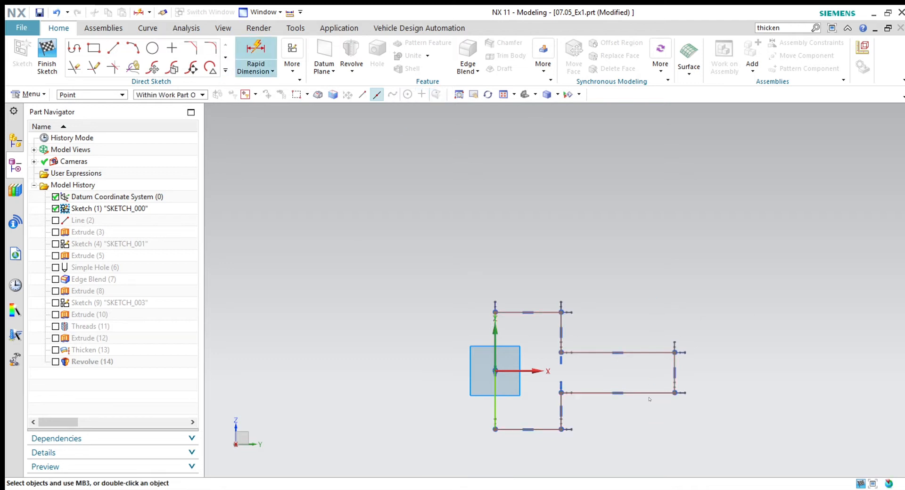
pyautogui.click(650, 396)
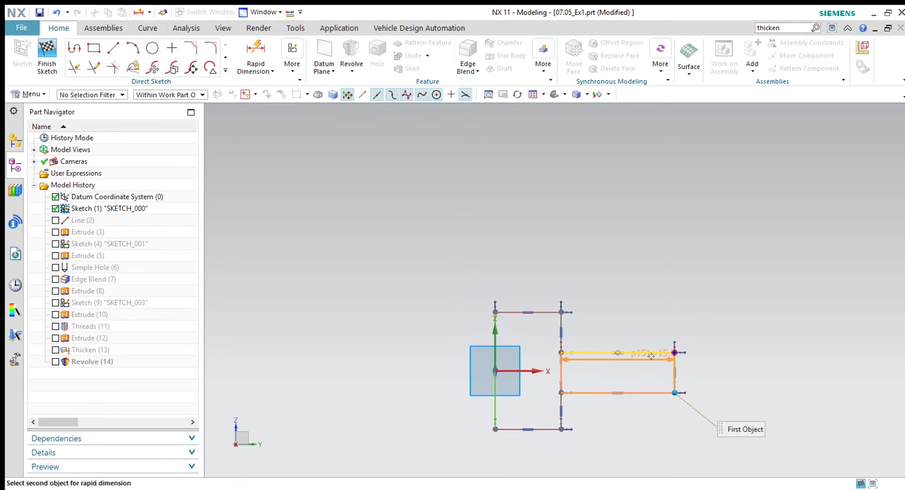
pyautogui.click(674, 352)
pyautogui.click(731, 380)
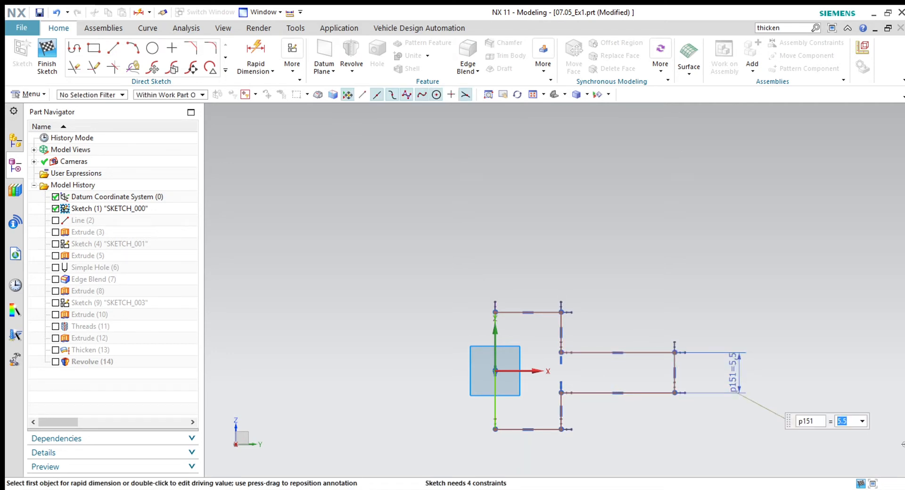
pyautogui.write('6')
pyautogui.press('Return')
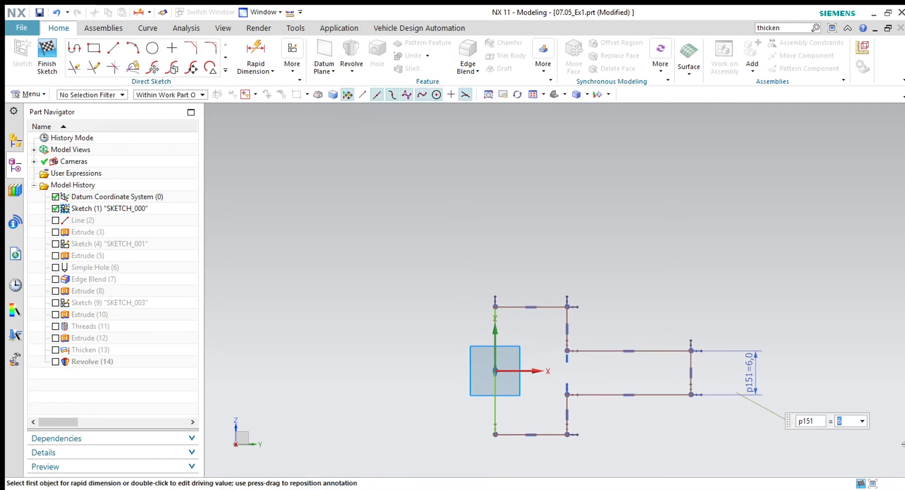
# Dimension the heights of the upper and lower shoulder lines between head and shaft, each at 6.
pyautogui.click(566, 346)
pyautogui.click(635, 324)
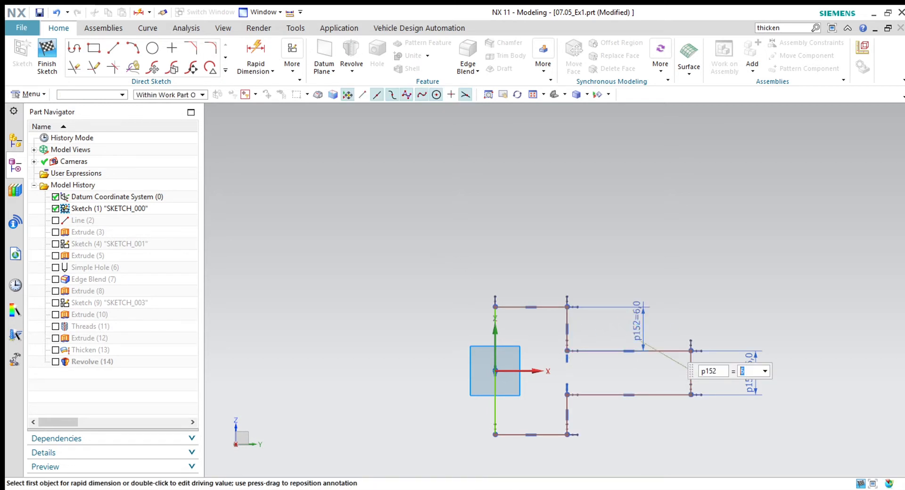
pyautogui.click(566, 419)
pyautogui.click(629, 417)
pyautogui.write('6')
pyautogui.press('Return')
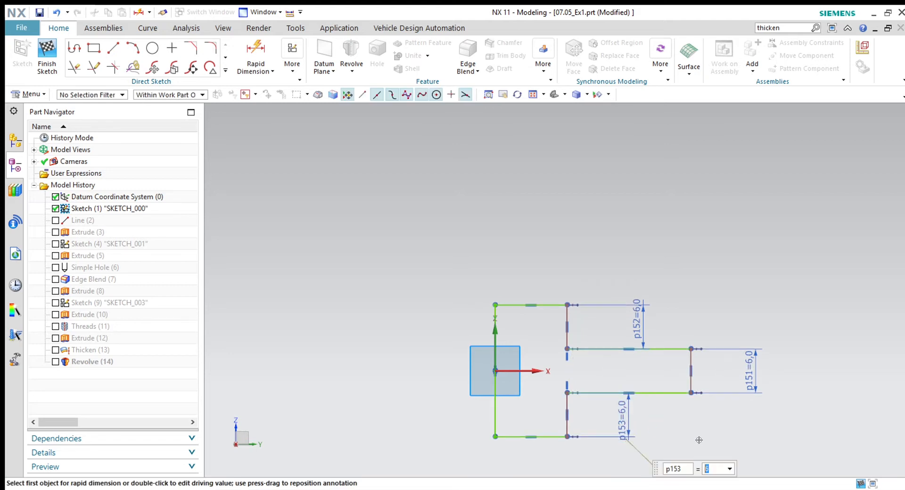
# Dimension the shaft's length along its upper horizontal line and set it to 20.
pyautogui.click(670, 348)
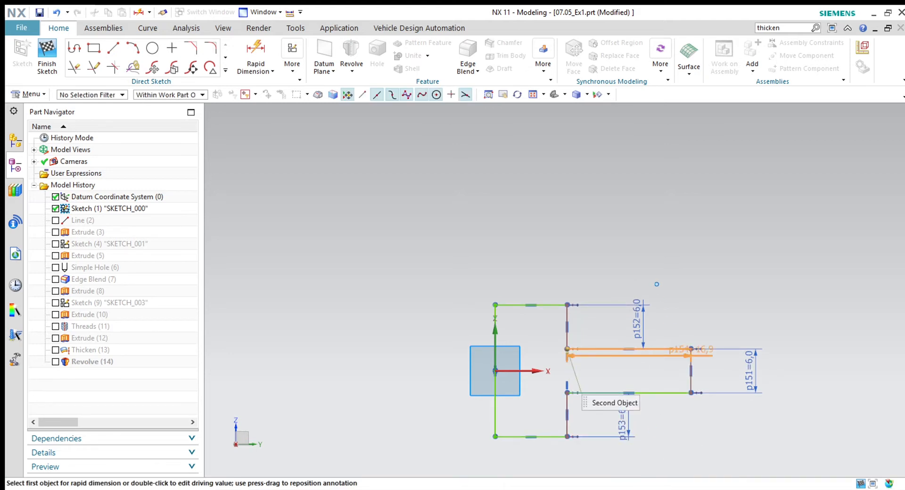
pyautogui.click(629, 237)
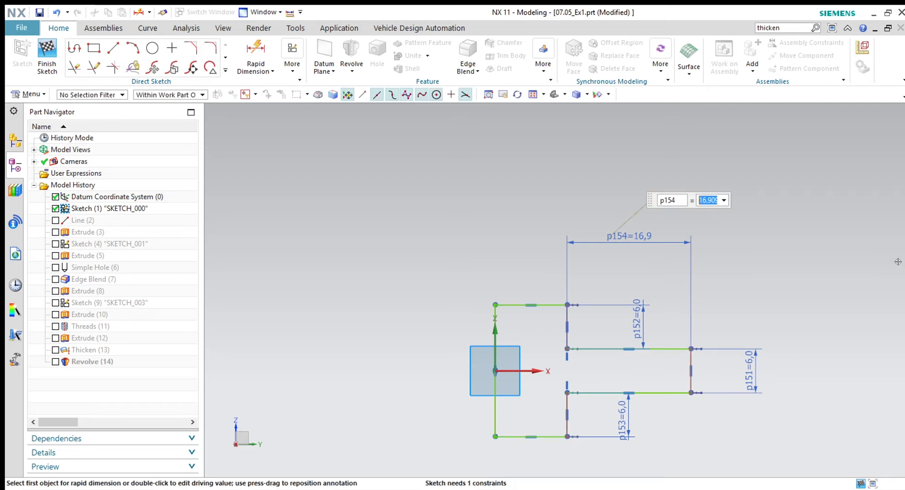
pyautogui.write('20')
pyautogui.press('Return')
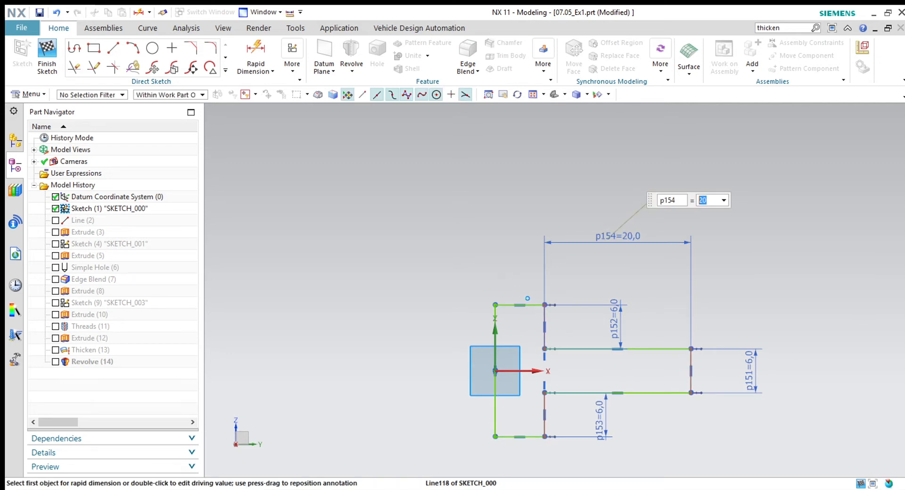
# Dimension the head's width along its upper horizontal line and set it to 8.
pyautogui.click(528, 304)
pyautogui.click(516, 226)
pyautogui.press('Escape')
pyautogui.write('8')
pyautogui.press('Return')
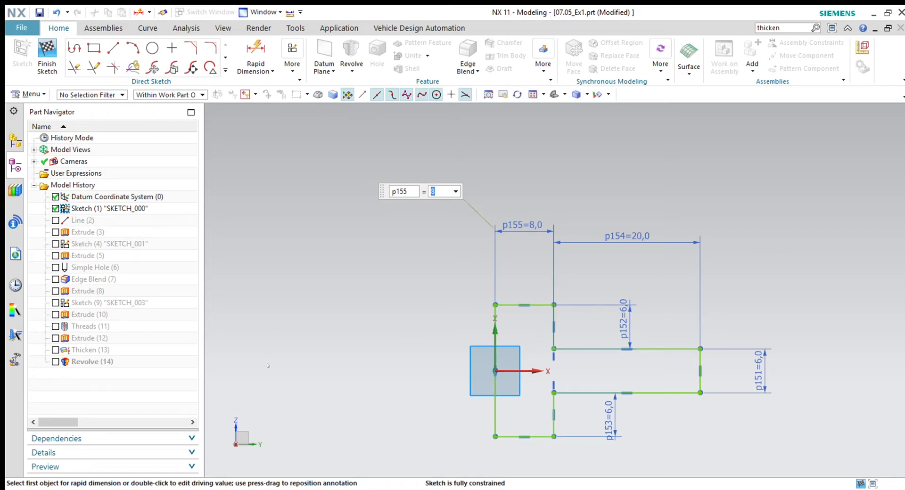
pyautogui.press('Escape')
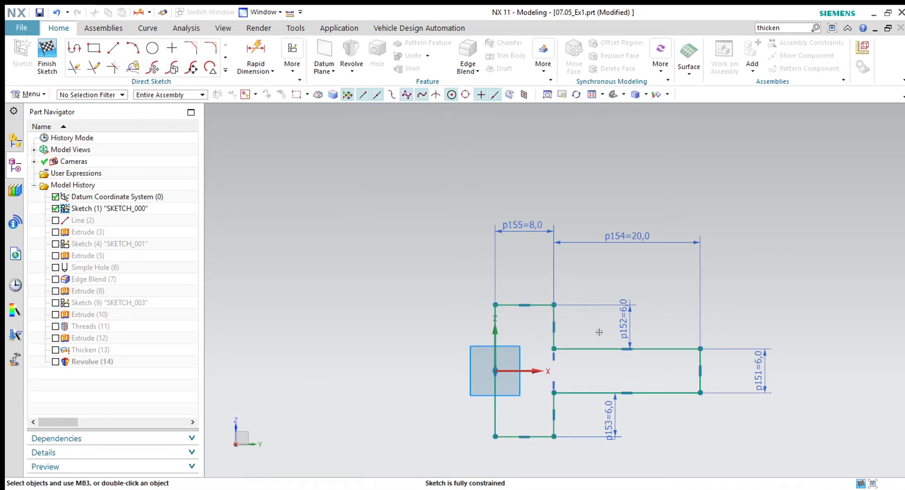
# Delete the two height dimensions on the upper and lower shoulder lines.
pyautogui.click(632, 329)
pyautogui.click(616, 424)
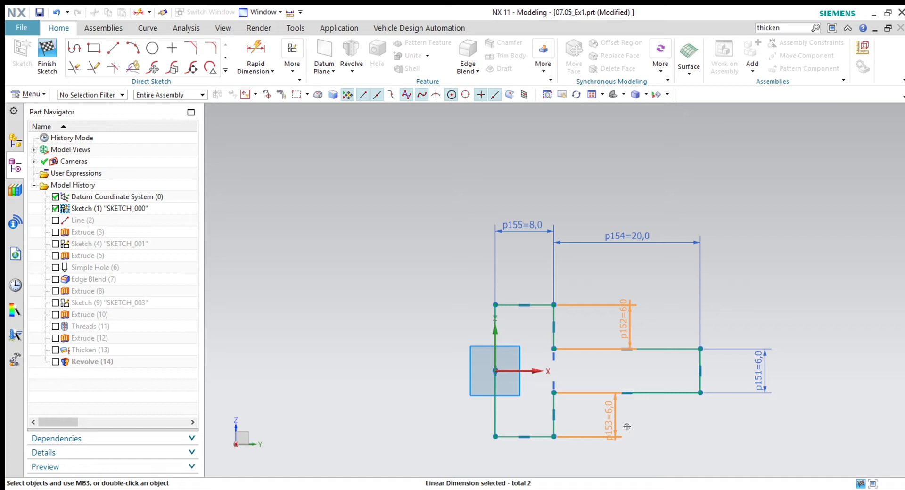
pyautogui.press('Delete')
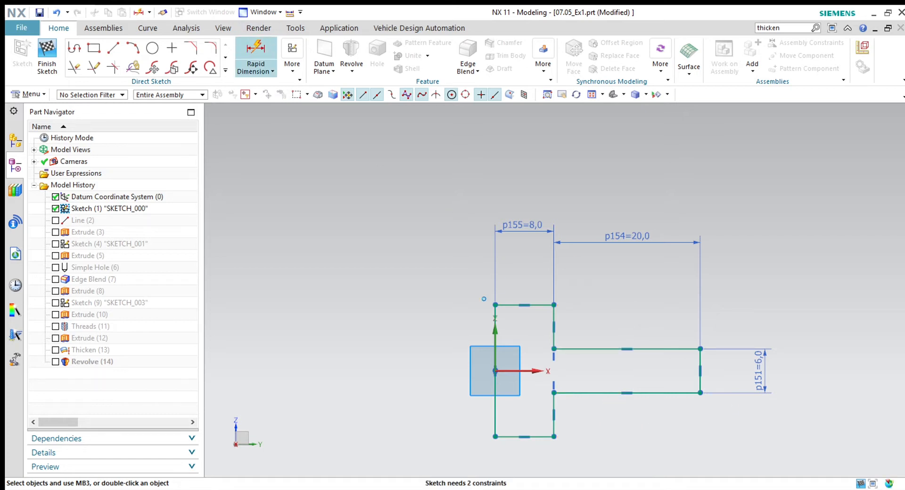
# Dimension the head's overall height between the two outer corners of its vertical line.
pyautogui.click(255, 54)
pyautogui.click(495, 305)
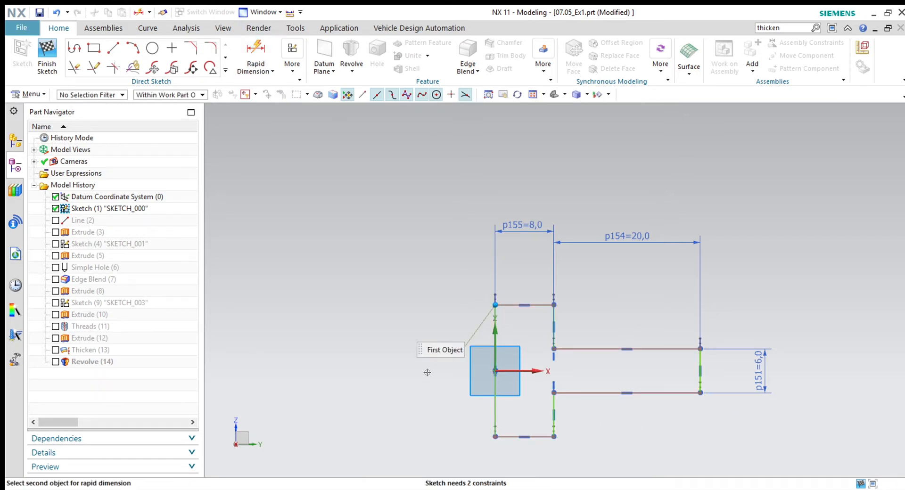
pyautogui.click(494, 436)
pyautogui.click(430, 373)
pyautogui.press('Escape')
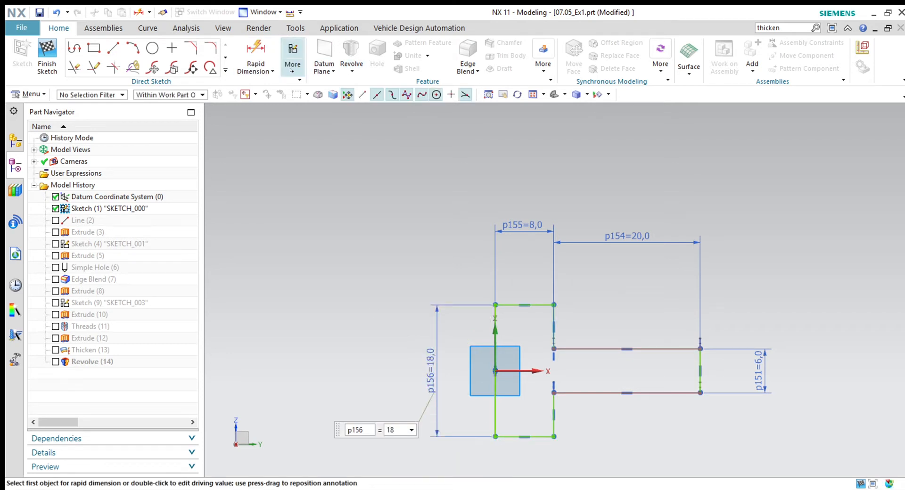
# Constrain the upper and lower shoulder lines to equal length and finish the sketch.
pyautogui.click(476, 116)
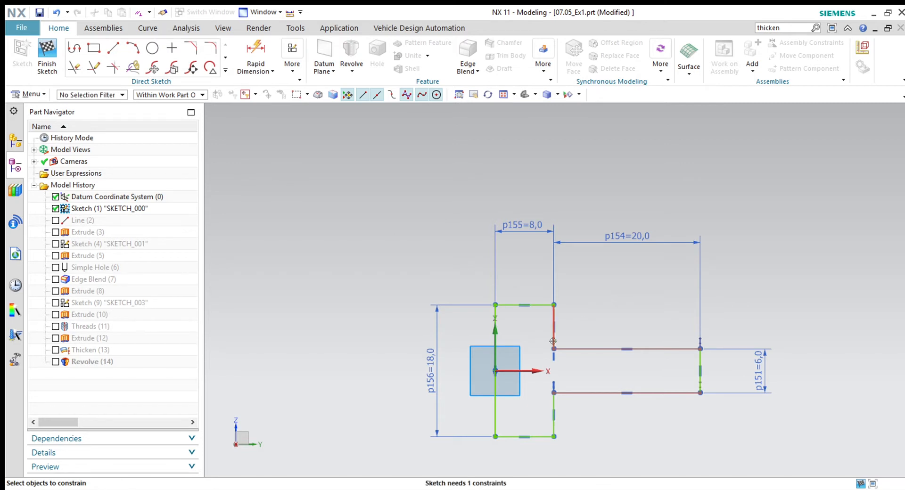
pyautogui.click(553, 409)
pyautogui.click(554, 330)
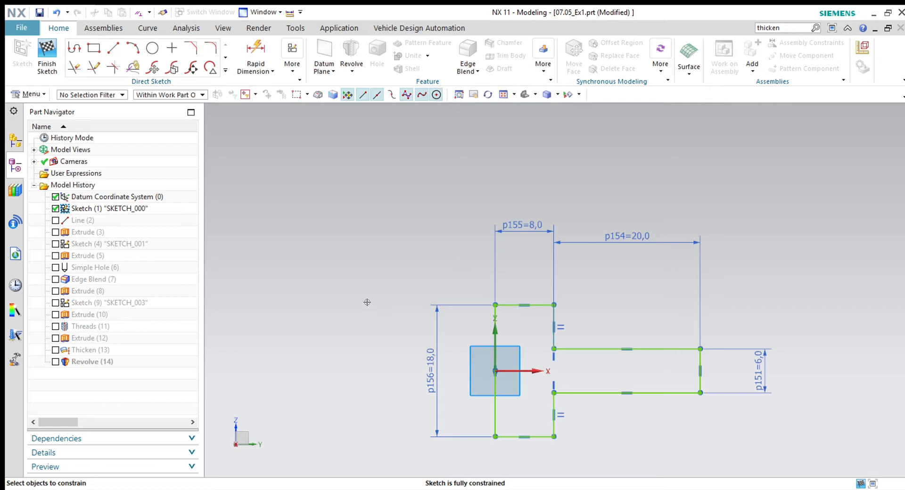
pyautogui.press('Escape')
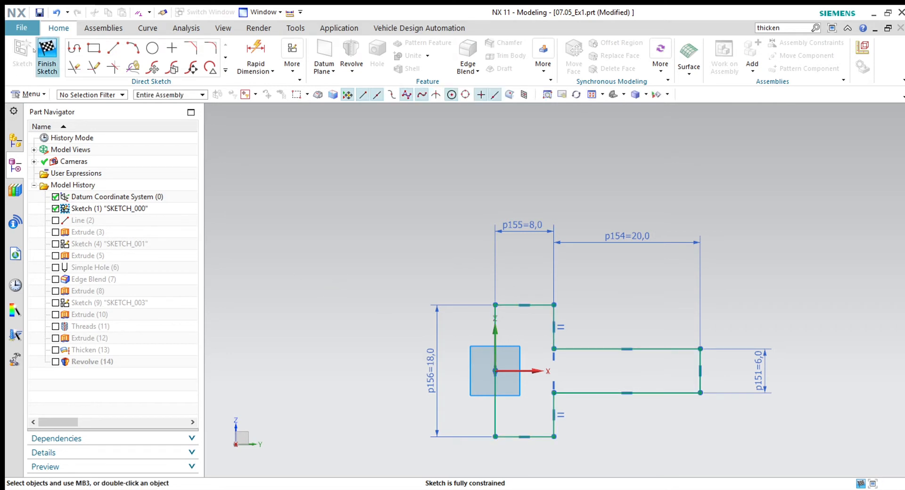
pyautogui.click(36, 51)
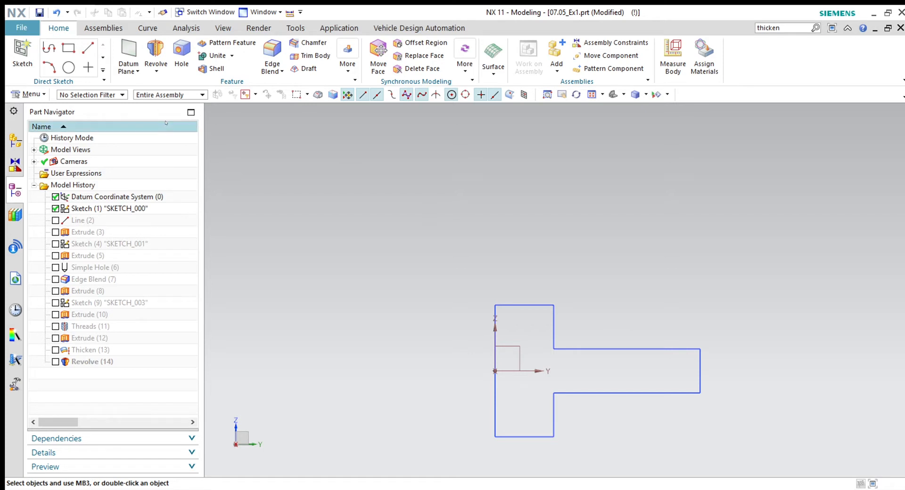
# Set up a Revolve of the T-shaped sketch profile about the datum Y axis through the origin.
pyautogui.click(156, 53)
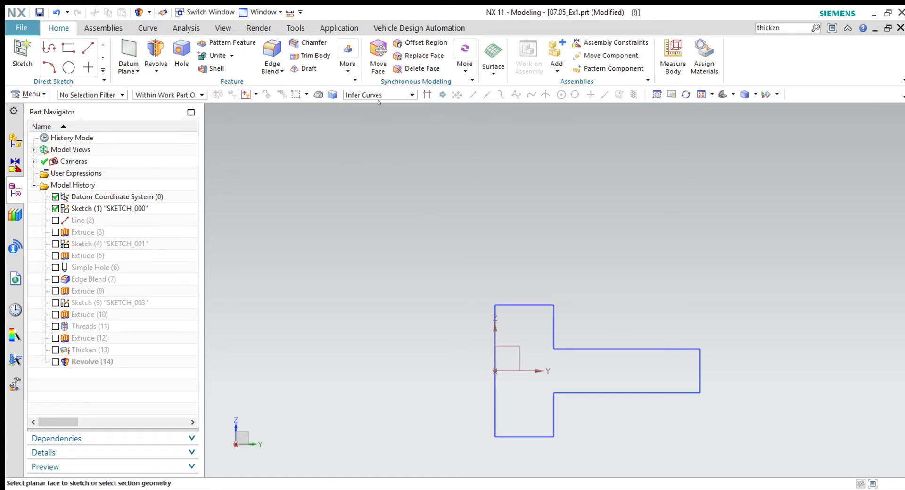
pyautogui.click(554, 348)
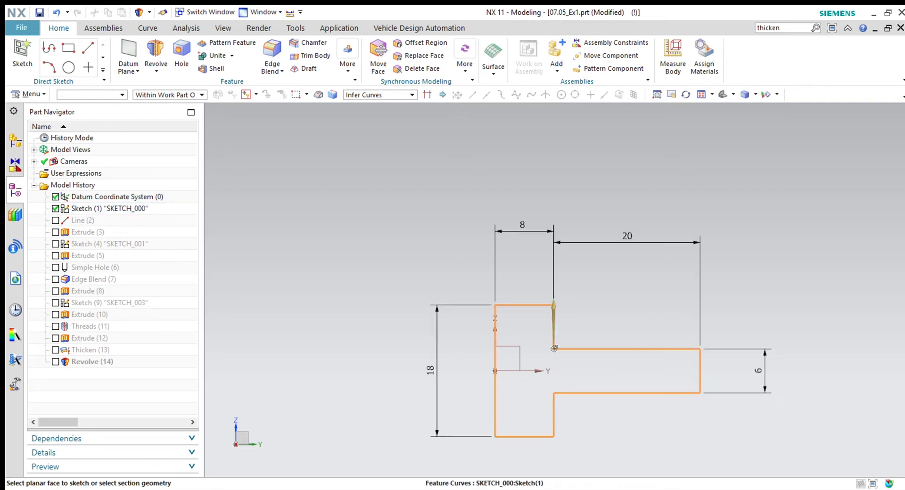
pyautogui.middleClick(445, 319)
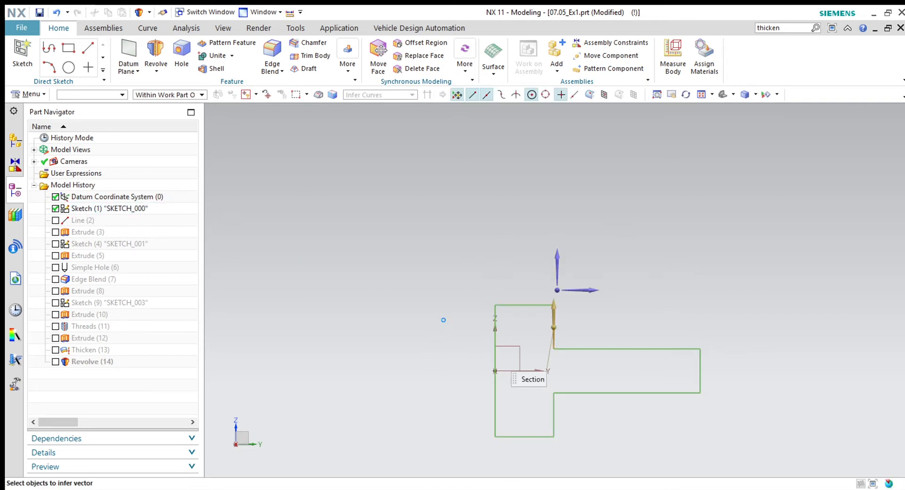
pyautogui.click(531, 372)
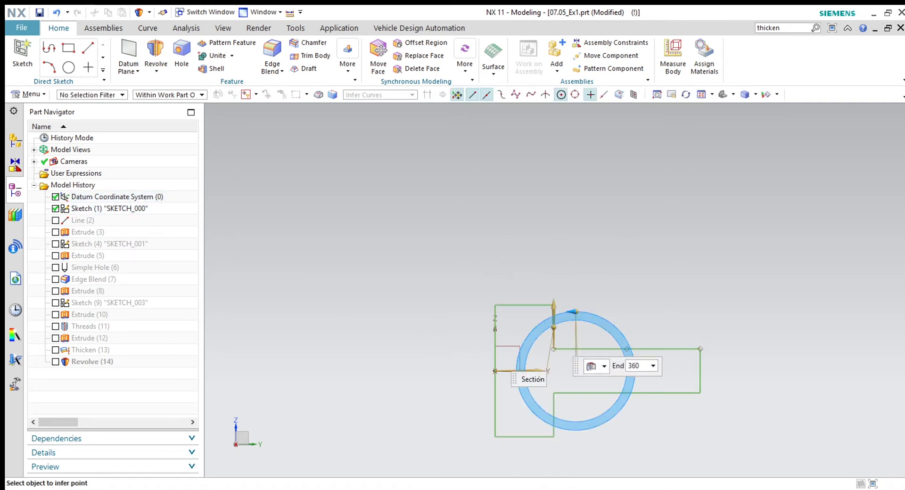
pyautogui.click(495, 371)
pyautogui.moveTo(767, 263); pyautogui.dragTo(698, 293, button='middle')
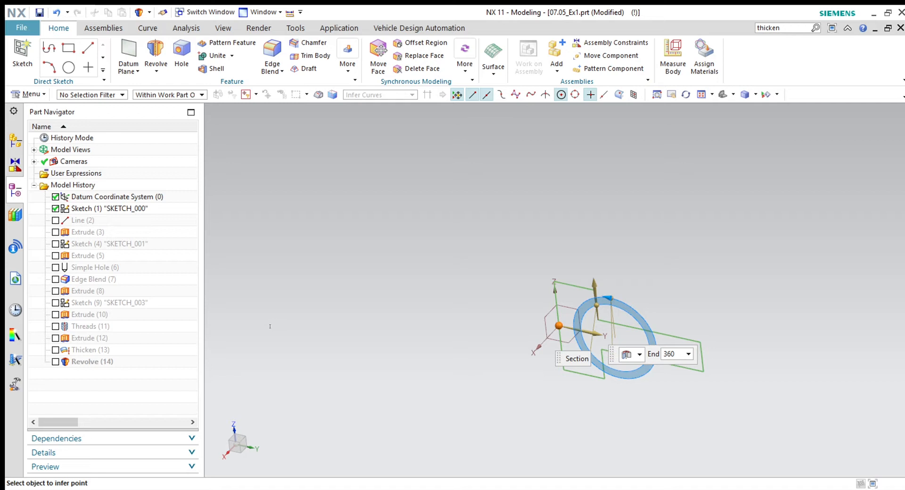
# Try an end angle of 180 for the revolve, and set it to 90.
pyautogui.write('0')
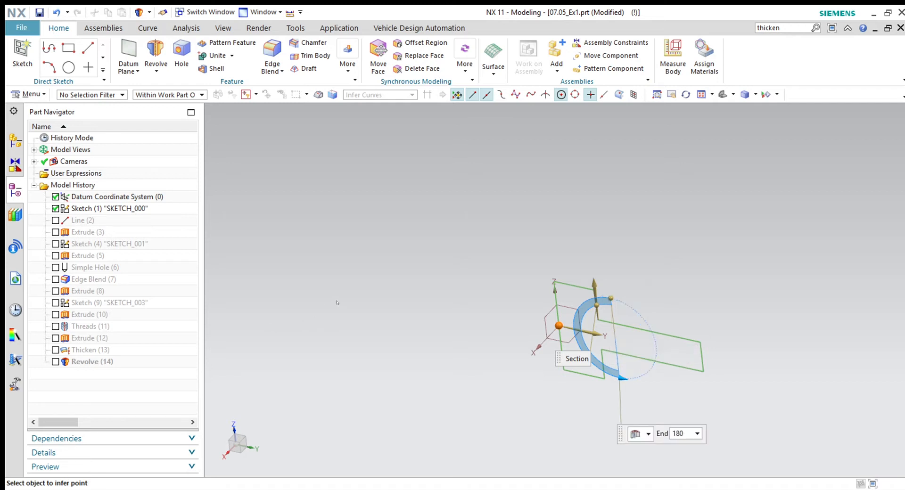
pyautogui.scroll(1, 641, 354)
pyautogui.click(562, 297)
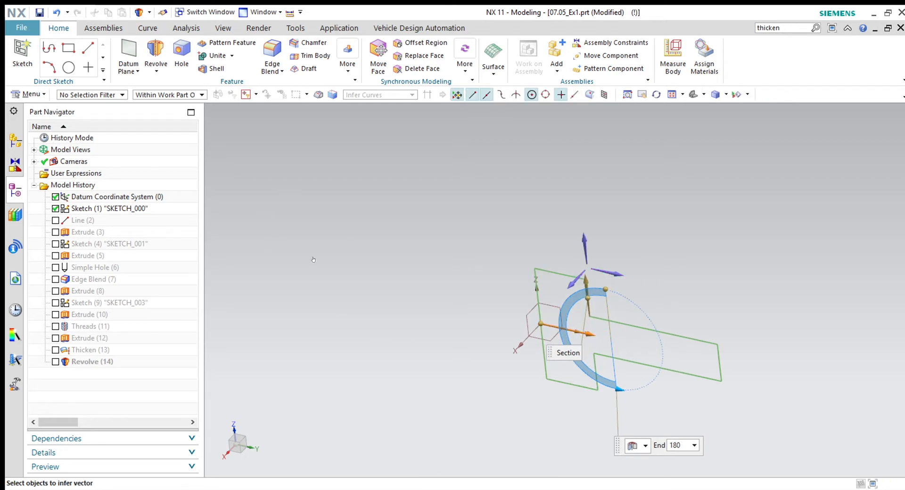
pyautogui.middleClick(337, 251)
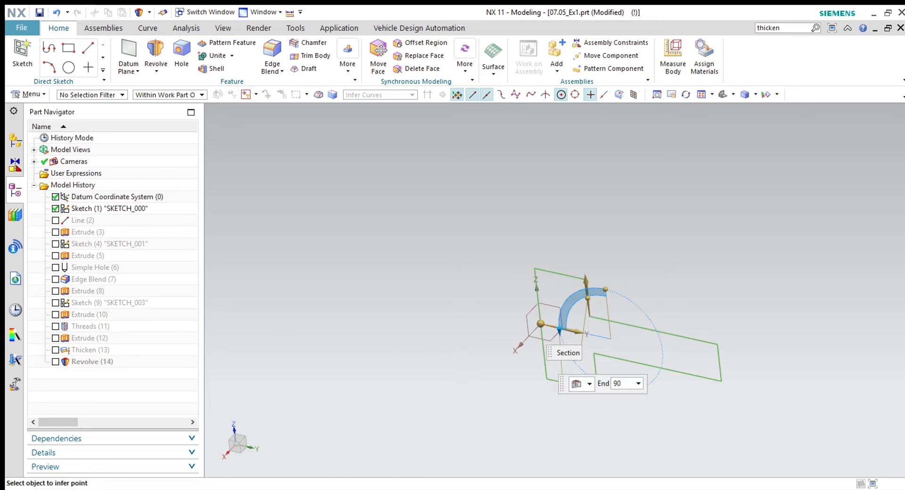
pyautogui.moveTo(647, 437); pyautogui.dragTo(486, 309, button='middle')
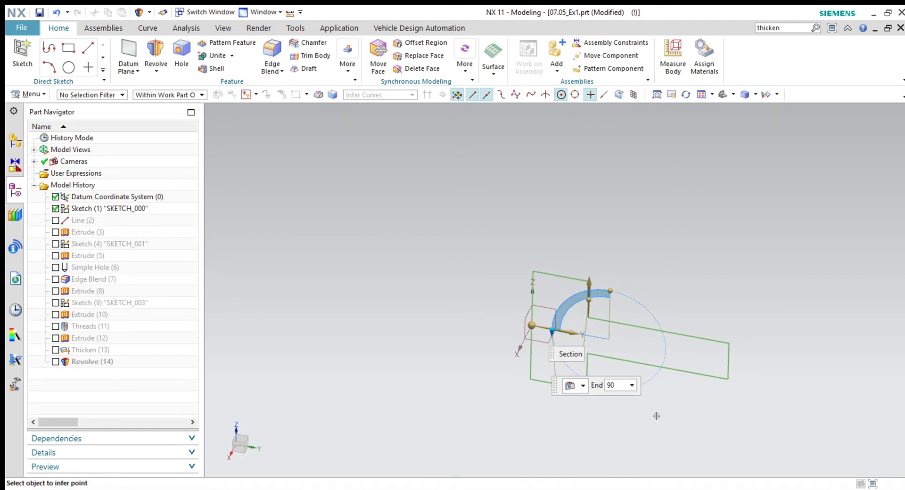
# Try the Z, Y and X directions as the revolve's rotation vector, and return it to Y.
pyautogui.click(577, 336)
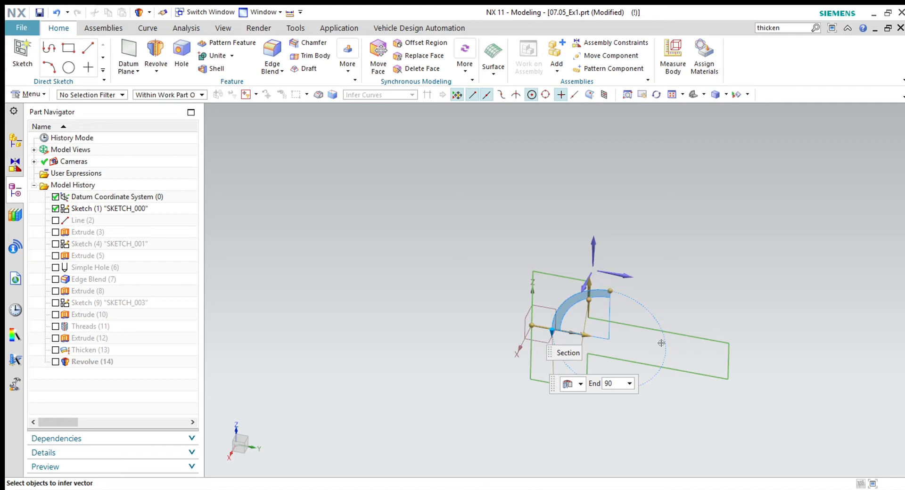
pyautogui.click(592, 247)
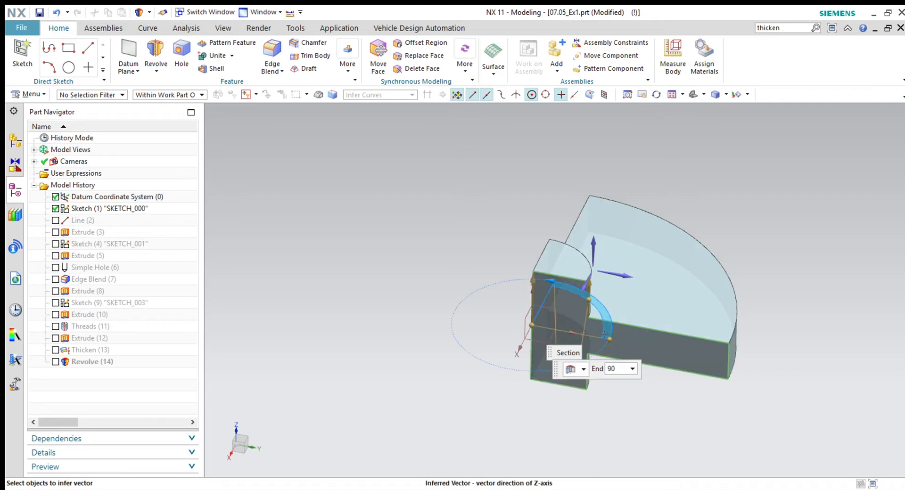
pyautogui.click(616, 279)
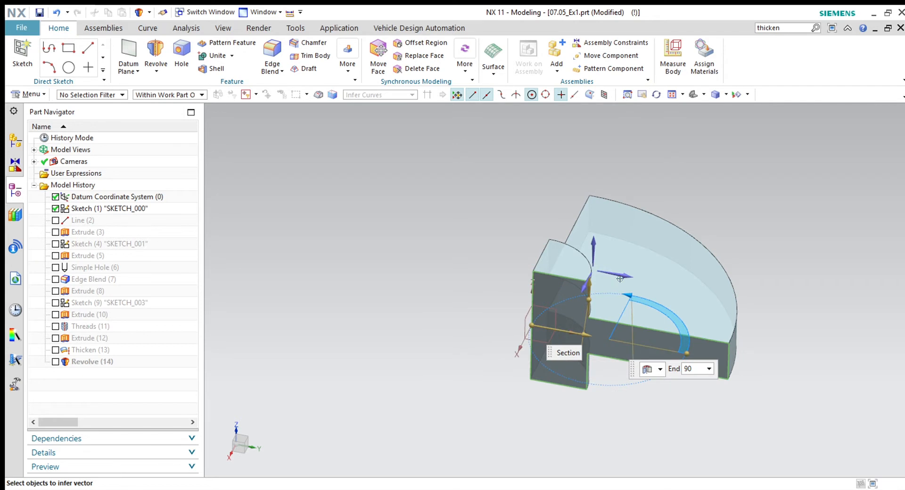
pyautogui.click(585, 287)
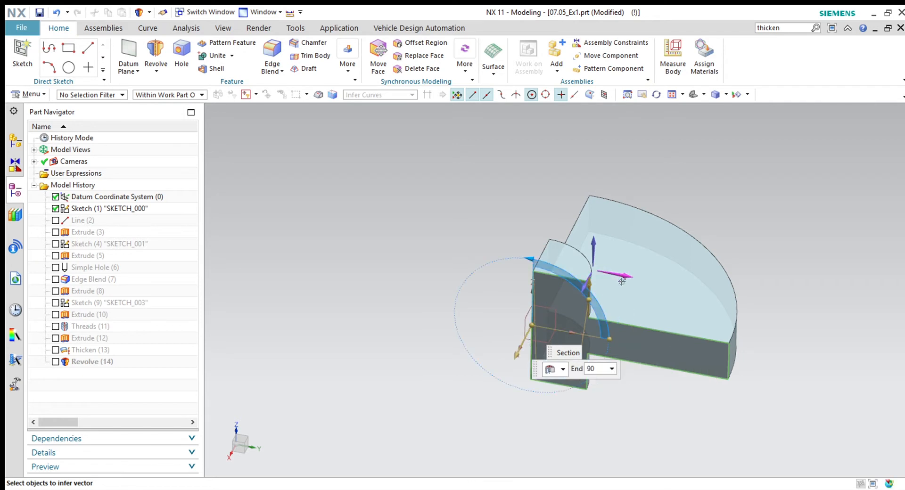
pyautogui.click(622, 279)
pyautogui.moveTo(584, 429); pyautogui.dragTo(573, 440, button='middle')
pyautogui.scroll(2, 564, 327)
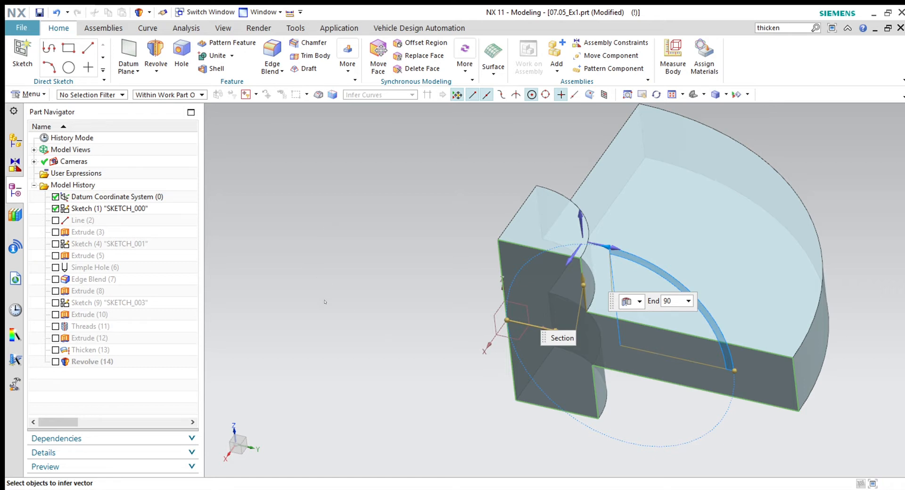
# Clear the revolve's rotation vector and point, and redefine the axis along Y through the origin.
pyautogui.click(322, 346)
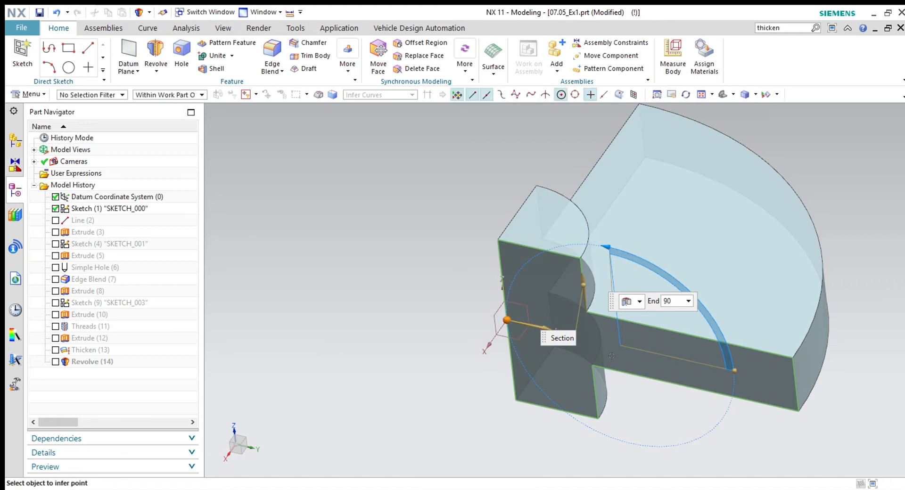
pyautogui.scroll(-1, 699, 309)
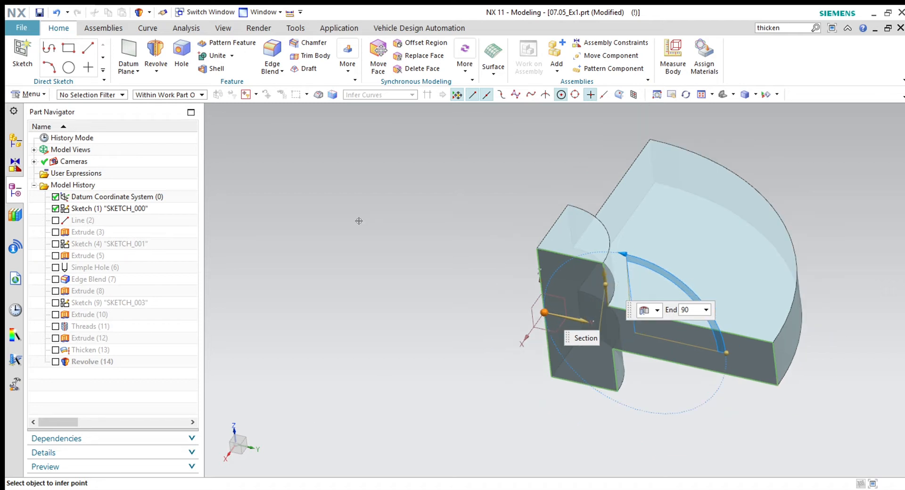
pyautogui.click(360, 220)
pyautogui.click(315, 240)
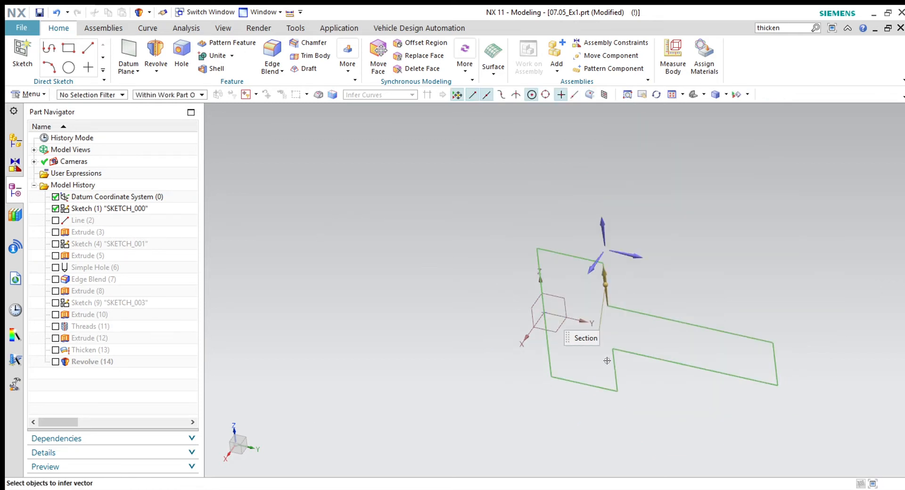
pyautogui.click(631, 260)
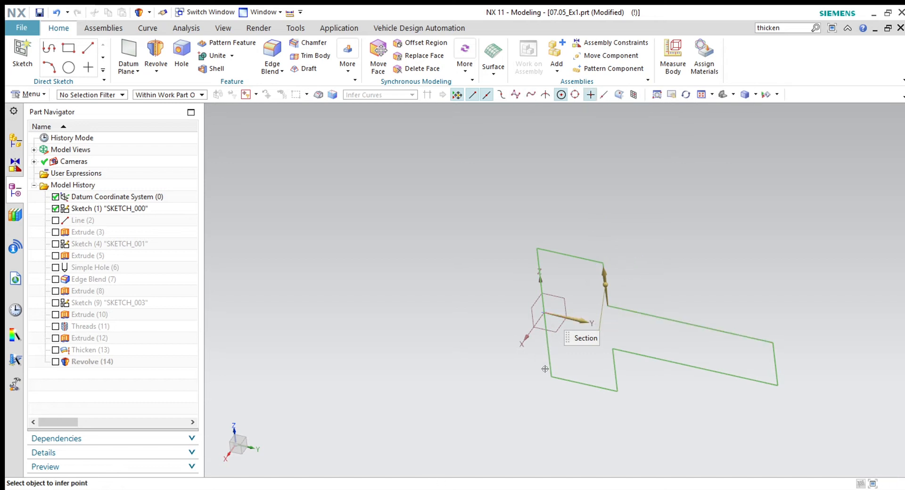
pyautogui.moveTo(515, 402); pyautogui.dragTo(517, 355, button='middle')
pyautogui.scroll(2, 517, 354)
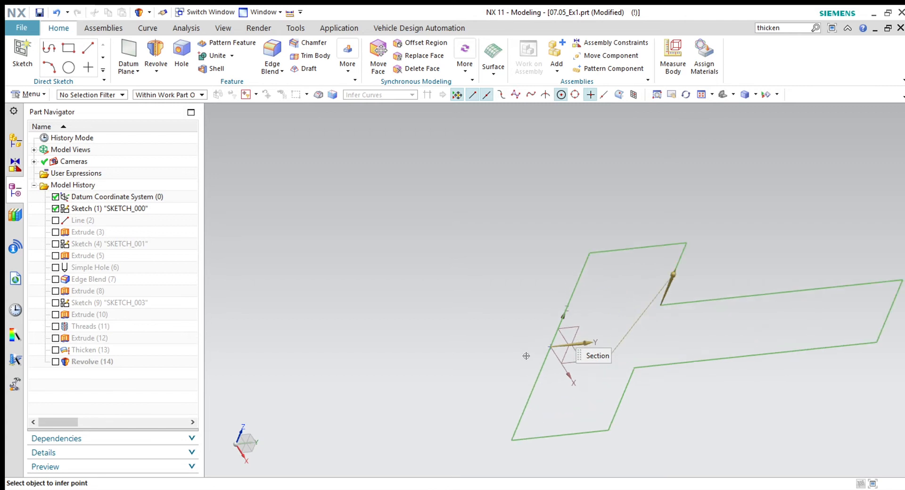
pyautogui.click(549, 349)
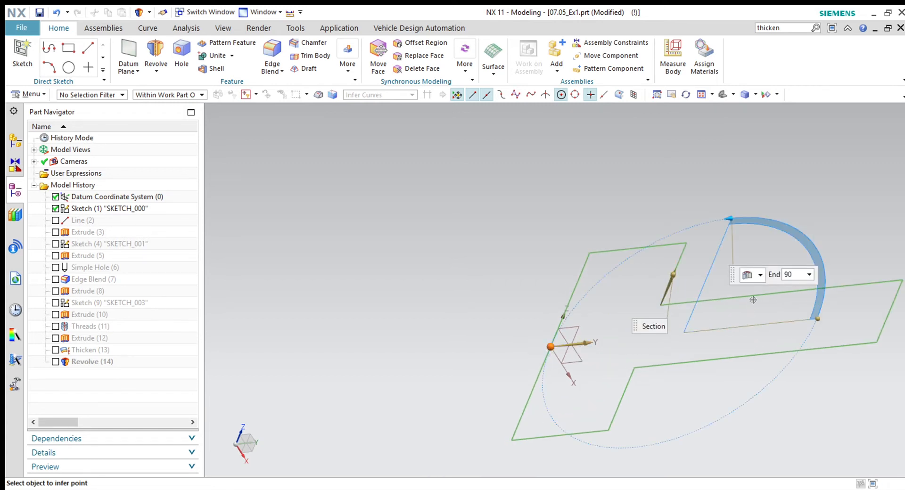
# Try an end angle of 79 for the T-shaped profile's revolve, and cancel the Revolve command.
pyautogui.moveTo(726, 222); pyautogui.dragTo(738, 240)
pyautogui.moveTo(690, 215)
pyautogui.mouseDown(button='middle')
pyautogui.moveTo(701, 221)
pyautogui.moveTo(705, 410)
pyautogui.moveTo(674, 425)
pyautogui.mouseUp(button='middle')
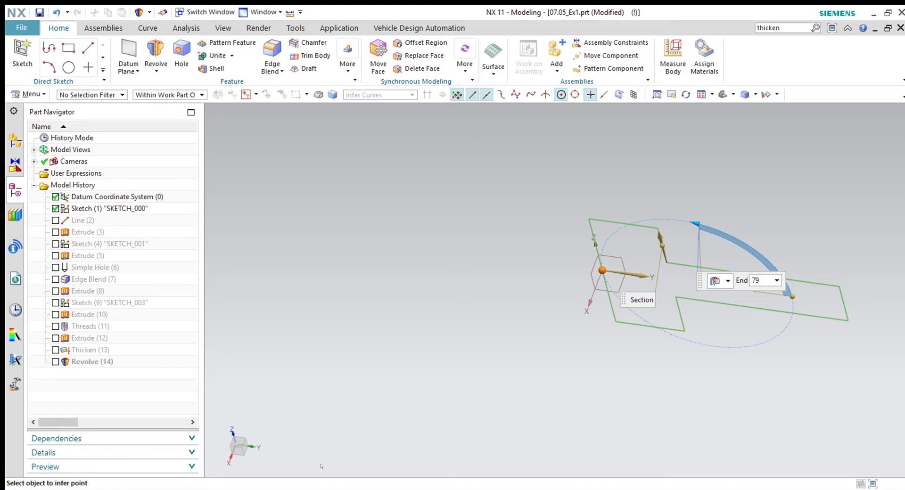
pyautogui.click(321, 466)
pyautogui.scroll(-1, 350, 416)
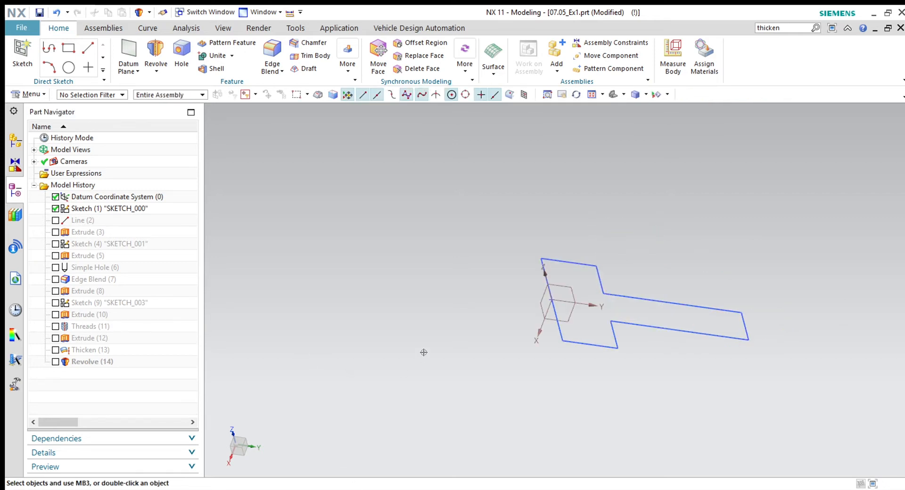
pyautogui.moveTo(338, 411)
pyautogui.mouseDown(button='middle')
pyautogui.moveTo(350, 376)
pyautogui.moveTo(356, 409)
pyautogui.moveTo(339, 426)
pyautogui.moveTo(353, 390)
pyautogui.mouseUp(button='middle')
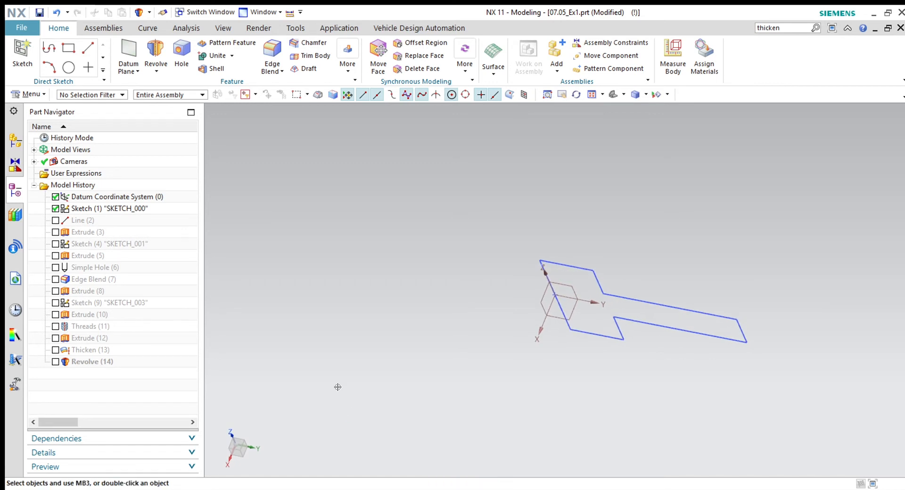
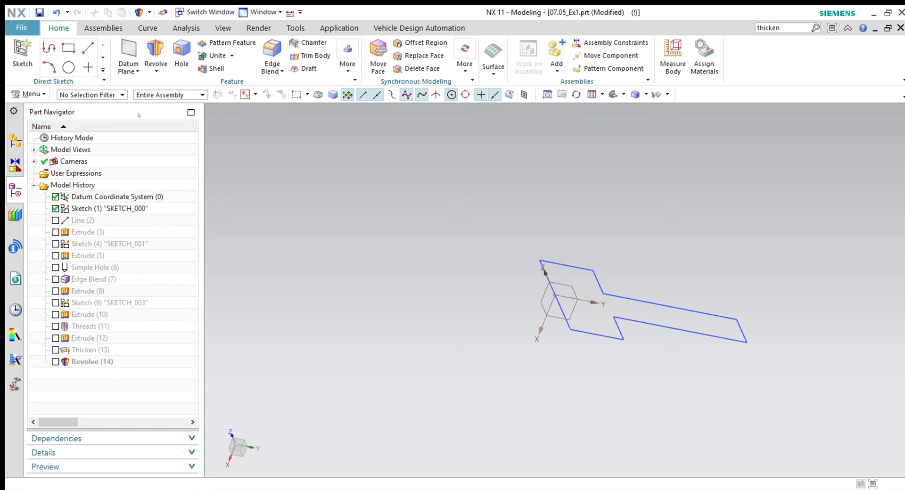
# Suppress the T-shaped profile sketch and create a block with its corner at the origin.
pyautogui.click(55, 208)
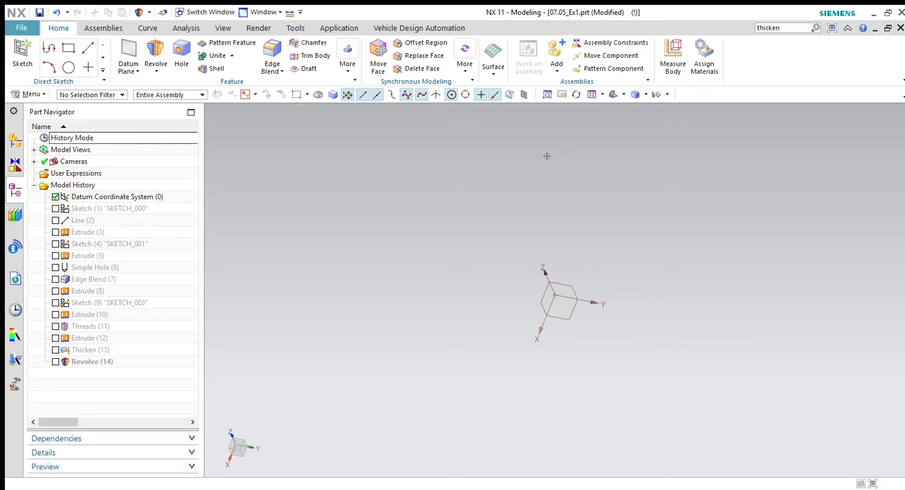
pyautogui.moveTo(427, 385); pyautogui.dragTo(426, 359, button='middle')
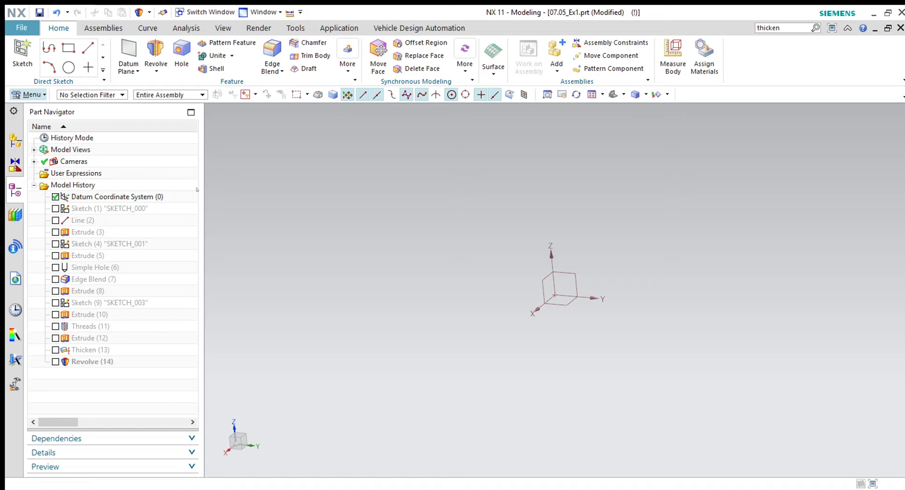
pyautogui.click(230, 211)
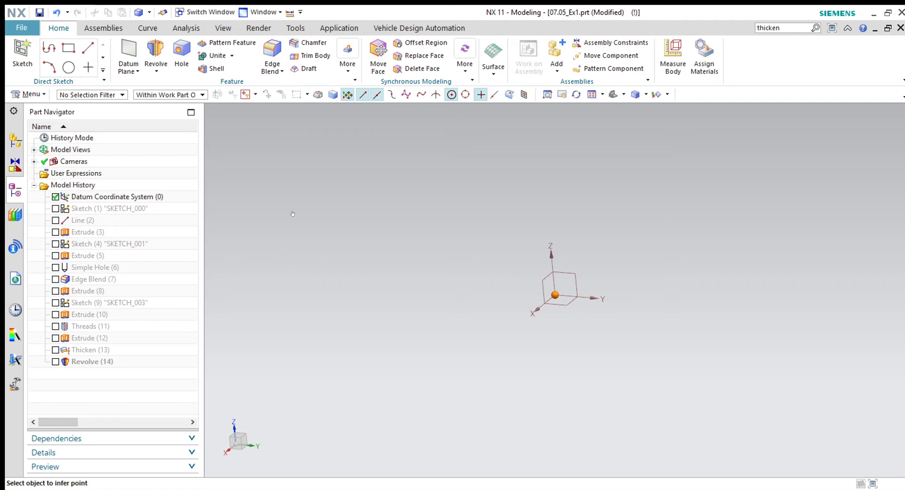
pyautogui.middleClick(238, 360)
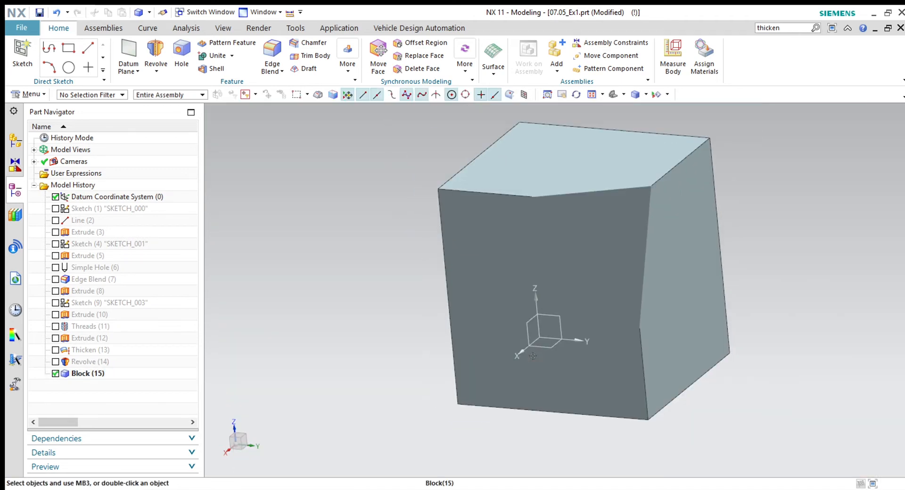
pyautogui.moveTo(542, 383); pyautogui.dragTo(565, 386, button='middle')
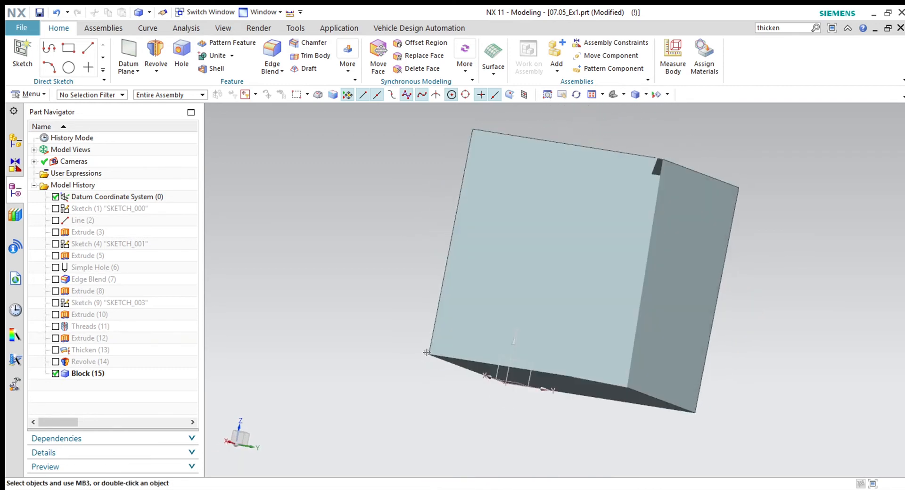
pyautogui.moveTo(818, 368); pyautogui.dragTo(782, 408, button='middle')
pyautogui.press('Home')
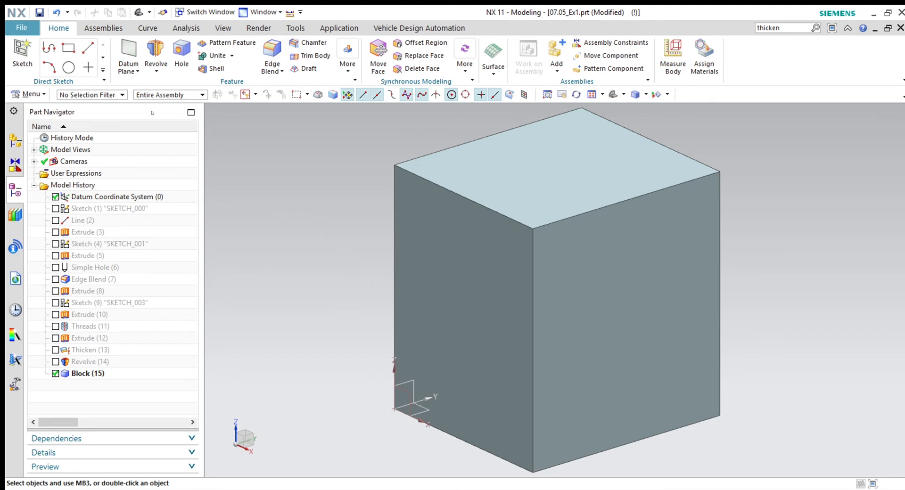
pyautogui.click(485, 266)
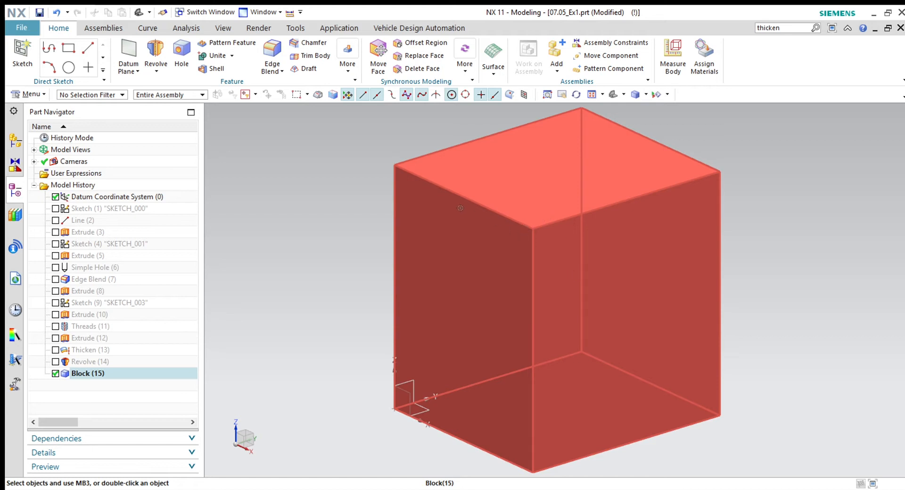
pyautogui.press('Escape')
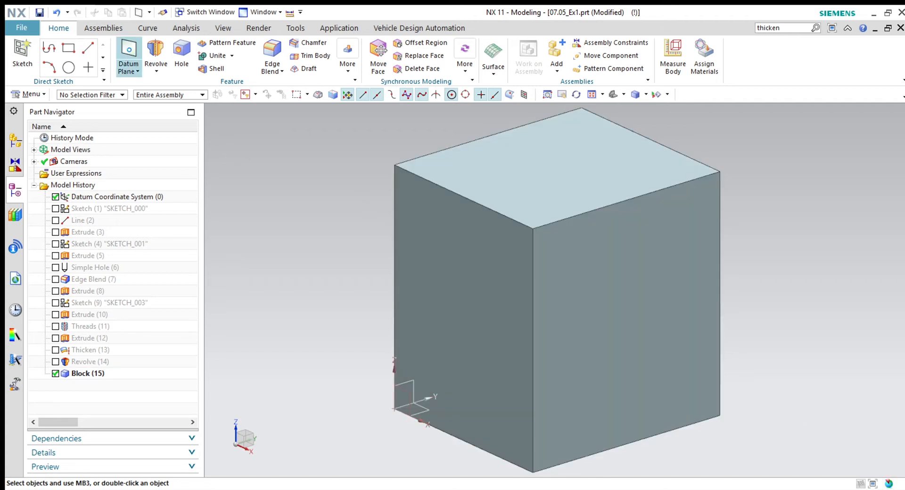
# Try a datum plane at 20 degrees to the block's XZ side face, about that face's lower edge.
pyautogui.click(120, 56)
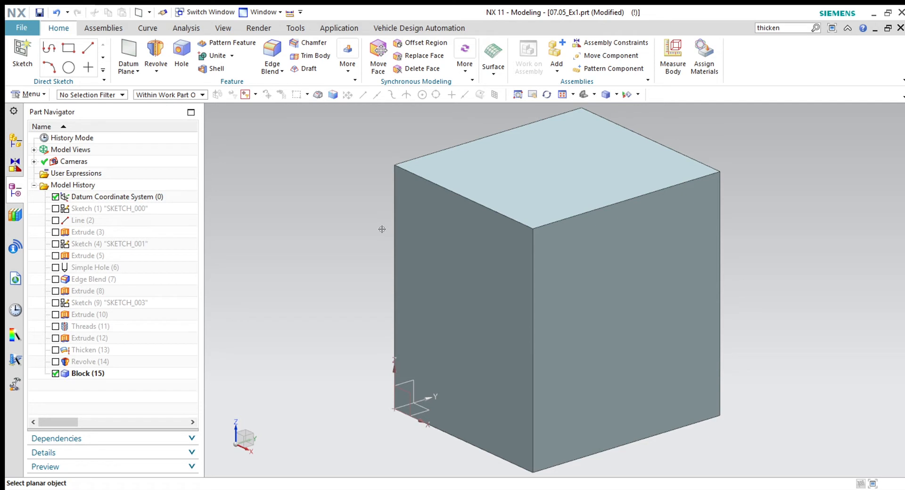
pyautogui.click(456, 244)
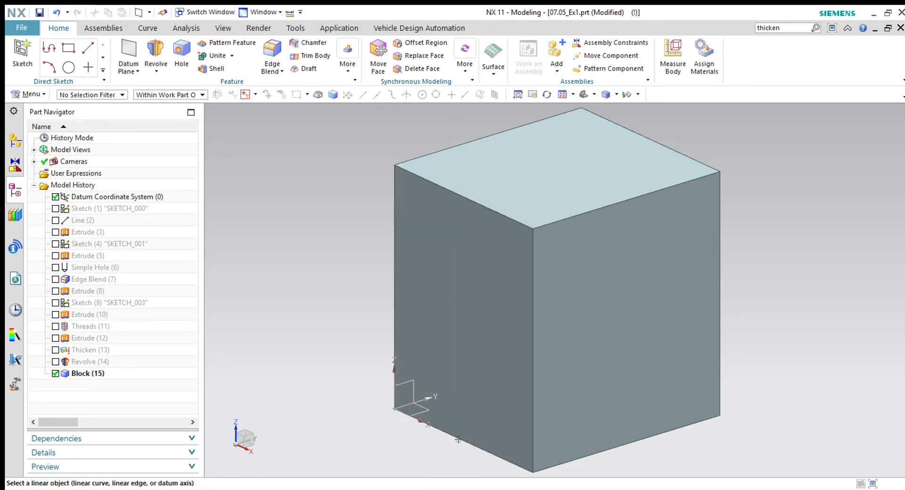
pyautogui.click(482, 456)
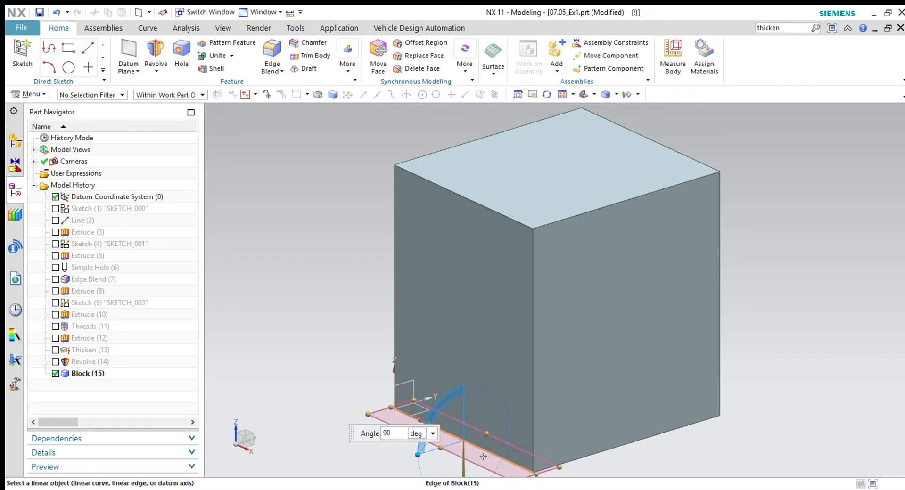
pyautogui.scroll(-3, 479, 437)
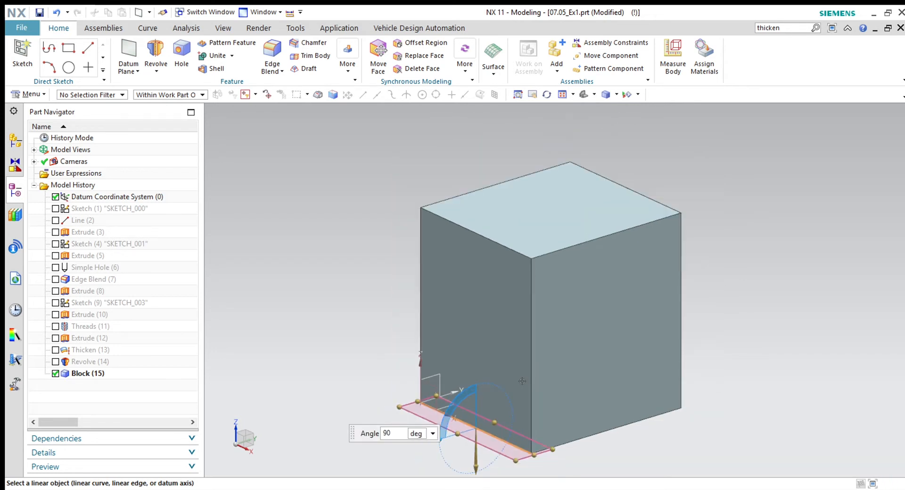
pyautogui.moveTo(460, 427); pyautogui.dragTo(468, 384)
pyautogui.moveTo(464, 386)
pyautogui.mouseDown()
pyautogui.moveTo(459, 392)
pyautogui.moveTo(469, 376)
pyautogui.mouseUp()
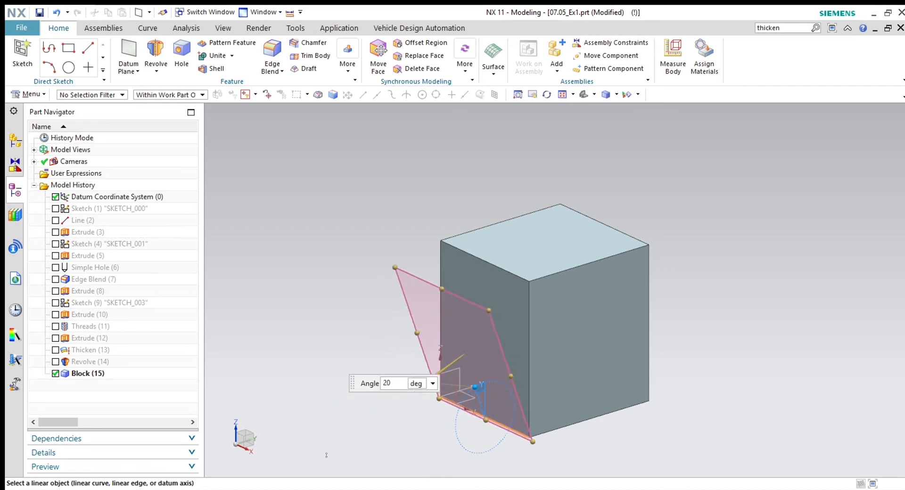
# Try a different datum plane type that is defined from a point, and cancel the datum plane.
pyautogui.click(310, 147)
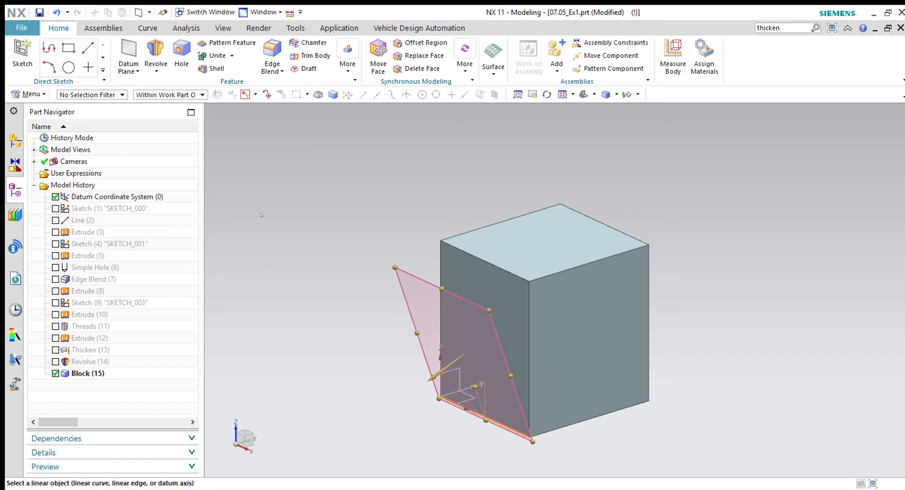
pyautogui.click(246, 207)
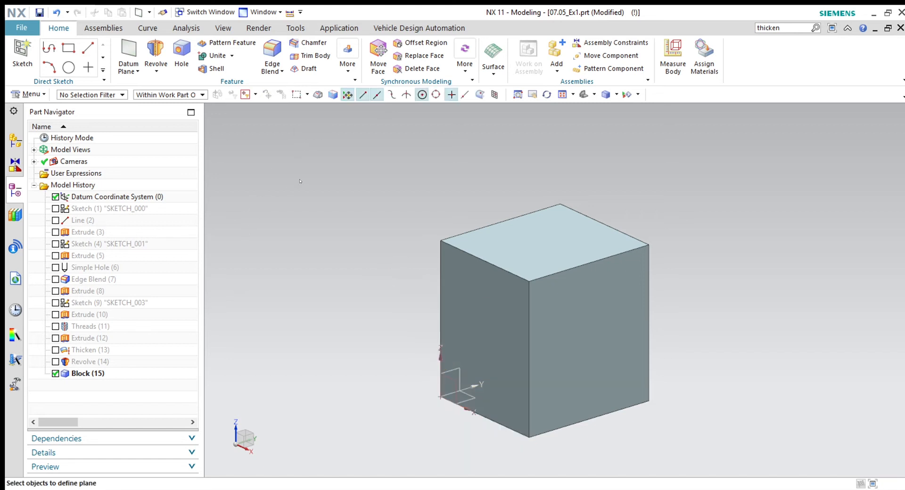
pyautogui.click(302, 231)
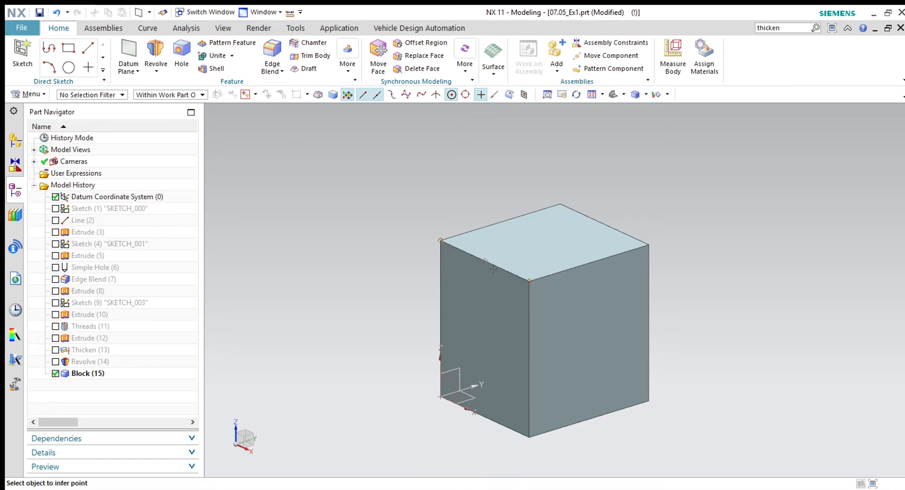
pyautogui.scroll(2, 491, 267)
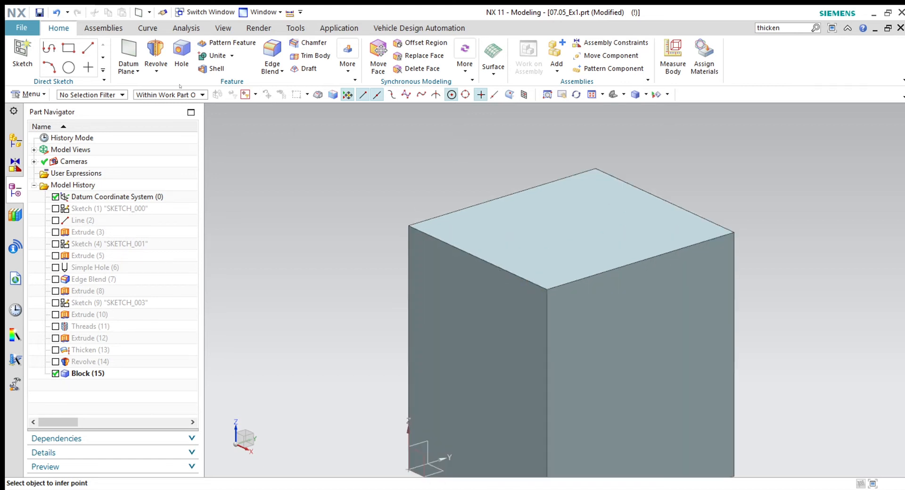
pyautogui.scroll(1, 190, 96)
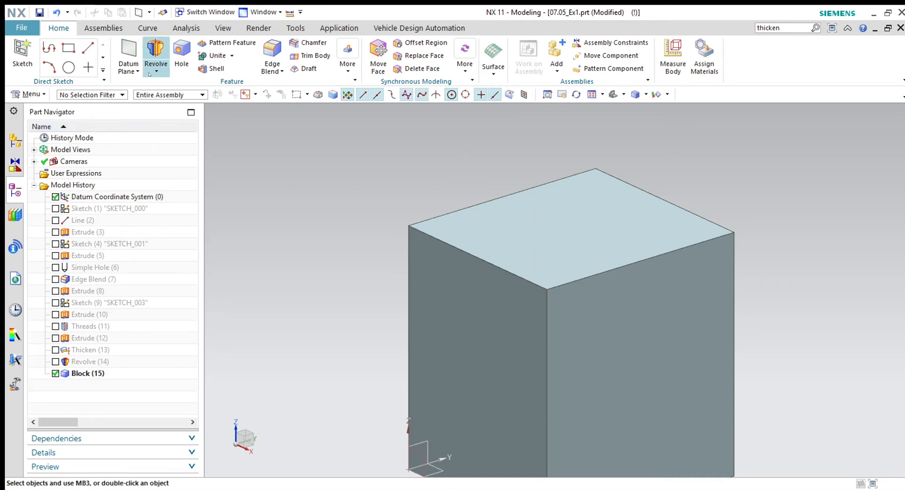
# Try a control point at the midpoint of the block's top edge parallel to X, and create a point just past that midpoint.
pyautogui.click(146, 27)
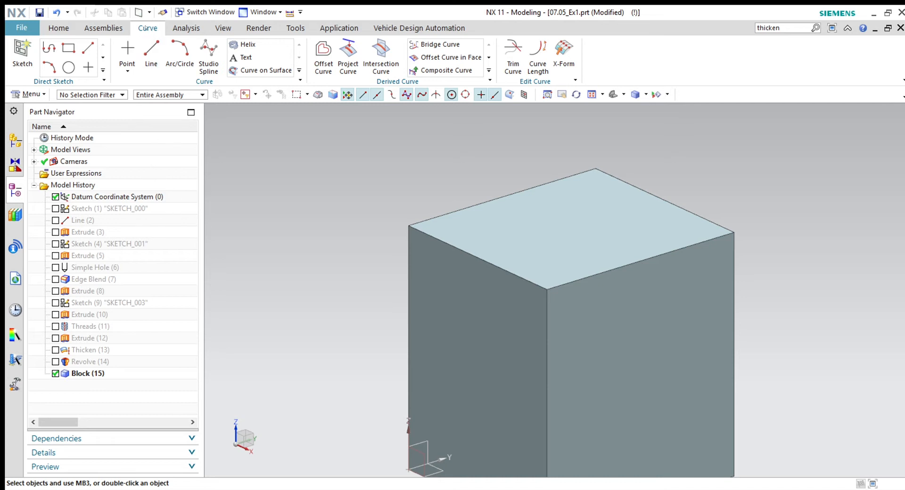
pyautogui.click(58, 28)
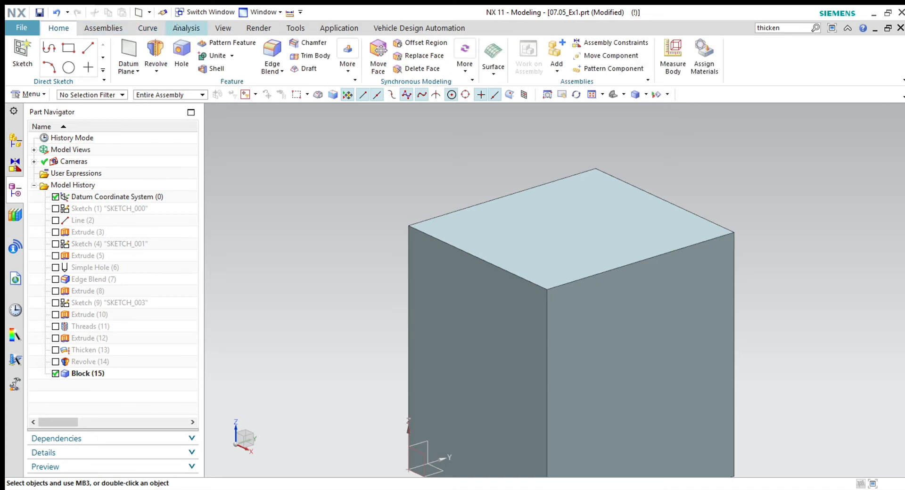
pyautogui.click(149, 29)
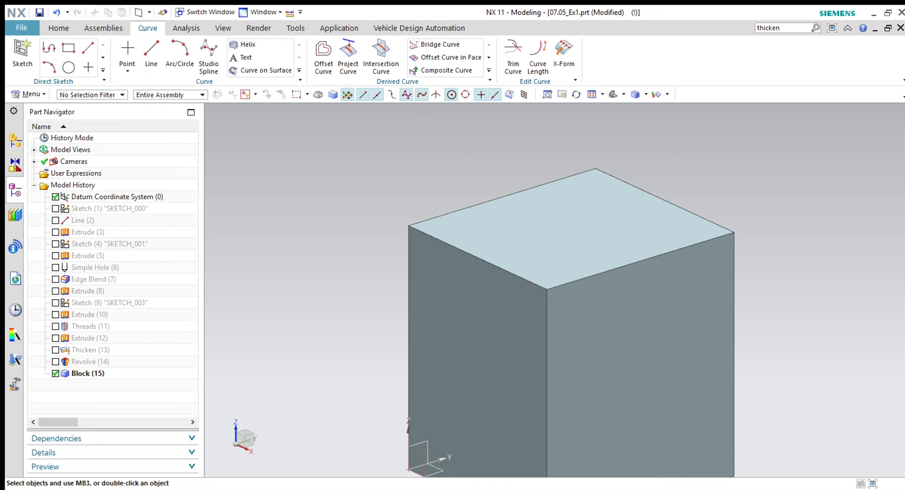
pyautogui.click(127, 52)
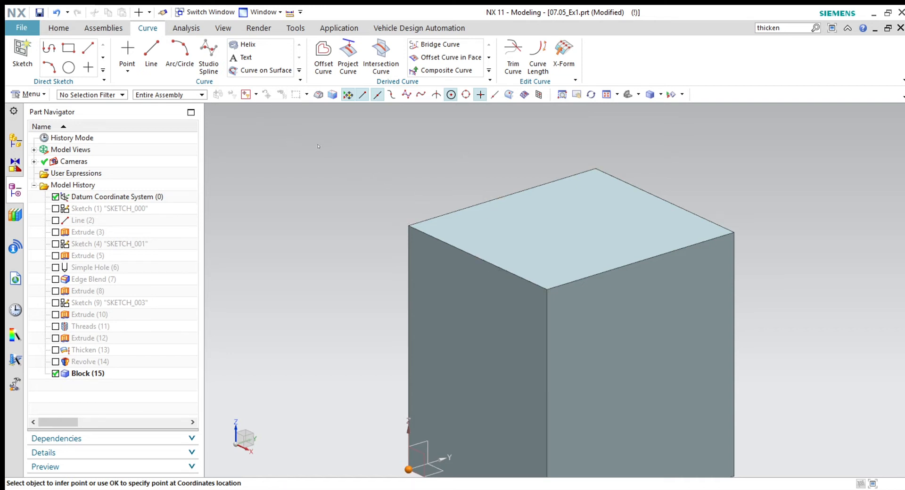
pyautogui.click(230, 208)
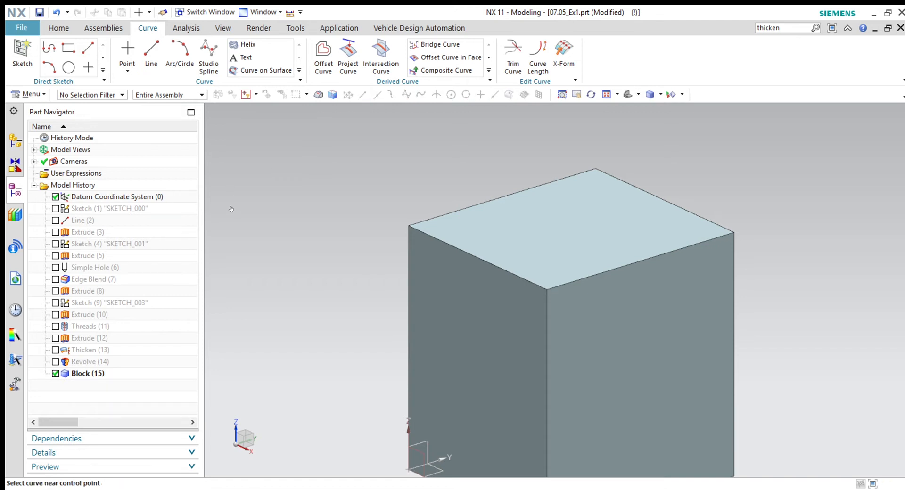
pyautogui.click(507, 271)
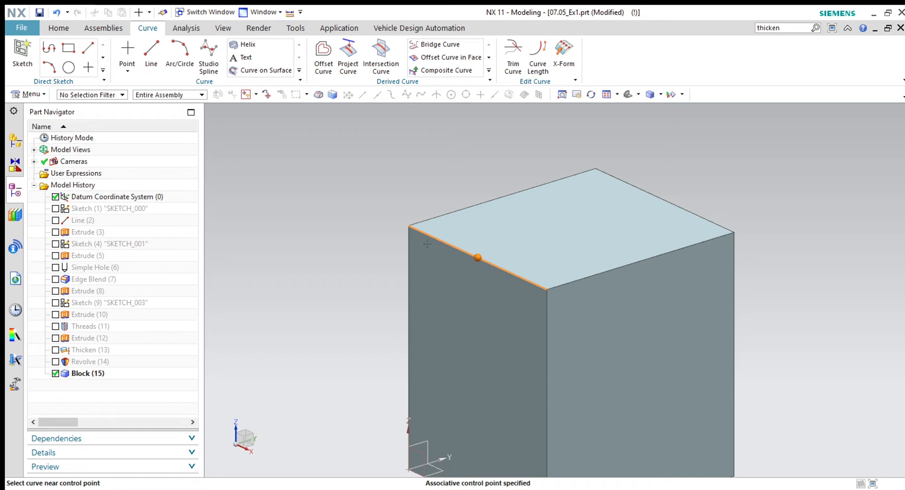
pyautogui.keyDown('shift'); pyautogui.click(489, 267); pyautogui.keyUp('shift')
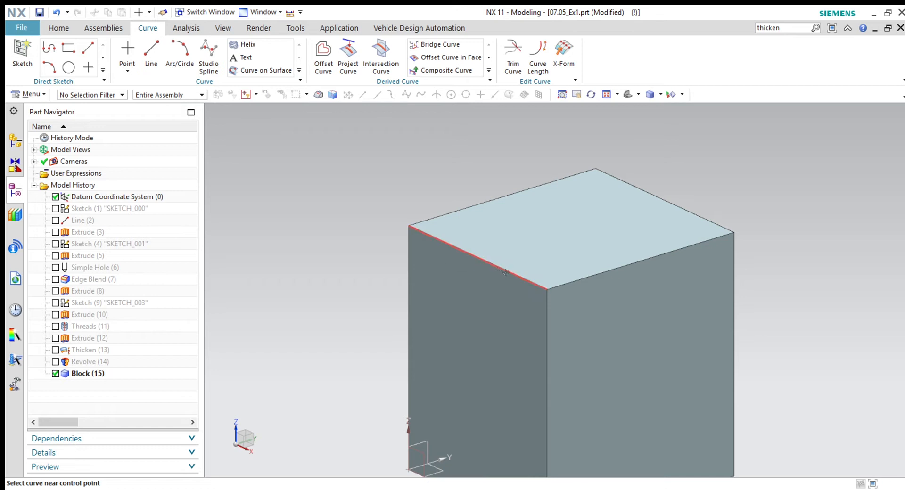
pyautogui.click(489, 267)
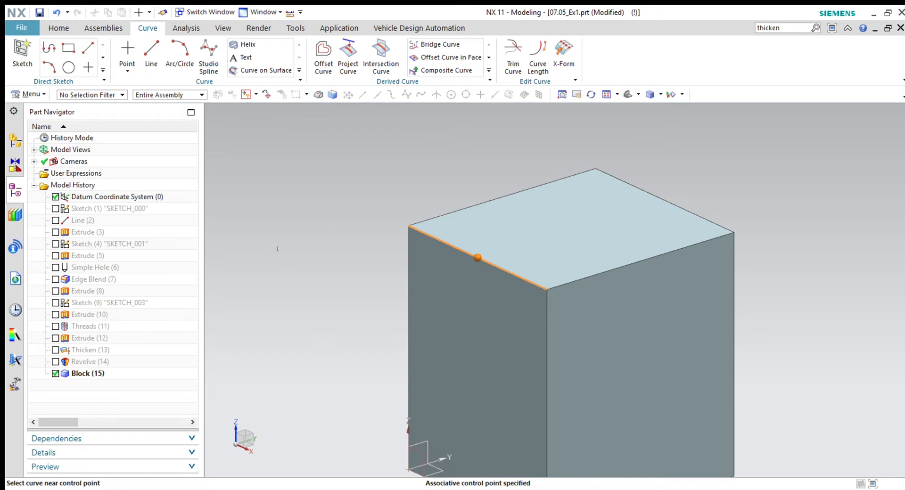
pyautogui.click(229, 239)
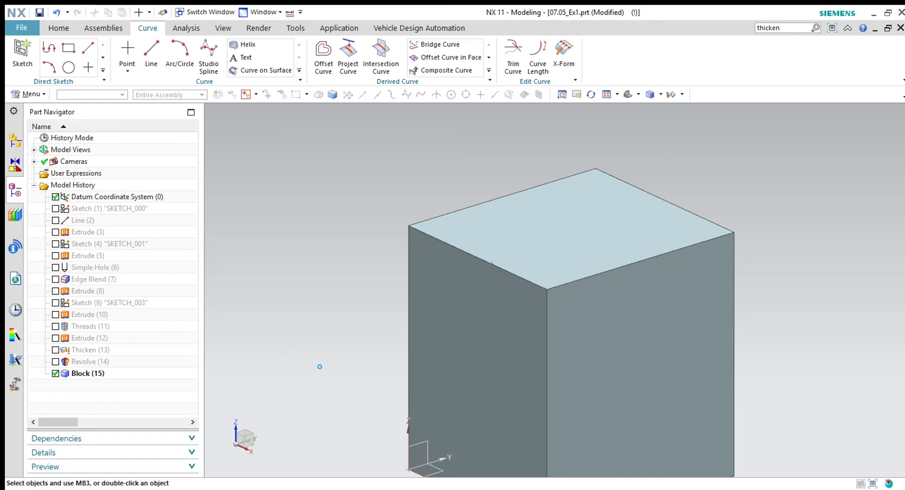
pyautogui.middleClick(561, 300)
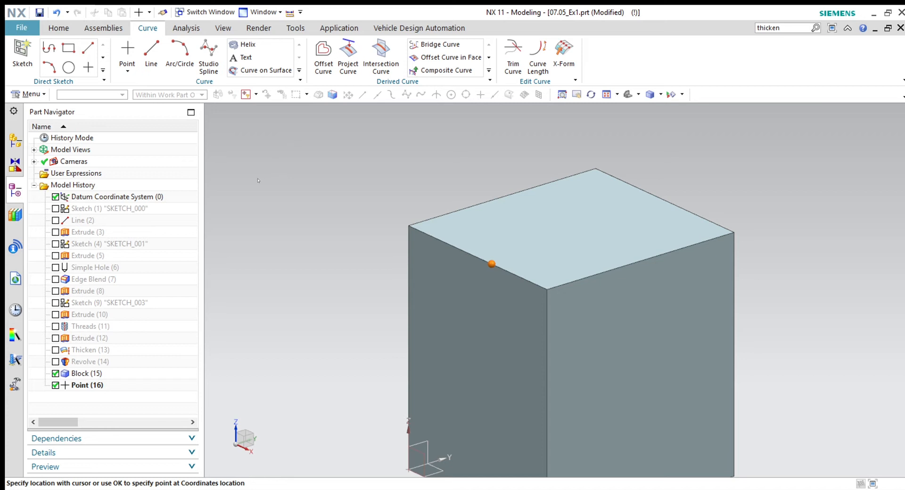
# Create a point on the block's top edge parallel to Y, at an arc length of 30 from the near corner.
pyautogui.middleClick(256, 261)
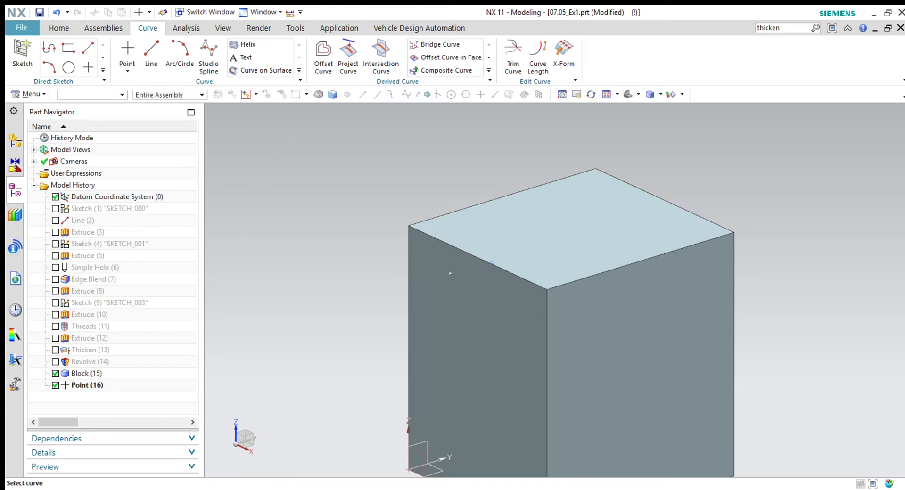
pyautogui.click(585, 283)
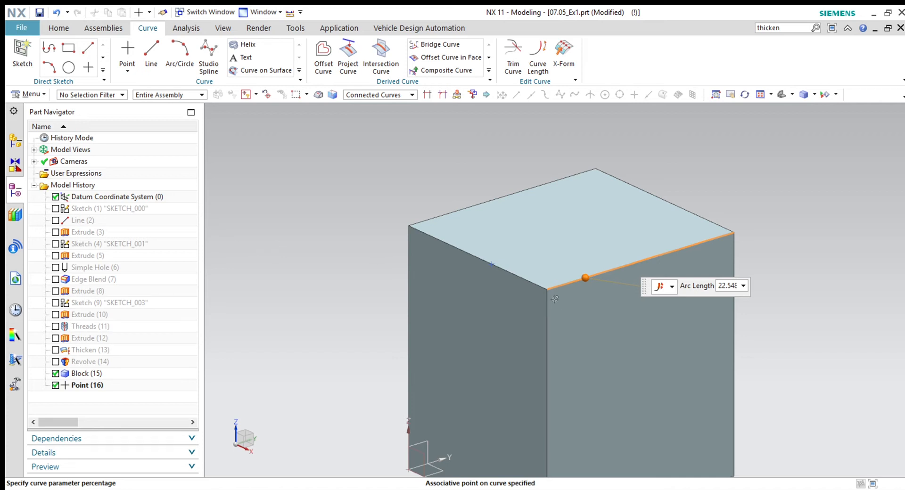
pyautogui.moveTo(584, 279)
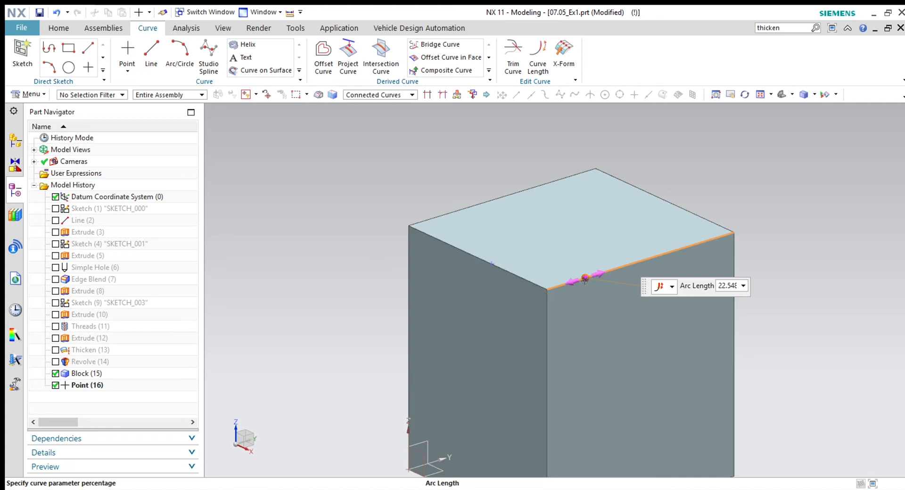
pyautogui.scroll(3, 552, 293)
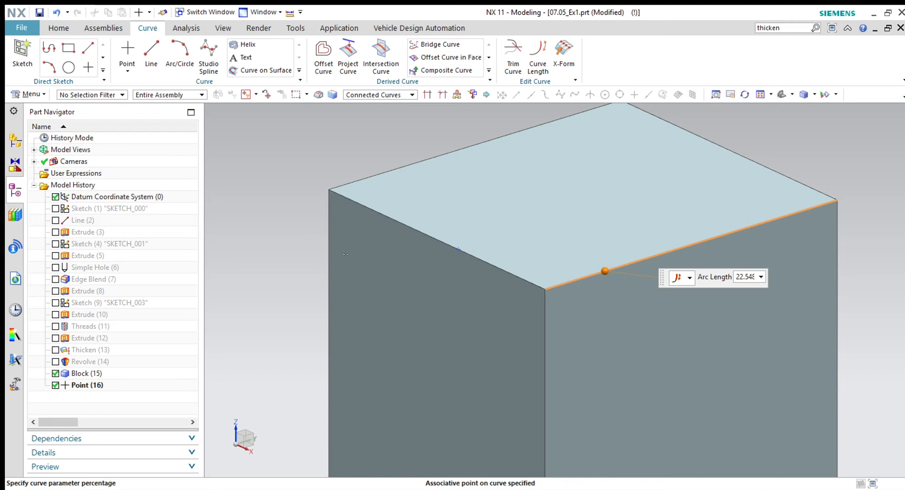
pyautogui.write('30')
pyautogui.press('Return')
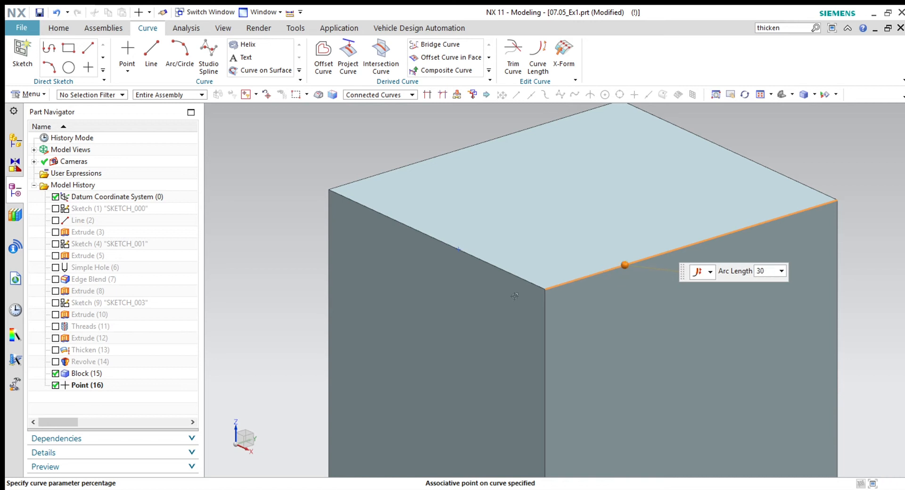
pyautogui.middleClick(284, 423)
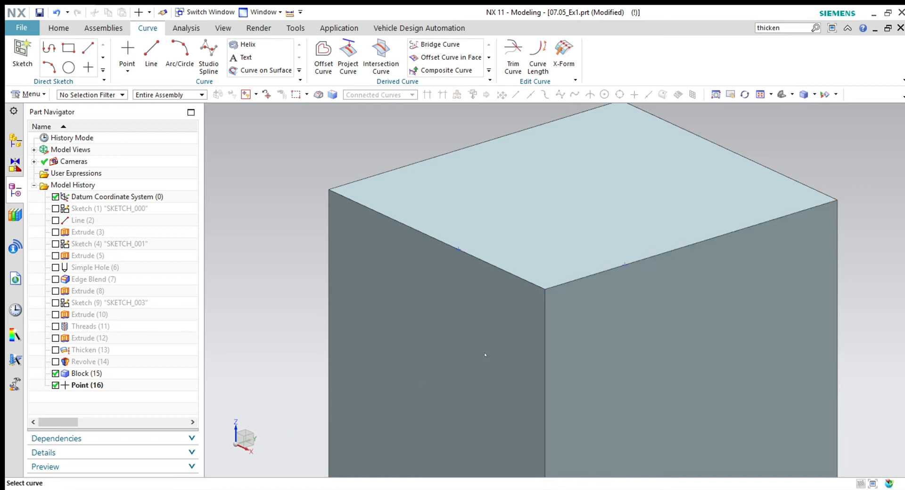
# Create a point on the block's near vertical edge, at an arc length of 15 below the top corner.
pyautogui.scroll(-3, 485, 349)
pyautogui.click(517, 337)
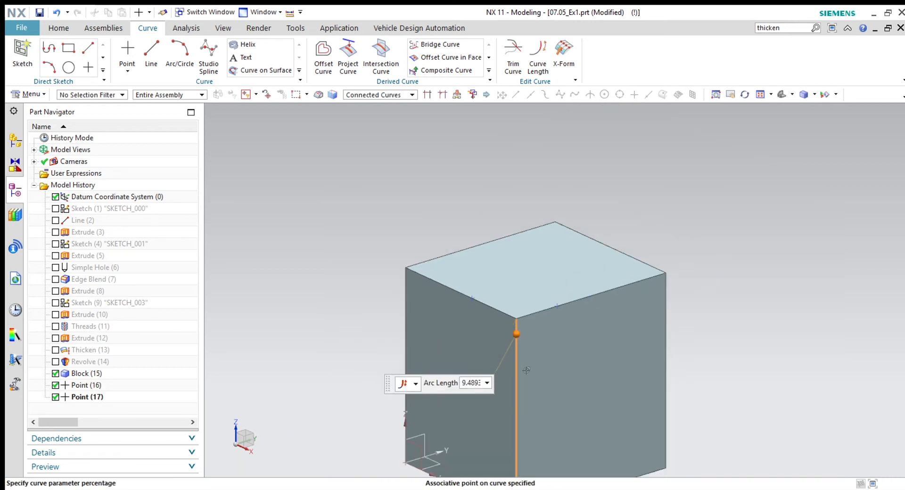
pyautogui.write('15')
pyautogui.press('Return')
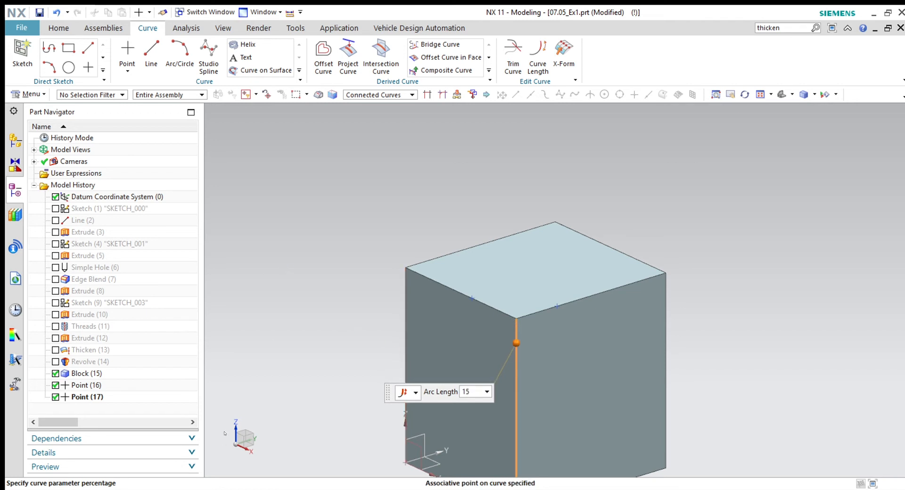
pyautogui.click(231, 429)
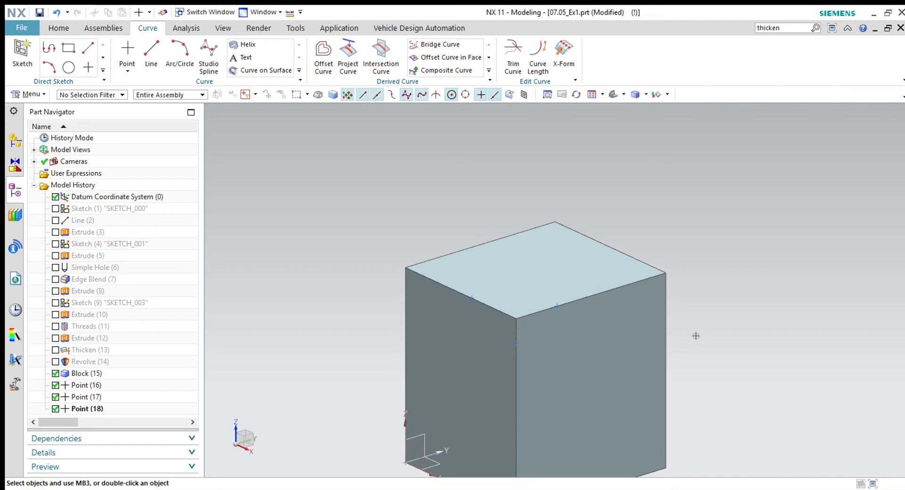
# Define a datum plane through the three points on the block's edges around the near top corner.
pyautogui.scroll(-1, 738, 264)
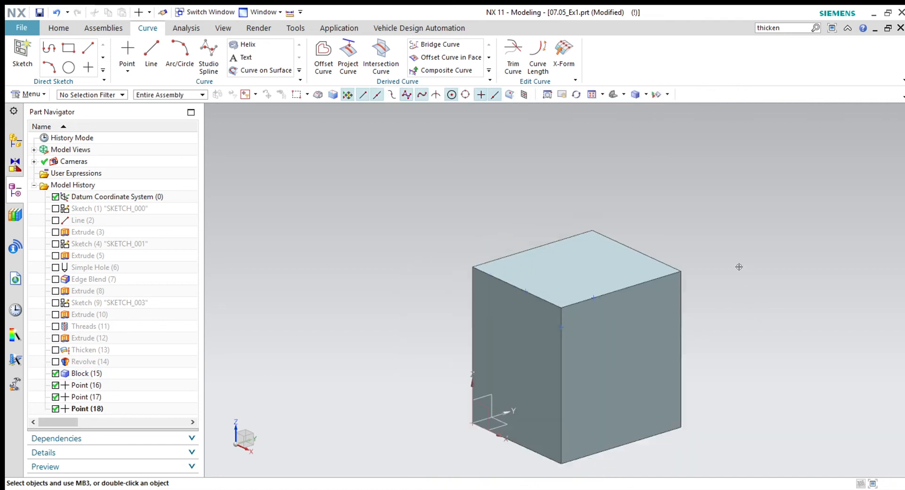
pyautogui.scroll(-1, 738, 264)
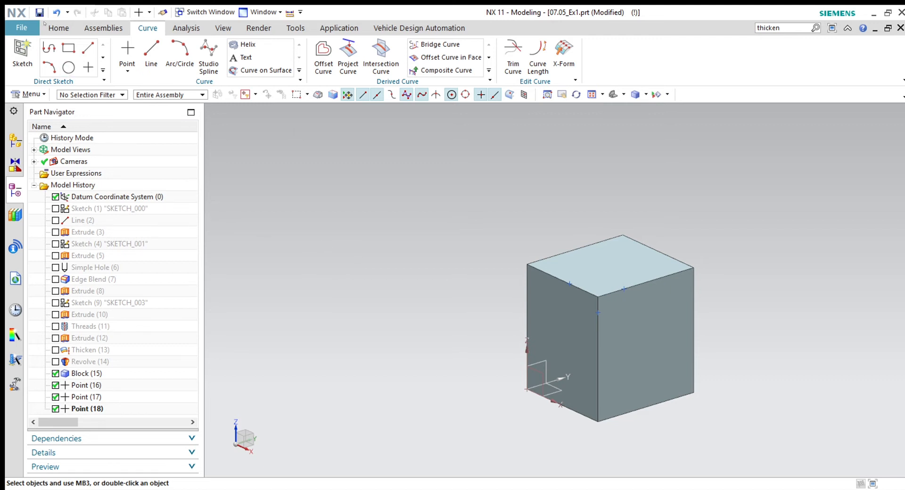
pyautogui.click(56, 28)
pyautogui.click(124, 48)
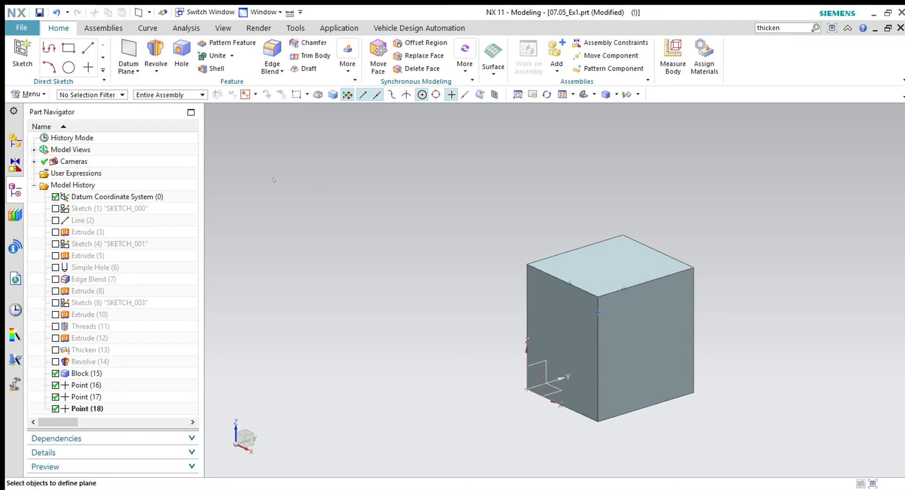
pyautogui.click(302, 227)
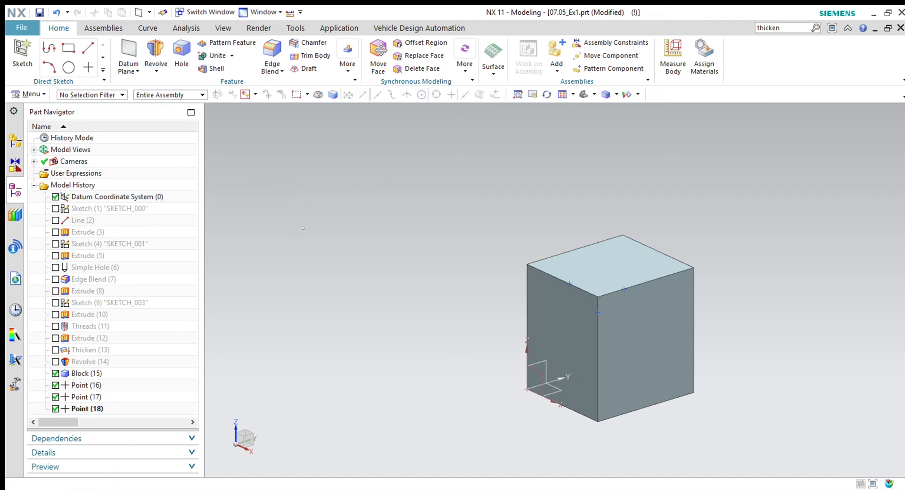
pyautogui.click(569, 285)
pyautogui.click(625, 289)
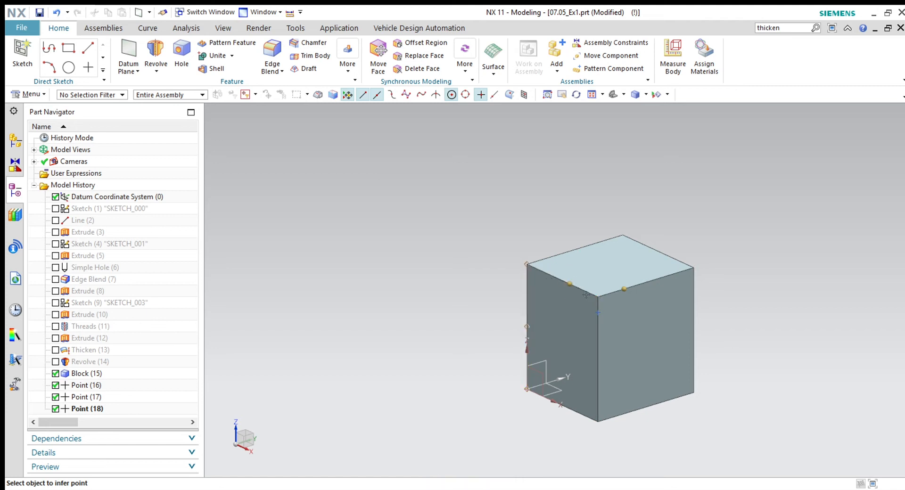
pyautogui.click(600, 314)
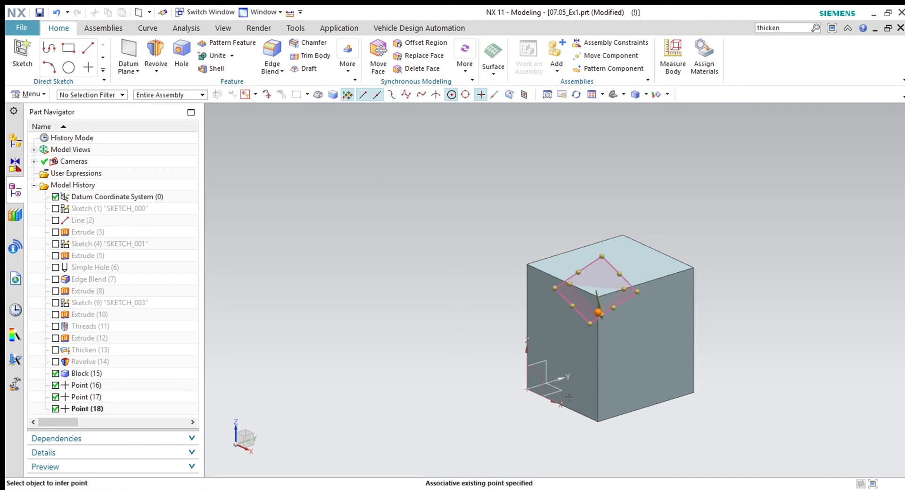
# Enlarge the three-point datum plane to about 134 by 134 so it extends beyond the block's corner, and create it.
pyautogui.scroll(-2, 559, 396)
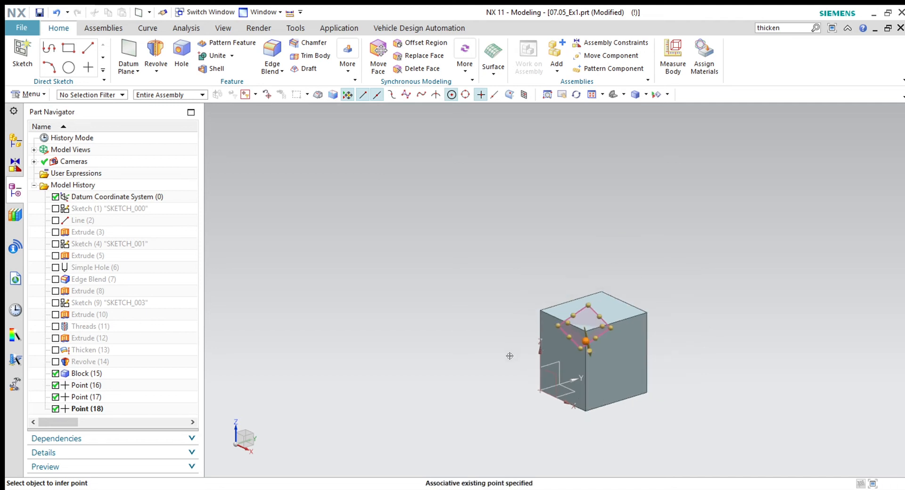
pyautogui.moveTo(580, 349); pyautogui.dragTo(574, 381)
pyautogui.moveTo(586, 306); pyautogui.dragTo(598, 280)
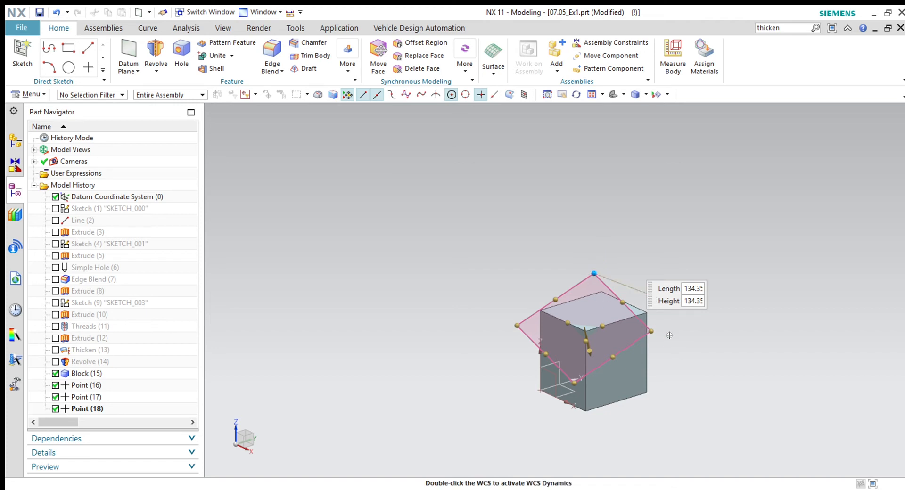
pyautogui.scroll(-1, 668, 335)
pyautogui.scroll(1, 623, 333)
pyautogui.scroll(2, 593, 326)
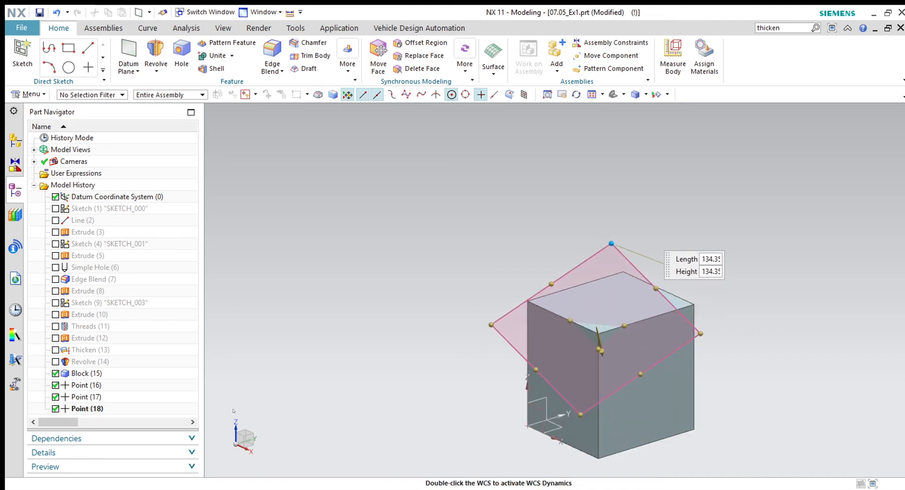
pyautogui.middleClick(231, 408)
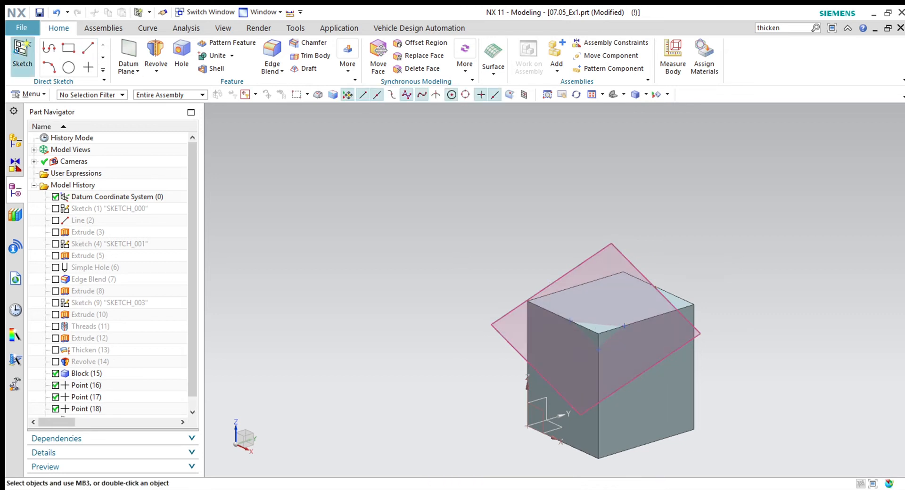
# Create an empty sketch on the datum plane through the three points, and finish it.
pyautogui.click(21, 55)
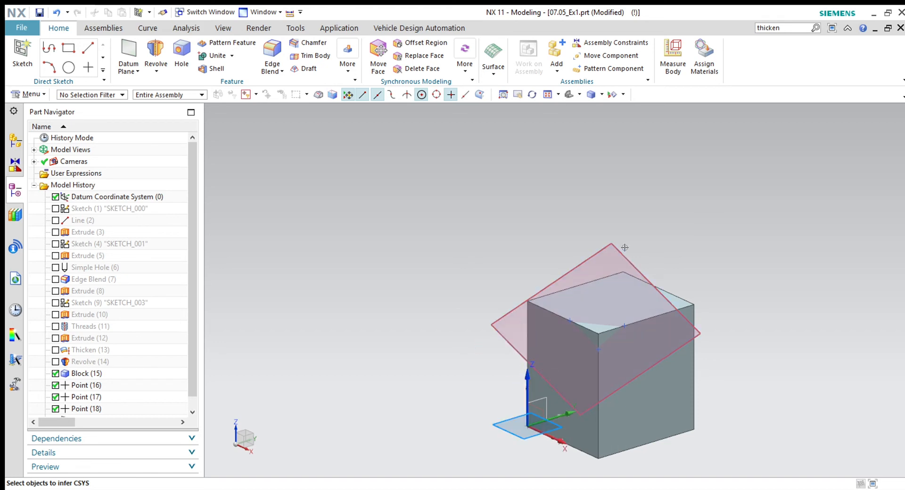
pyautogui.click(594, 264)
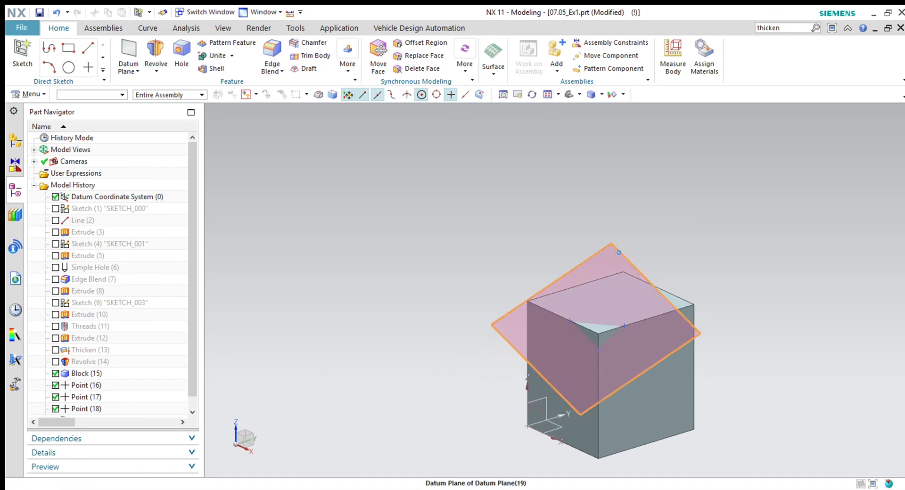
pyautogui.middleClick(276, 263)
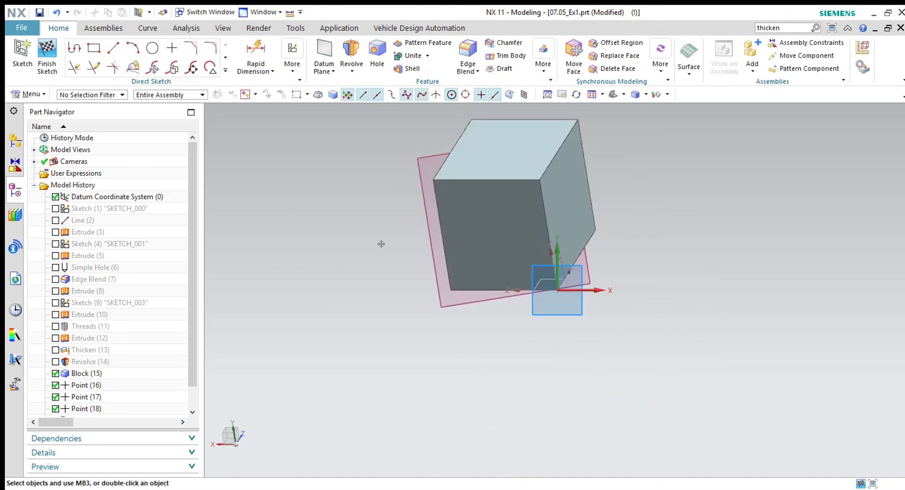
pyautogui.click(36, 70)
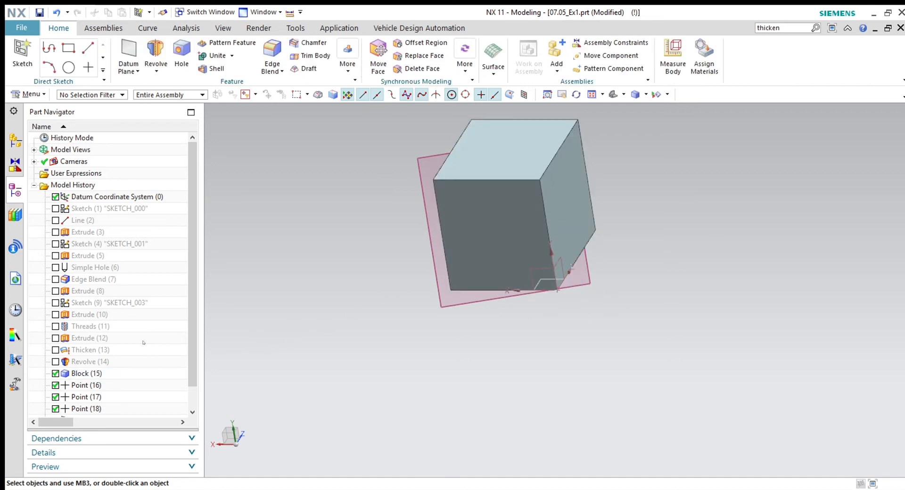
# Edit the three-point datum plane and reverse its normal direction.
pyautogui.scroll(-1, 136, 345)
pyautogui.click(97, 396)
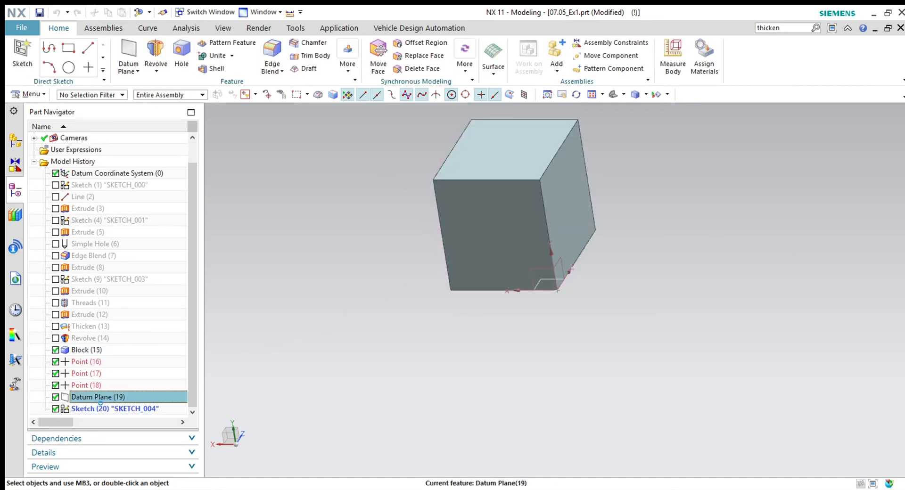
pyautogui.moveTo(471, 386); pyautogui.dragTo(578, 350, button='middle')
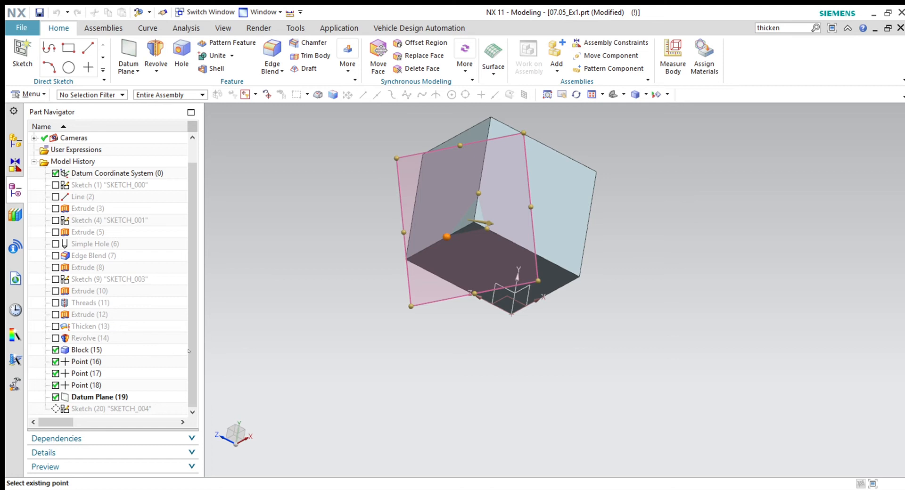
pyautogui.click(328, 306)
pyautogui.click(271, 406)
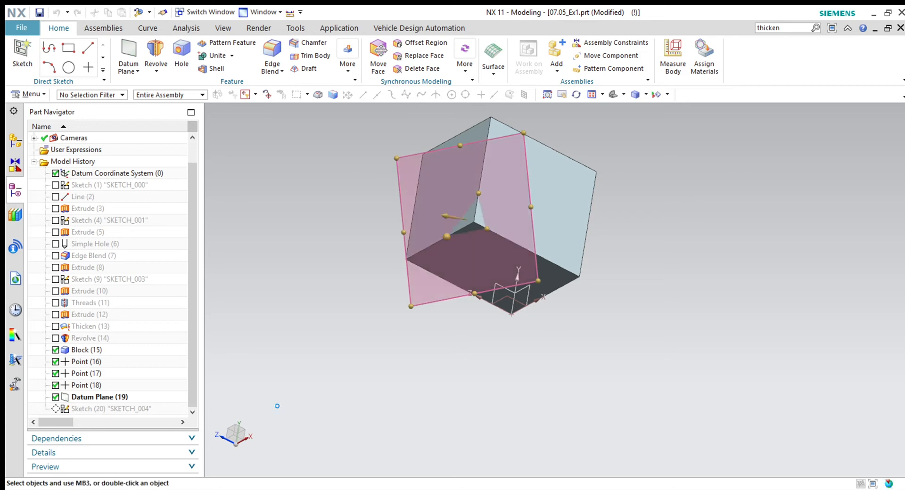
# Reopen the sketch on the datum plane, draw a rectangle enclosing the three points, and finish the sketch.
pyautogui.doubleClick(112, 409)
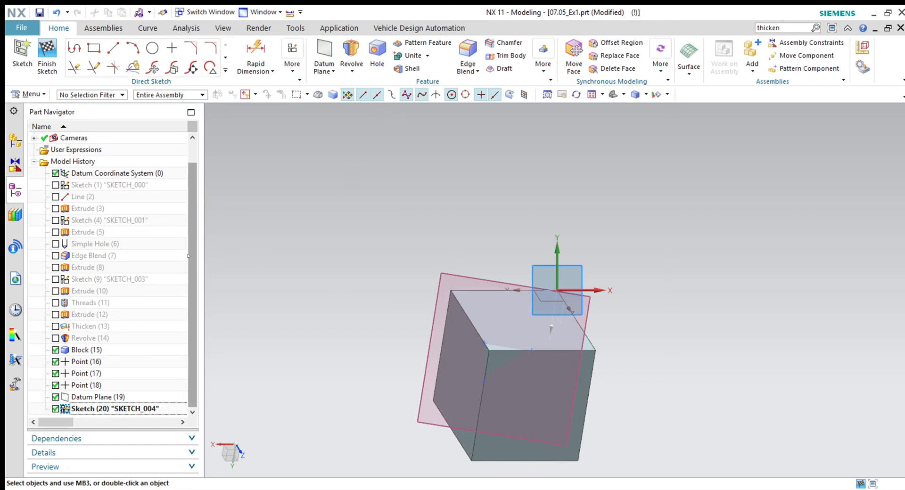
pyautogui.click(94, 47)
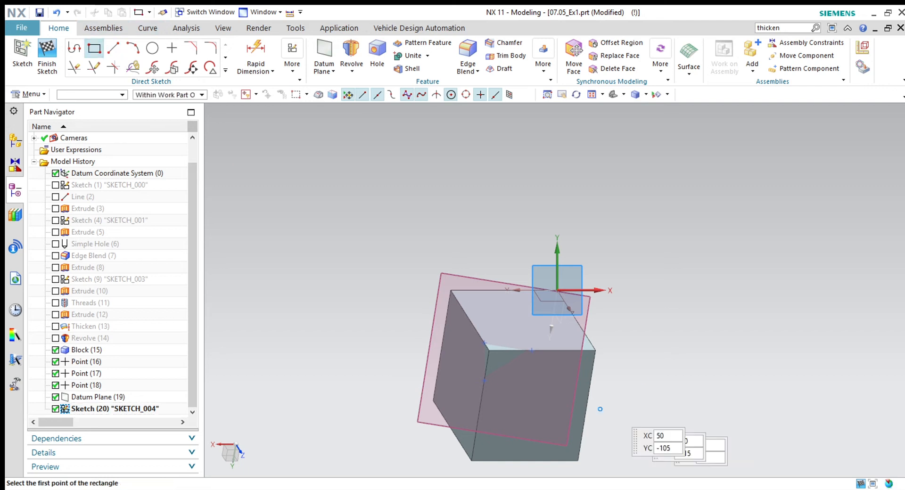
pyautogui.click(450, 403)
pyautogui.click(563, 318)
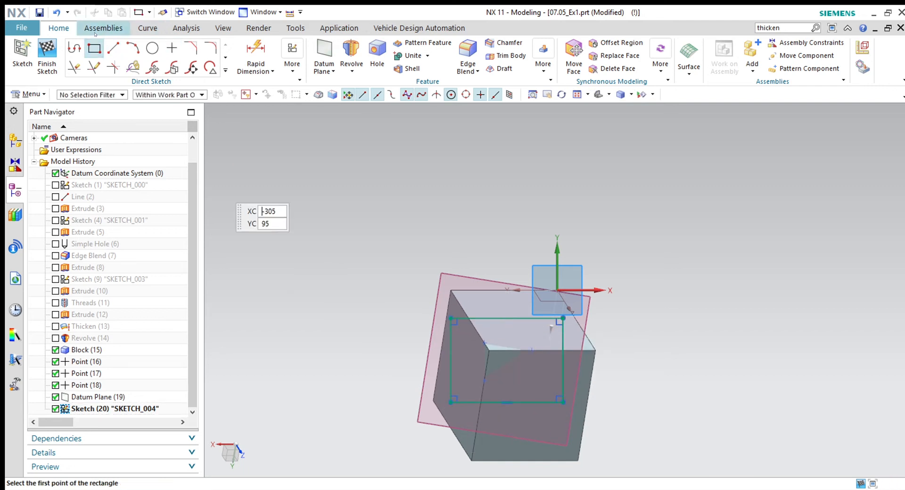
pyautogui.click(42, 50)
# Extrude the sketched rectangle away from the datum plane and subtract it from the block to cut off the corner.
pyautogui.moveTo(366, 287)
pyautogui.mouseDown(button='middle')
pyautogui.moveTo(360, 275)
pyautogui.moveTo(384, 241)
pyautogui.mouseUp(button='middle')
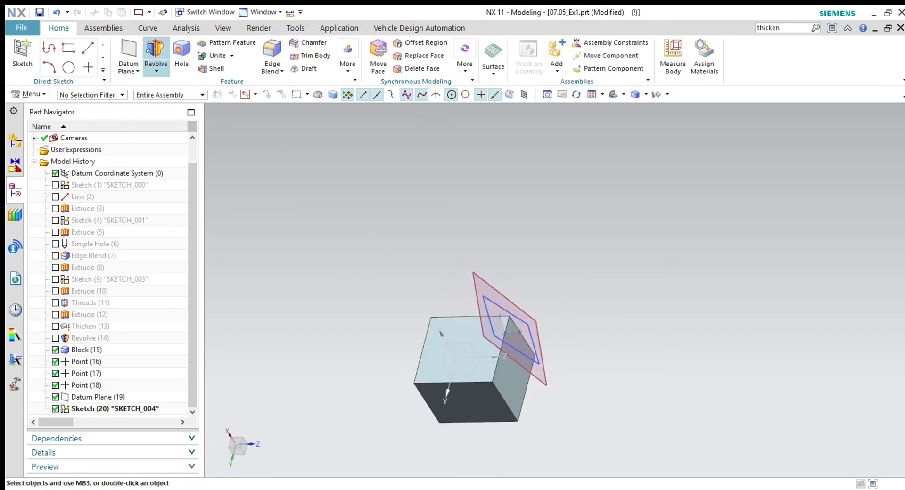
pyautogui.click(158, 71)
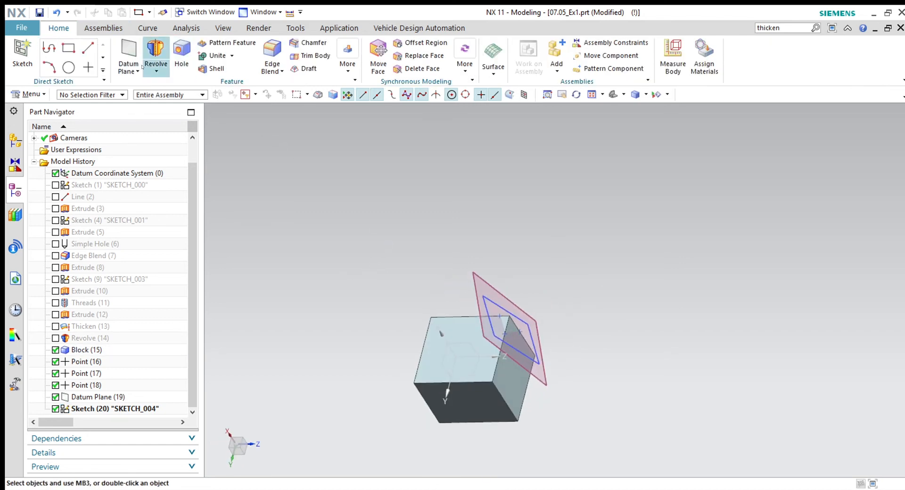
pyautogui.click(163, 86)
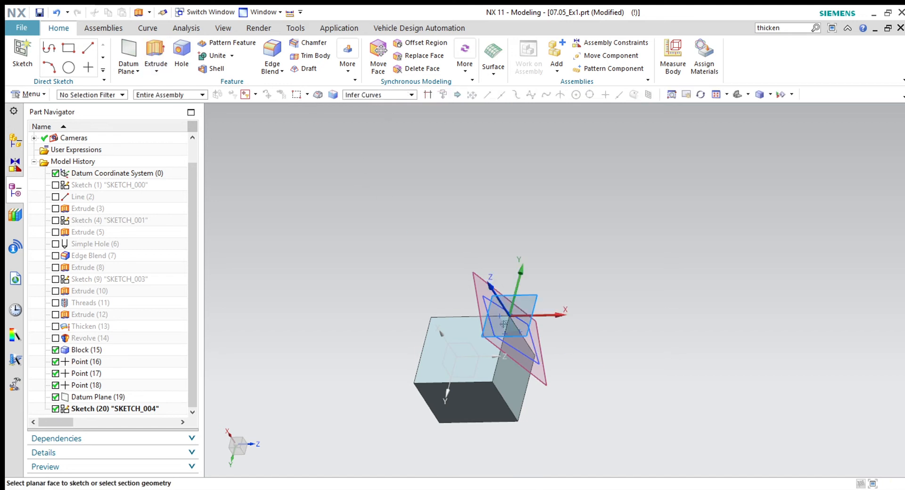
pyautogui.click(535, 366)
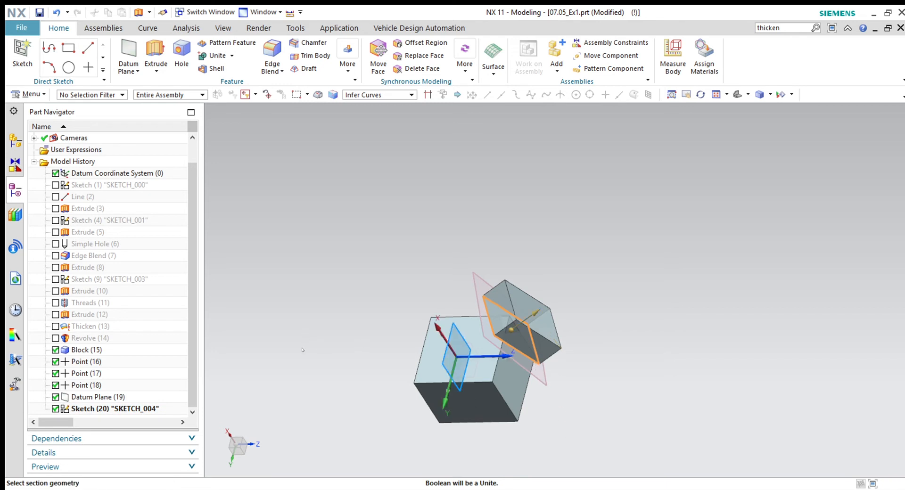
pyautogui.click(276, 375)
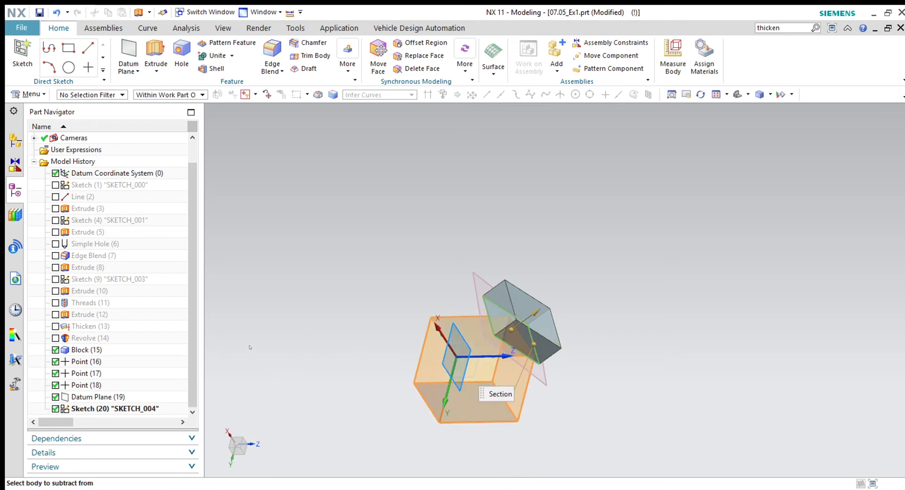
pyautogui.click(241, 464)
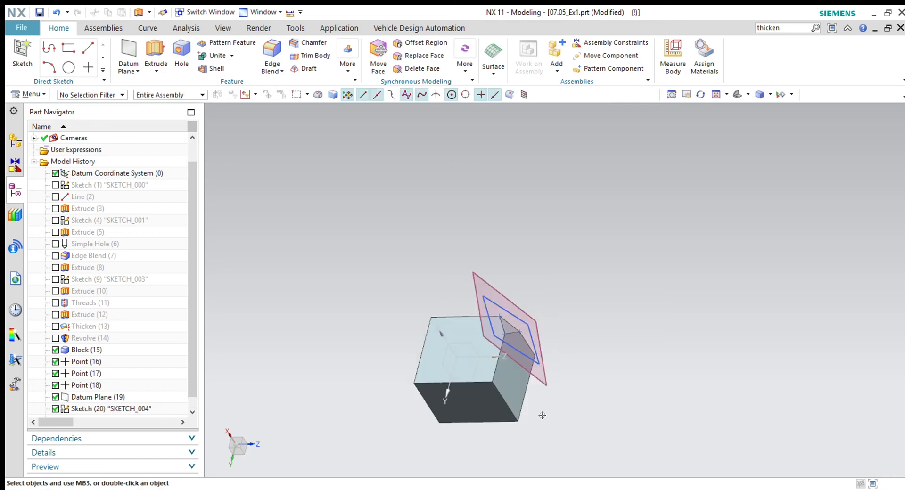
# Suppress the extrude that cuts off the block's corner and the rectangle sketch on the datum plane.
pyautogui.moveTo(542, 416); pyautogui.dragTo(598, 434, button='middle')
pyautogui.scroll(3, 478, 350)
pyautogui.scroll(2, 585, 355)
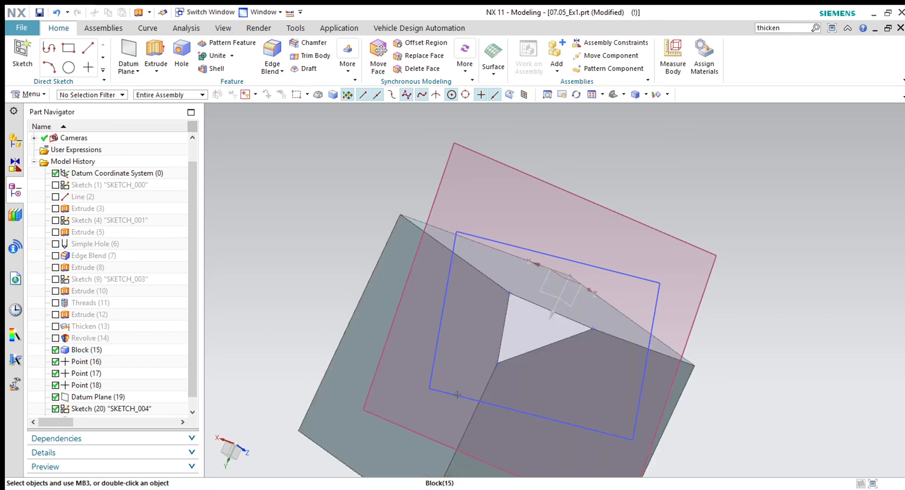
pyautogui.click(53, 409)
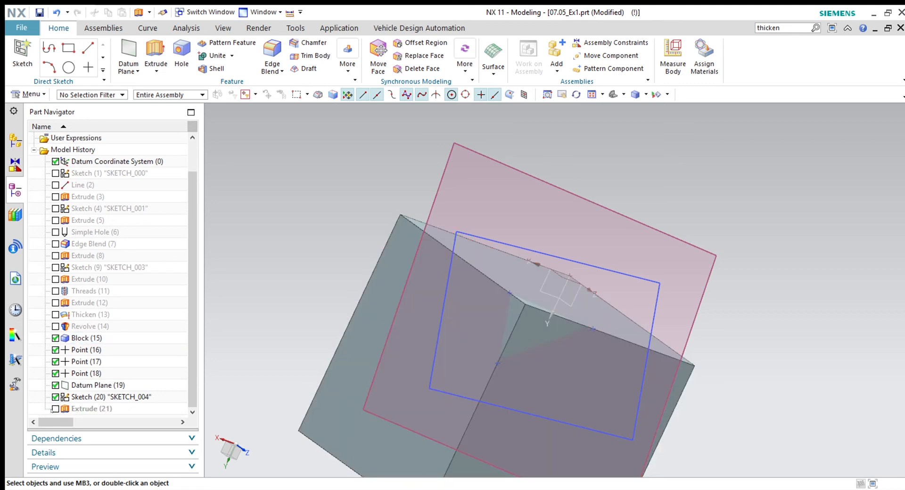
pyautogui.click(54, 397)
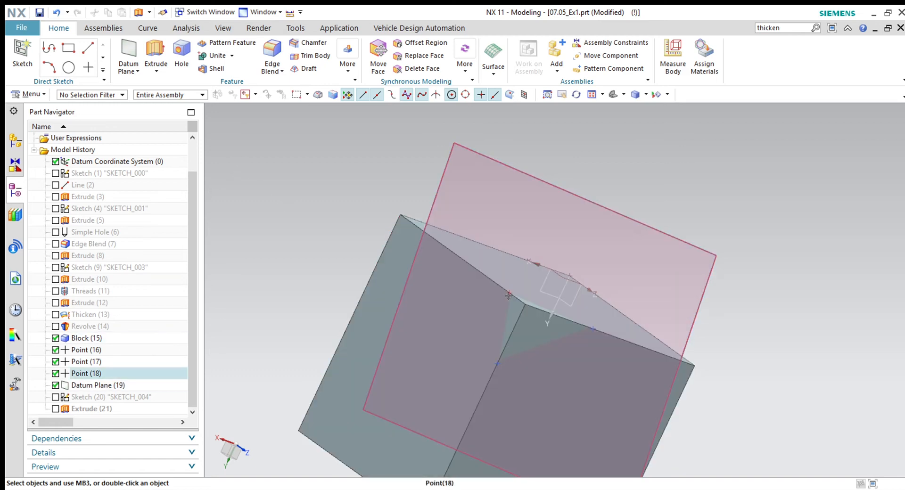
pyautogui.click(147, 28)
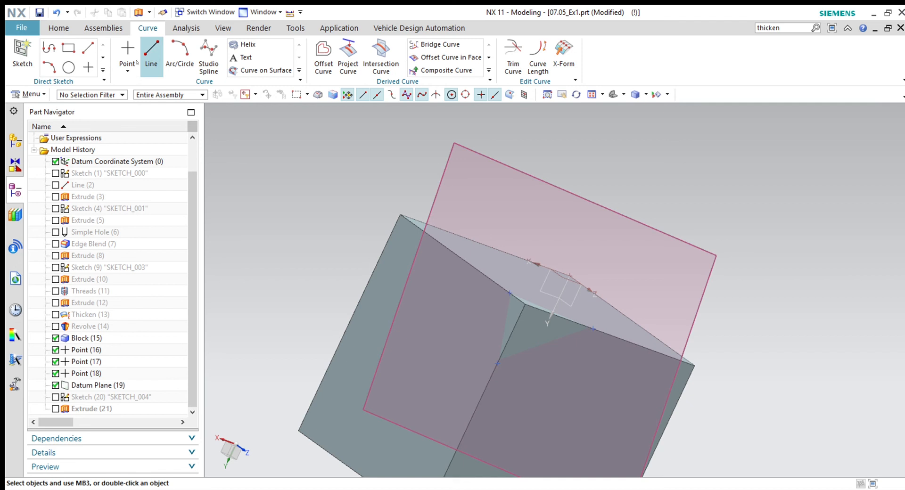
pyautogui.click(127, 50)
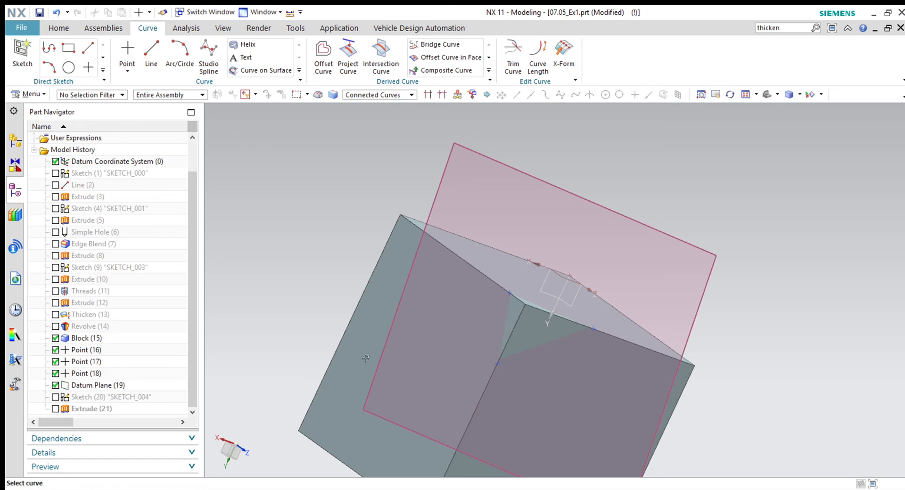
pyautogui.press('Escape')
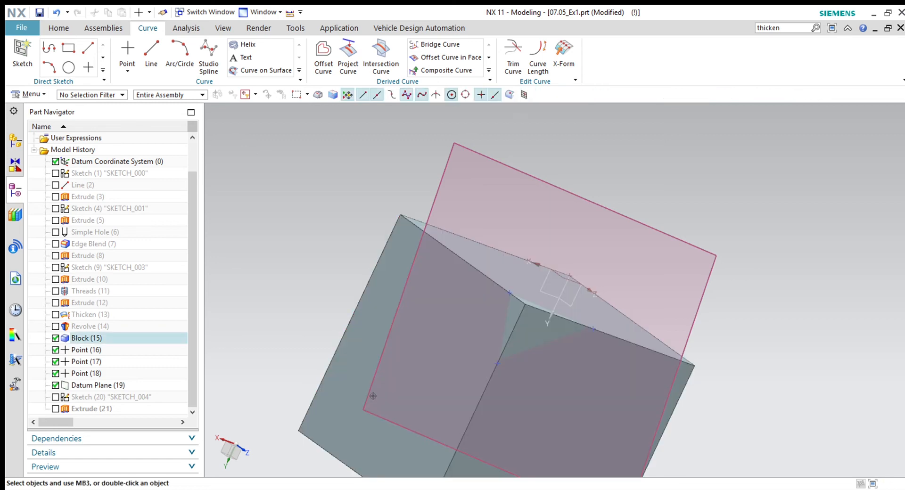
# Trim the block body with the three-point datum plane, previewing both directions and keeping the large side so the corner is removed.
pyautogui.scroll(-2, 727, 222)
pyautogui.click(58, 28)
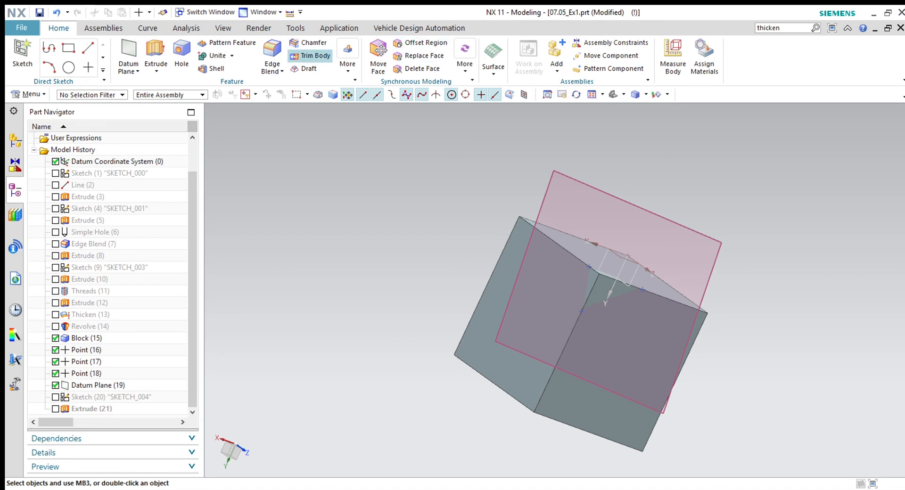
pyautogui.click(311, 56)
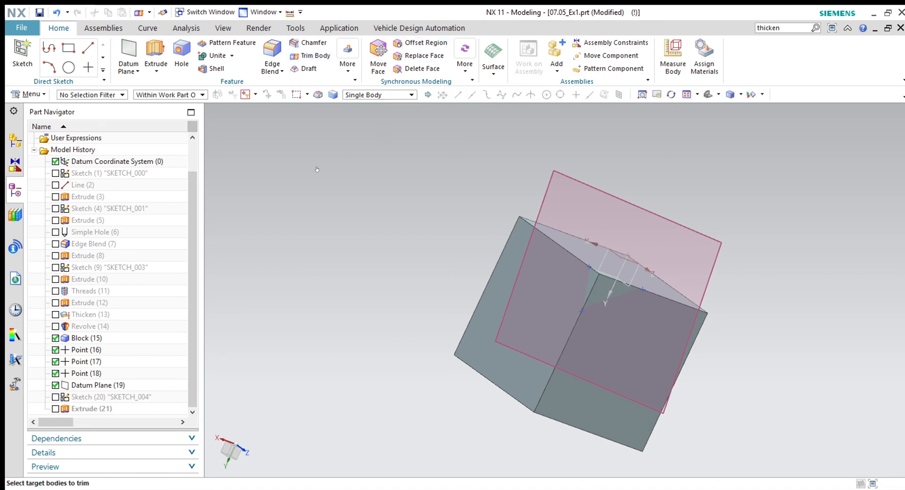
pyautogui.click(528, 386)
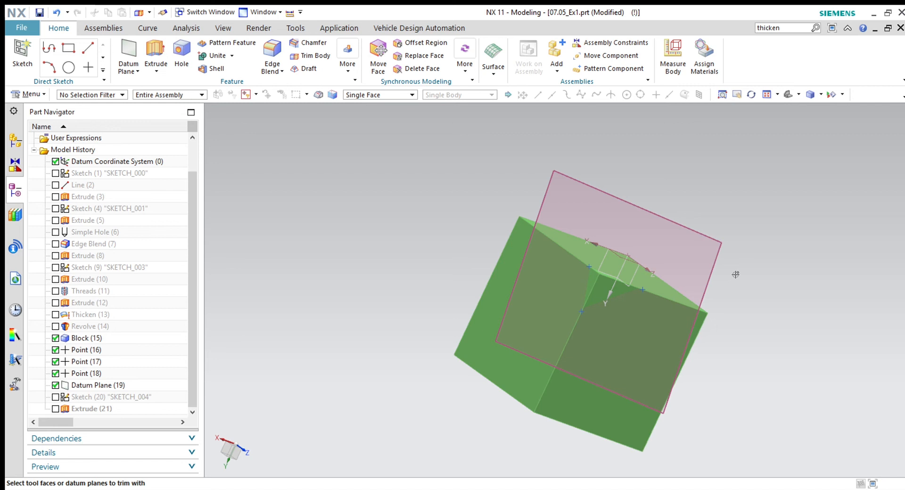
pyautogui.click(709, 246)
pyautogui.scroll(3, 535, 292)
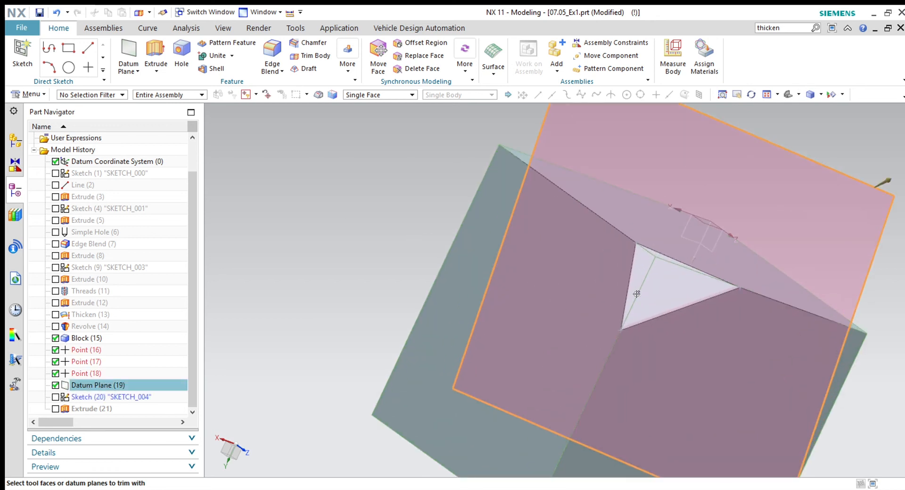
pyautogui.scroll(-3, 635, 295)
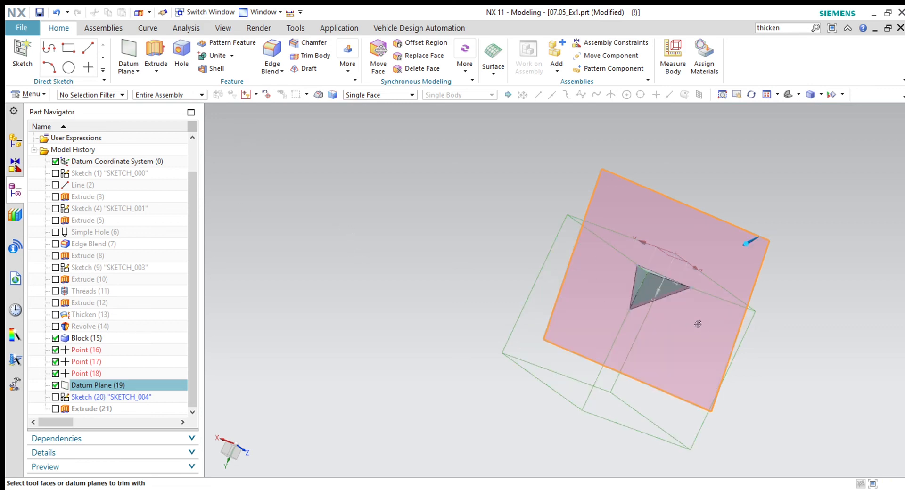
pyautogui.scroll(4, 701, 329)
pyautogui.click(332, 224)
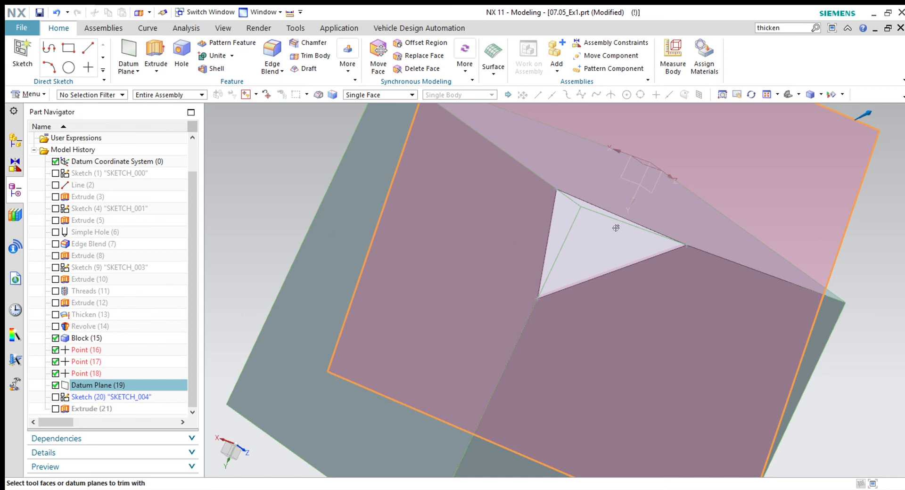
pyautogui.scroll(-2, 616, 228)
pyautogui.scroll(-3, 724, 212)
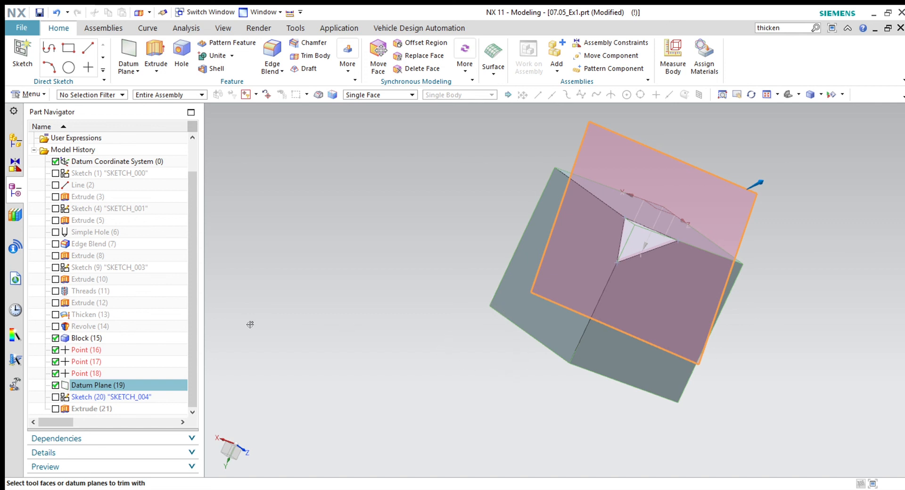
pyautogui.press('Escape')
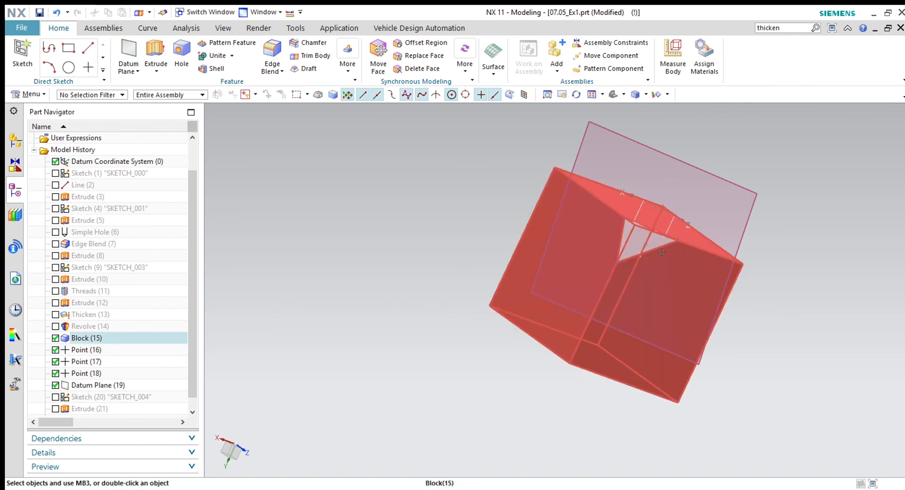